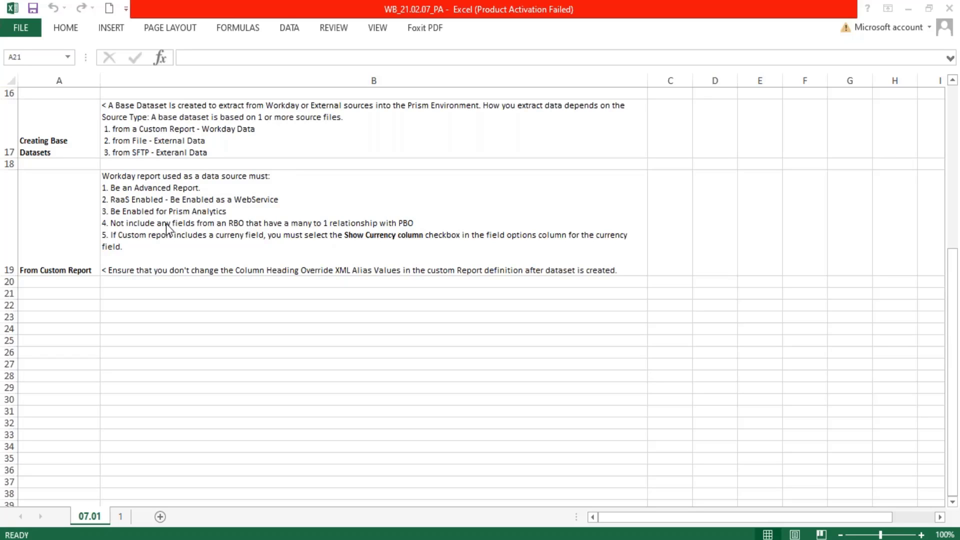
left_click(64, 216)
left_click_drag(64, 216, 356, 249)
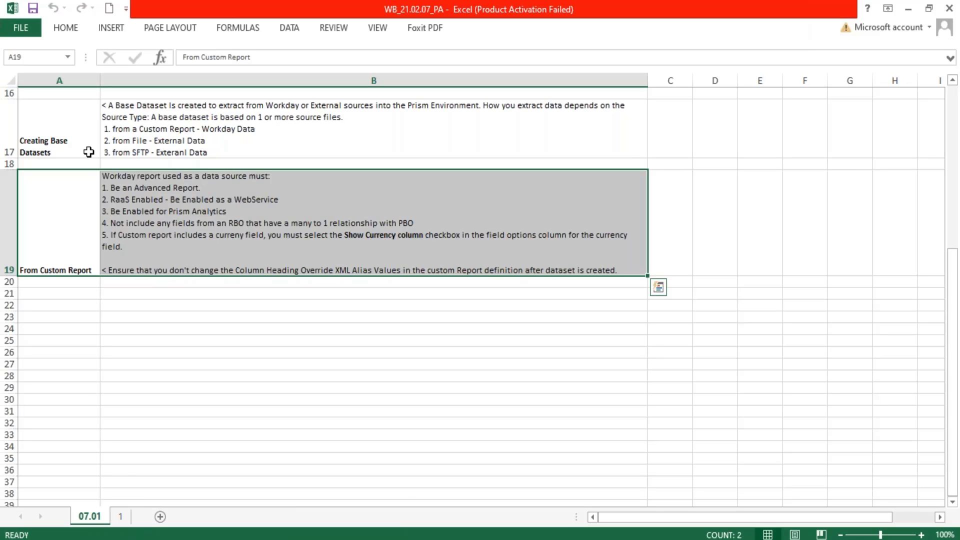
- Copy the "Creating Base Datasets" heading from cell A17 into cell A21
left_click(58, 131)
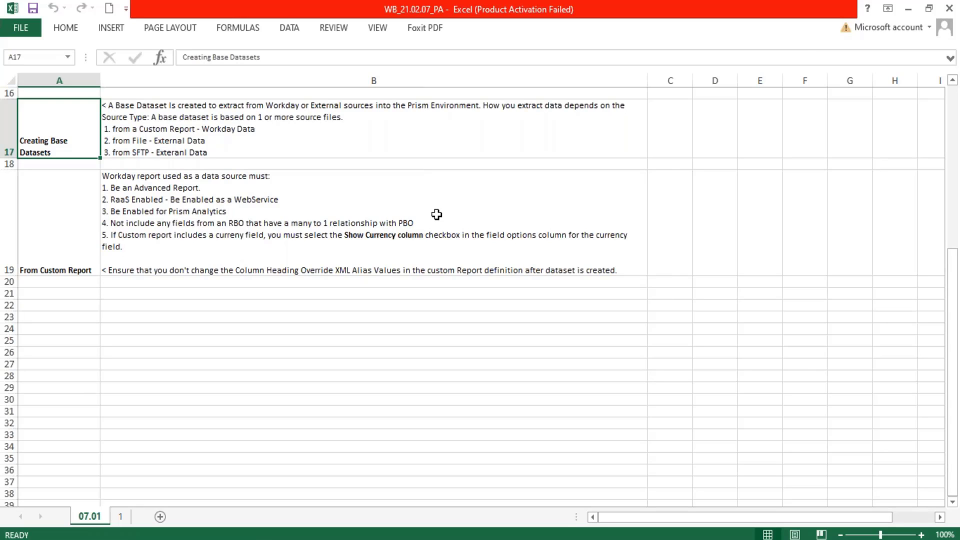
key("ctrl+c")
left_click(66, 295)
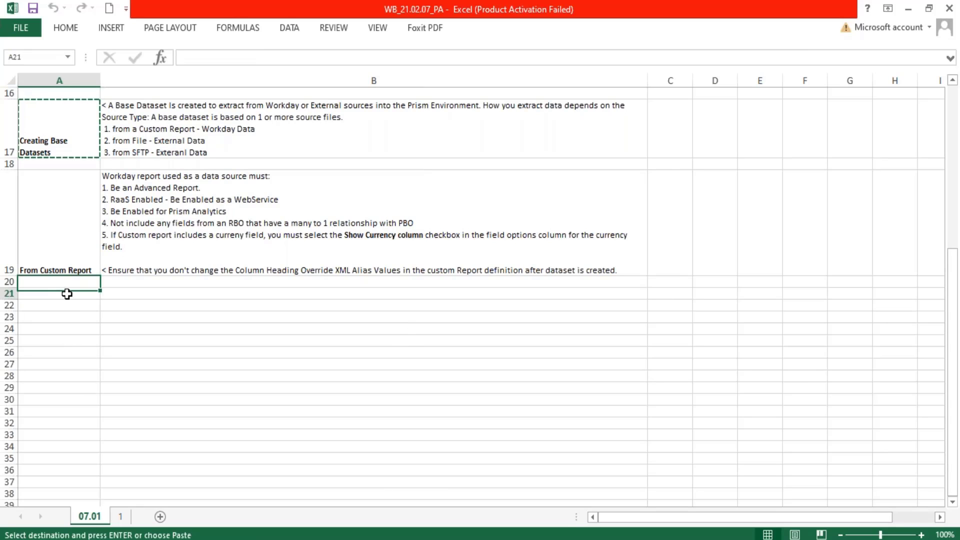
key("ctrl+v")
- Shorten the heading in cell A17 to "Base Datasets"
double_click(44, 140)
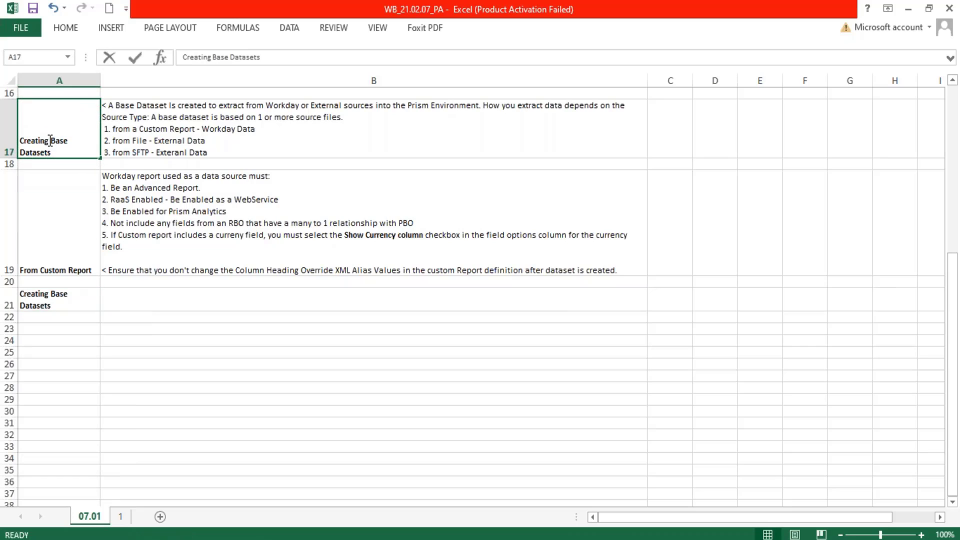
double_click(44, 140)
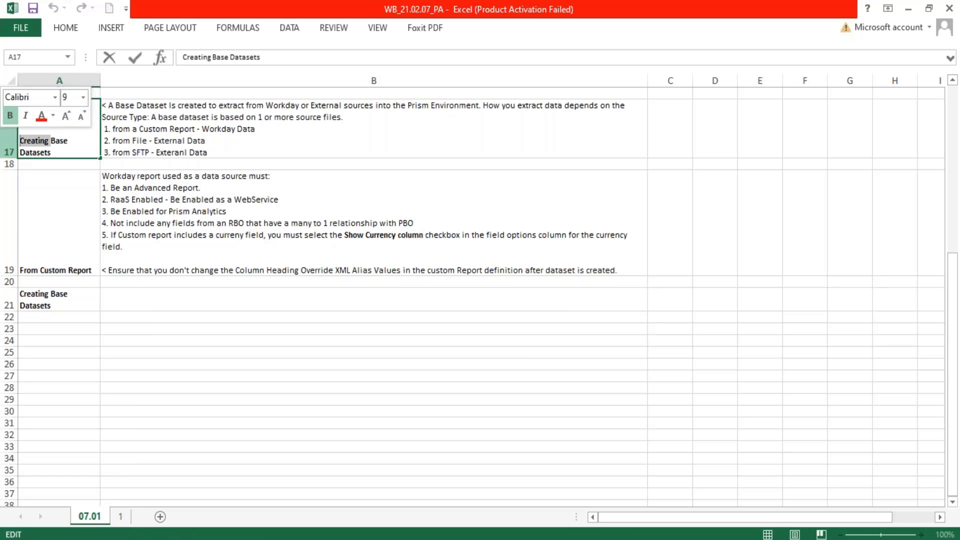
key("Delete")
key("Return")
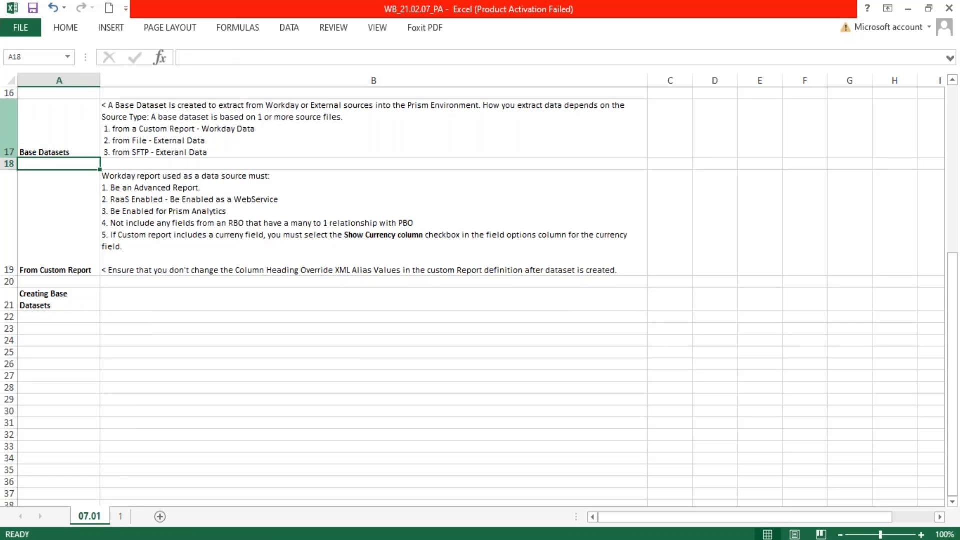
- Extend the heading in cell A21 to read "Creating Base Datasets from CR"
left_click(67, 303)
double_click(66, 304)
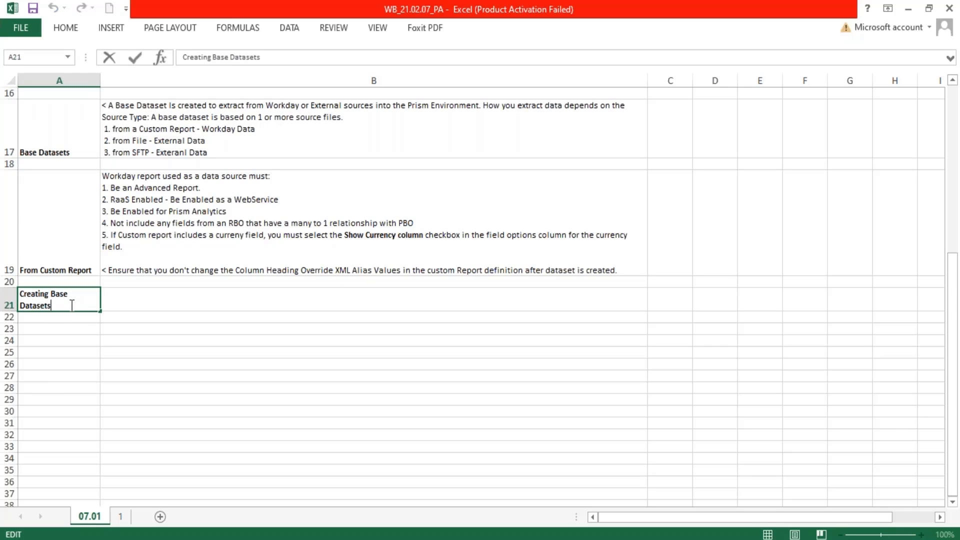
type("from CR")
key("Return")
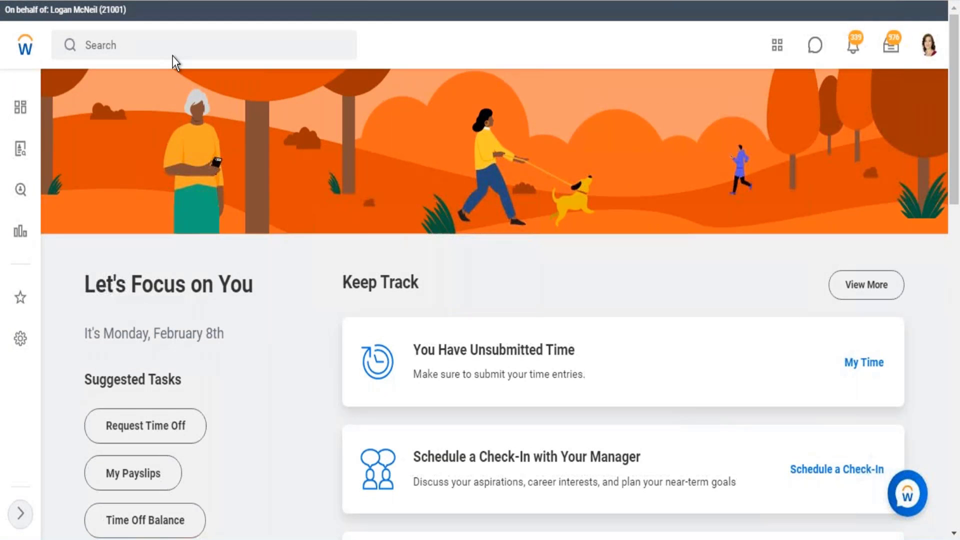
- Switch to Workday, search for "data cata" and open the Data Catalog
left_click(173, 47)
type("data")
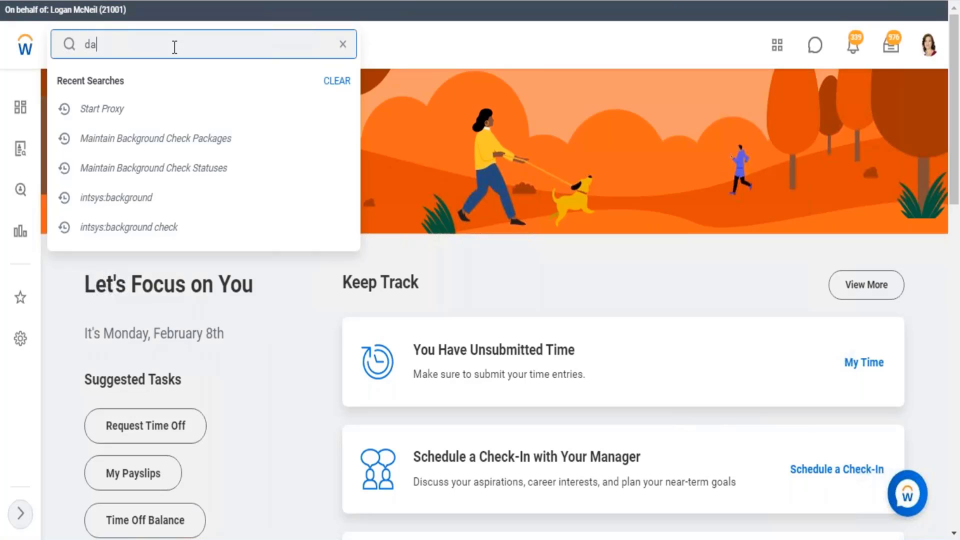
type(" cata")
left_click(185, 88)
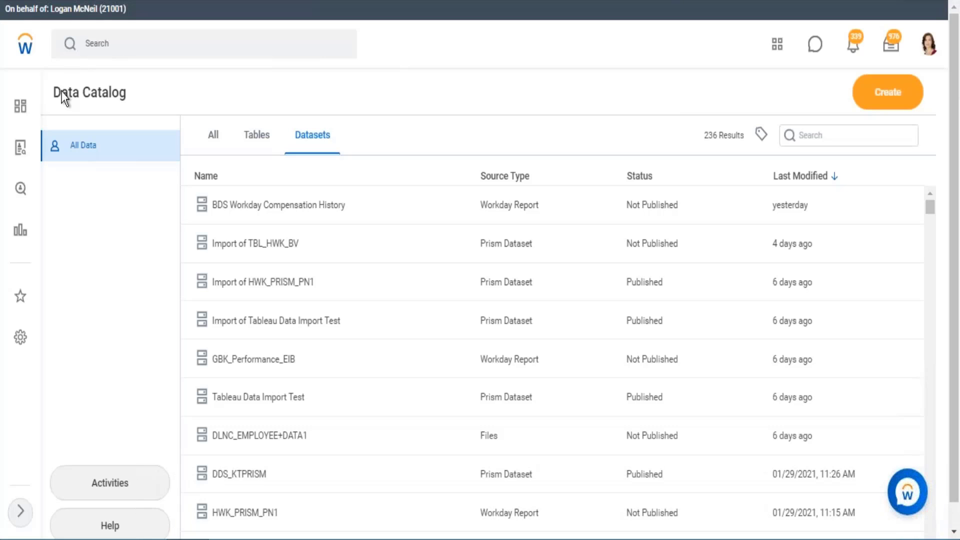
- Start creating a base dataset from a custom report and search the custom reports for "zf"
left_click(889, 98)
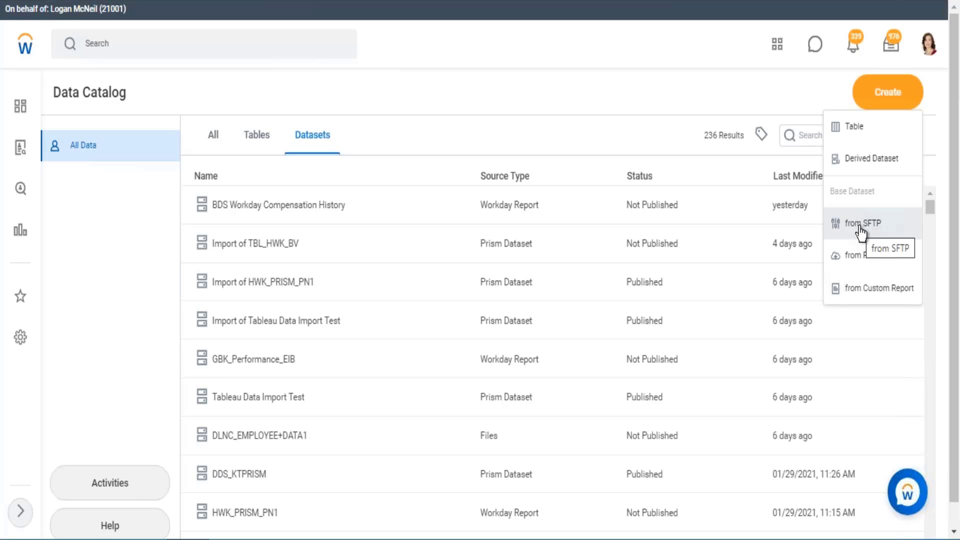
left_click(880, 289)
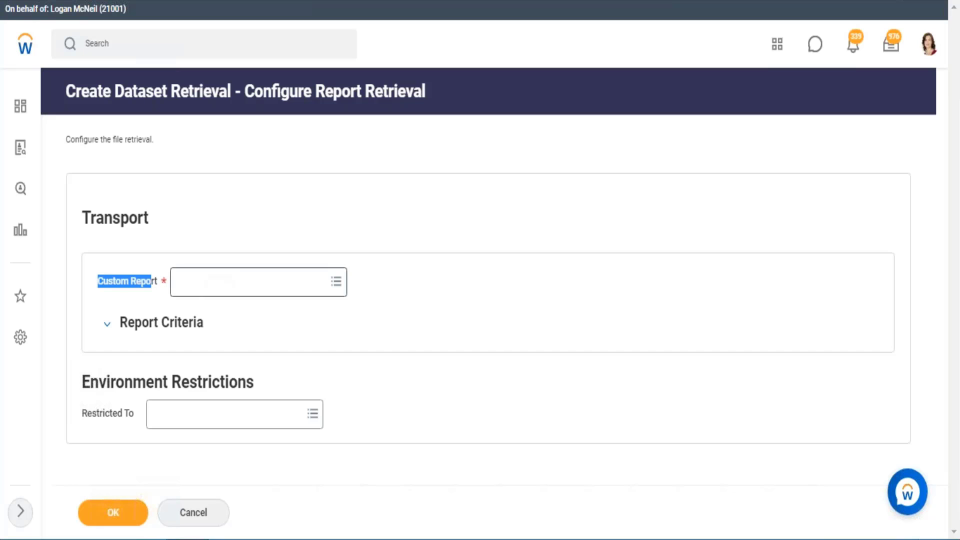
left_click(222, 281)
type("zf")
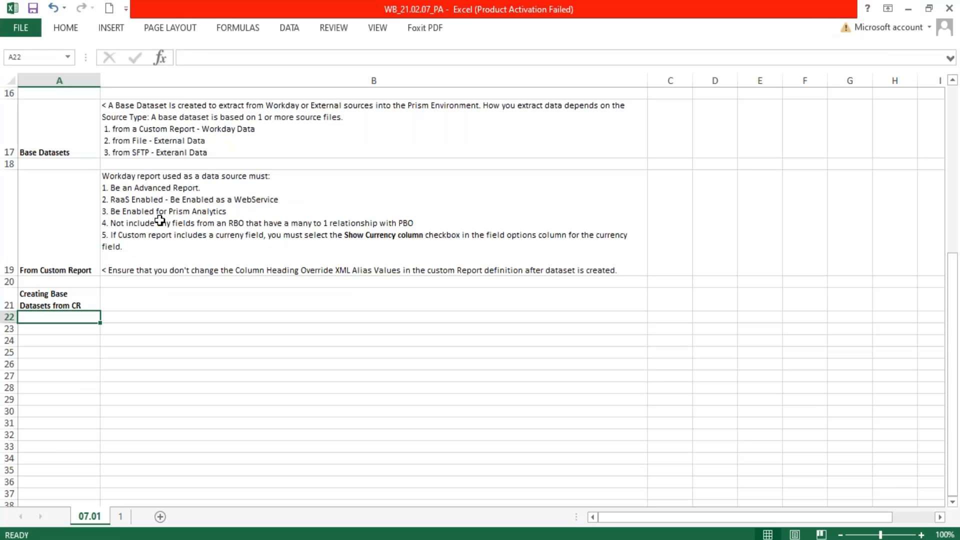
- Switch to the Excel notes and review the five requirements for a Workday report used as a data source in cell B19
double_click(158, 197)
double_click(145, 200)
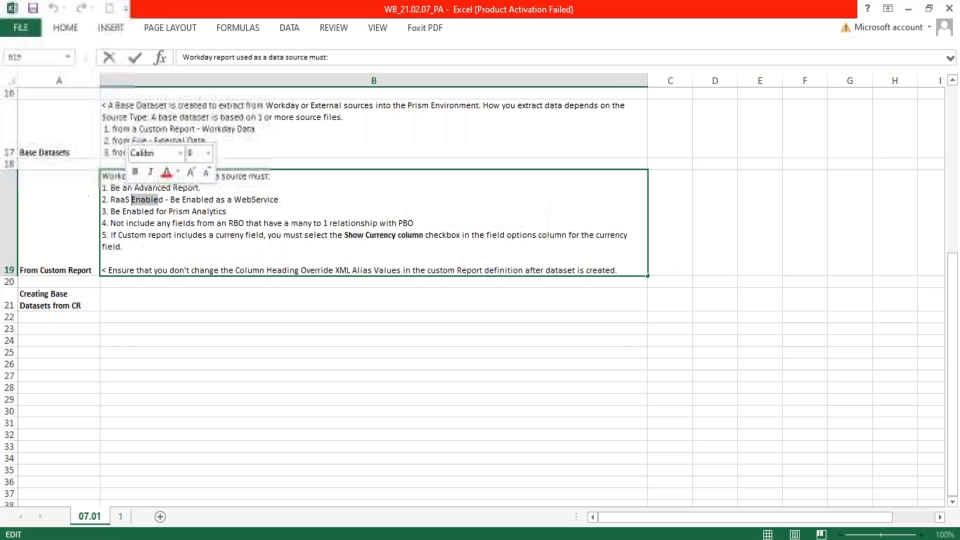
mouse_move(110, 187)
left_mouse_down()
mouse_move(148, 199)
mouse_move(142, 244)
mouse_move(130, 247)
mouse_move(105, 187)
left_mouse_up()
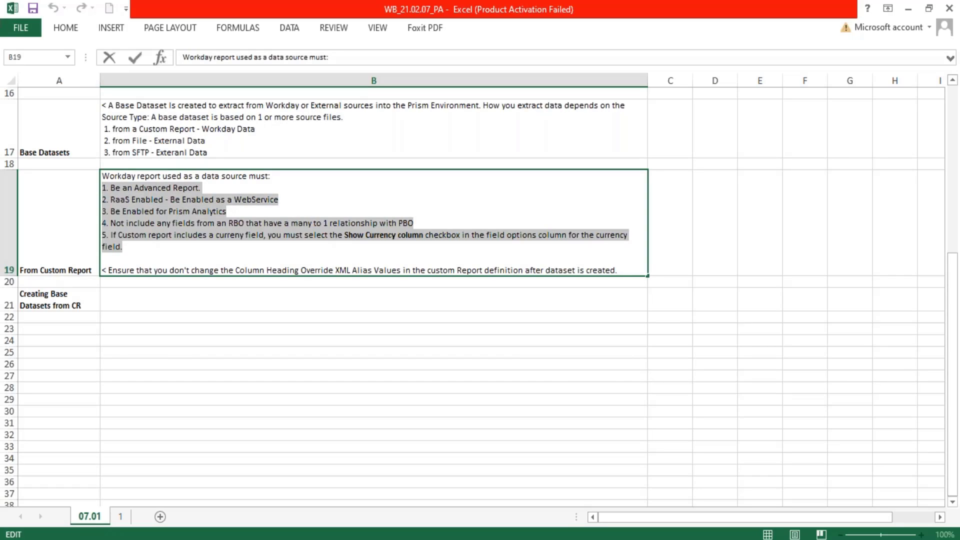
key("Escape")
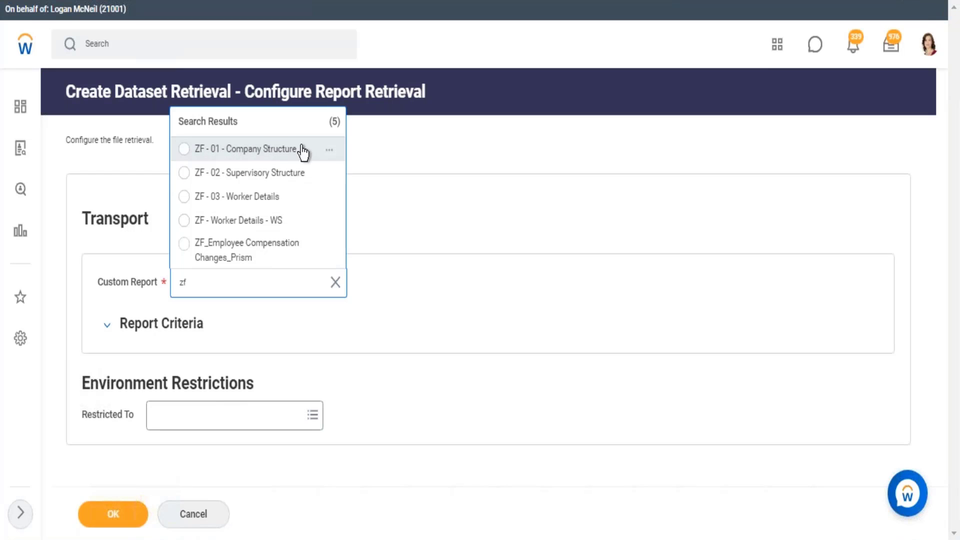
- Back in Workday, choose "ZF - 01 - Company Structure" as the custom report for the dataset retrieval
left_click(266, 159)
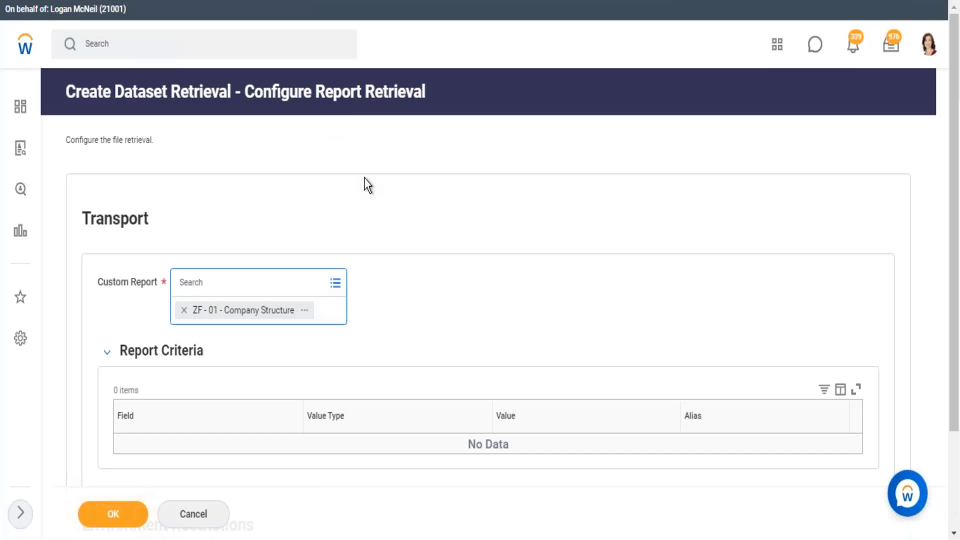
left_click(424, 199)
- Open the definition of the selected custom report from its related actions and run the report
left_click(305, 284)
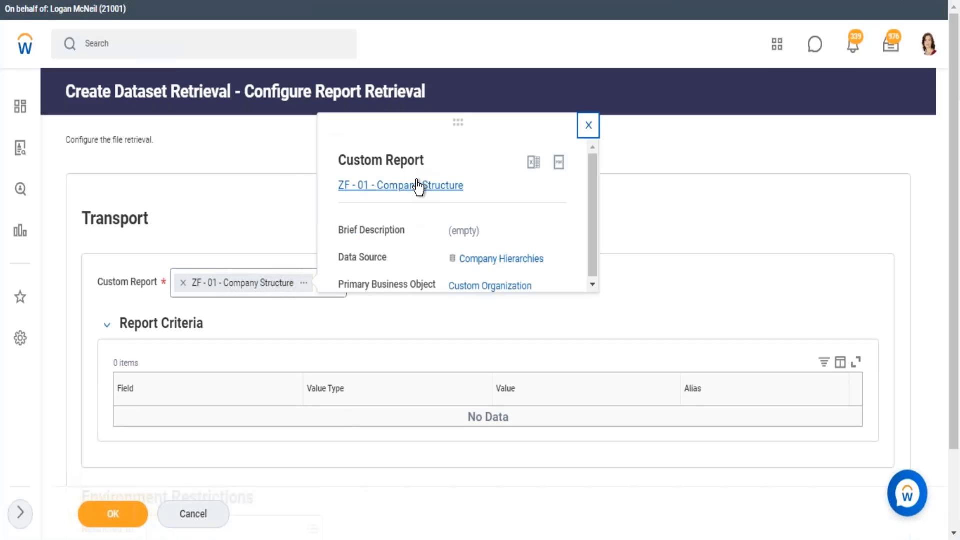
left_click(417, 186)
left_click(589, 125)
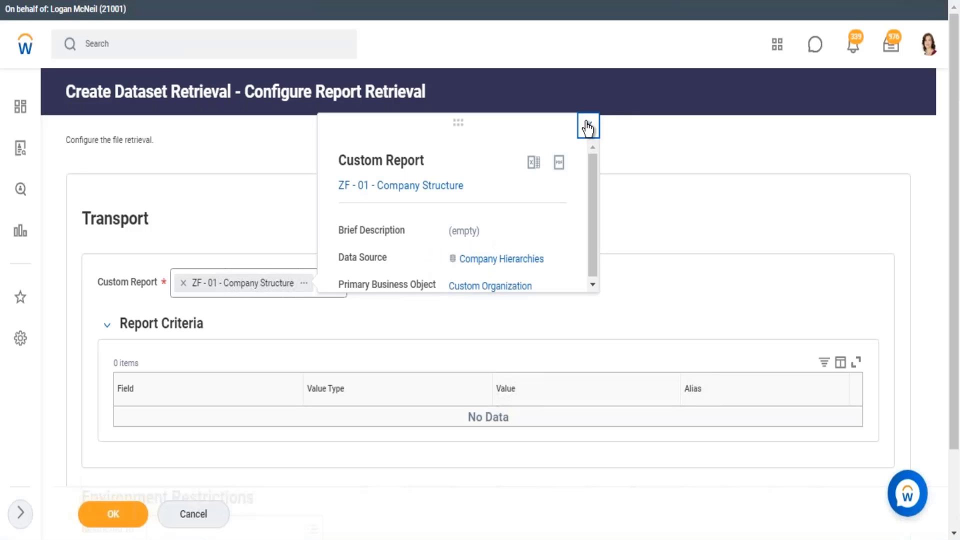
left_click(214, 338)
left_click_drag(214, 325, 123, 325)
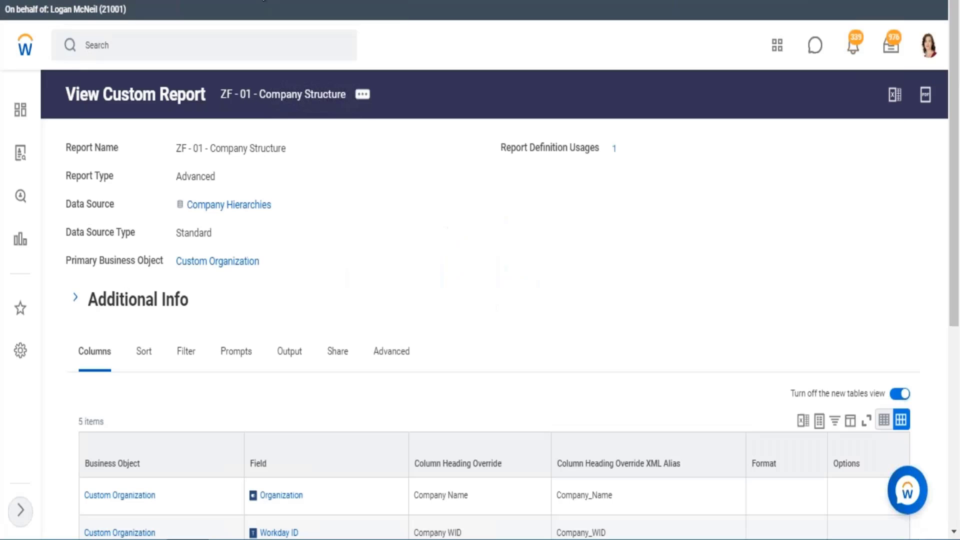
left_click(363, 96)
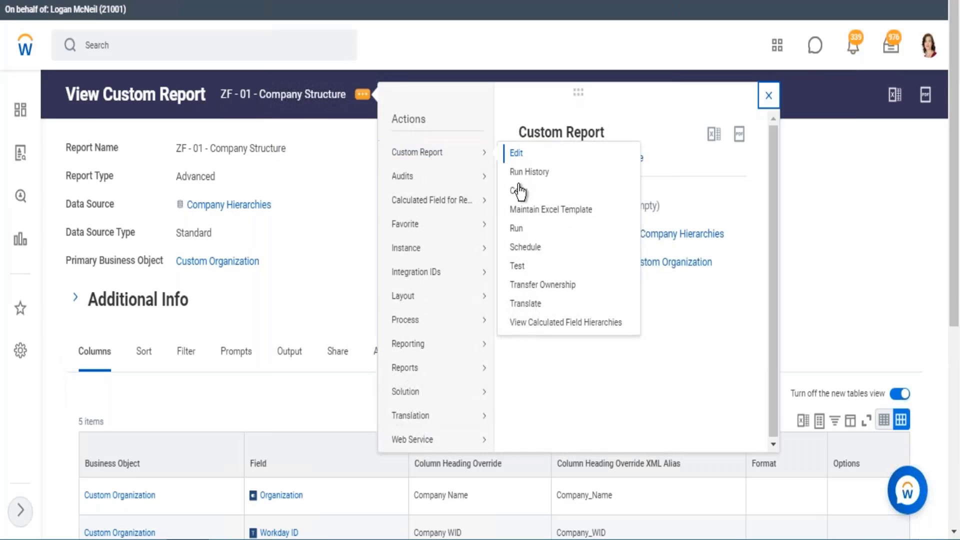
left_click(517, 228)
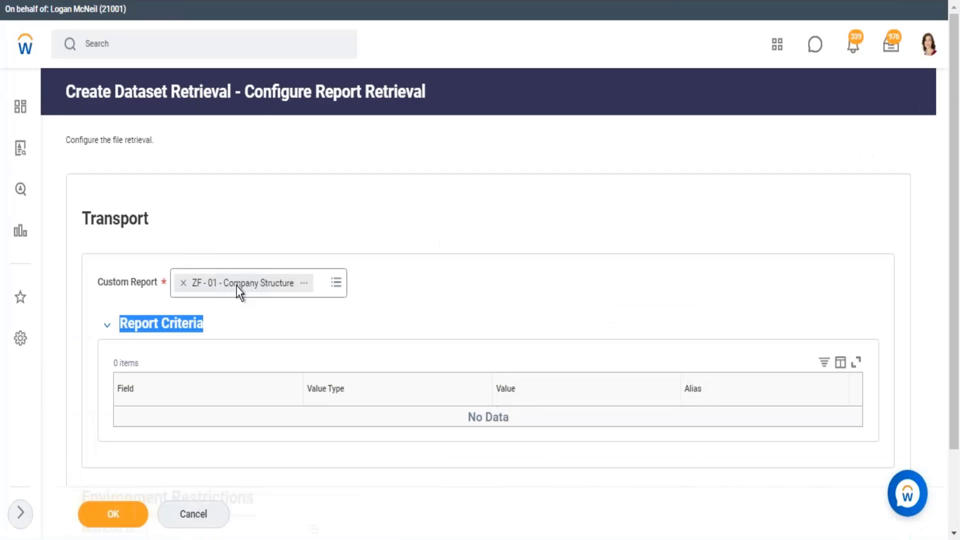
- Examine the retrieval's Environment Restrictions section and the rows of the company structure report output
scroll(208, 386, "down", 2)
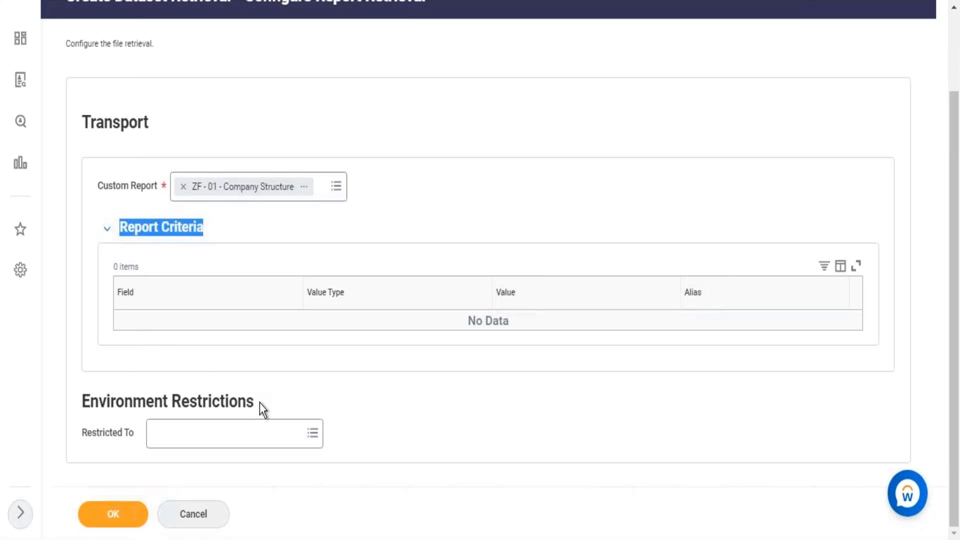
left_click_drag(260, 403, 98, 389)
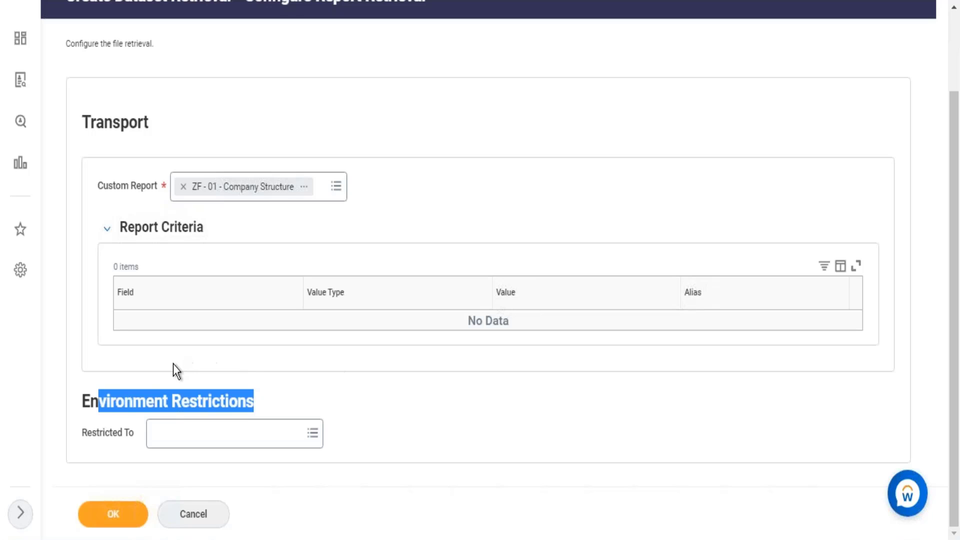
left_click(377, 413)
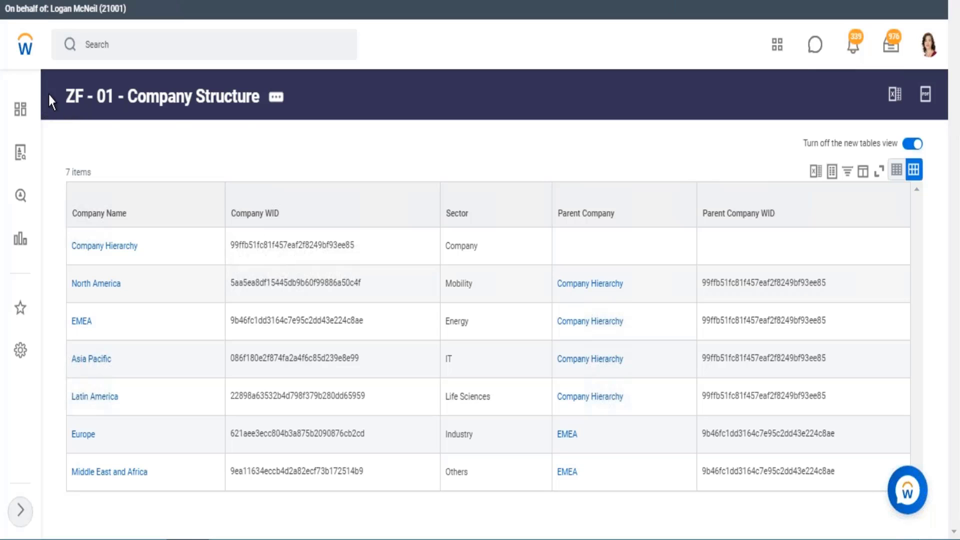
left_click_drag(392, 223, 635, 501)
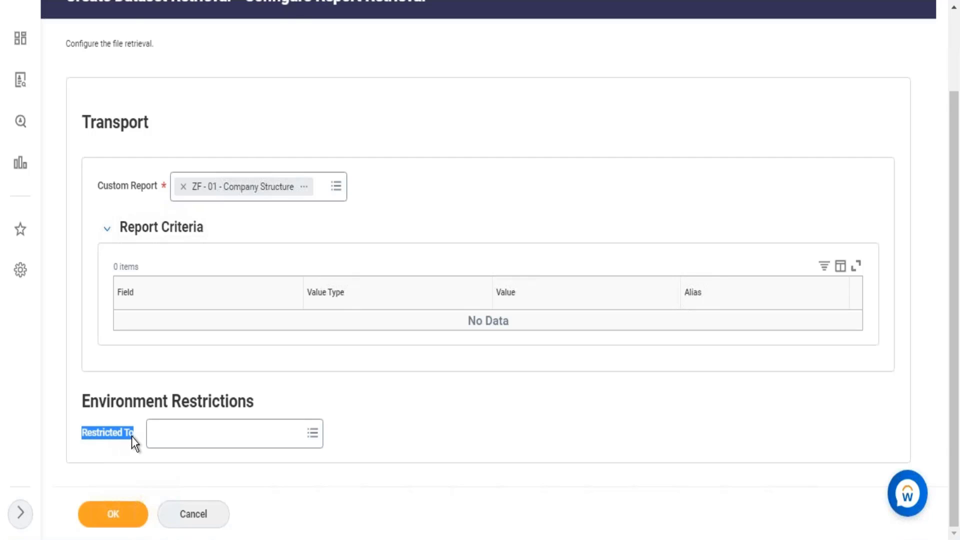
- Restrict the dataset retrieval to the Production environment
left_click(316, 441)
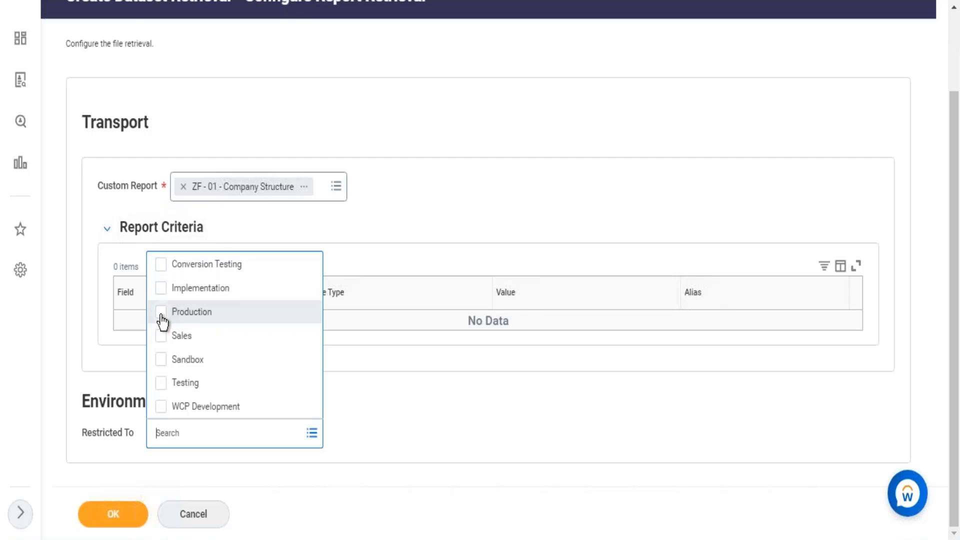
left_click(490, 396)
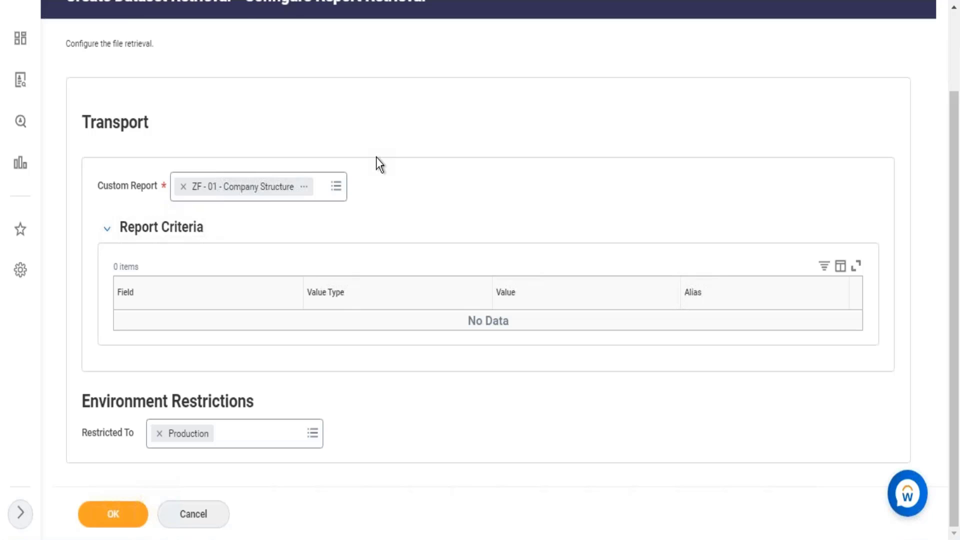
scroll(322, 131, "up", 2)
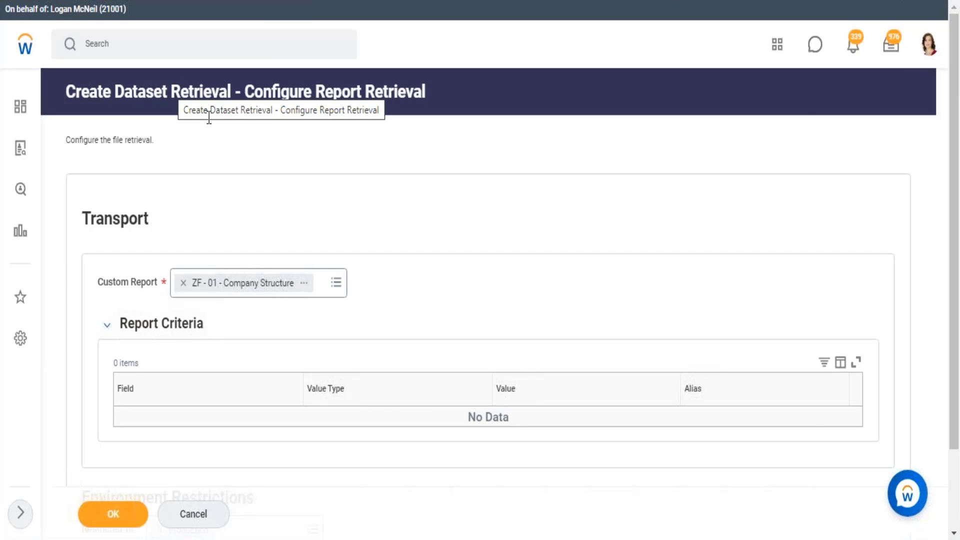
scroll(355, 262, "down", 2)
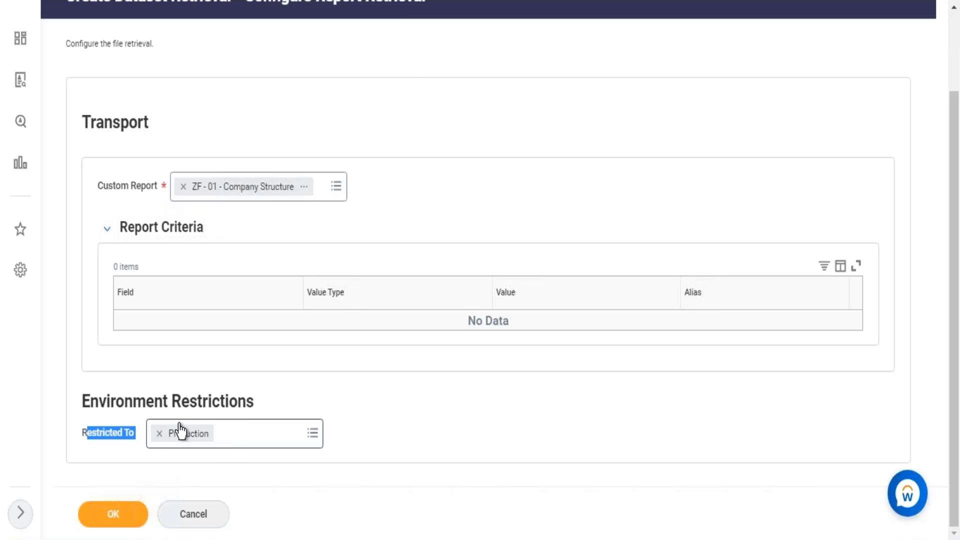
scroll(229, 64, "up", 3)
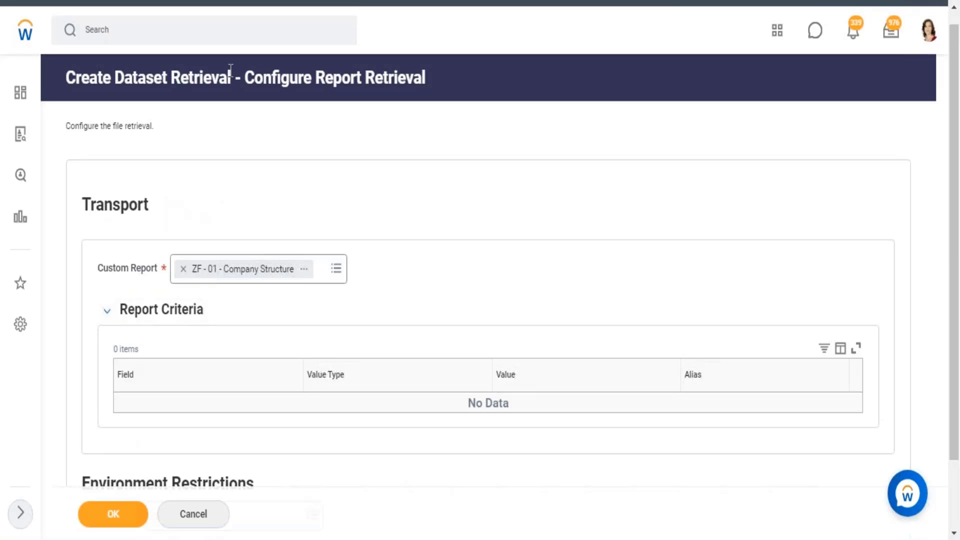
scroll(232, 76, "down", 3)
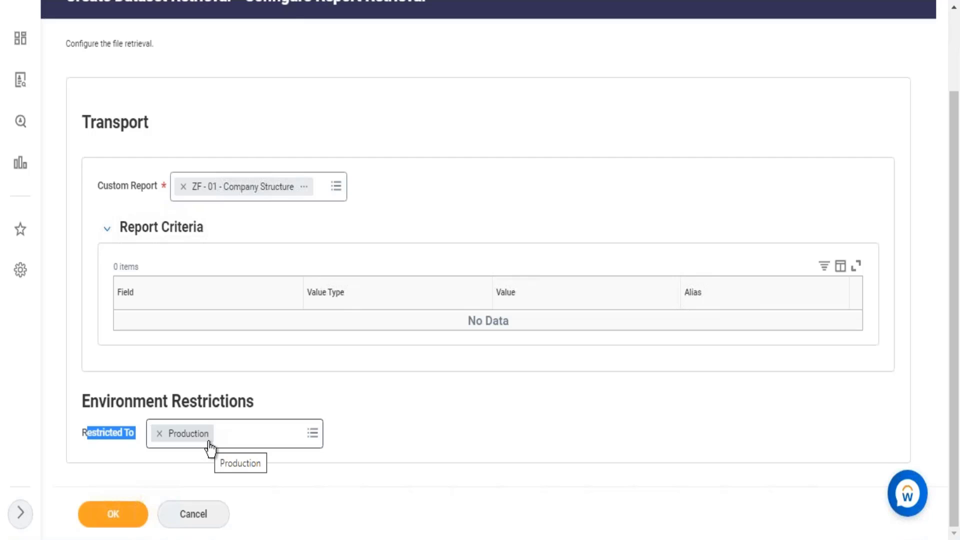
- Change the retrieval's environment restriction to Conversion Testing, Implementation and Sandbox
left_click(160, 438)
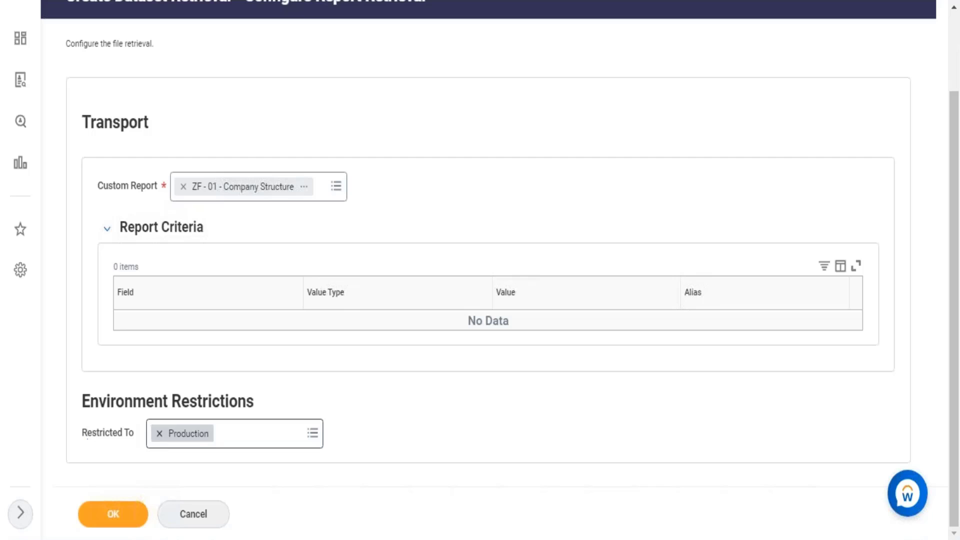
left_click(308, 438)
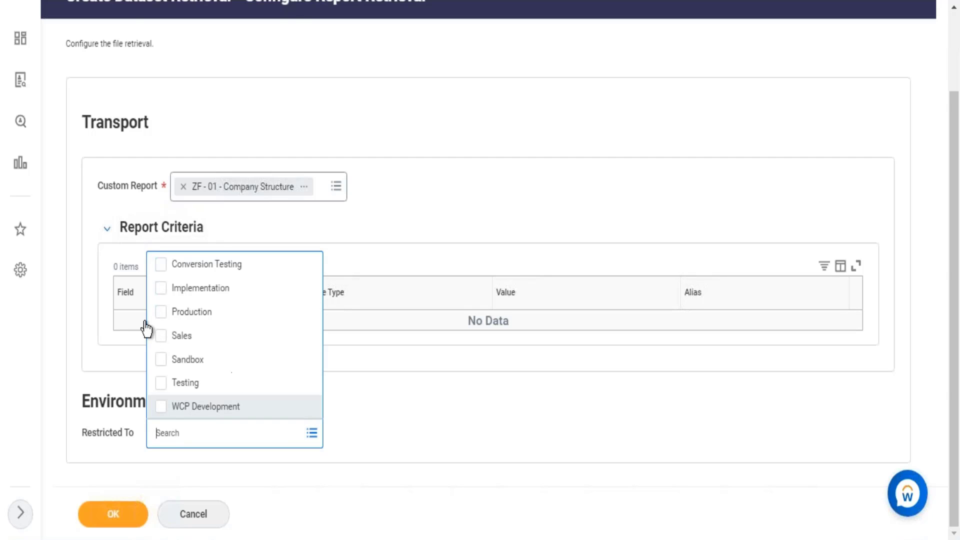
left_click(165, 269)
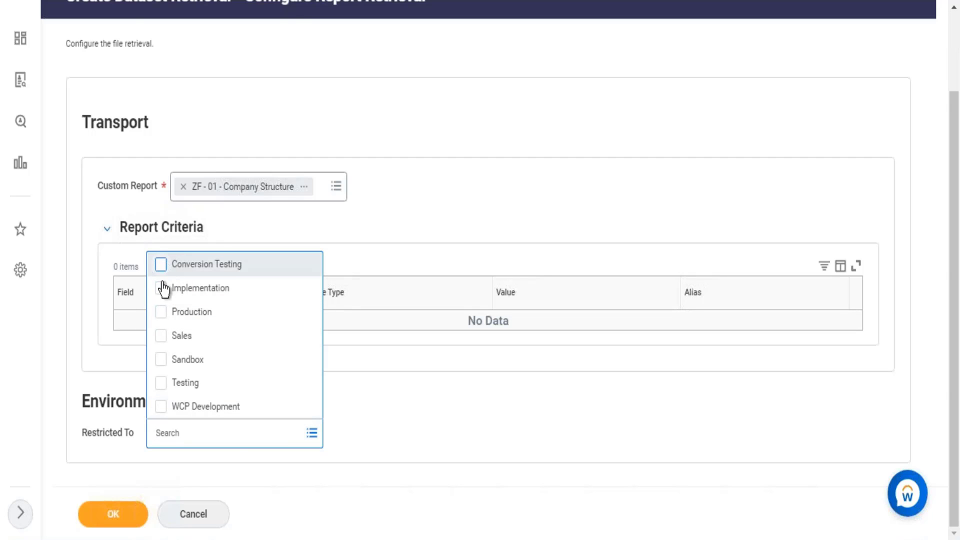
left_click(161, 294)
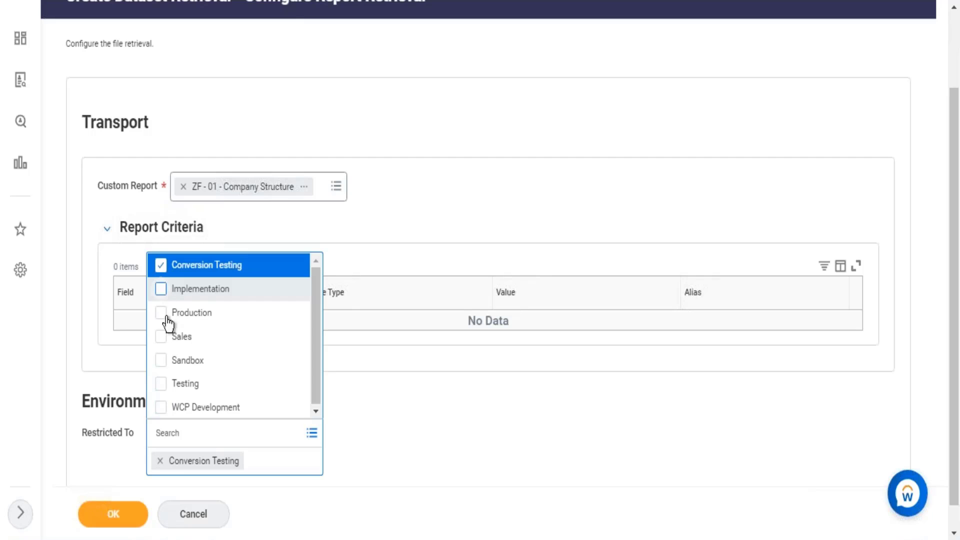
left_click(183, 345)
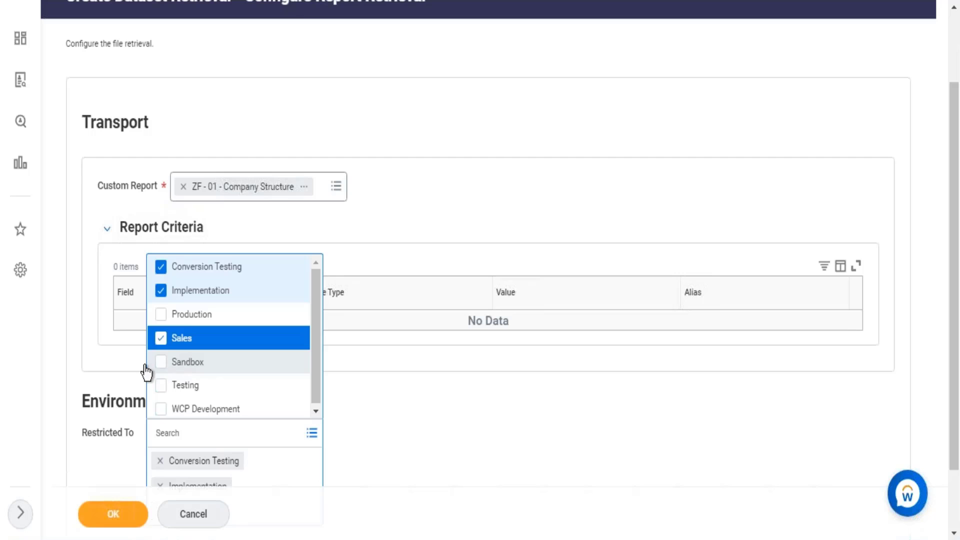
left_click(161, 363)
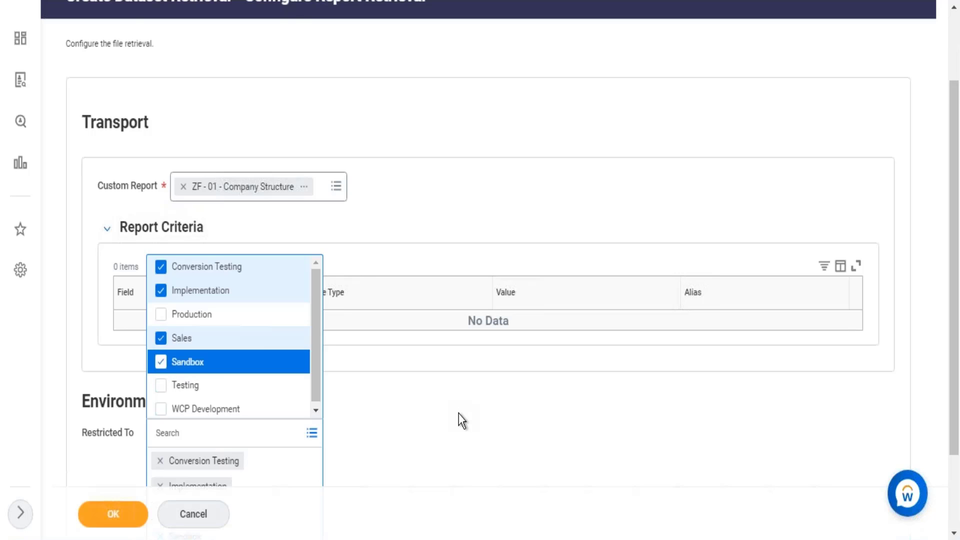
left_click(459, 414)
scroll(459, 412, "down", 2)
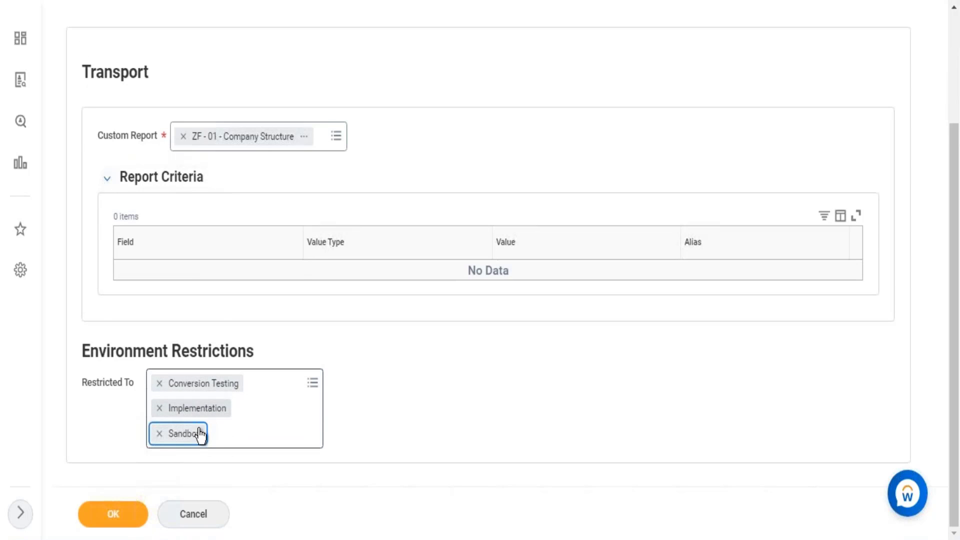
left_click(498, 405)
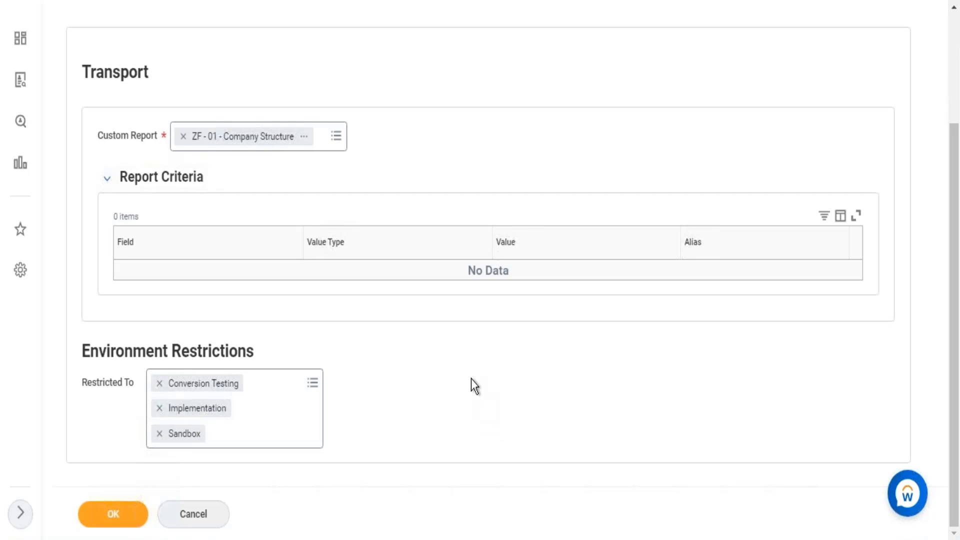
- Examine the Configure Report Retrieval page's title and its Environment Restrictions section with the Restricted To field
scroll(461, 227, "up", 3)
left_click_drag(133, 93, 233, 91)
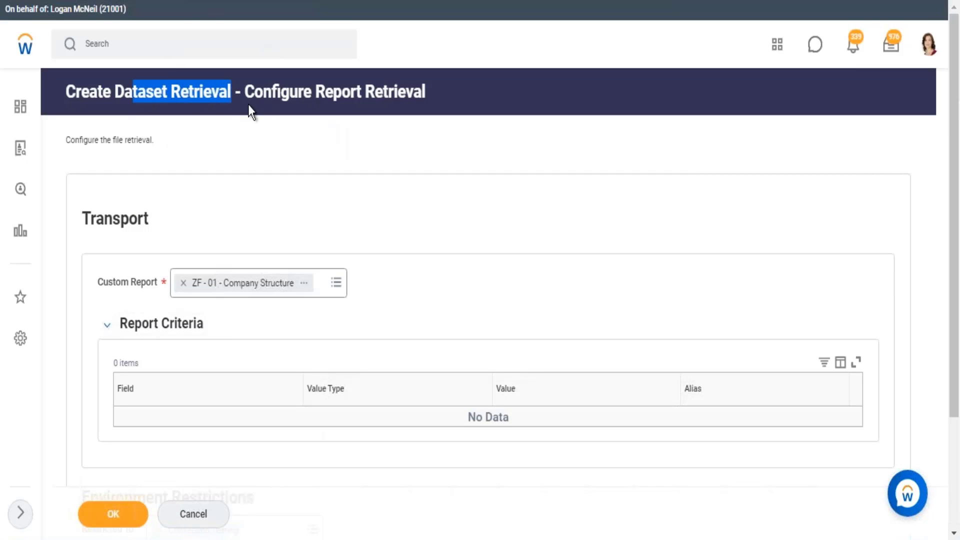
scroll(325, 184, "down", 3)
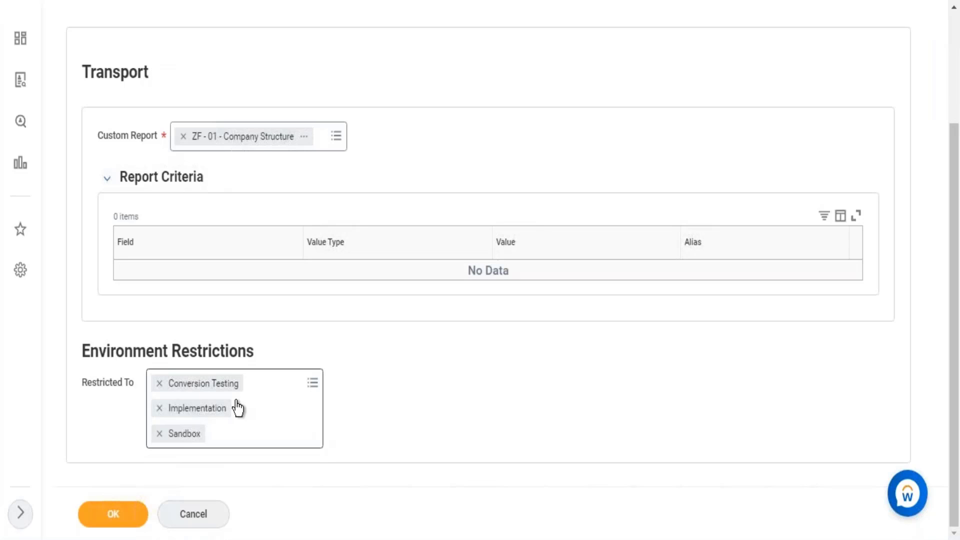
left_click_drag(131, 359, 134, 370)
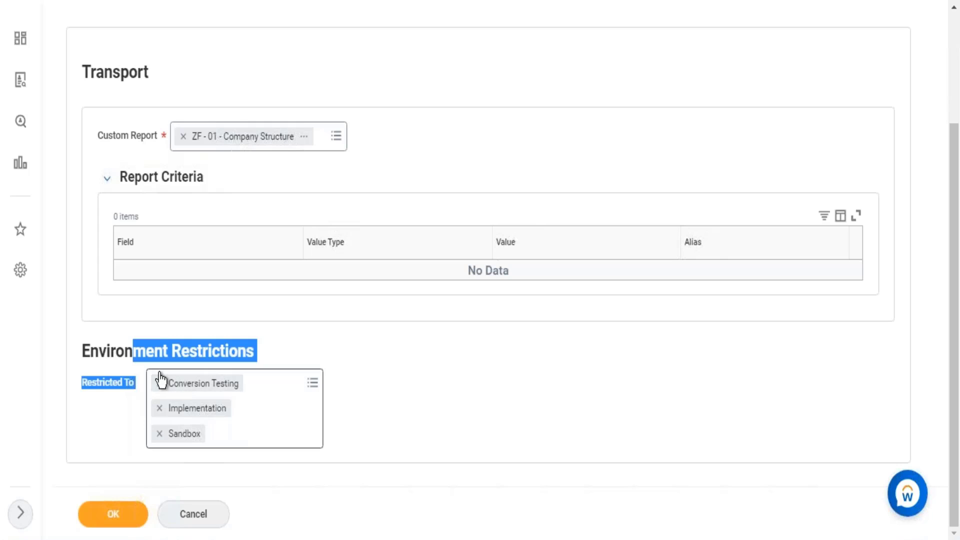
left_click(401, 404)
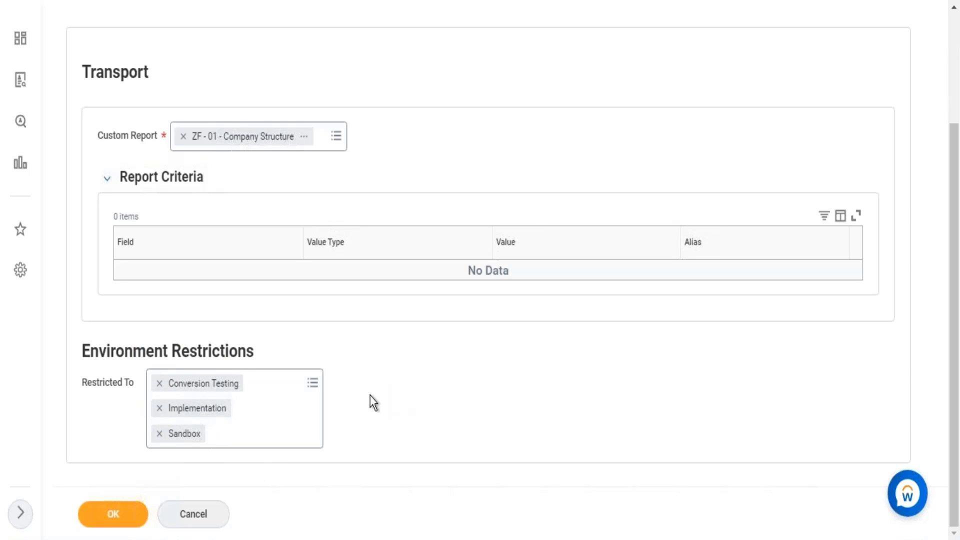
left_click_drag(254, 351, 90, 351)
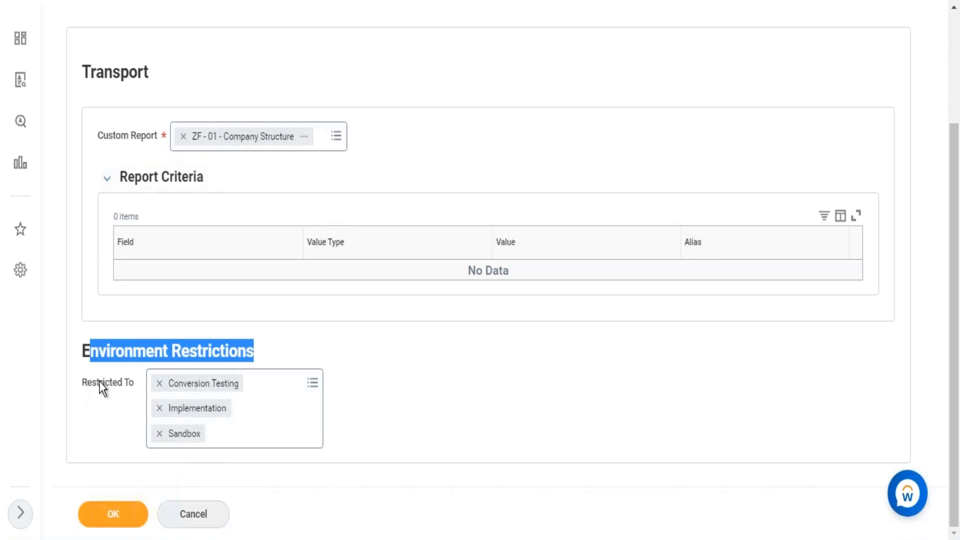
left_click_drag(83, 383, 133, 386)
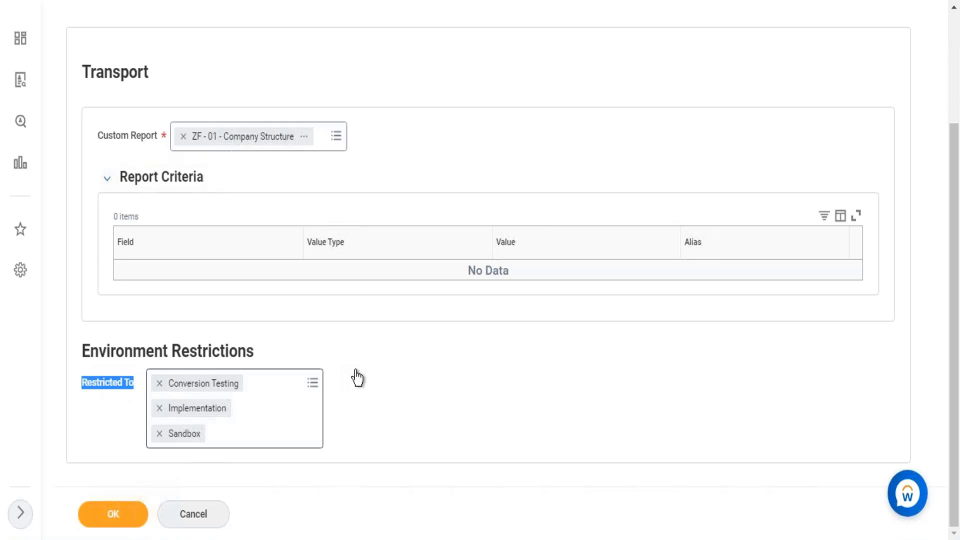
left_click(299, 431)
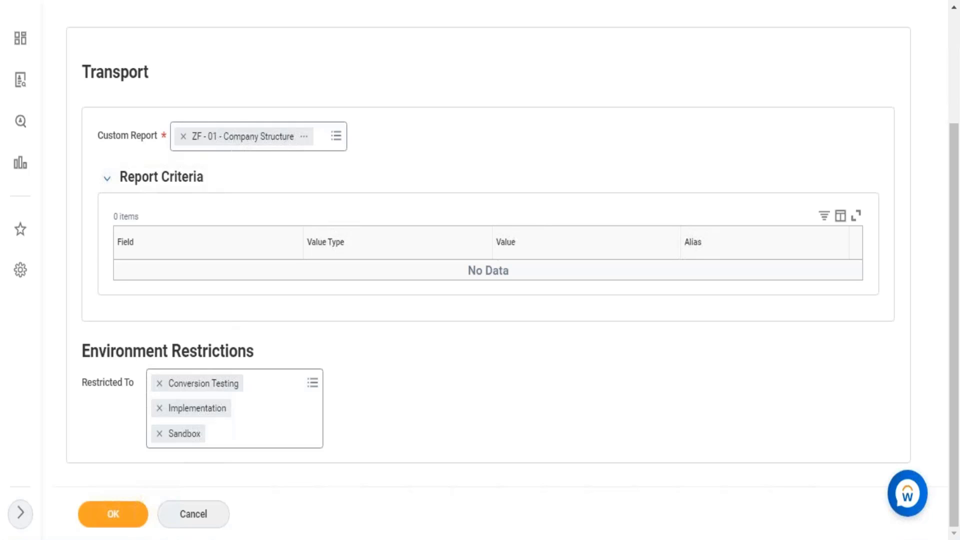
- Switch to the Excel workbook and enter "1. Select the Custom Report > Define the Prompt Values." in cell B21, followed by a line break
key("alt+Tab")
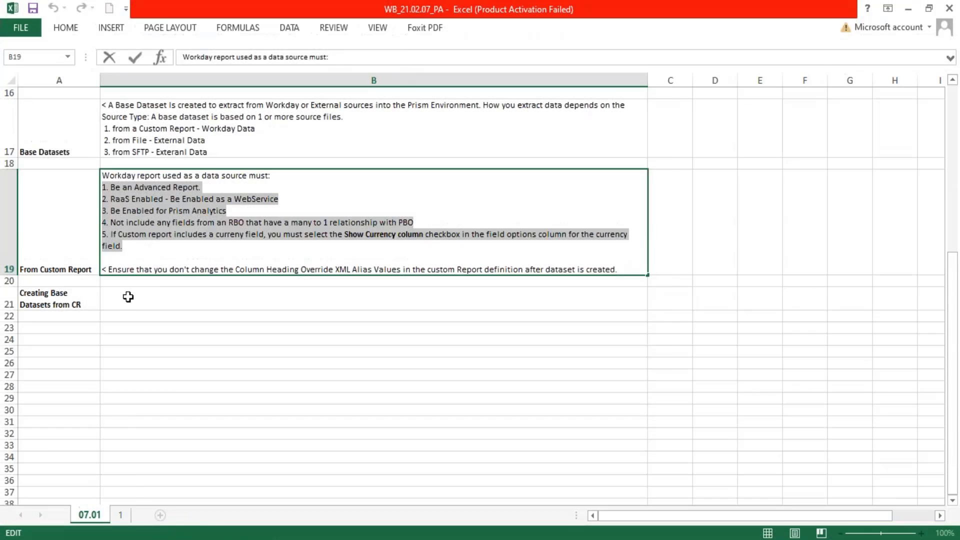
left_click(132, 294)
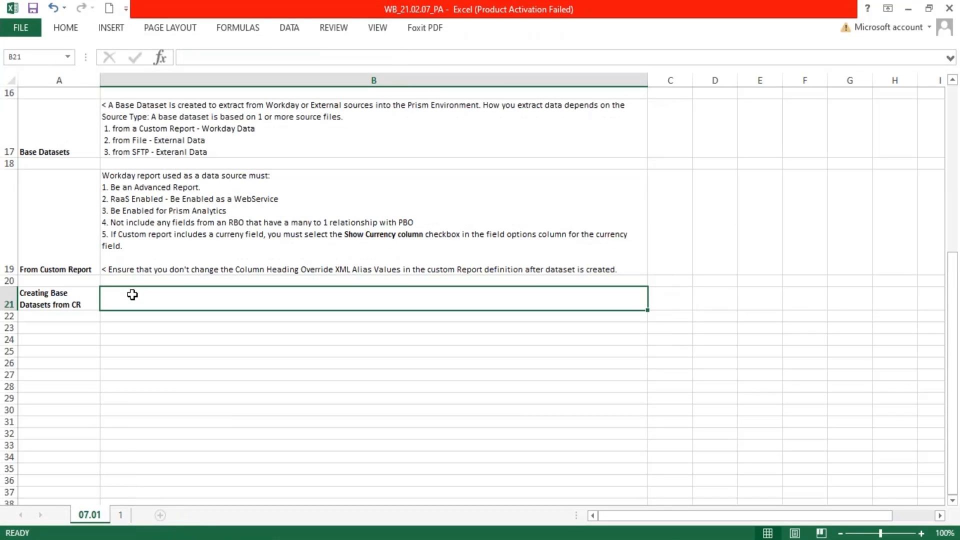
type("1")
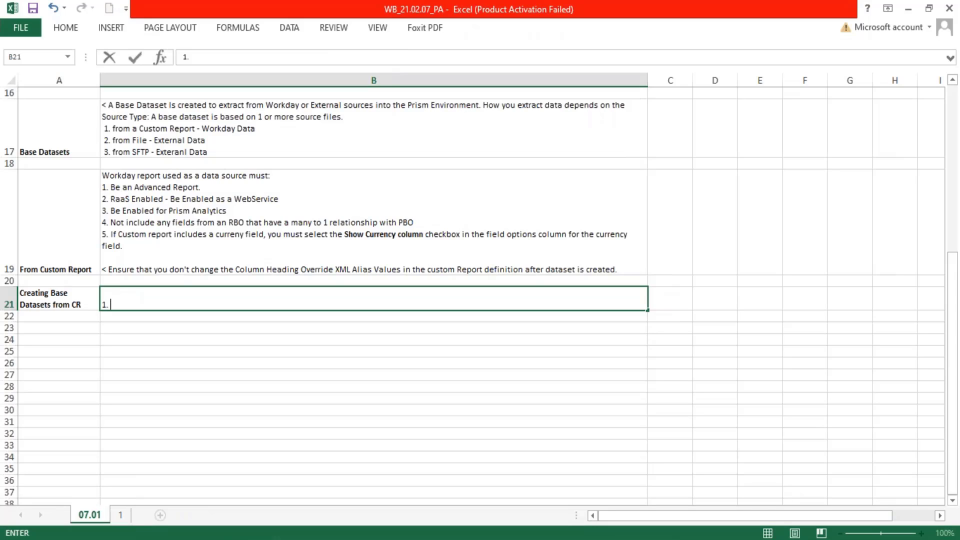
type(". Select the Custom Repo")
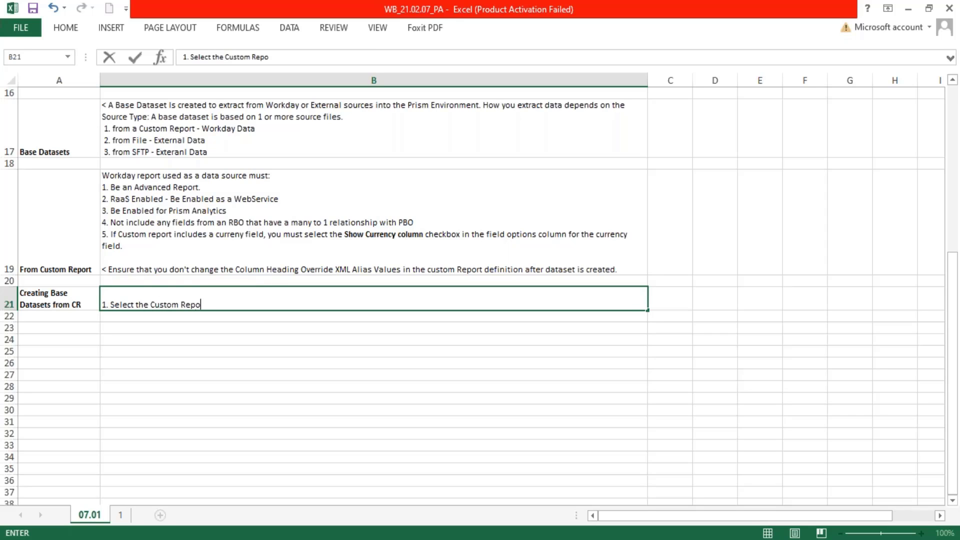
type("rt > Define the Prompt")
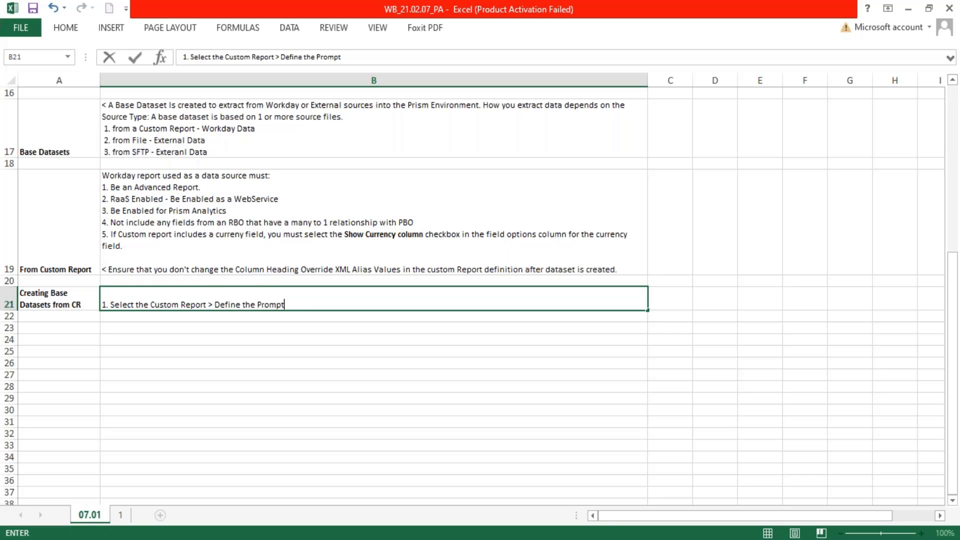
type(" Values")
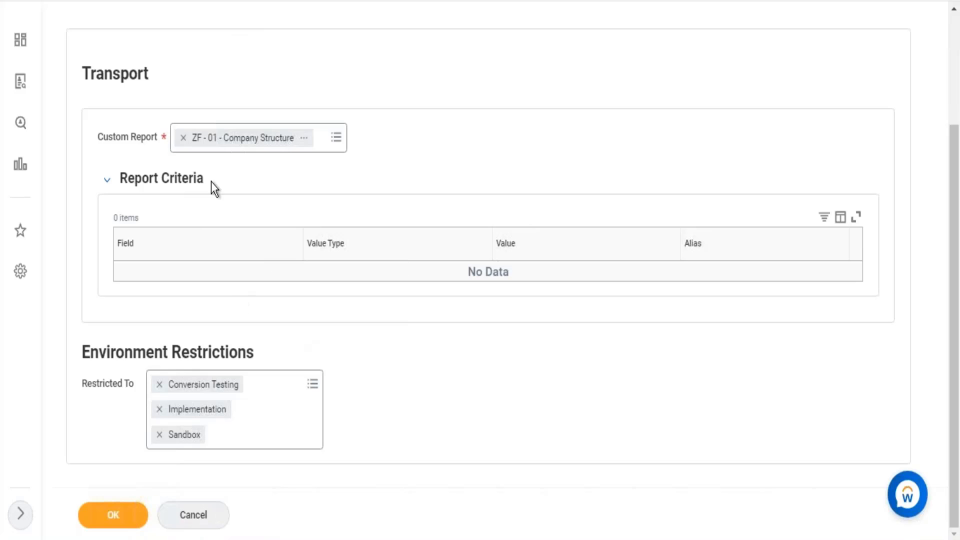
left_click_drag(211, 182, 129, 181)
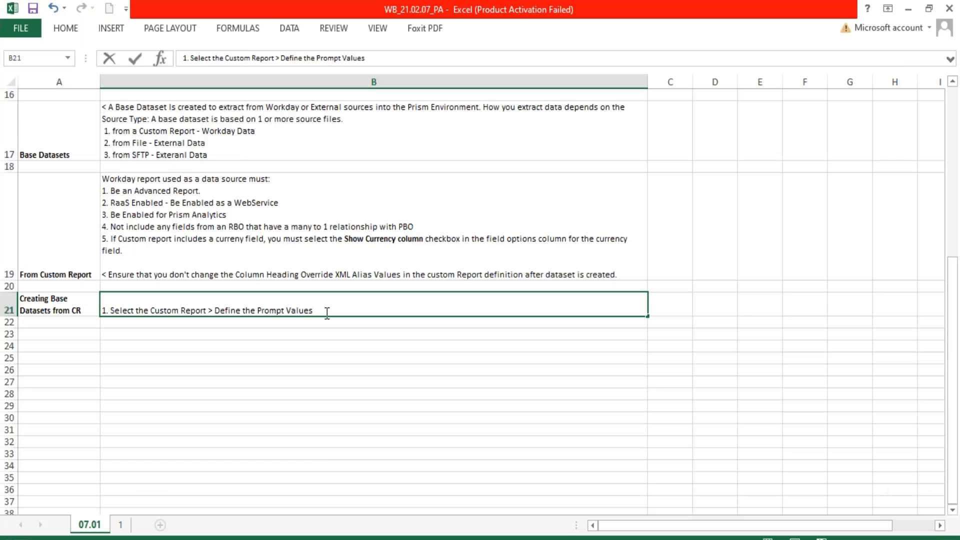
key("alt+Return")
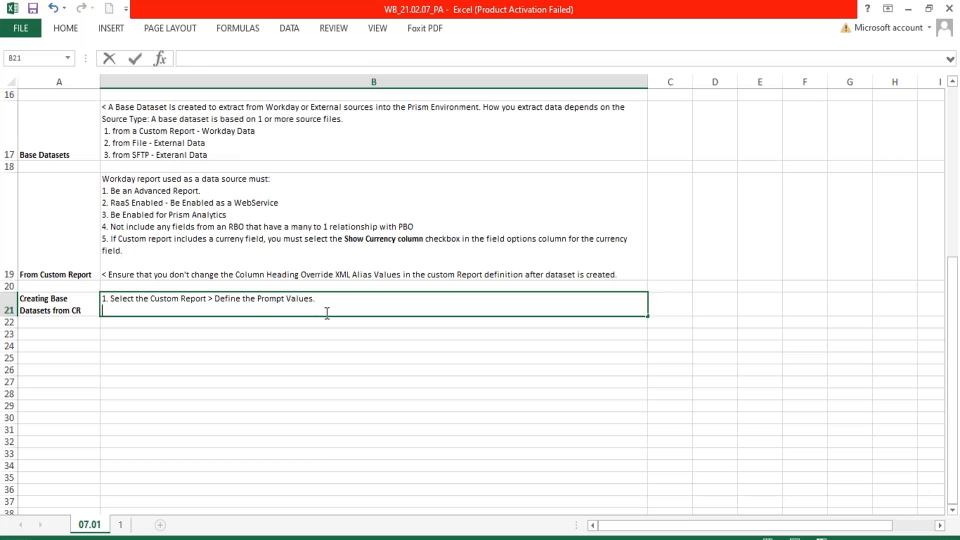
- Add the line "2. In the Environment Restrictions section, select the environment in which you want to run the Dataset to import data." to B21
type("2")
type(". In the Environment Resc")
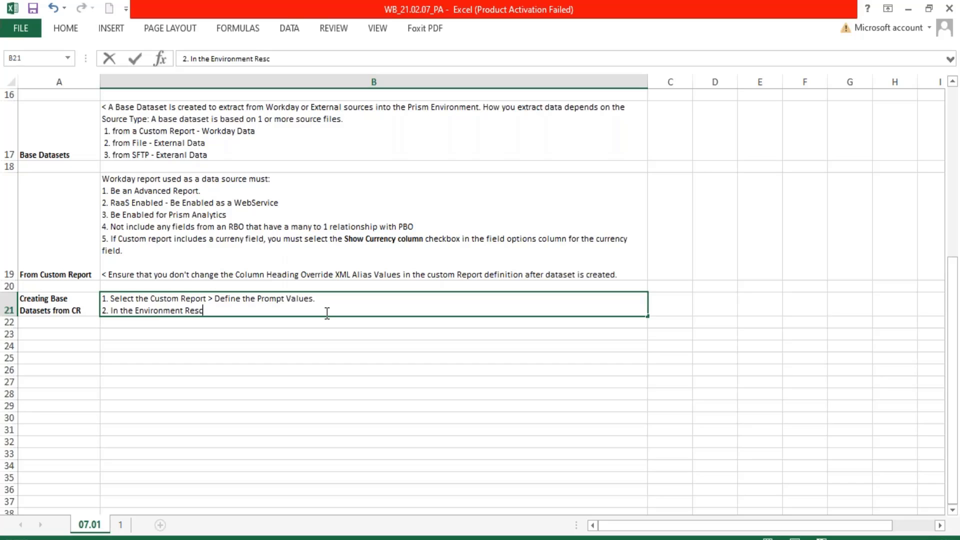
key("BackSpace")
type("trictions section")
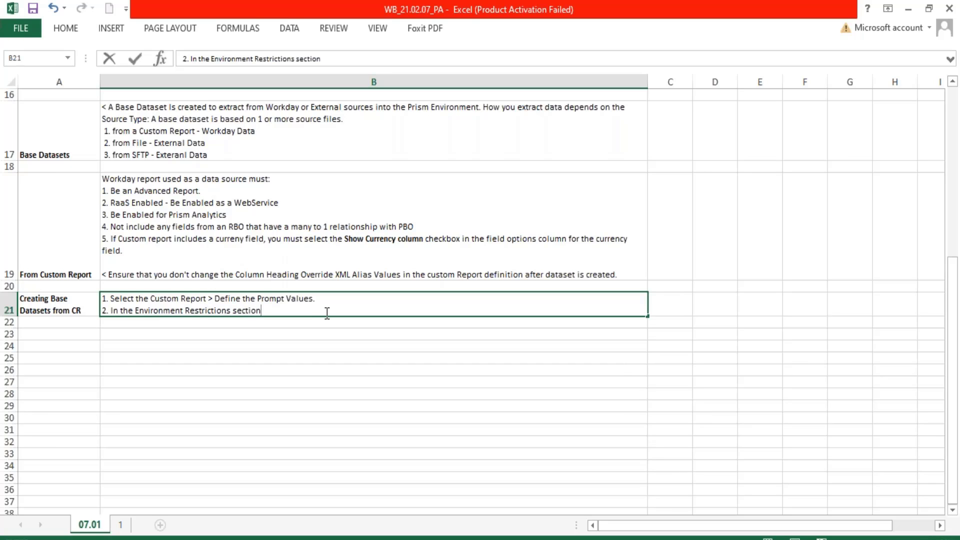
type(", select the envir")
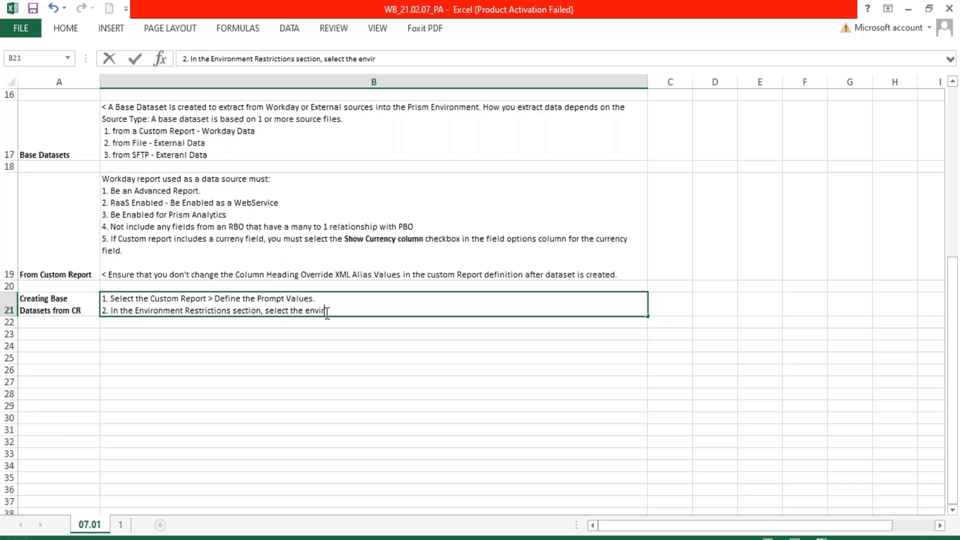
type("onment in which yo")
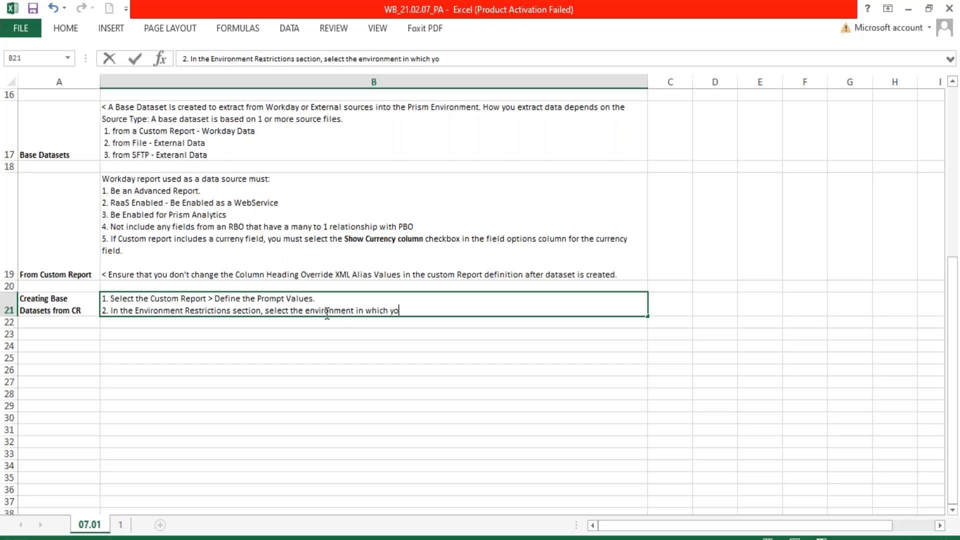
type("u want to use the")
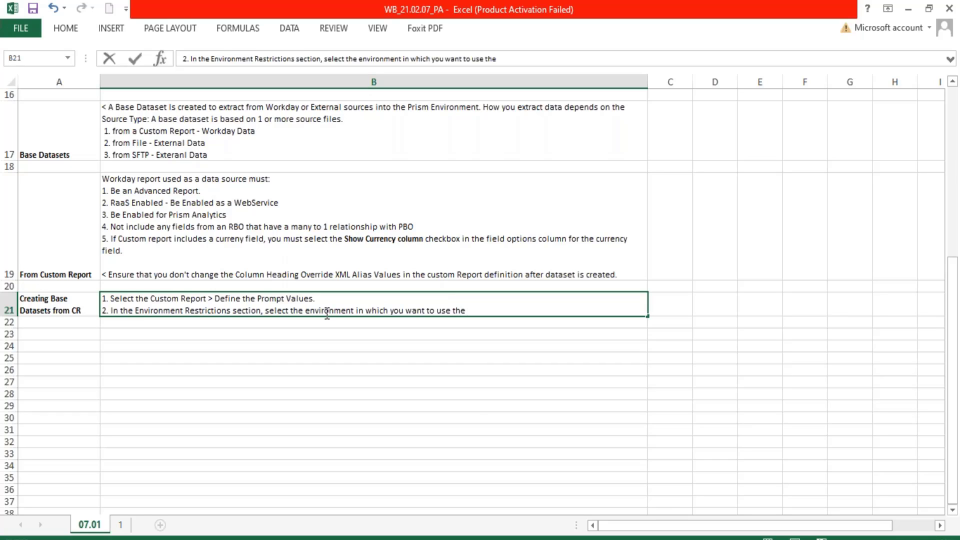
key("BackSpace")
key("BackSpace")
key("BackSpace")
key("BackSpace")
key("BackSpace")
key("BackSpace")
key("BackSpace")
type("run the Dataset toimp")
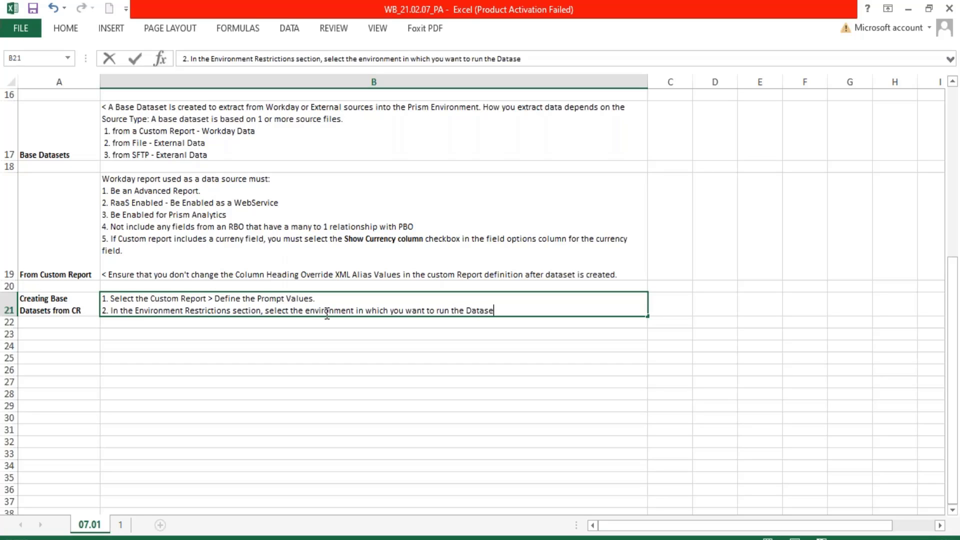
key("BackSpace")
key("BackSpace")
type("import data.")
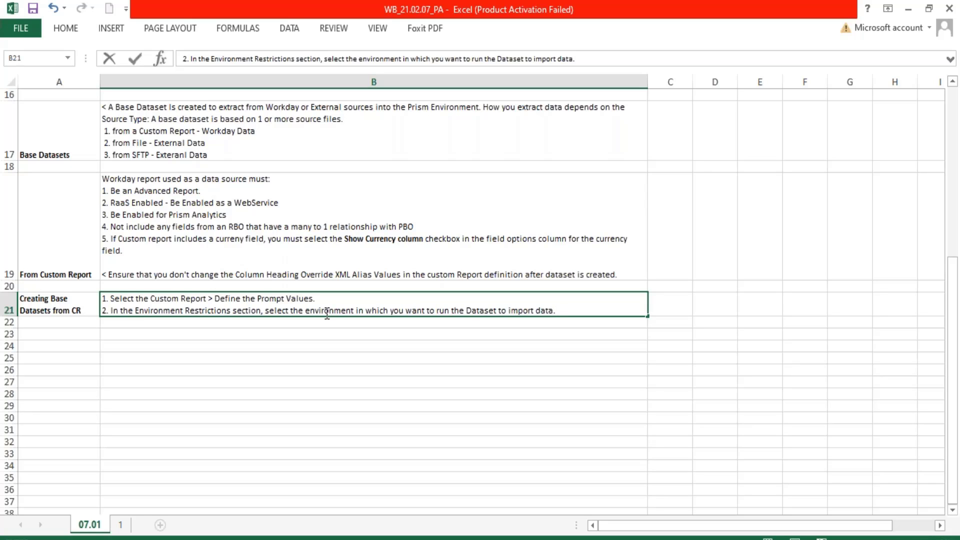
- Append to B21 "When a dataset integration runs in an environment it whill only succeed if the Retricted To Environment matches the current environment."
type("When a dataset integra")
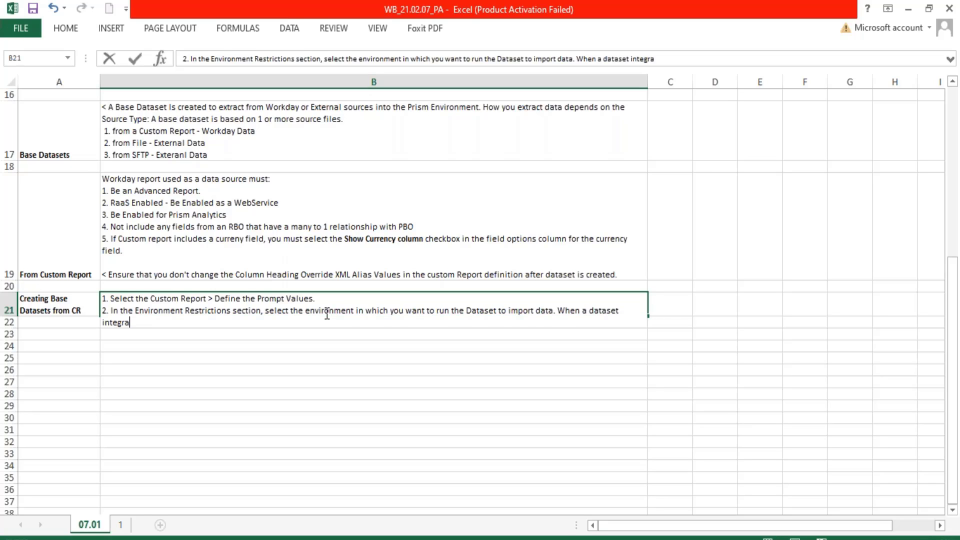
type("tion runs in")
key("BackSpace")
type("n an")
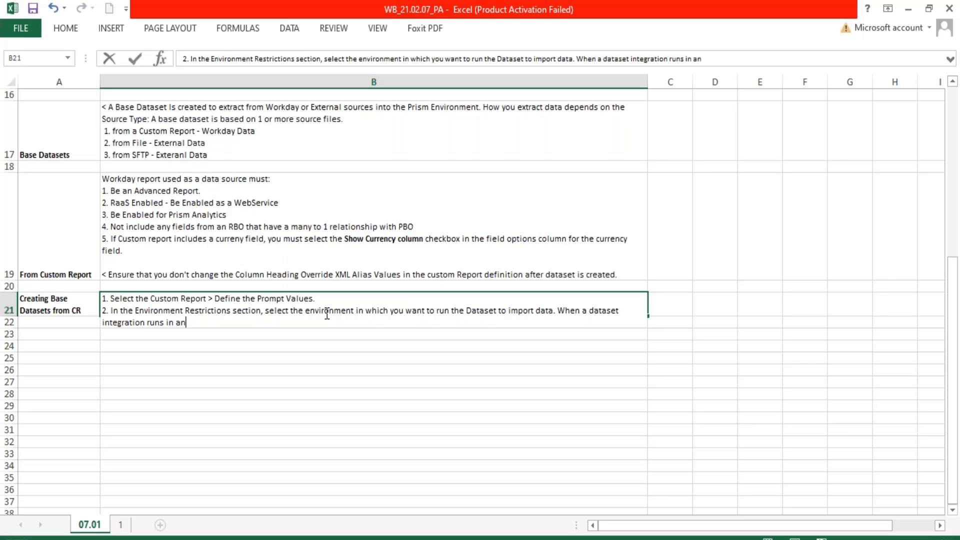
type(" environment it whil")
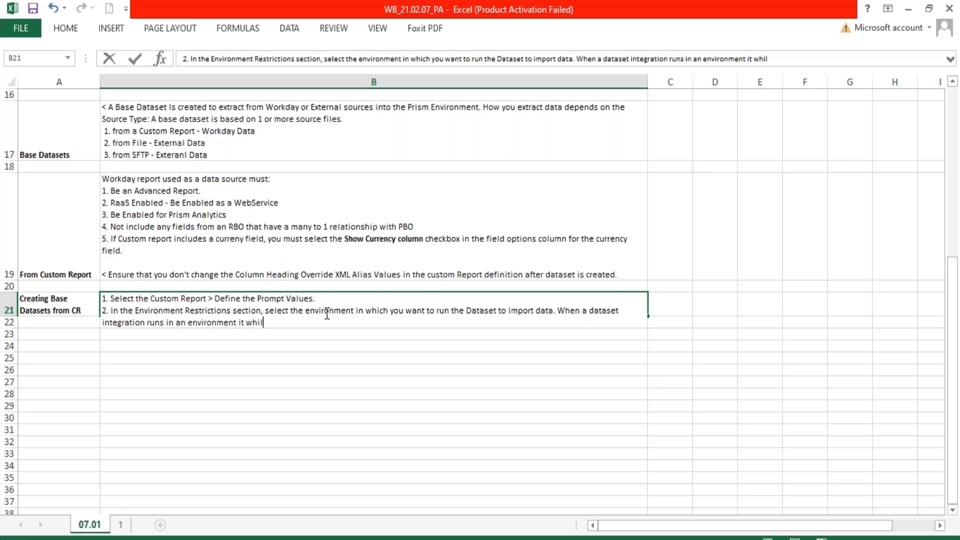
type("l only succeed if the ")
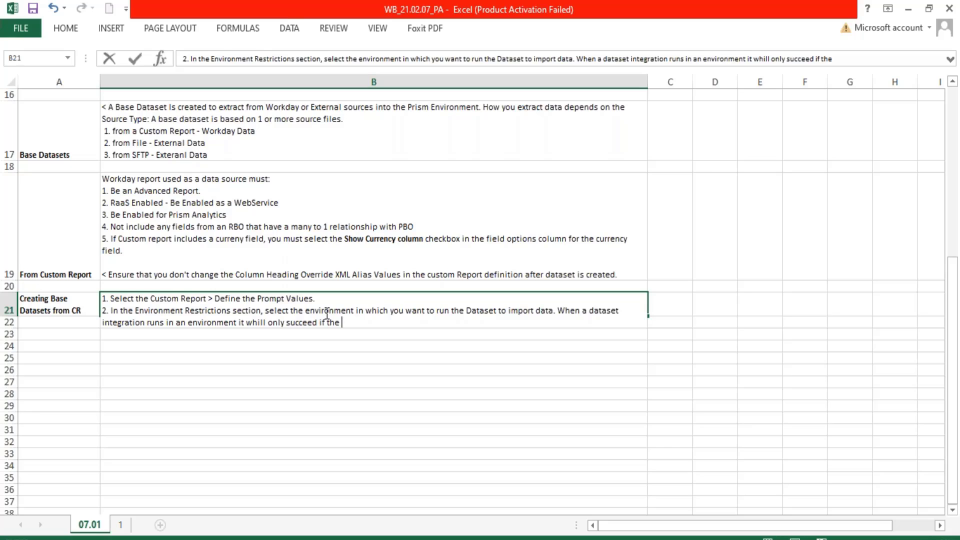
type("Retricted To ")
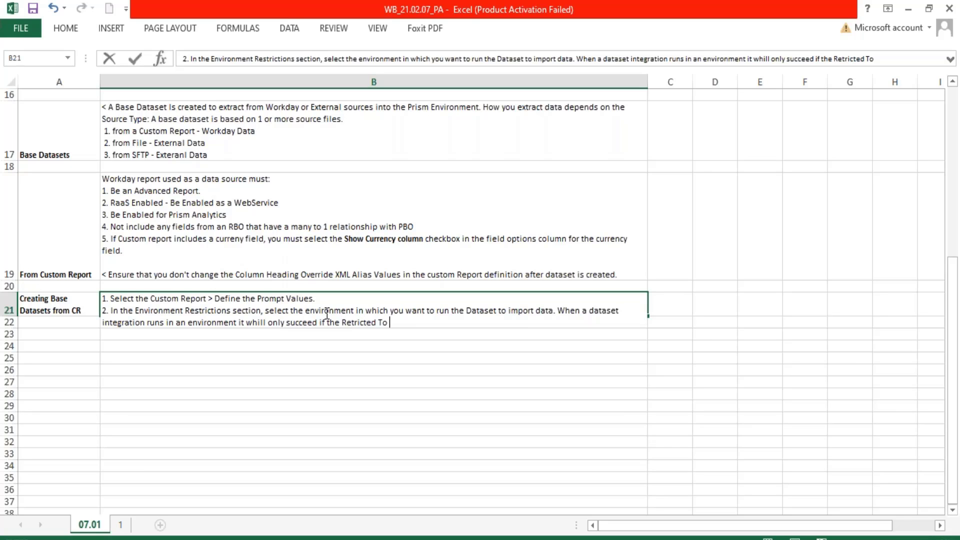
type("Enviro")
key("BackSpace")
type("ronment ")
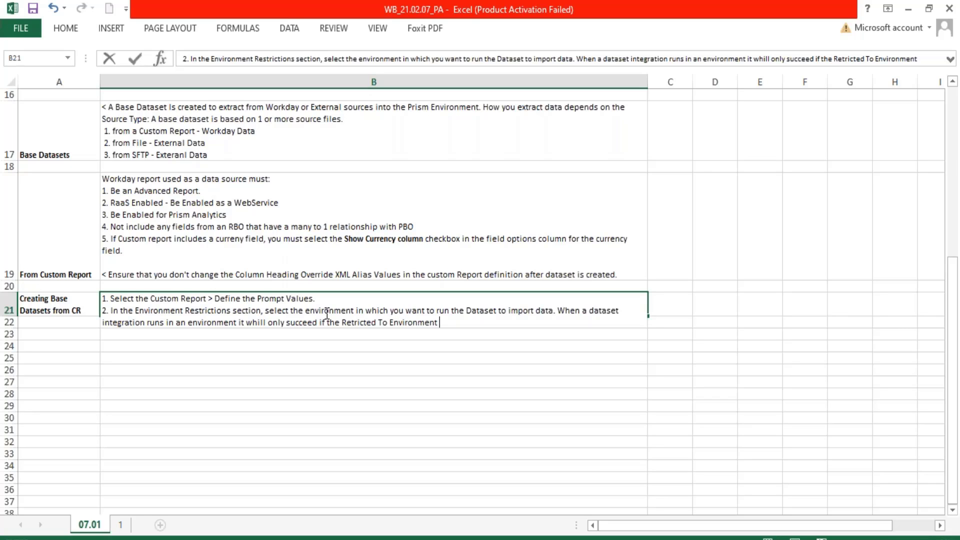
type("matches the ")
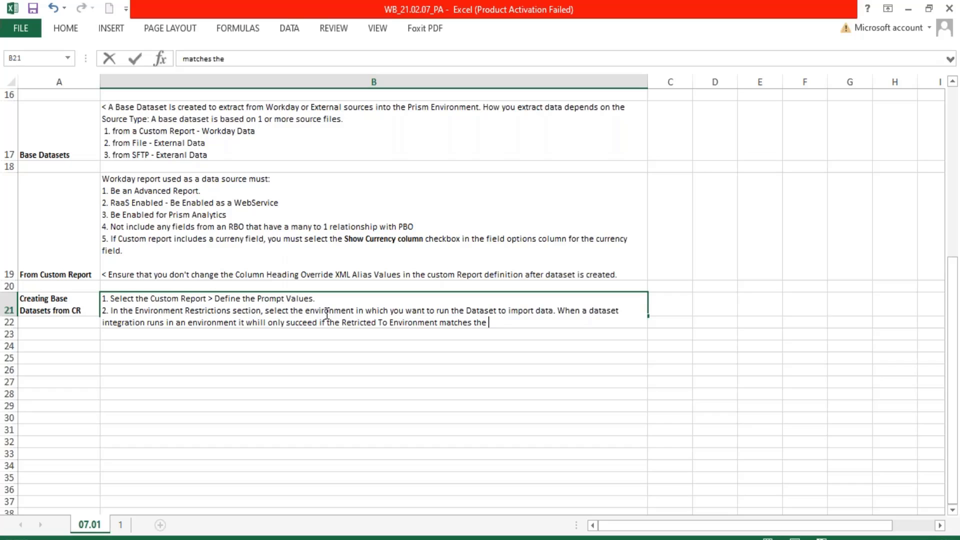
type("current environment.")
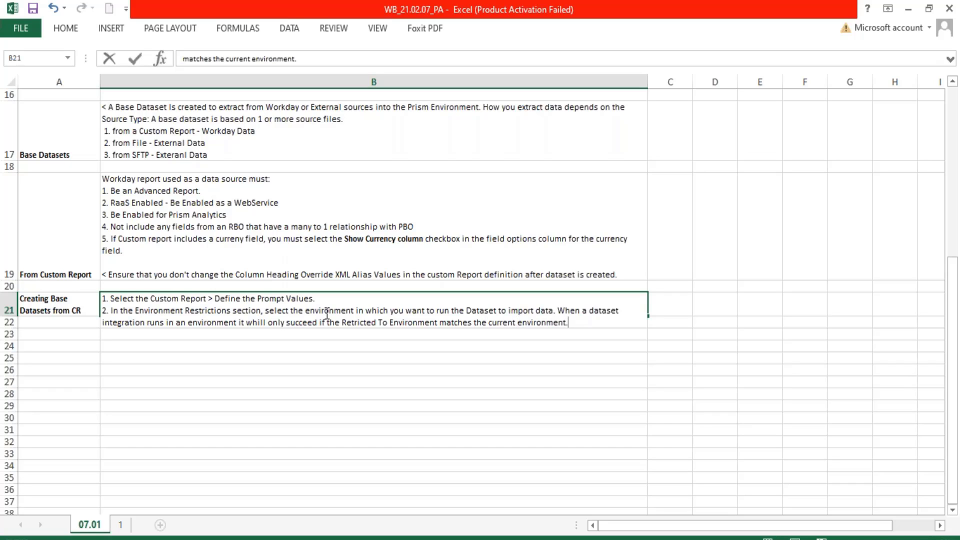
key("Return")
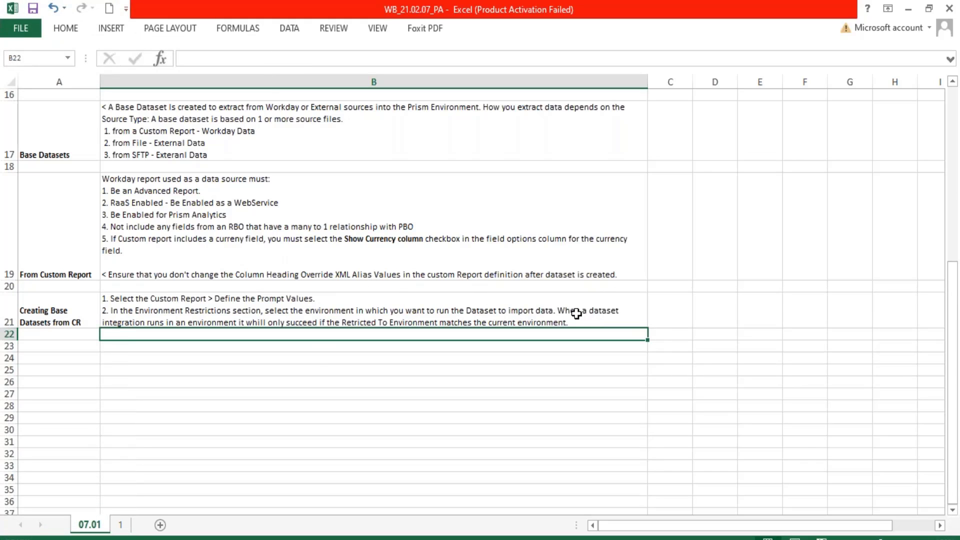
- Make the words "Retricted To" bold in the second numbered line of cell B21
double_click(184, 320)
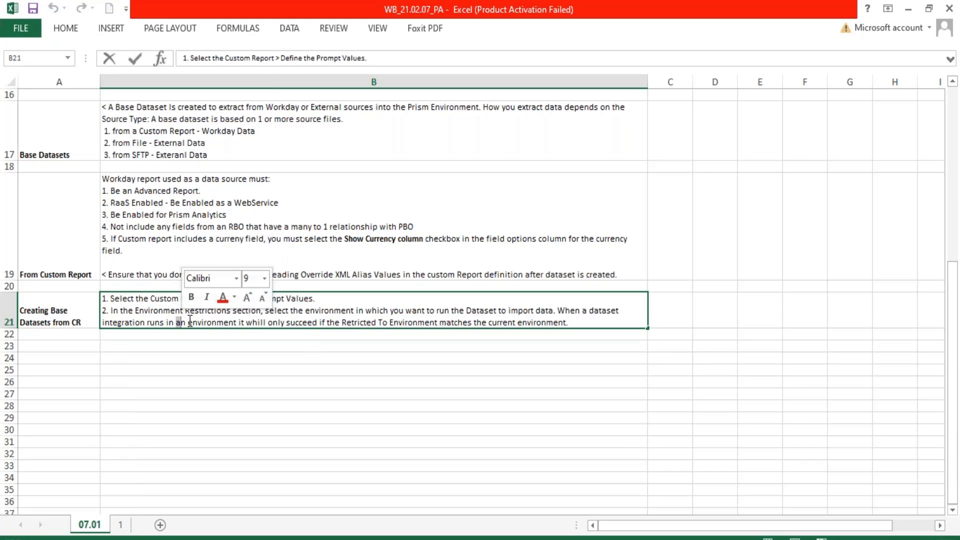
left_click_drag(188, 323, 254, 323)
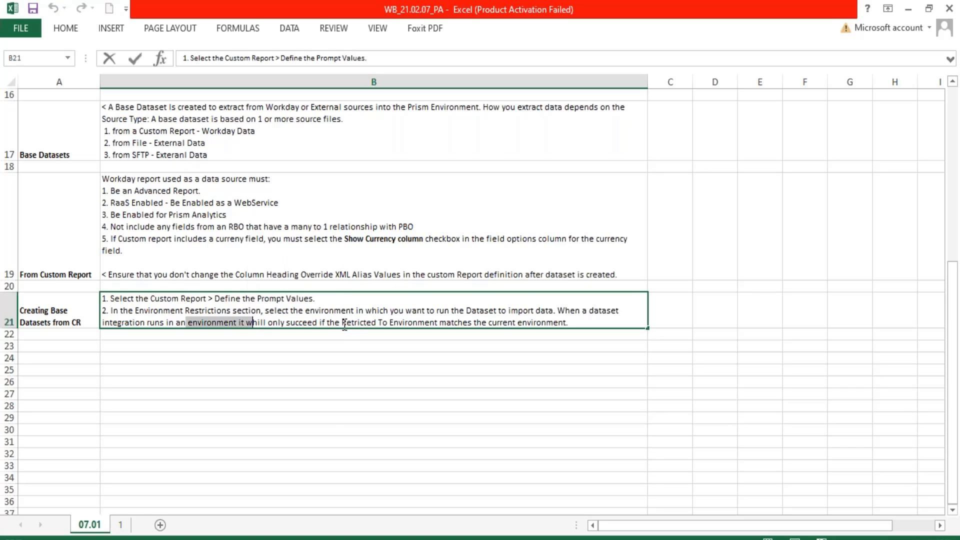
left_click_drag(343, 323, 389, 323)
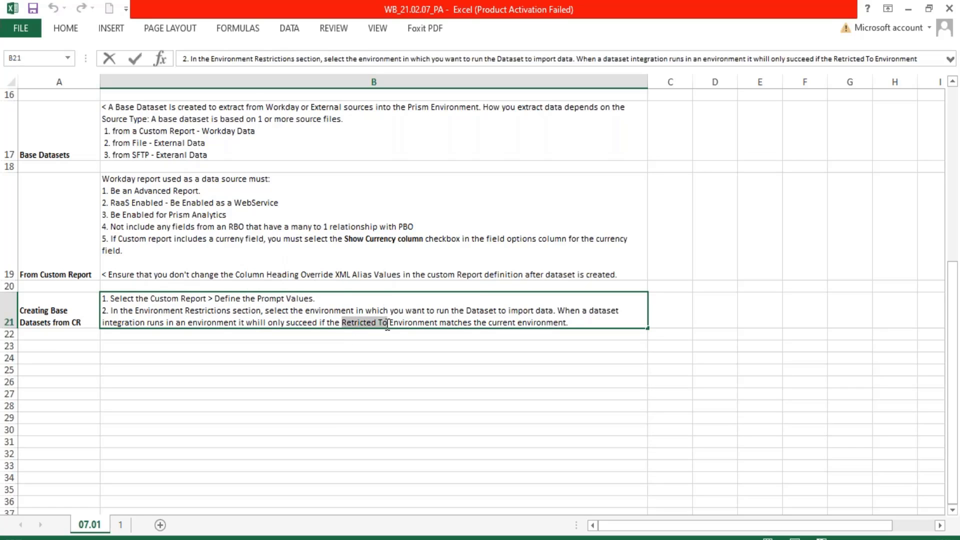
key("ctrl+b")
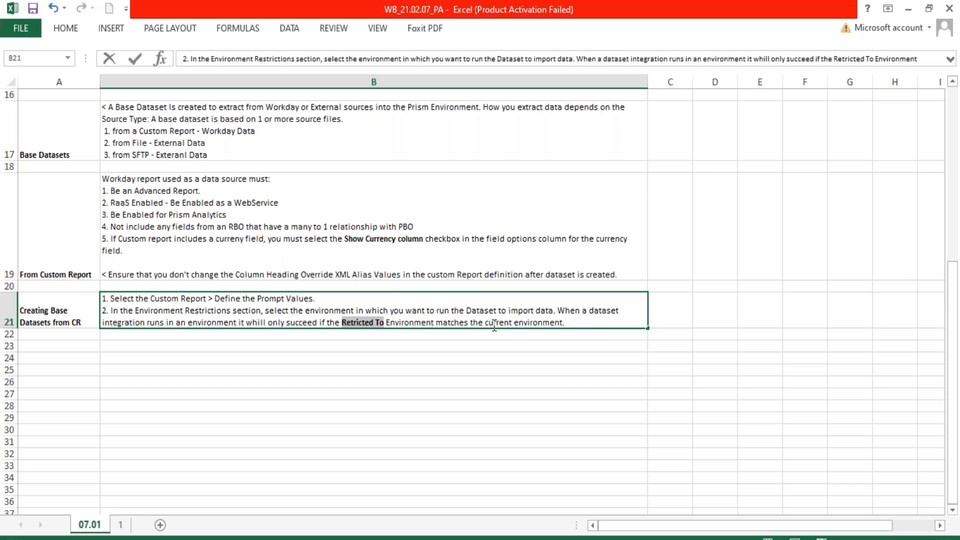
- Switch to Workday, remove Conversion Testing, Implementation and Sandbox from the Restricted To field, and submit the report retrieval configuration
key("alt+Tab")
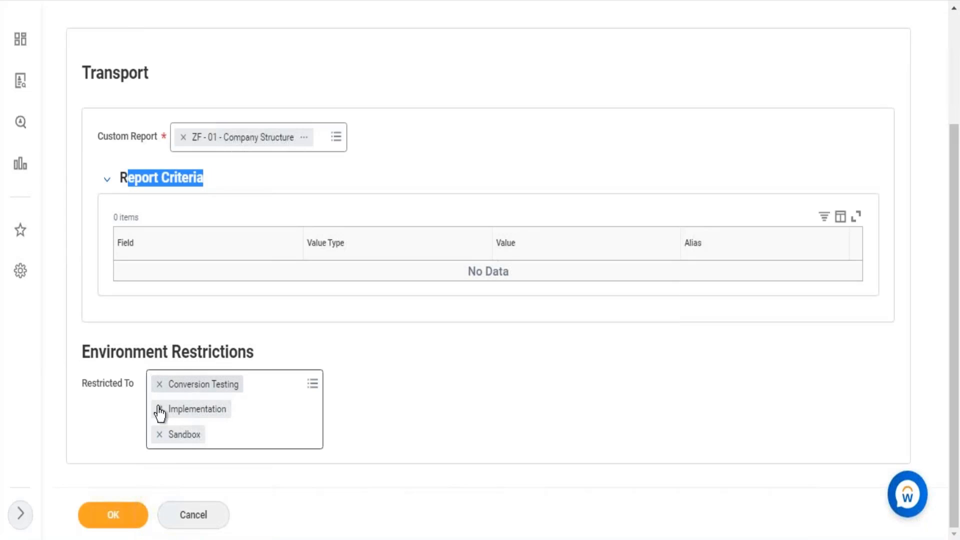
left_click_drag(94, 386, 187, 390)
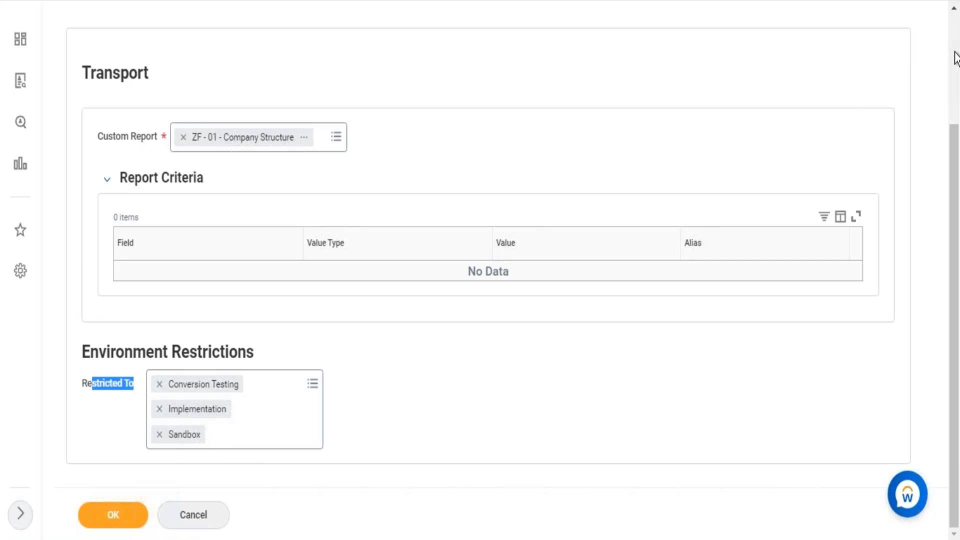
scroll(941, 50, "up", 3)
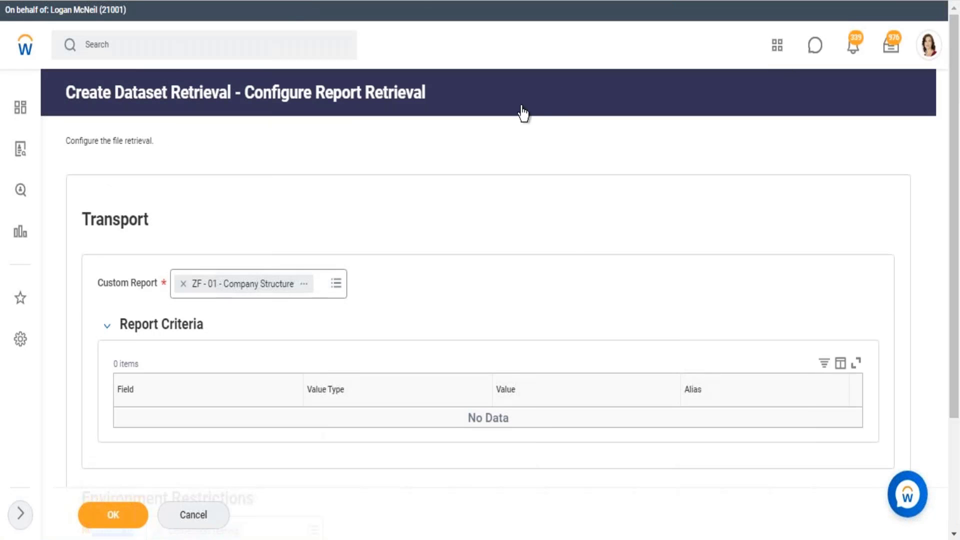
scroll(558, 113, "down", 3)
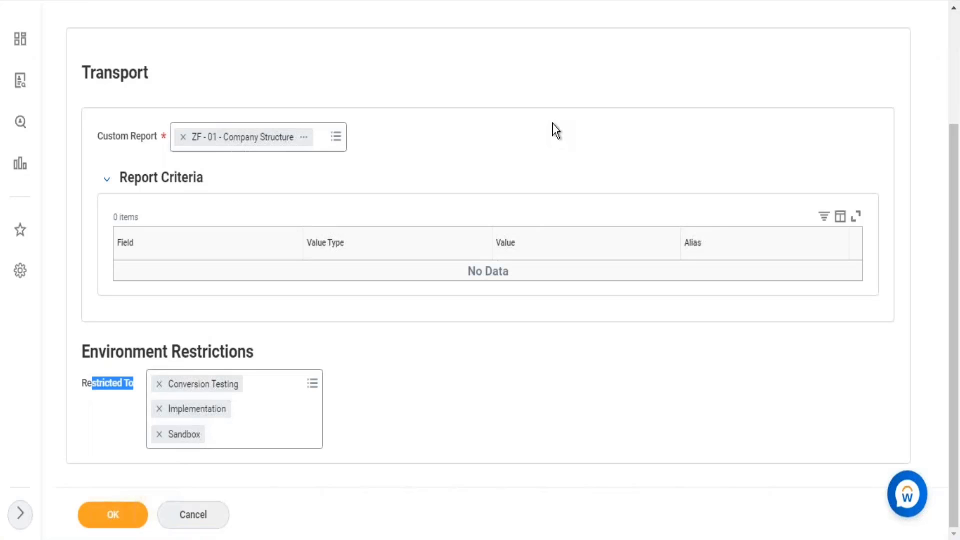
left_click(160, 389)
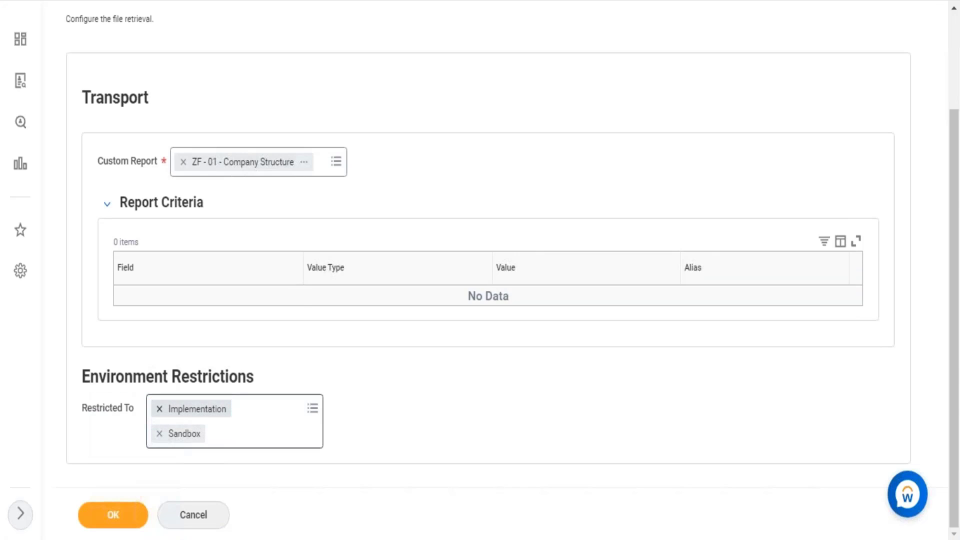
left_click(159, 409)
left_click(160, 435)
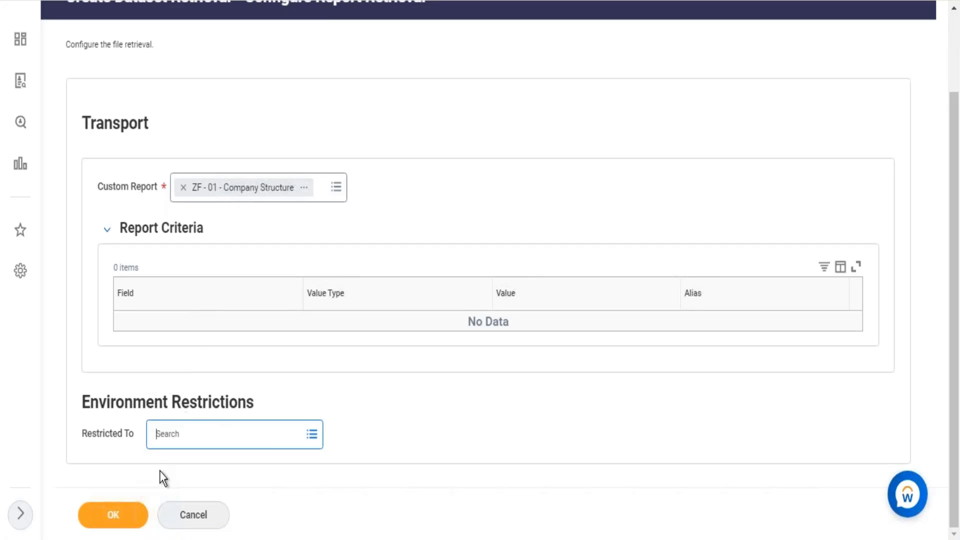
left_click(127, 523)
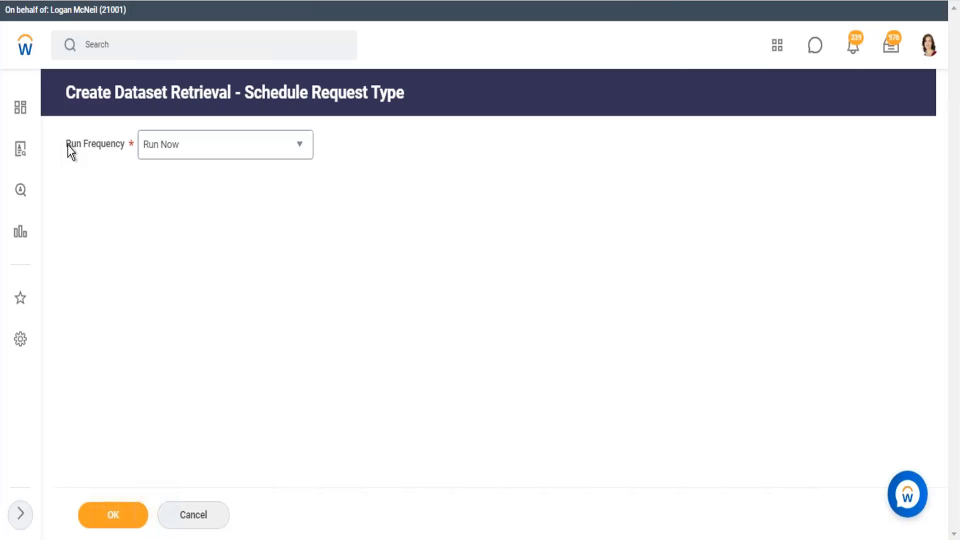
- Review the Run Frequency options for the dataset retrieval, choose Run Now, and continue to naming the dataset
left_click_drag(67, 145, 126, 145)
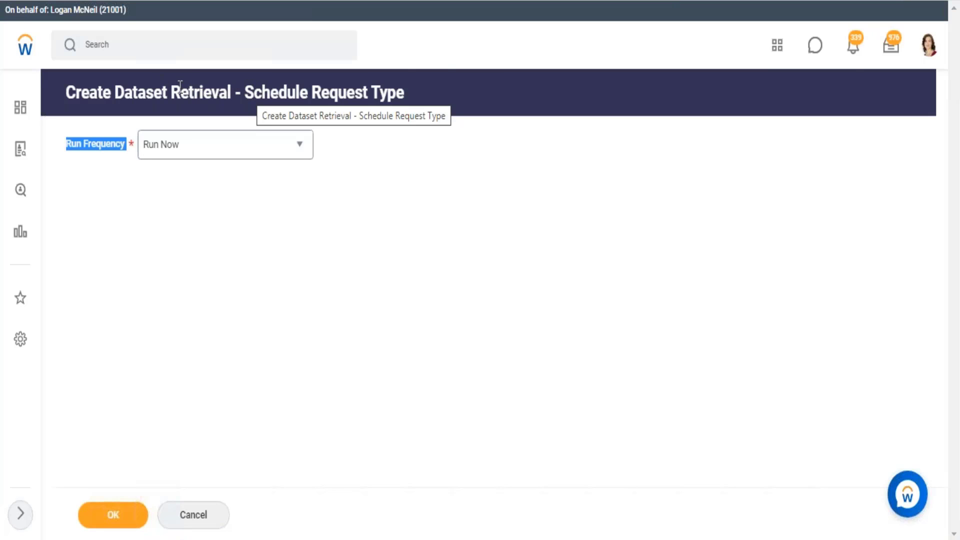
left_click_drag(180, 85, 317, 86)
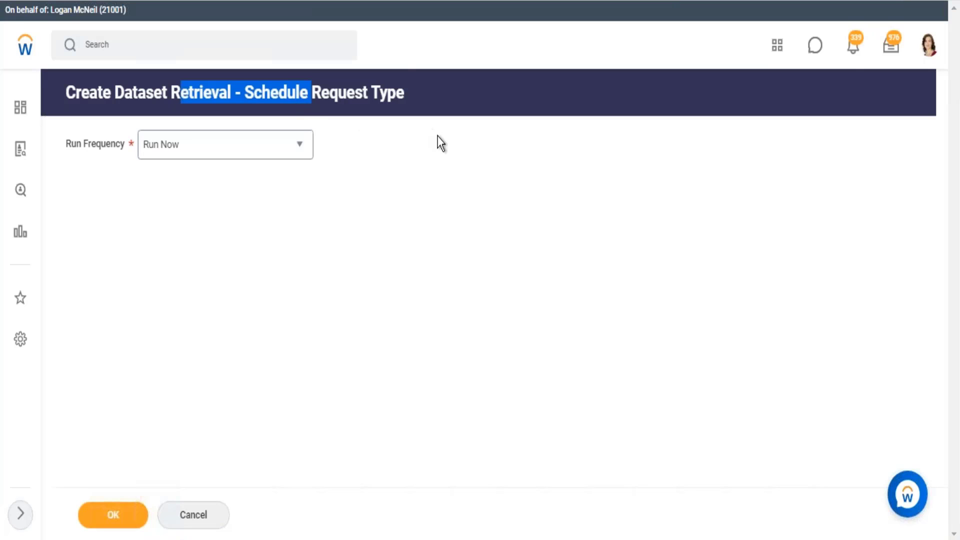
left_click(103, 149)
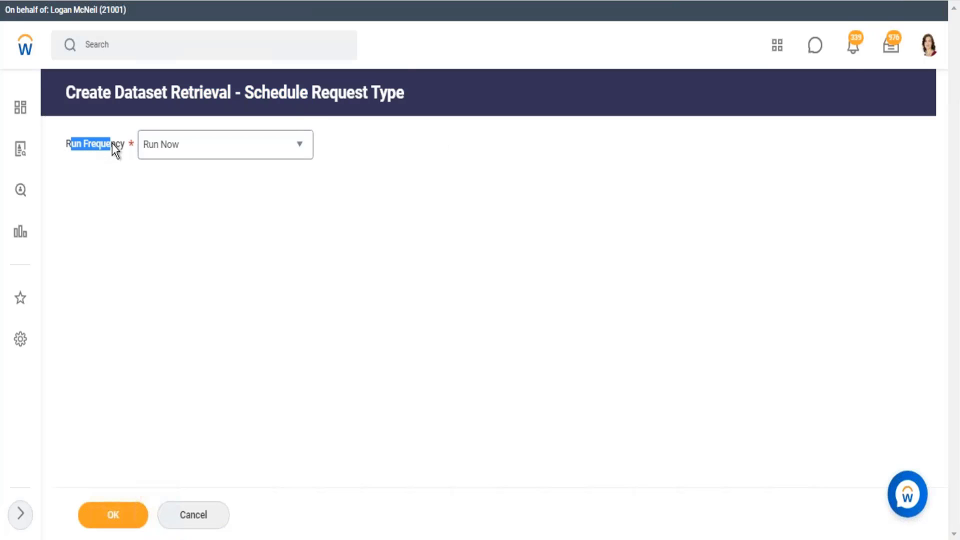
left_click(299, 145)
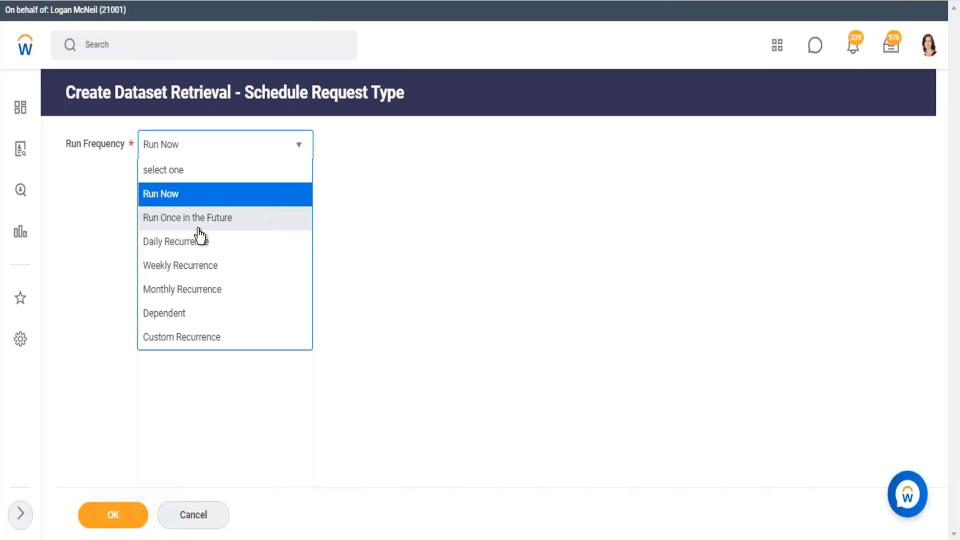
left_click(661, 214)
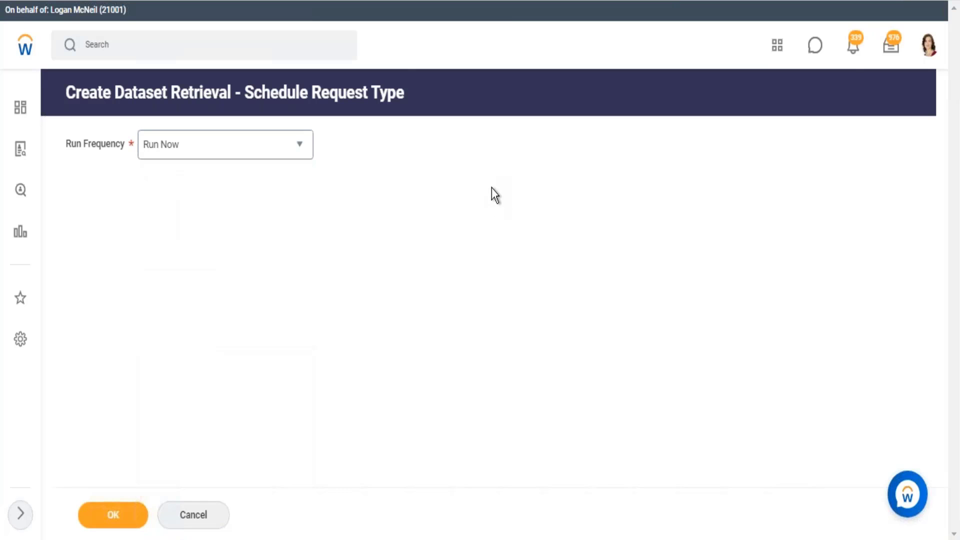
left_click_drag(67, 144, 124, 145)
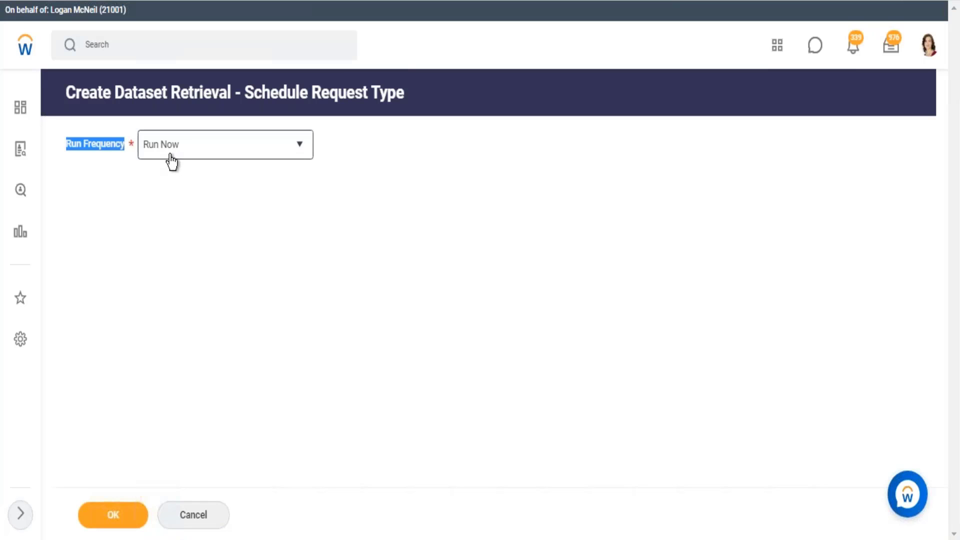
left_click(302, 151)
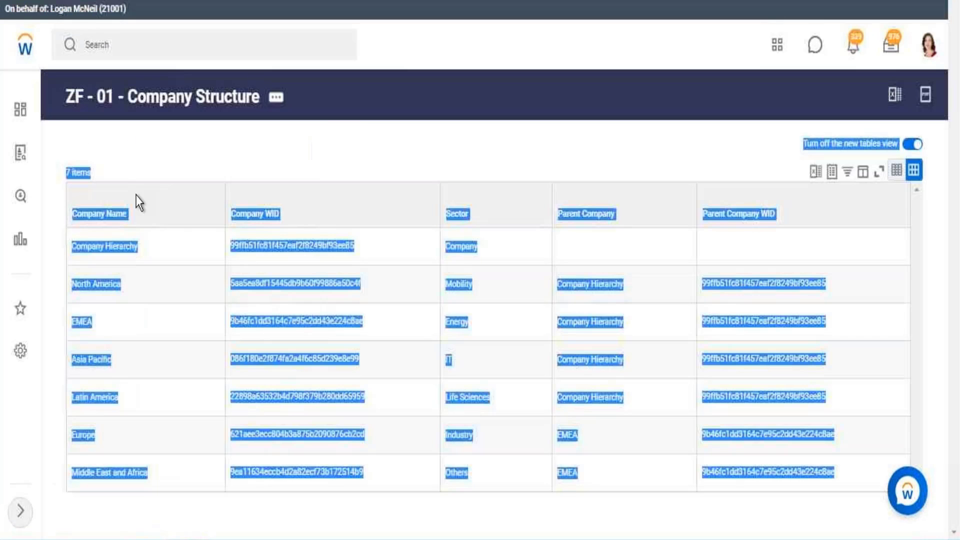
left_click(353, 94)
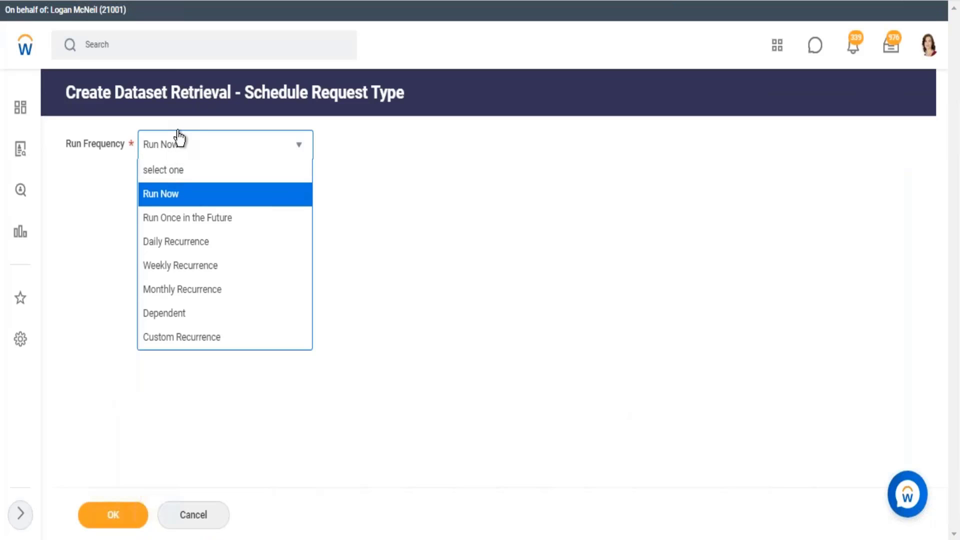
left_click(169, 199)
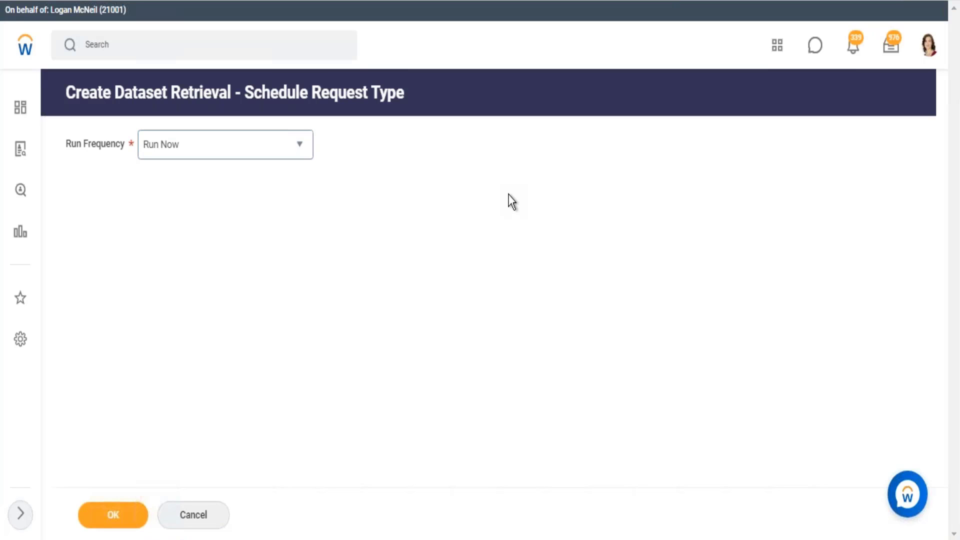
left_click(110, 515)
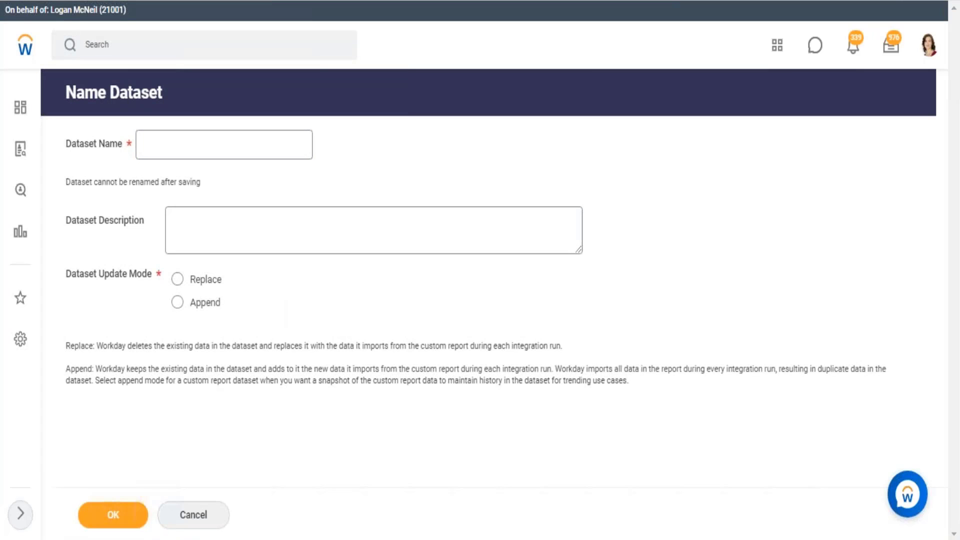
- Name the dataset "WB - Feb.07 - BDS01 - CR - Company Details"
left_click(179, 145)
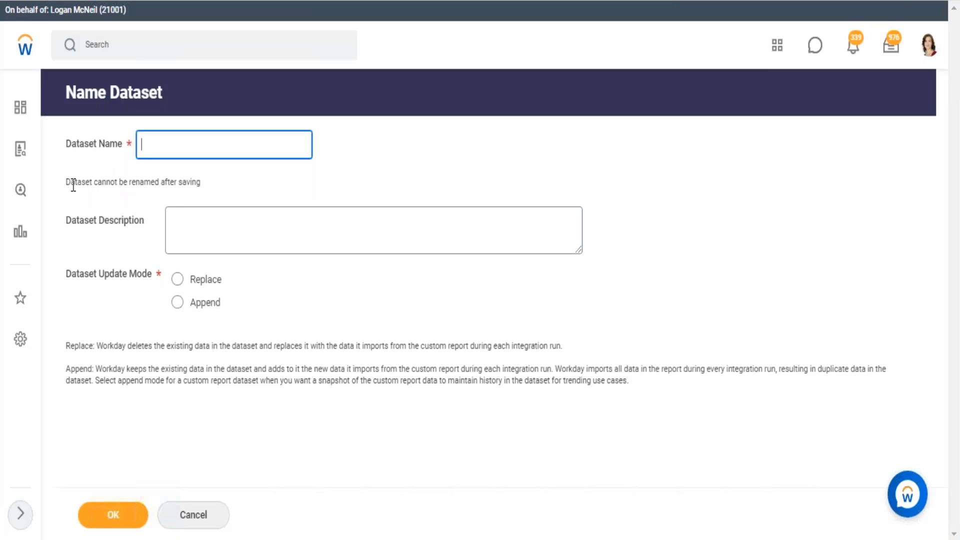
left_click_drag(63, 186, 204, 182)
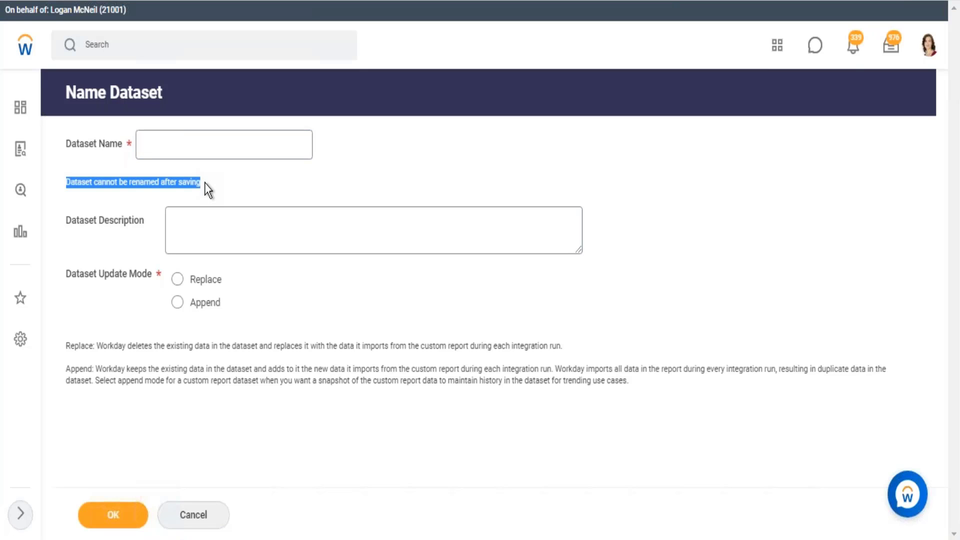
left_click(183, 146)
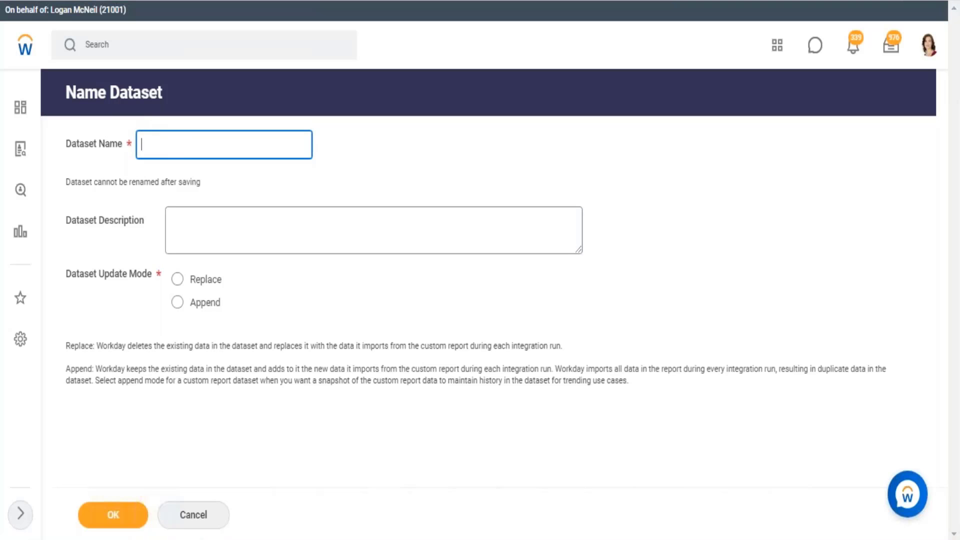
type("WB - Feb.07 - BDS")
type(" -")
key("BackSpace")
key("BackSpace")
type("01 -")
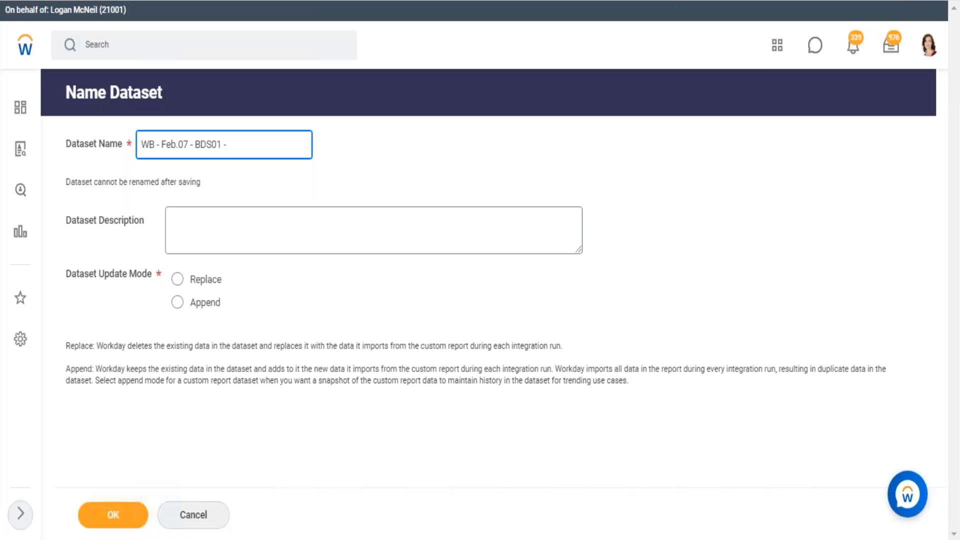
type(" CR")
type(" - ")
type("Company ")
type("S")
type("t")
key("BackSpace")
key("BackSpace")
type("Details")
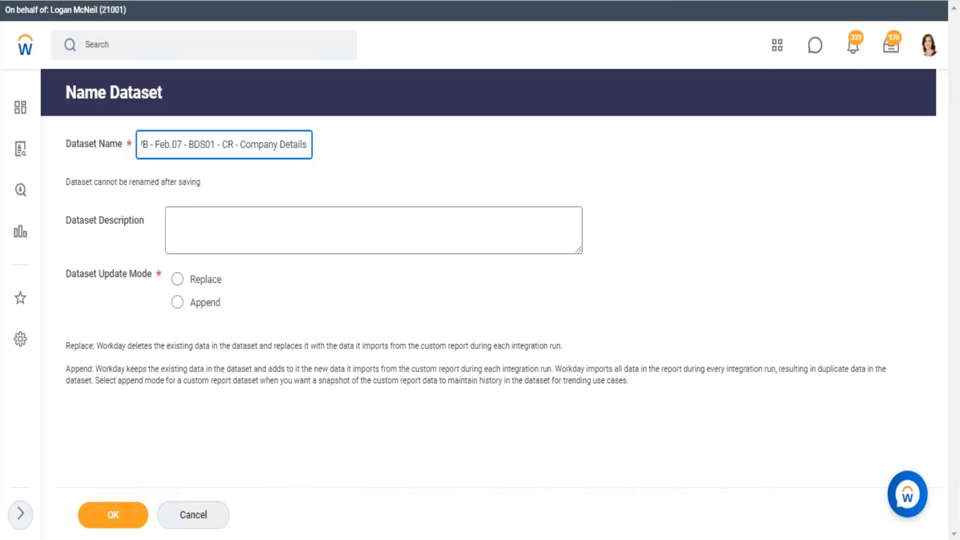
left_click(172, 145)
left_click(189, 145)
left_click_drag(201, 145, 209, 146)
left_click(422, 154)
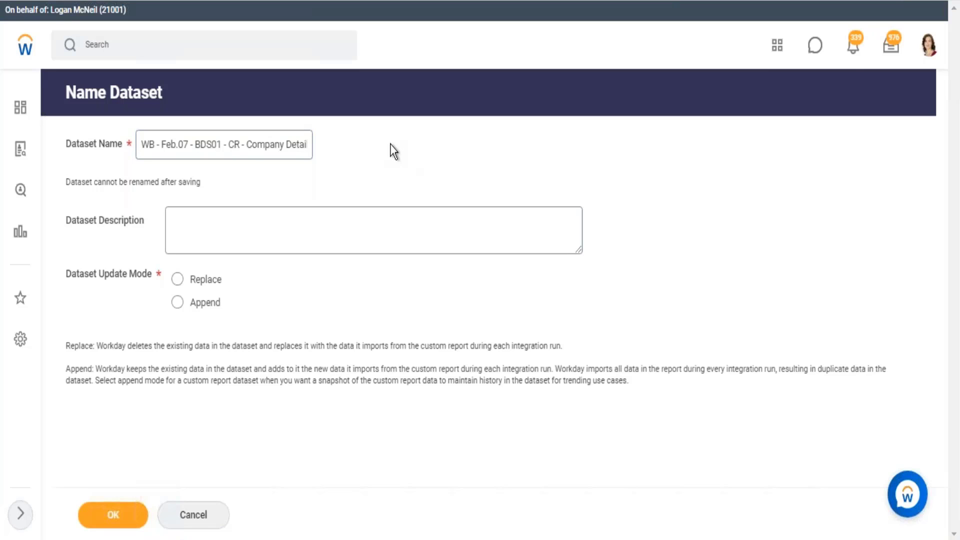
left_click_drag(196, 145, 214, 143)
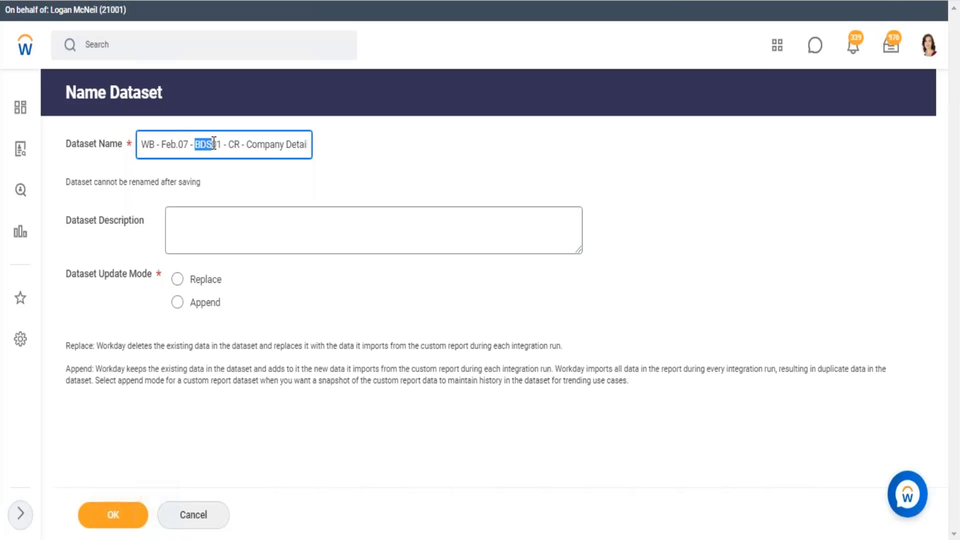
- Enter the dataset description "This dataset import company structure from Workday."
left_click(221, 222)
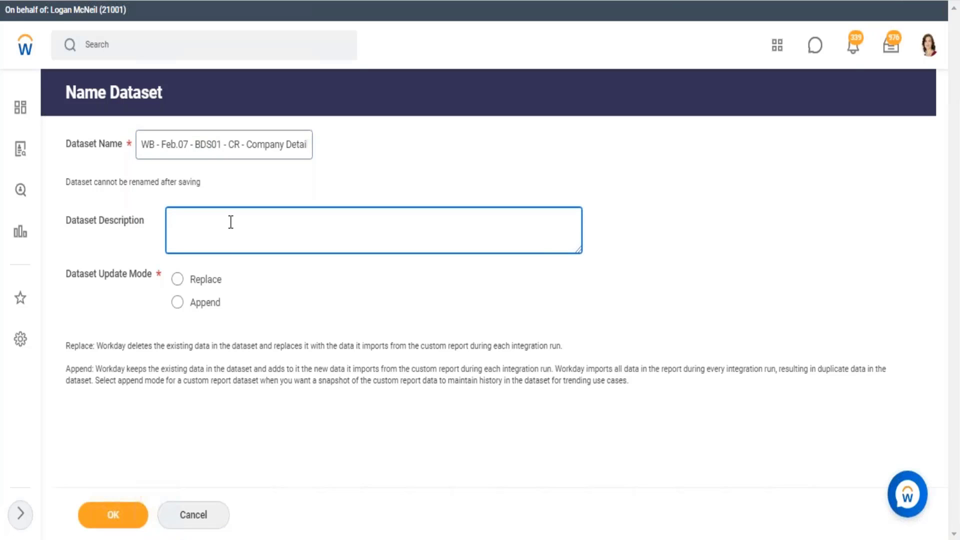
type("This dataset import")
type("any str from")
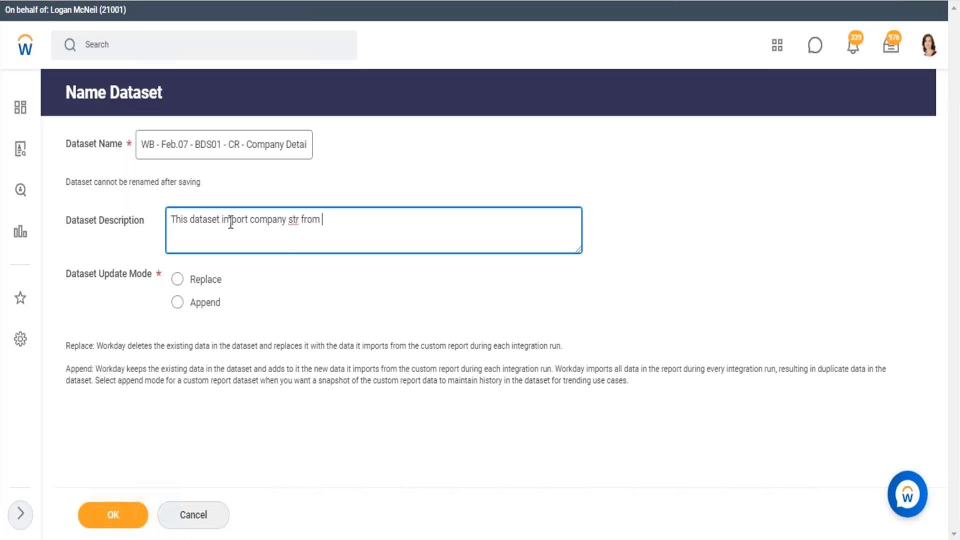
type(" W")
key("BackSpace")
key("BackSpace")
key("BackSpace")
key("BackSpace")
key("BackSpace")
key("BackSpace")
key("BackSpace")
type("ucture w")
key("BackSpace")
type("from Workday.")
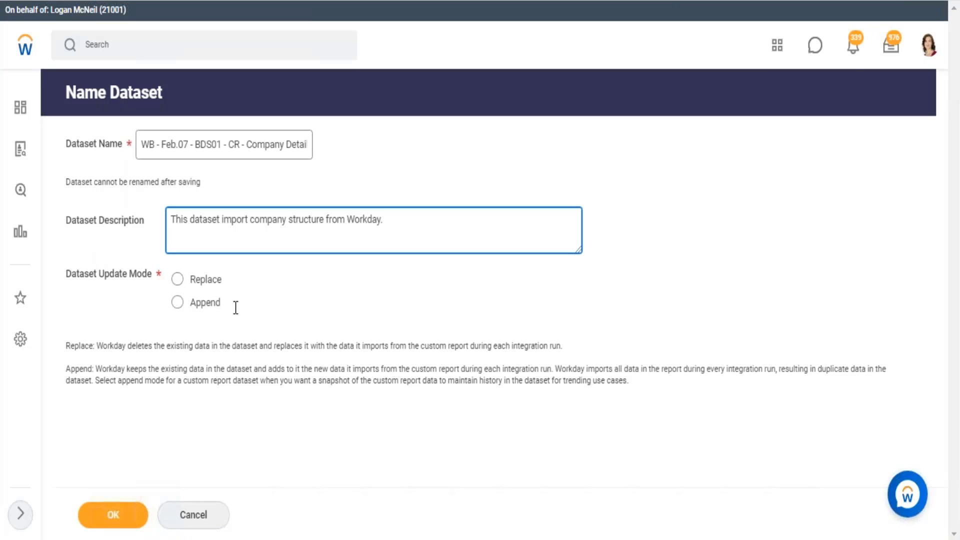
- Read the explanation of the Replace option and set the Dataset Update Mode to Replace
left_click_drag(209, 283, 182, 280)
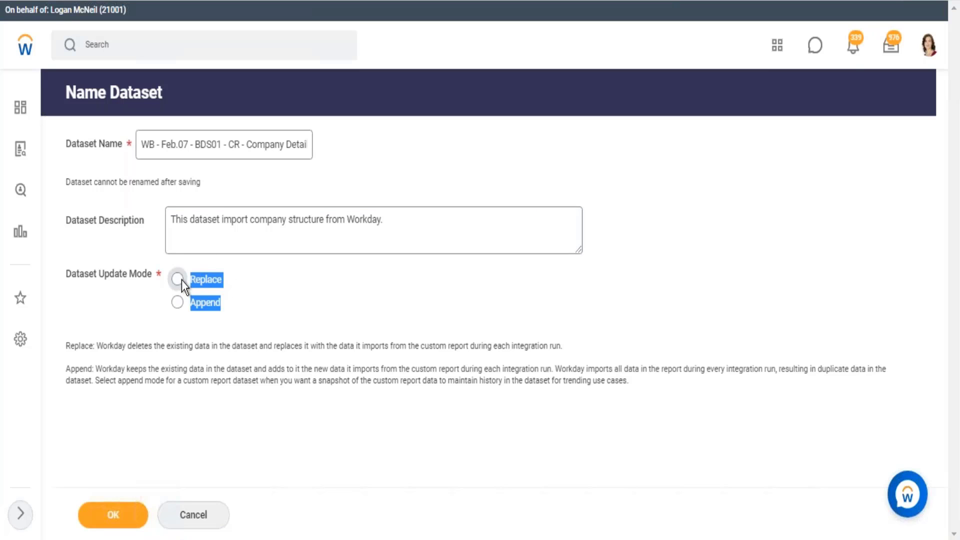
left_click(224, 285)
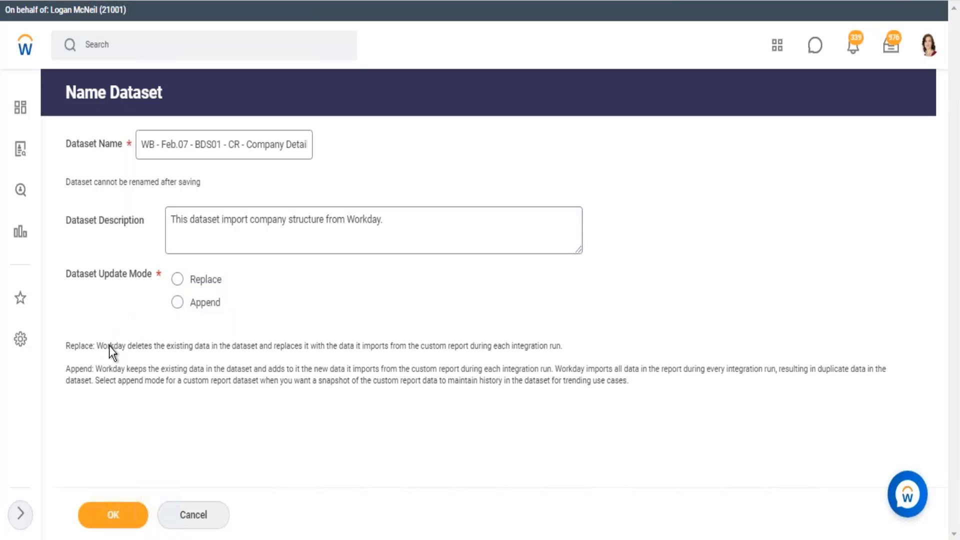
left_click_drag(78, 347, 565, 346)
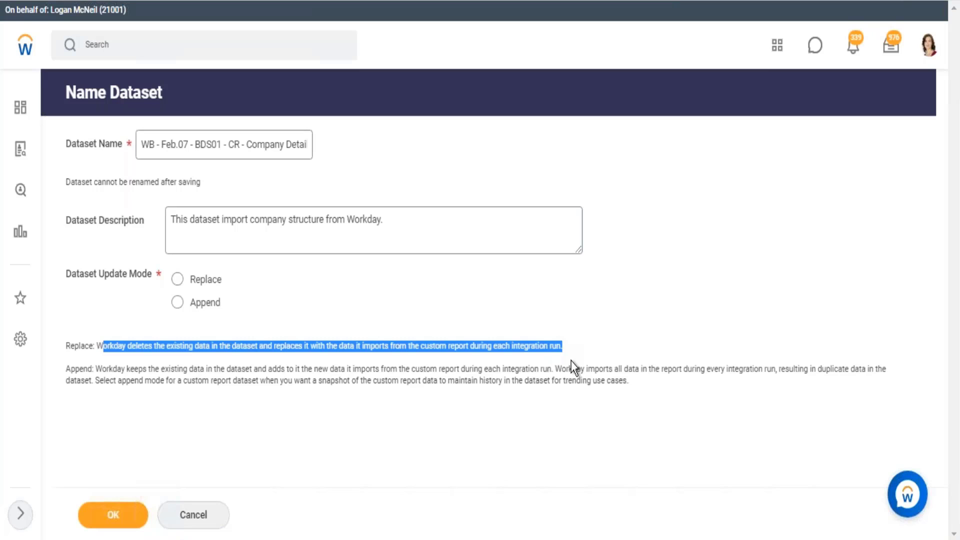
left_click(178, 279)
left_click_drag(264, 346, 126, 345)
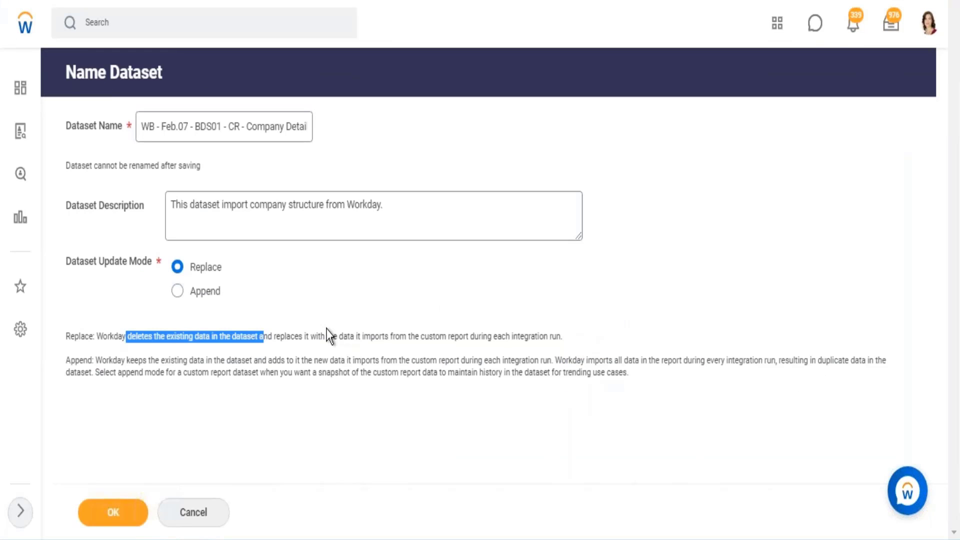
left_click(321, 335)
left_click_drag(302, 335, 563, 336)
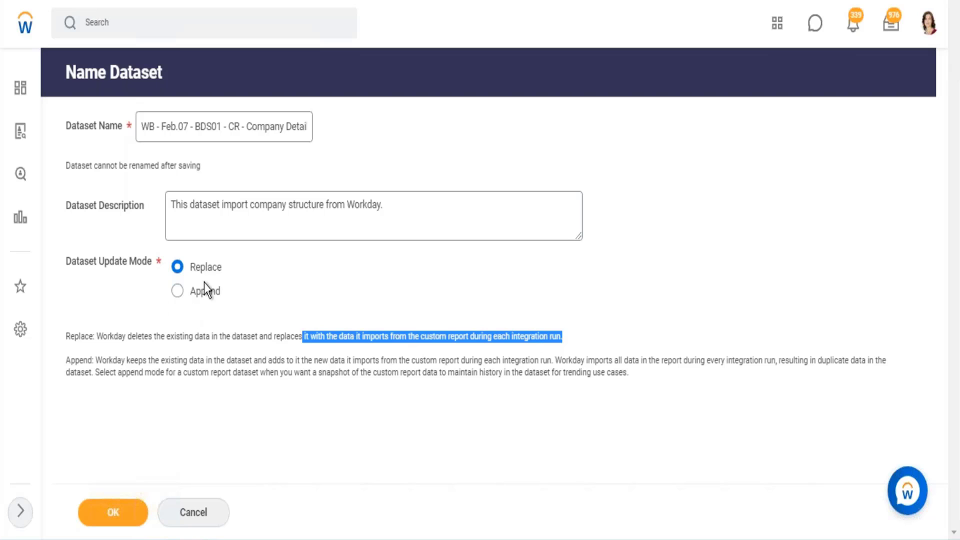
left_click_drag(228, 270, 199, 269)
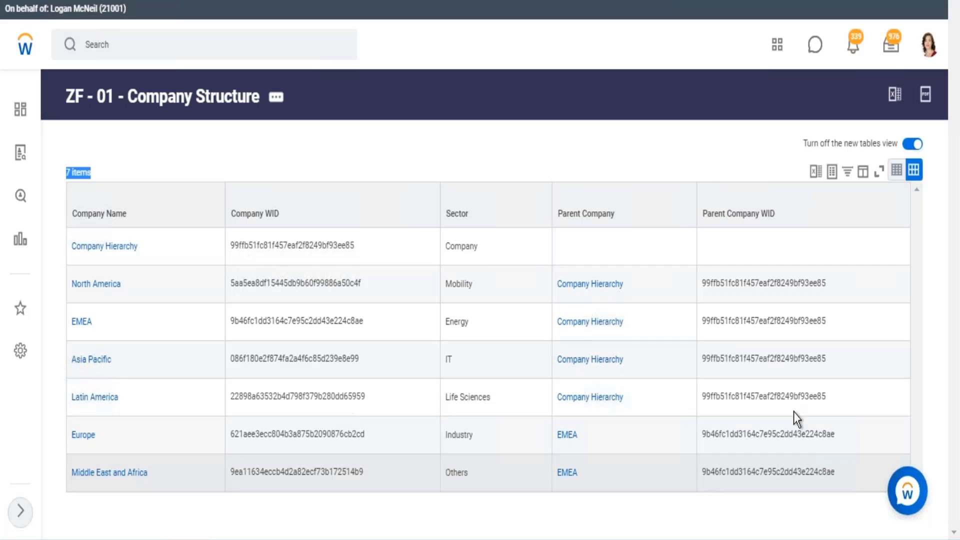
- Examine the rows of the ZF - 01 - Company Structure report and reread the Replace mode explanation on the Name Dataset page
left_click_drag(855, 470, 59, 241)
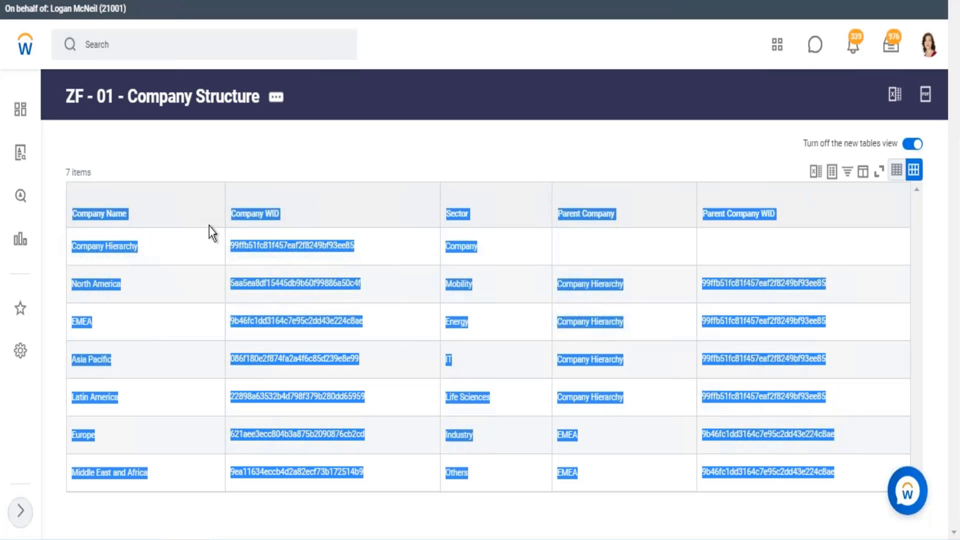
left_click(509, 142)
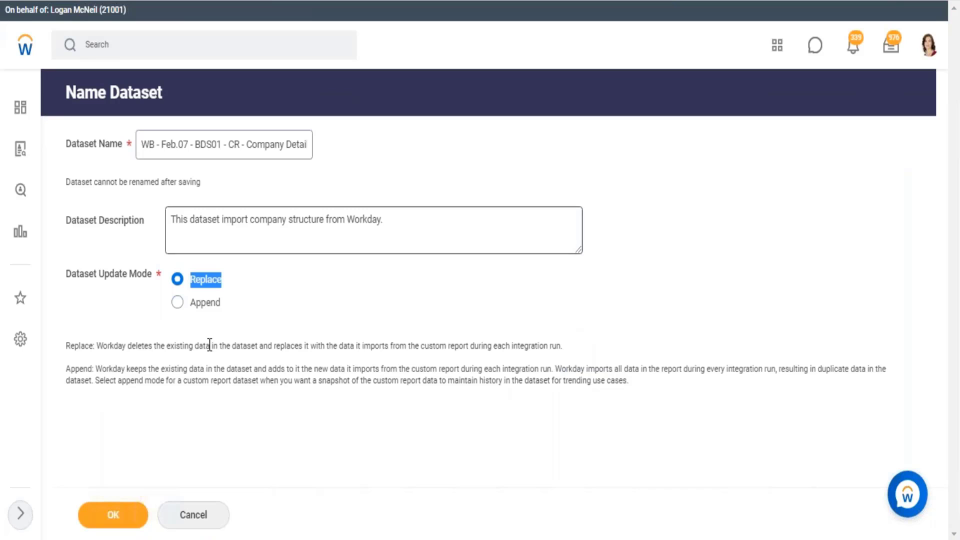
left_click_drag(161, 346, 310, 341)
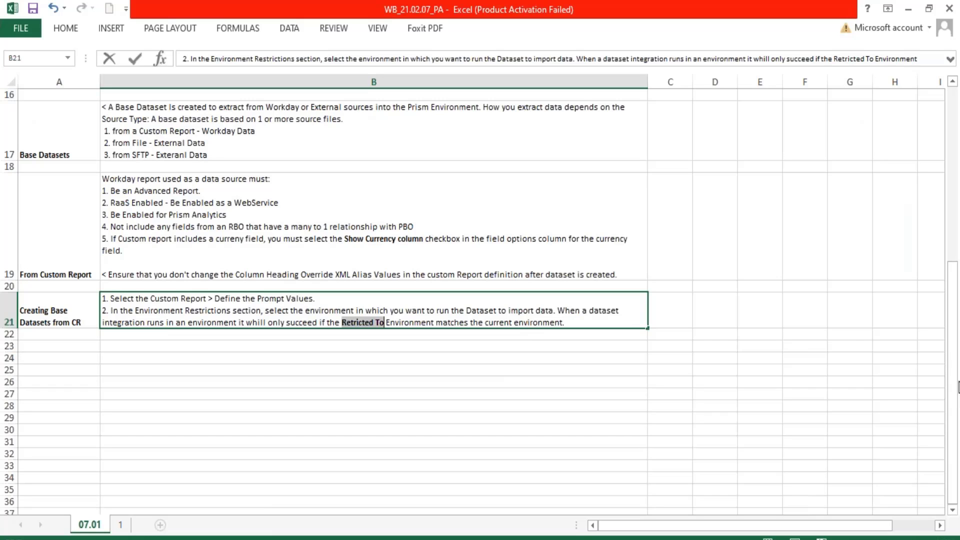
- Switch to the Excel workbook, enter Comp1 and Comp2 in cells A26 and A27, and label cell A24 "BDS01]"
left_click(90, 383)
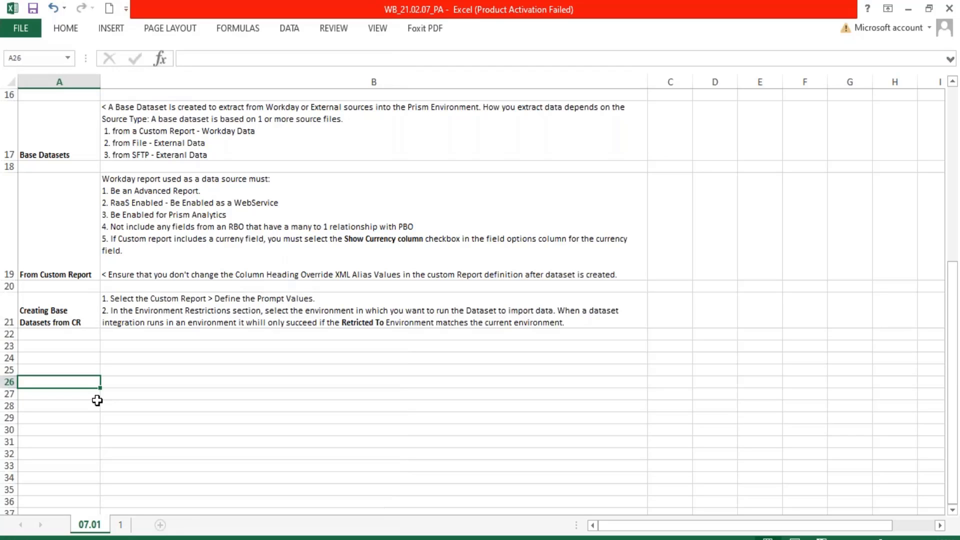
type("Comp1")
key("Return")
type("Comp2")
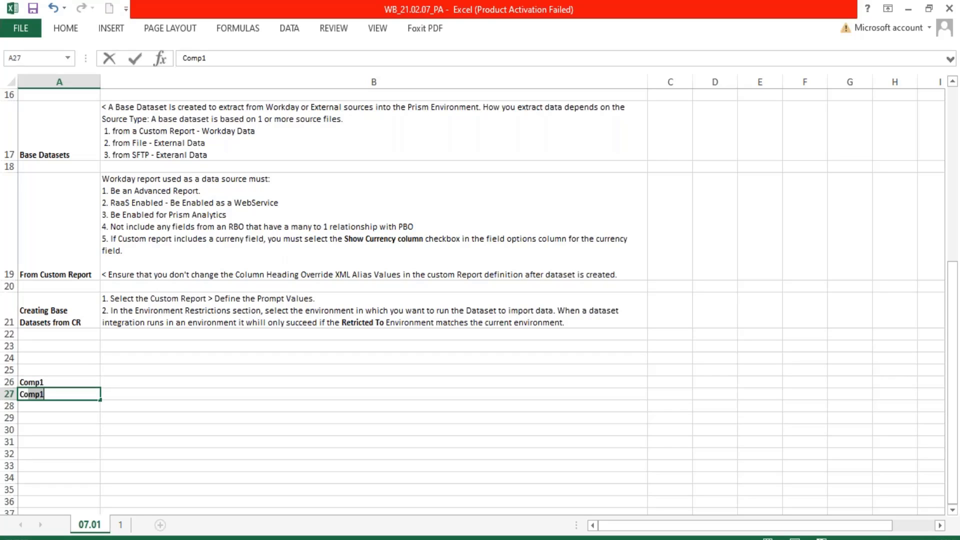
key("Return")
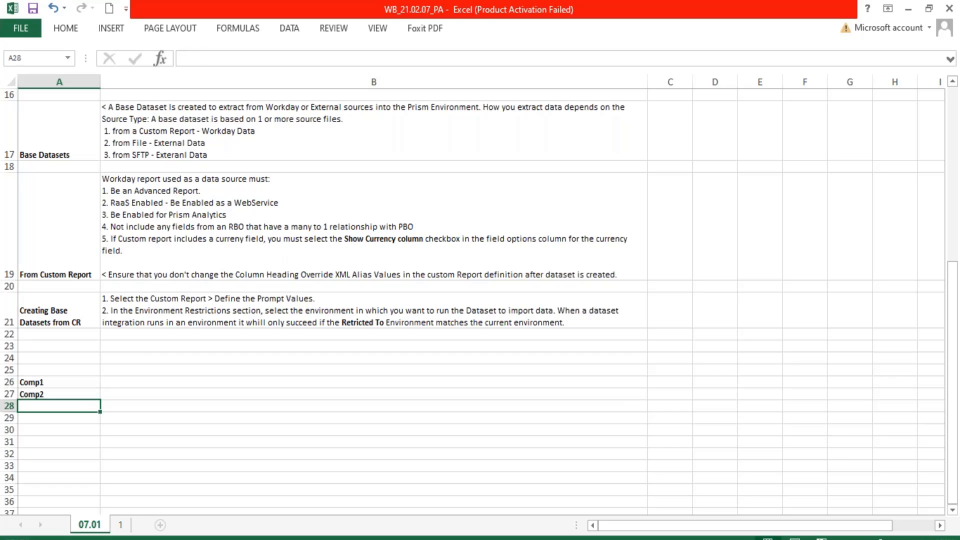
mouse_move(55, 382)
left_mouse_down()
mouse_move(78, 381)
mouse_move(55, 394)
left_mouse_up()
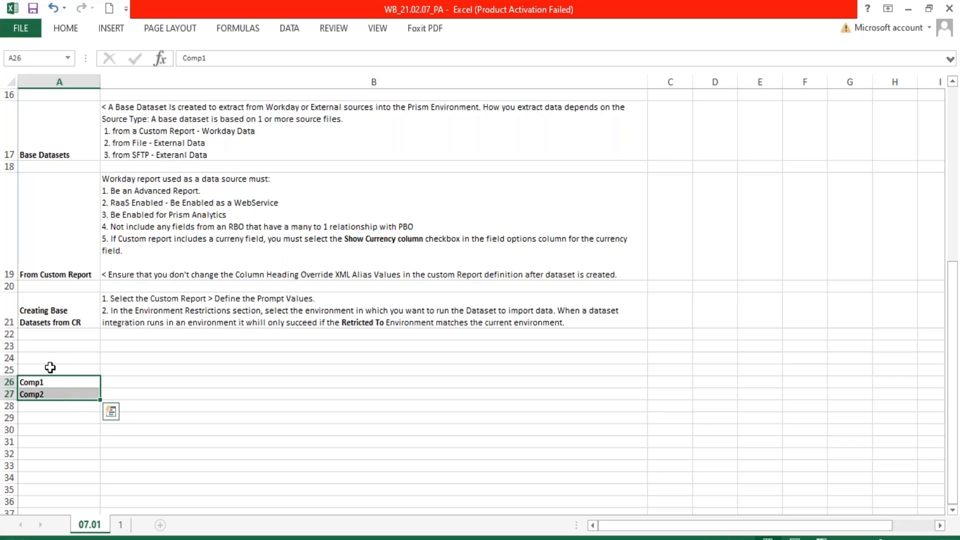
left_click(43, 357)
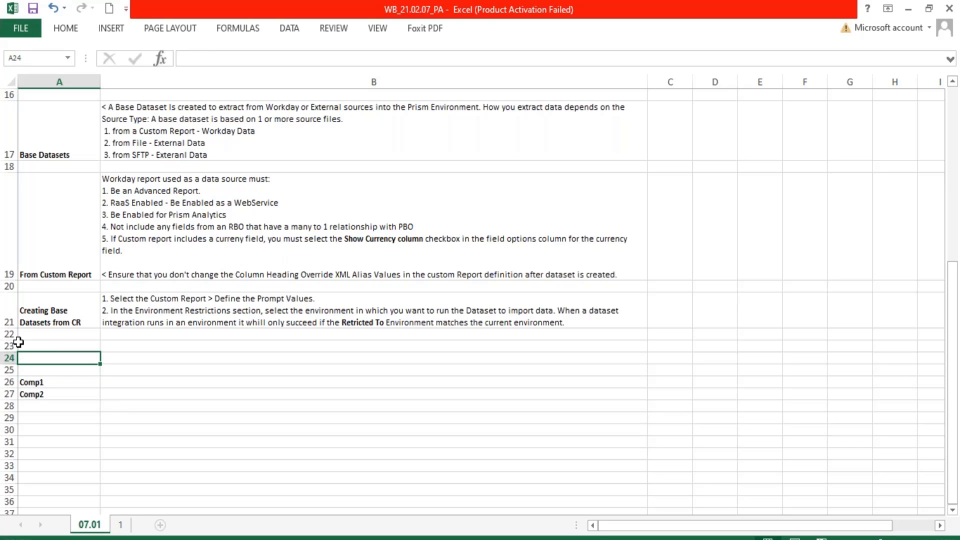
type("BDS01]")
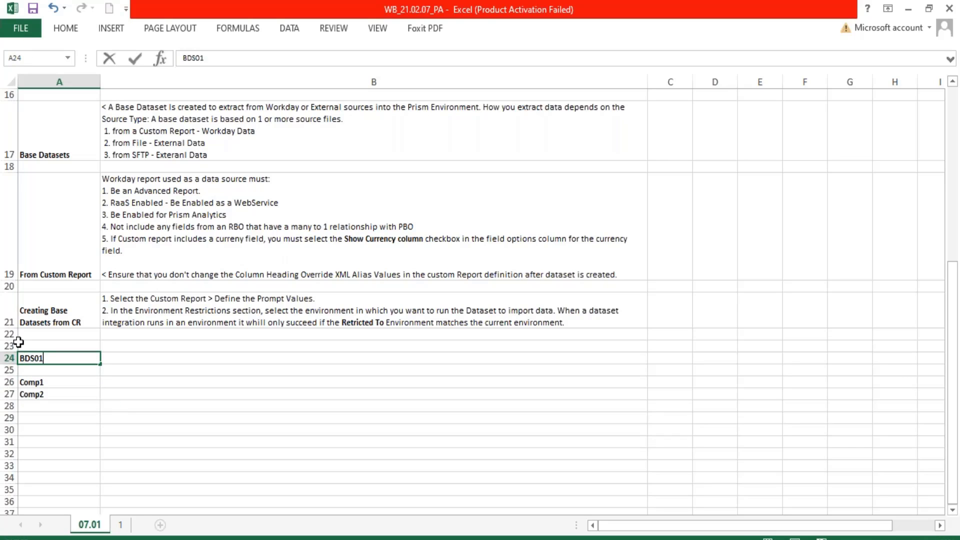
key("Return")
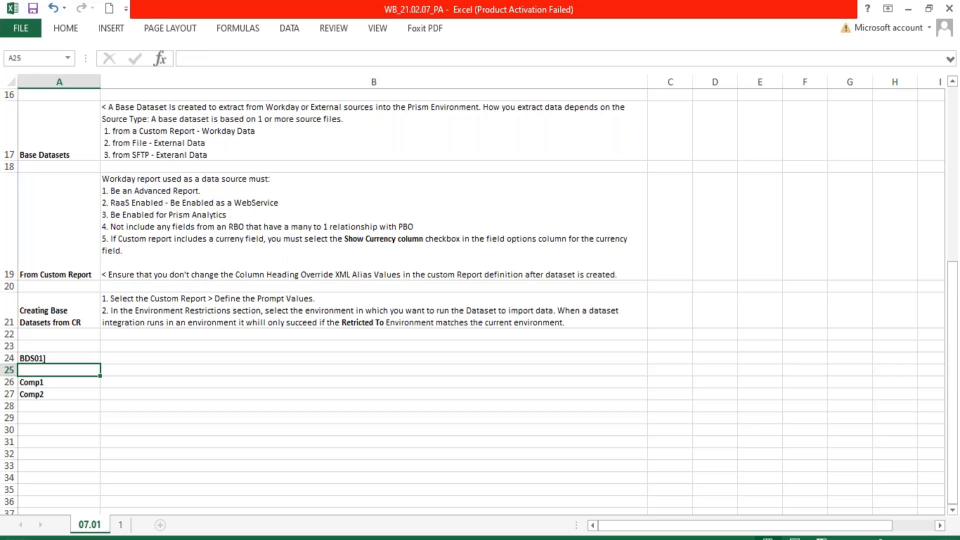
- Enter Comp2, Comp3 and Comp4 in cells A33 to A35 as the example of incoming data
left_click(57, 465)
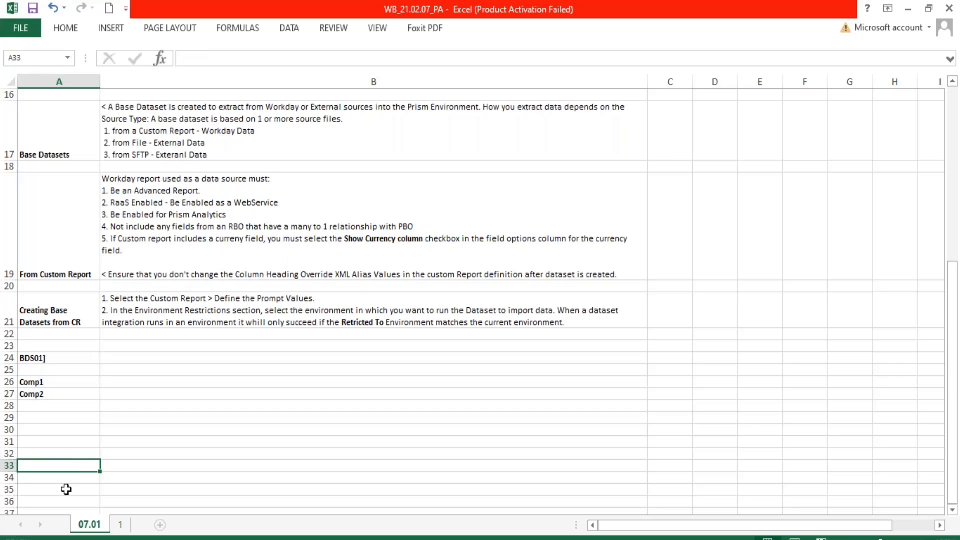
type("Cop")
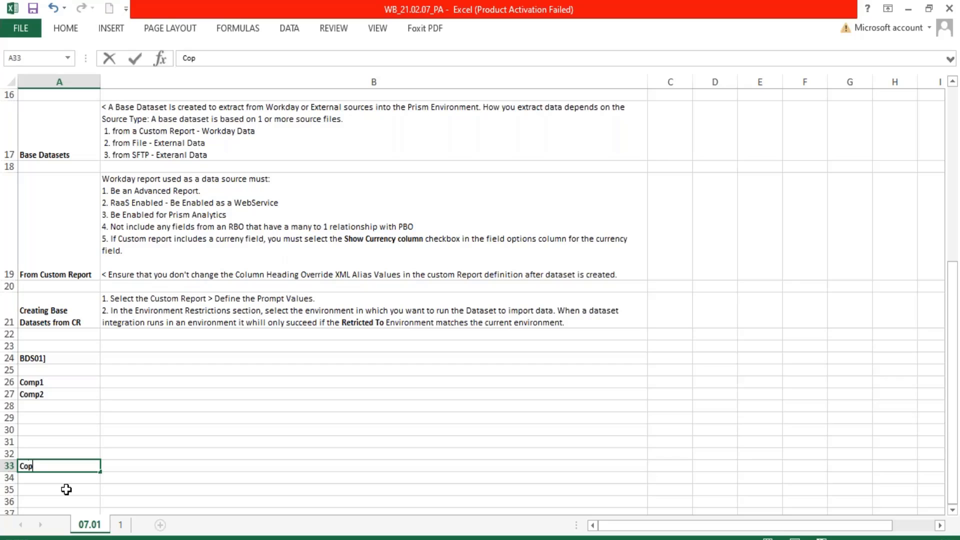
key("BackSpace")
type("mp2")
key("Return")
type("Comp2")
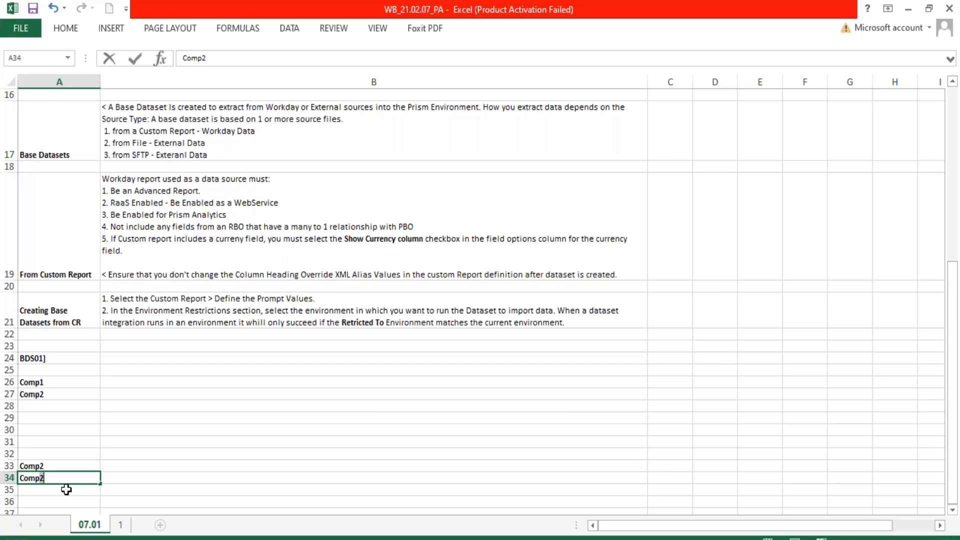
key("BackSpace")
type("3")
key("Return")
type("Co")
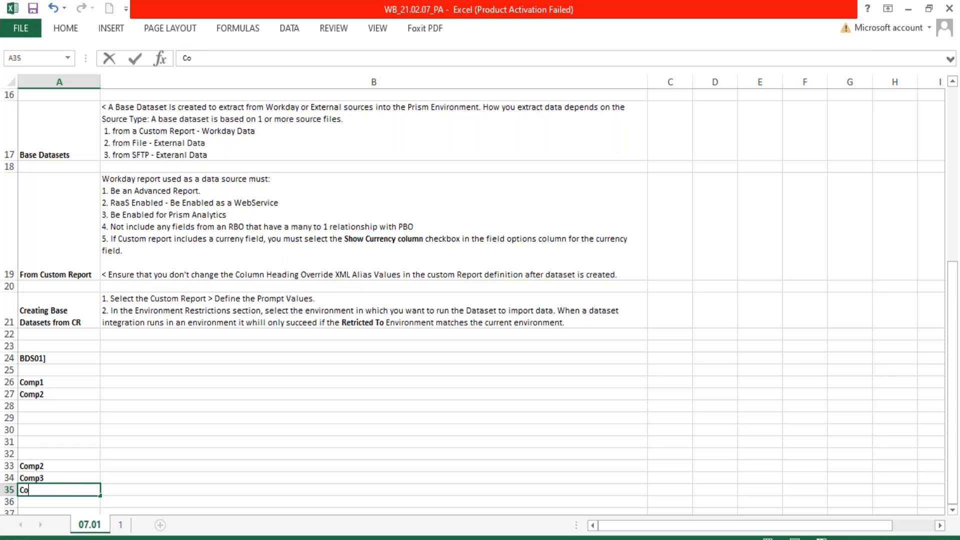
type("mp4")
key("Return")
- Enter the label "Replace" in cell A29 between the two example company lists
left_click(35, 413)
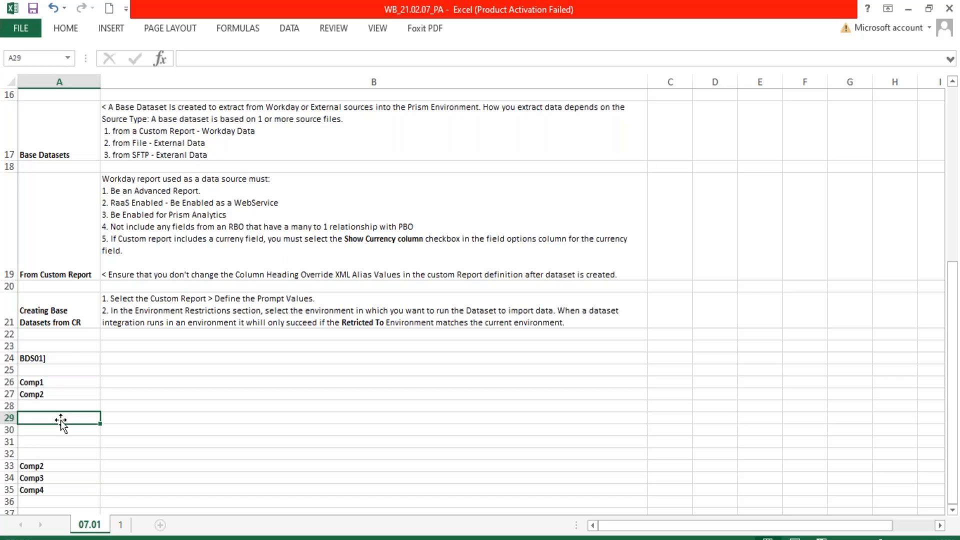
type("Replace")
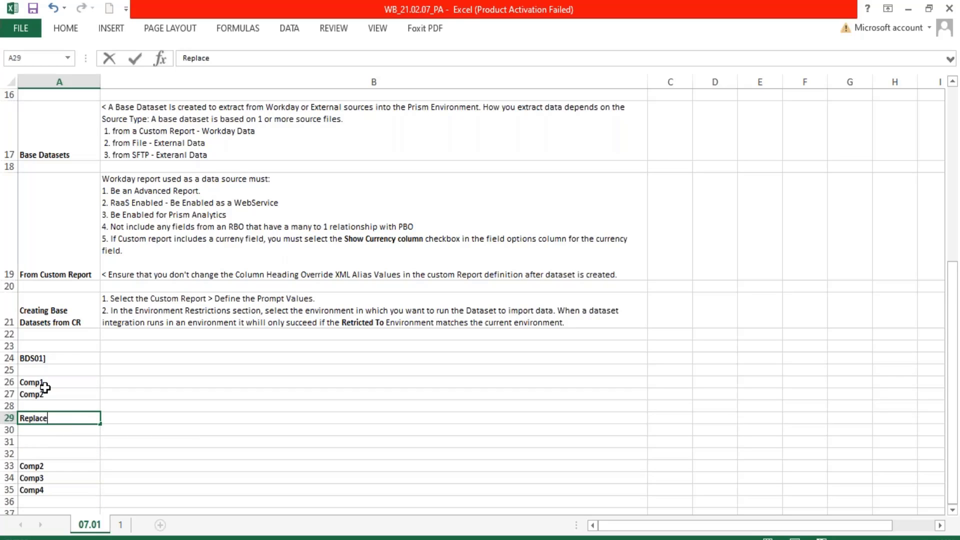
key("Return")
- Clear Comp1 and Comp2 from A26:A27 and paste a copy of the A33:A35 list starting at cell A25
left_click_drag(40, 380, 38, 396)
key("Delete")
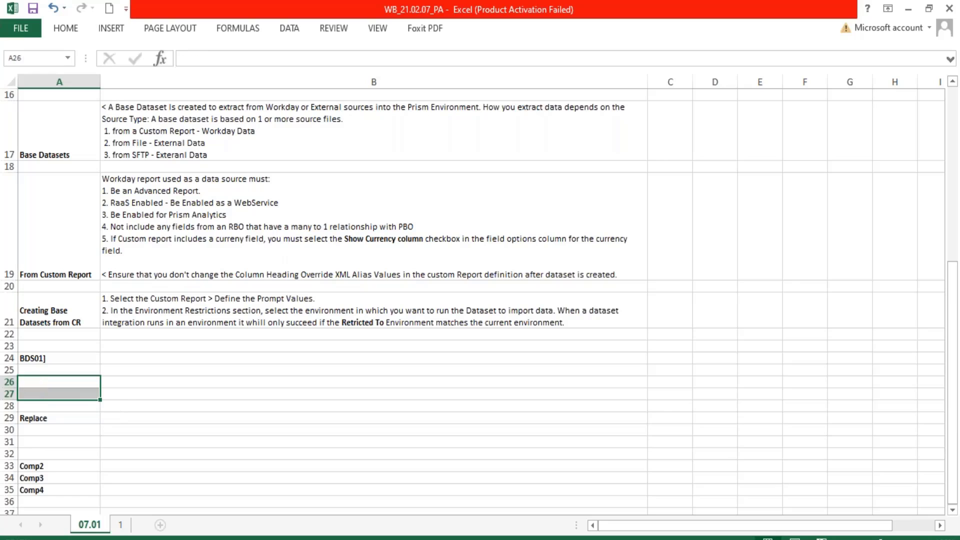
left_click(40, 470)
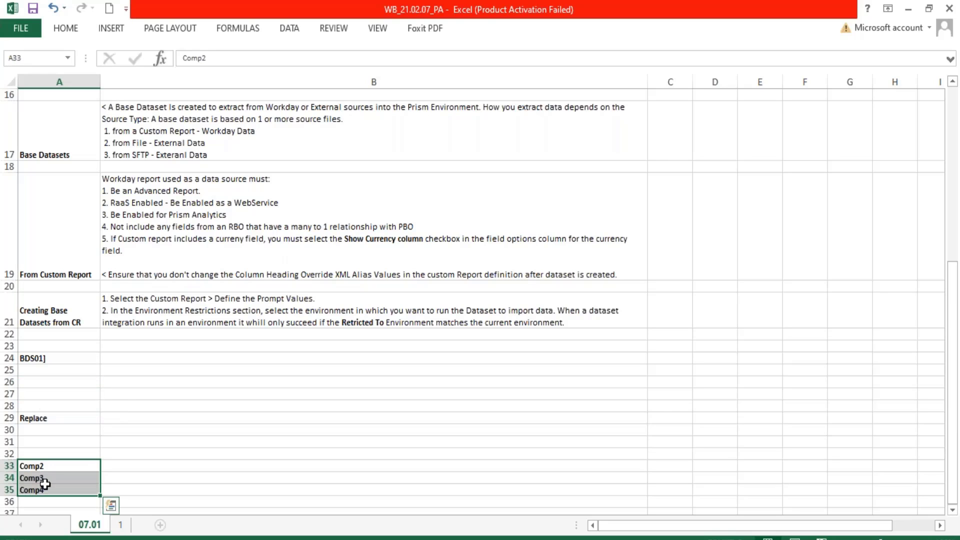
key("ctrl+c")
left_click(52, 382)
left_click(47, 370)
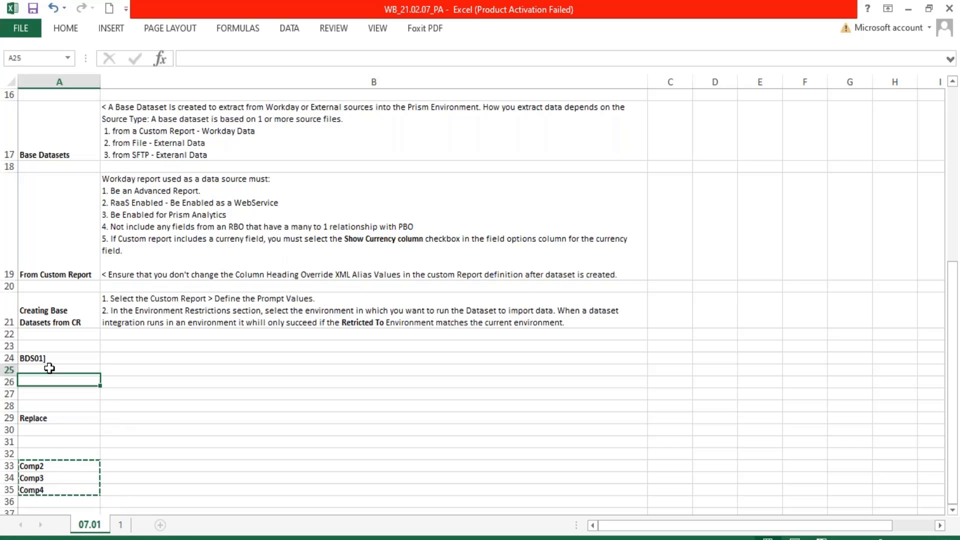
key("ctrl+v")
- Paste the A33:A35 list over A25:A27 again, and undo the pasting and the clearing of cells A26:A27
left_click_drag(56, 373, 56, 398)
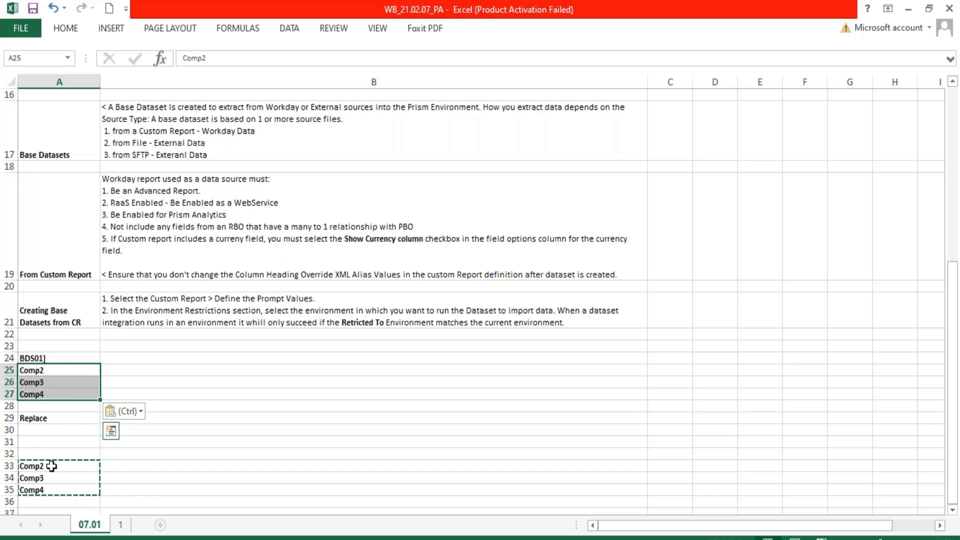
left_click_drag(51, 465, 50, 490)
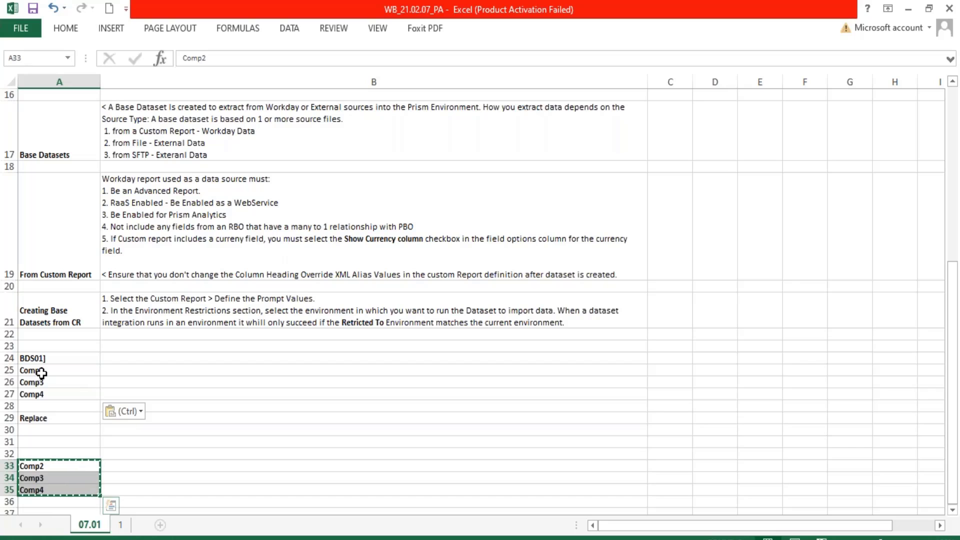
left_click_drag(41, 373, 40, 395)
key("ctrl+v")
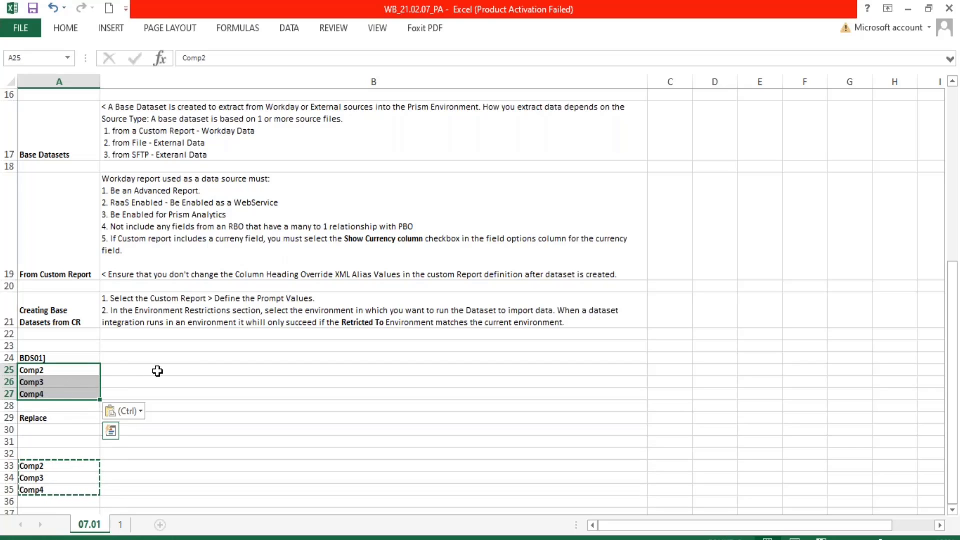
key("ctrl+z")
key("ctrl+z")
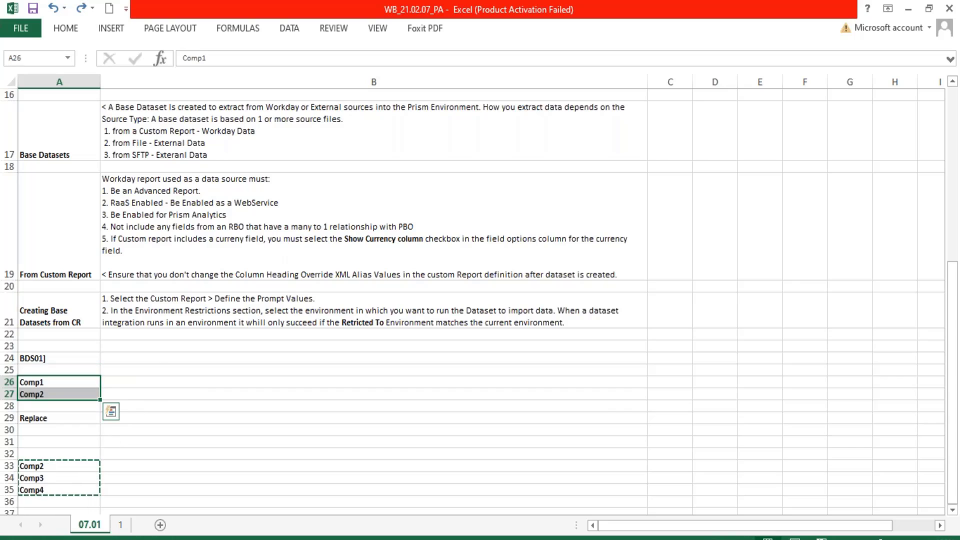
left_click(129, 372)
type("Co")
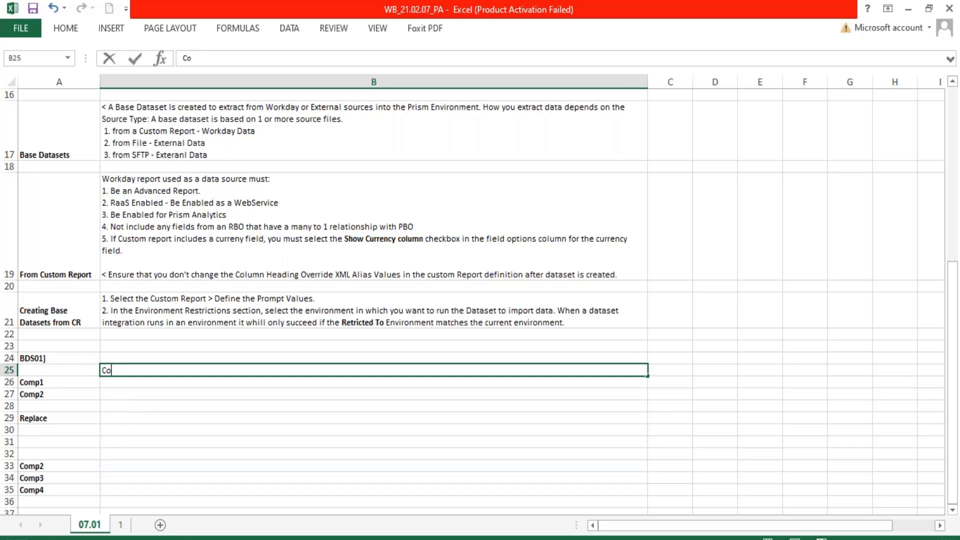
type("mp")
key("BackSpace")
type("mp1")
key("Return")
type("Com")
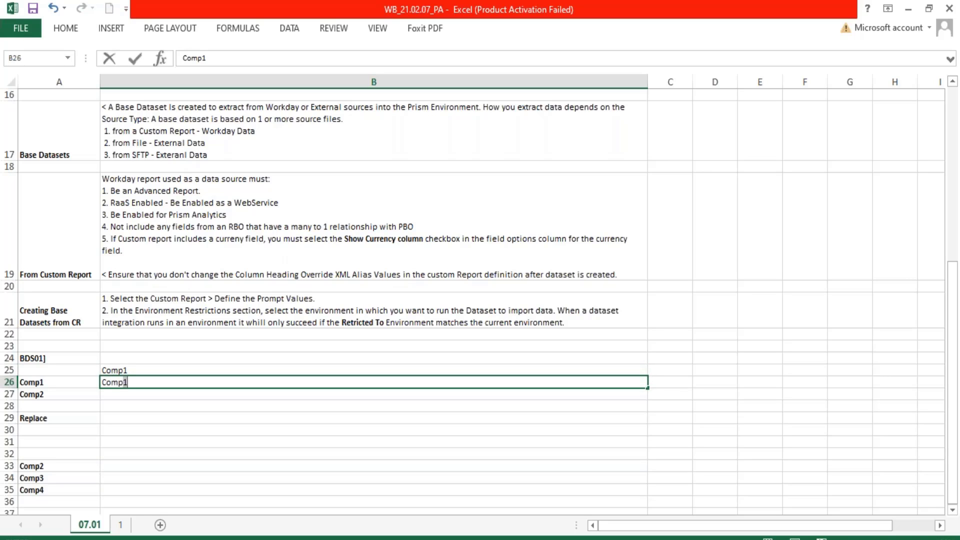
type("p2")
key("Return")
type("C")
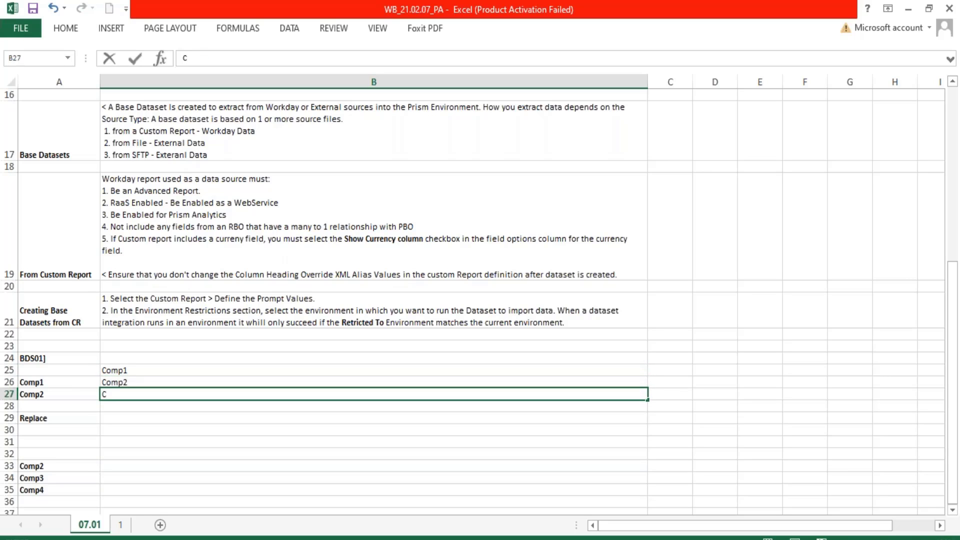
- Copy the incoming company list in A33:A35 into B25:B27 as the Replace mode result
left_click_drag(43, 466, 40, 490)
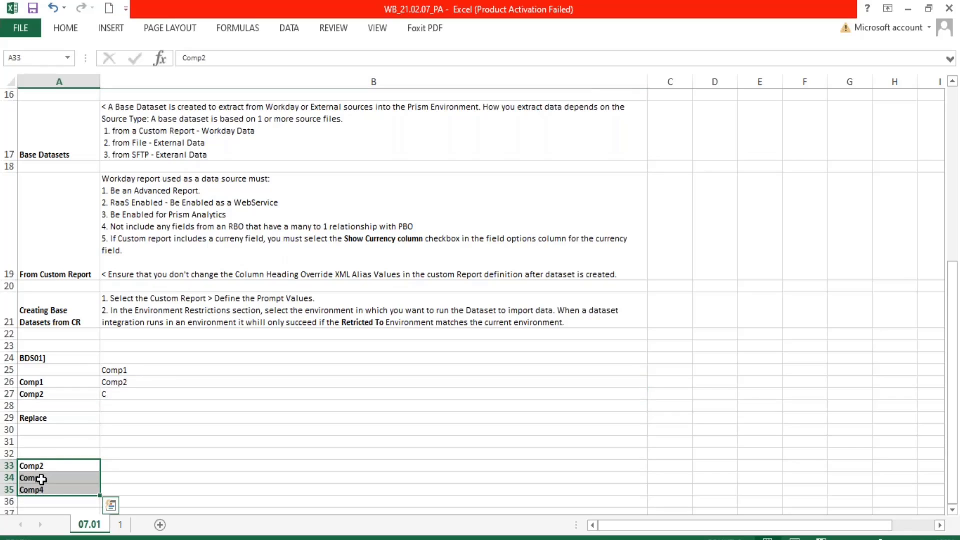
key("ctrl+c")
left_click(115, 370)
key("ctrl+v")
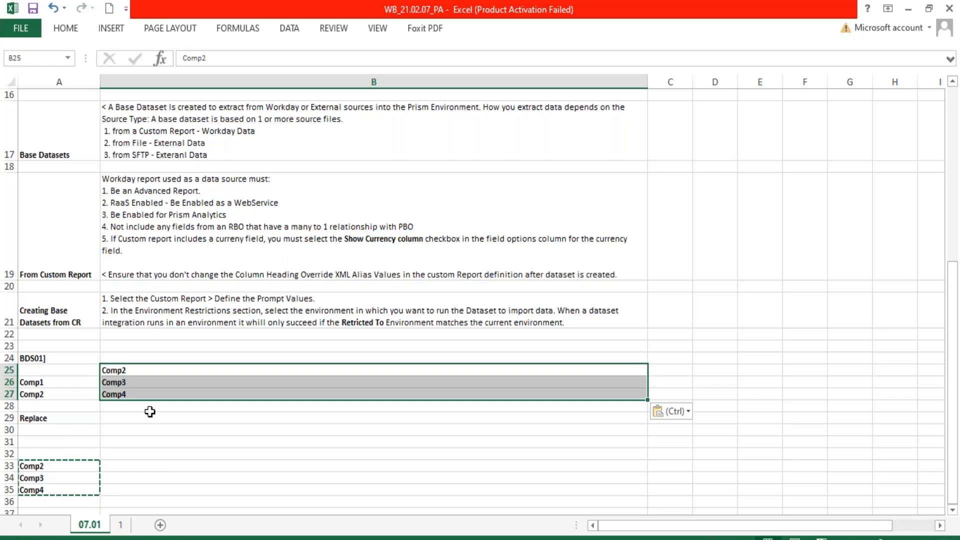
left_click(43, 417)
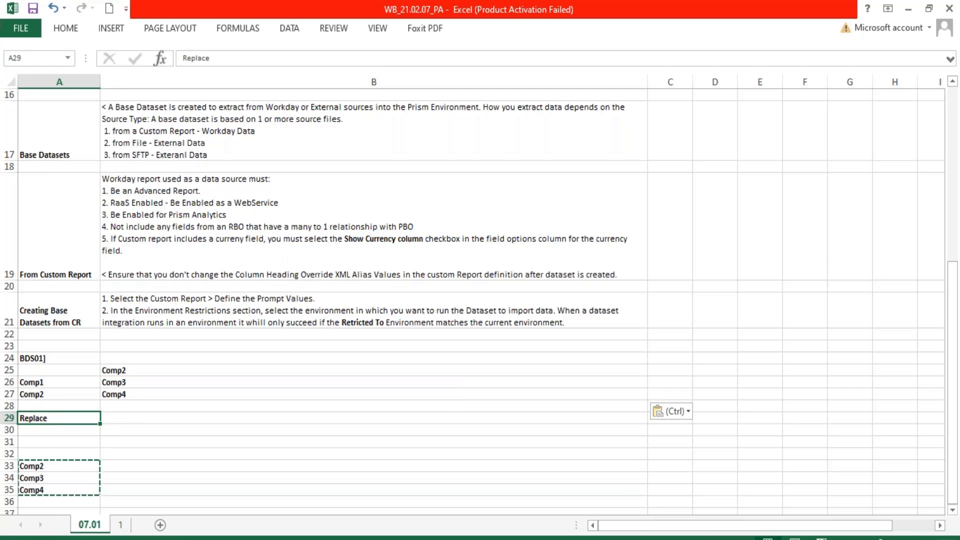
- Switch to Workday, examine the explanation of the Append update mode, and return to the Excel notes
key("alt+Tab")
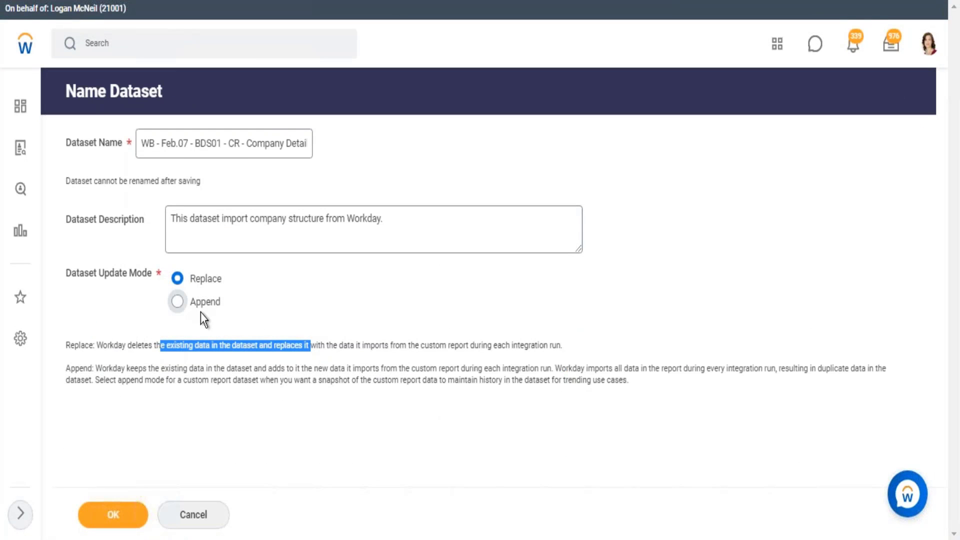
left_click_drag(126, 369, 461, 371)
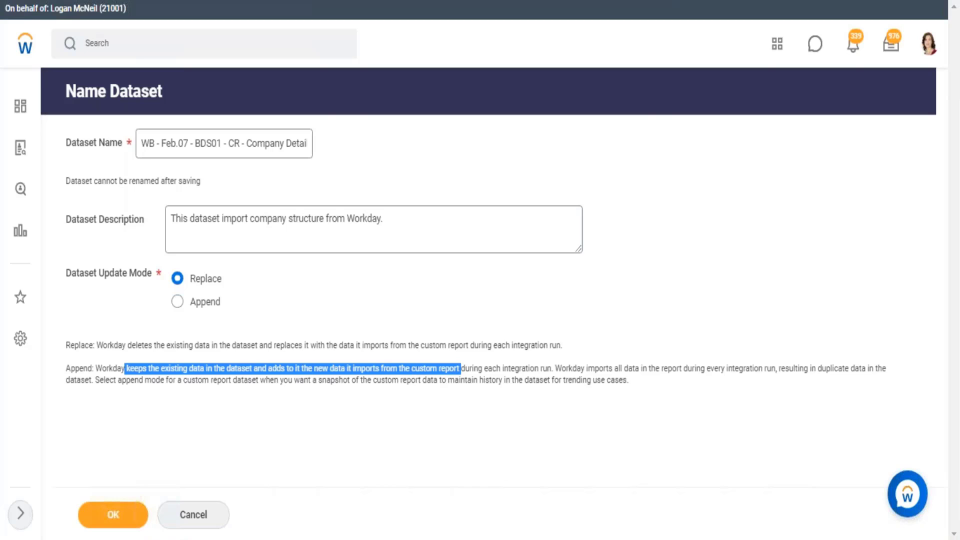
key("alt+Tab")
left_click_drag(47, 383, 48, 393)
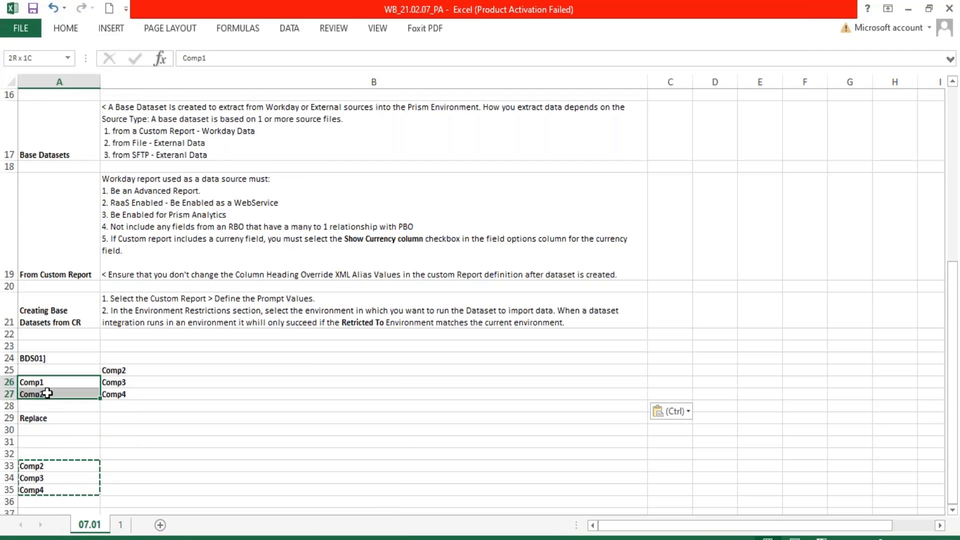
left_click(41, 421)
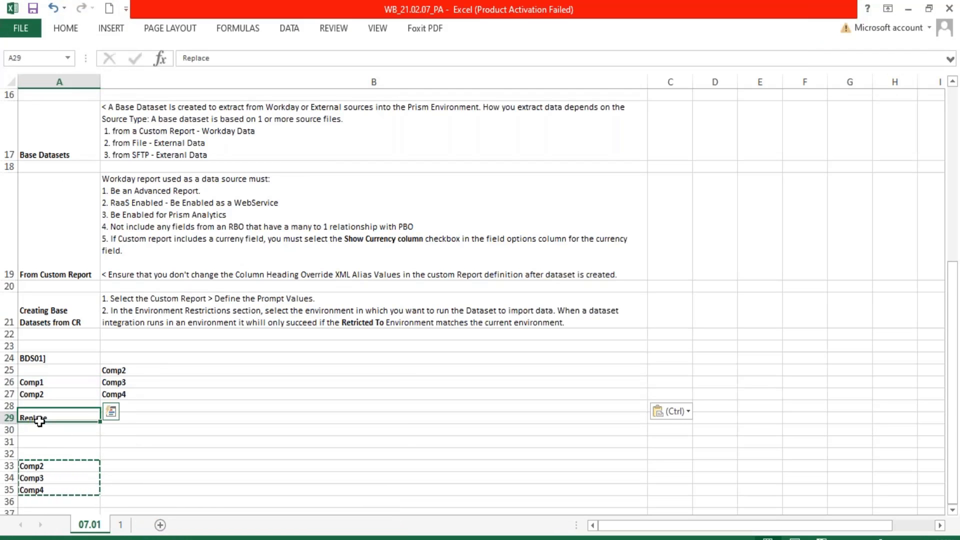
type("Append")
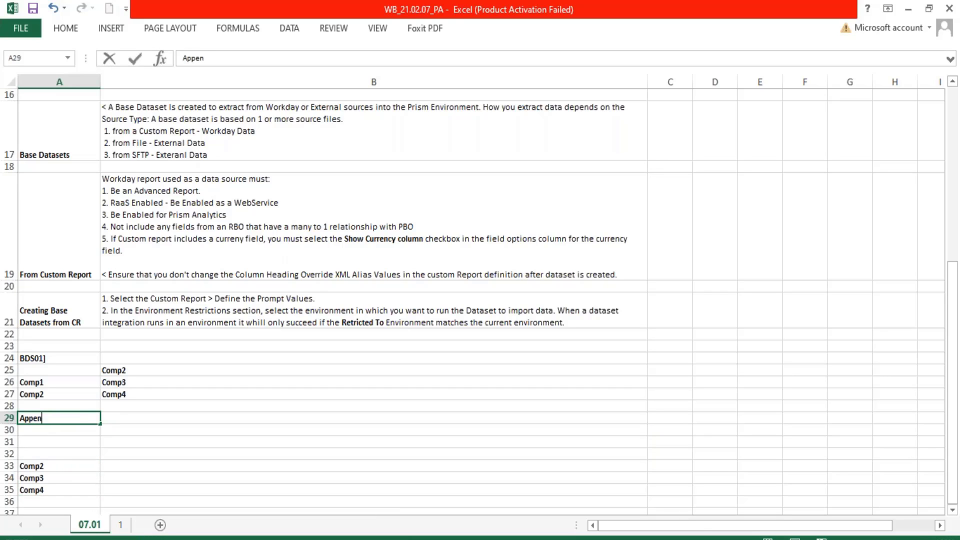
key("Return")
left_click(43, 417)
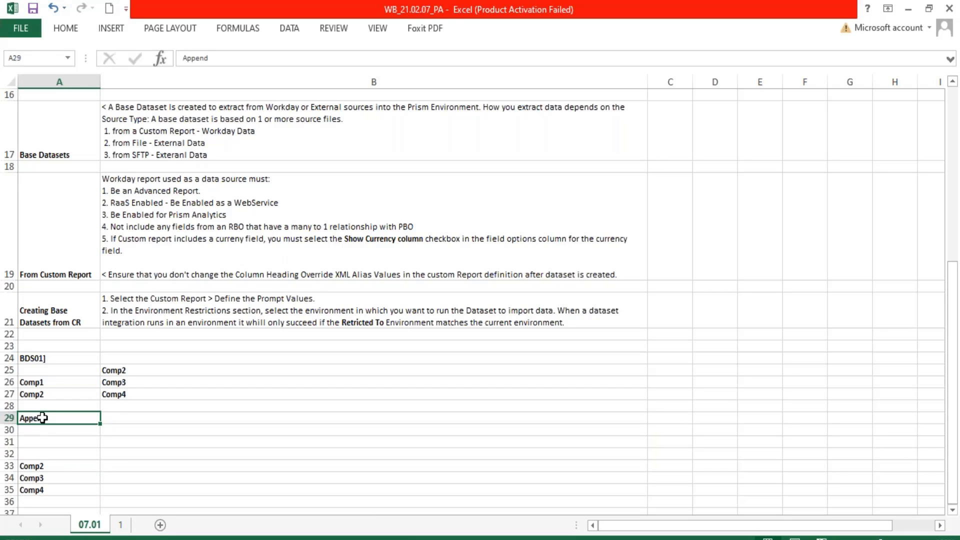
key("ctrl+z")
- Clear the "Replace" label from cell A29 and enter the label "Append" in cell A32 above the incoming company list
key("Delete")
key("Down")
key("Down")
key("Down")
type("Append")
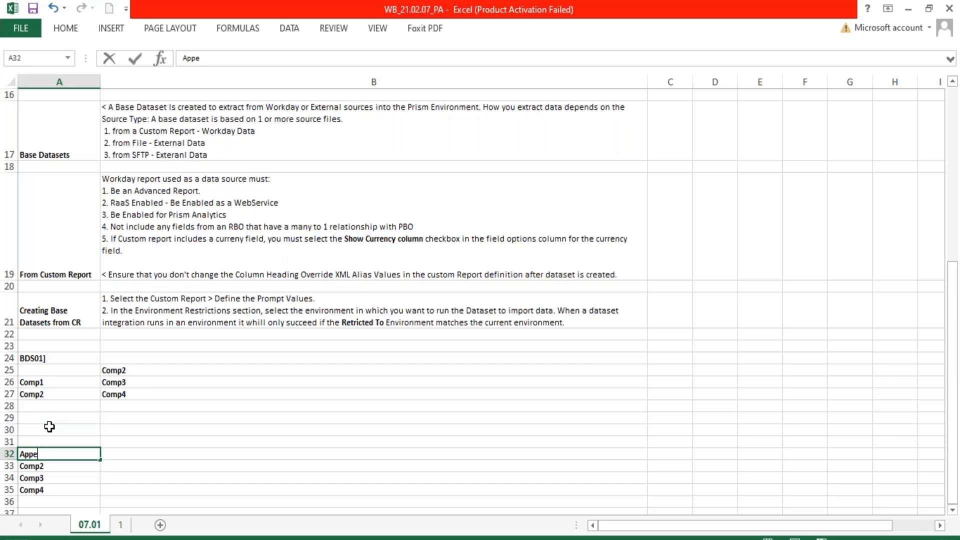
key("Return")
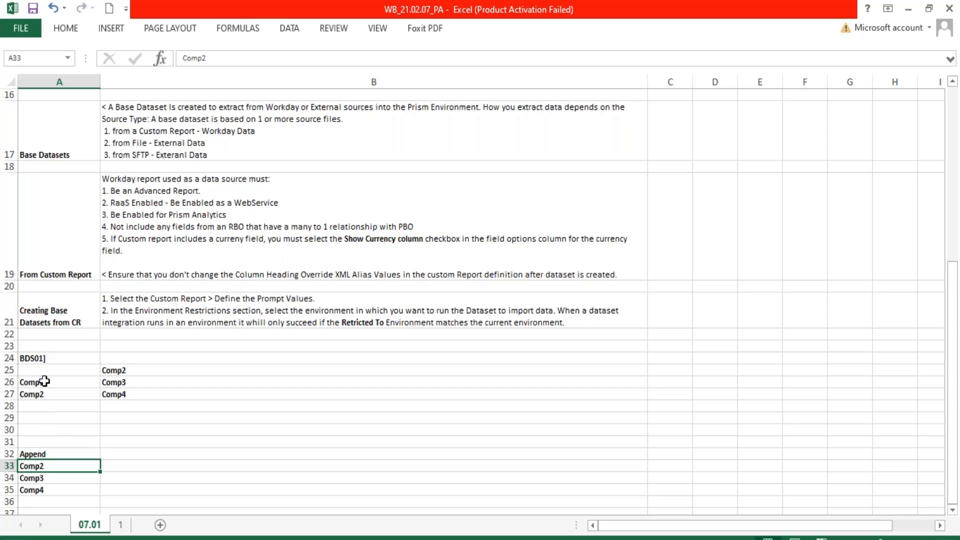
left_click_drag(41, 384, 43, 395)
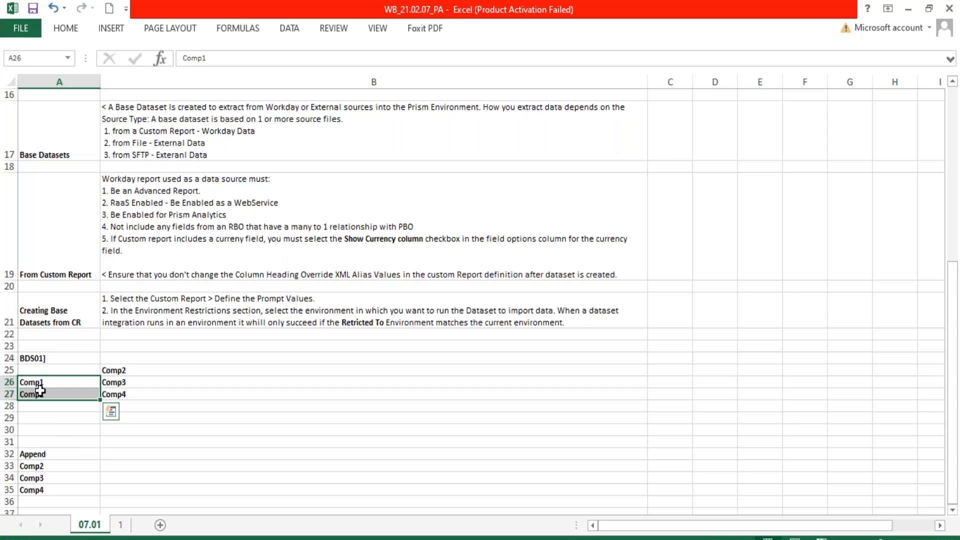
key("ctrl+c")
left_click(43, 370)
key("ctrl+c")
key("ctrl+v")
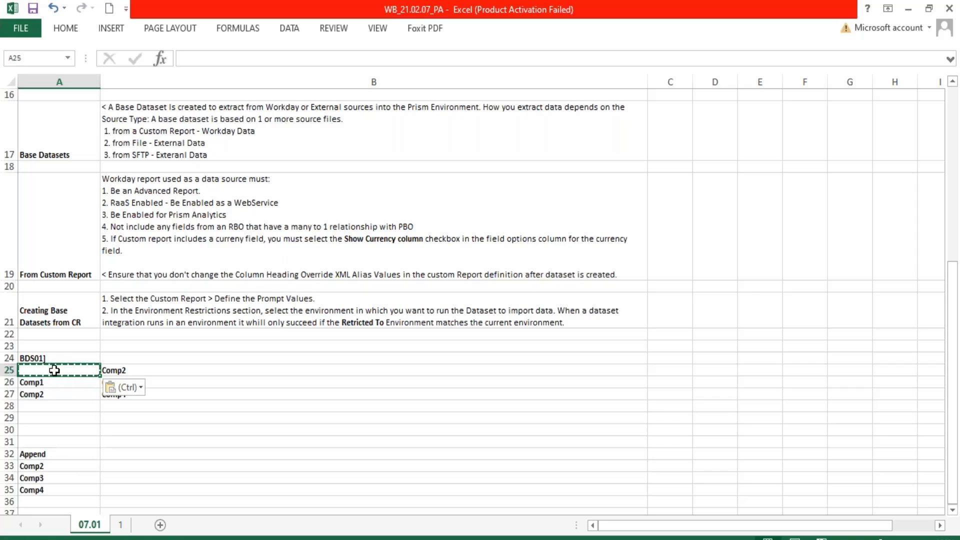
- Move Comp1 and Comp2 from A26:A27 up to A25:A26, directly below the BDS01 label
left_click_drag(46, 383, 45, 395)
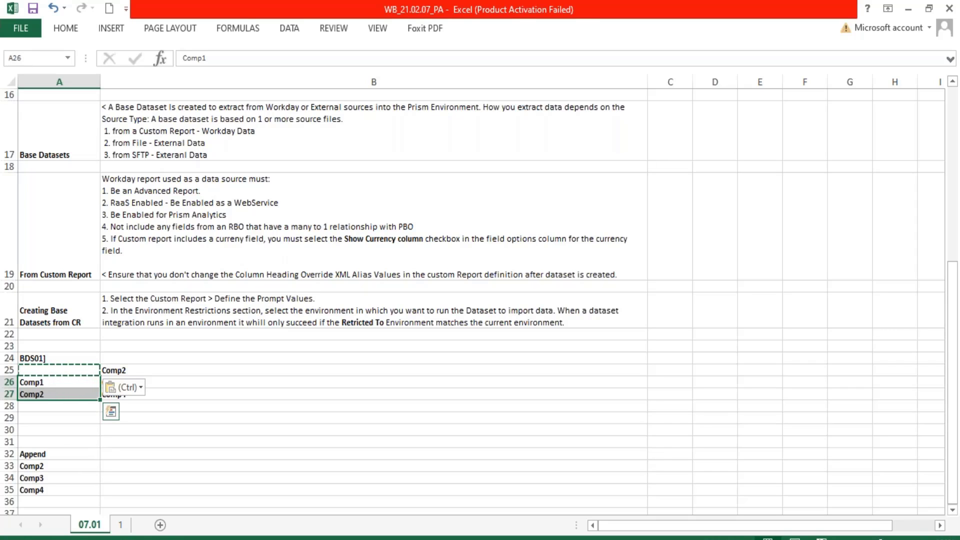
key("ctrl+c")
left_click(46, 370)
key("ctrl+v")
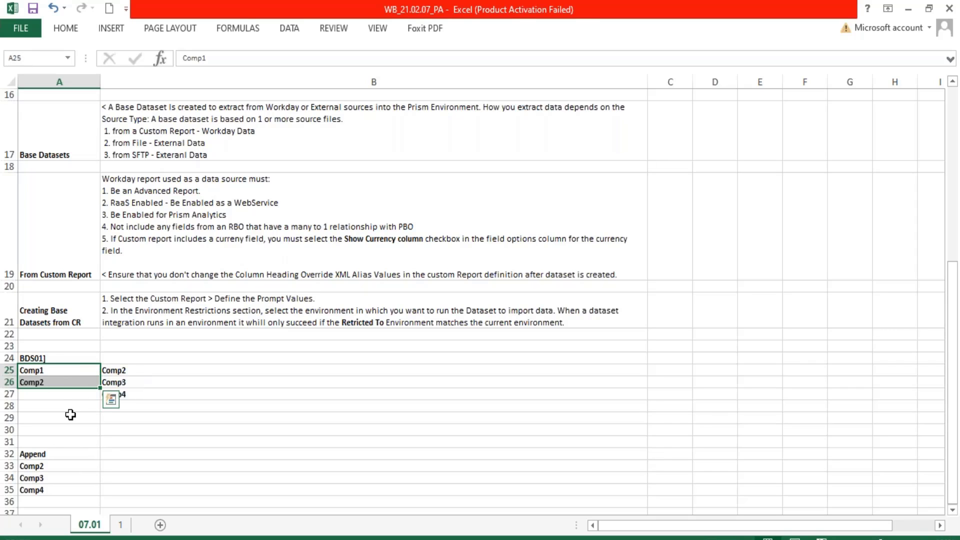
- Compare the incoming and existing company lists with the Append mode explanation on Workday's Name Dataset page
left_click(51, 452)
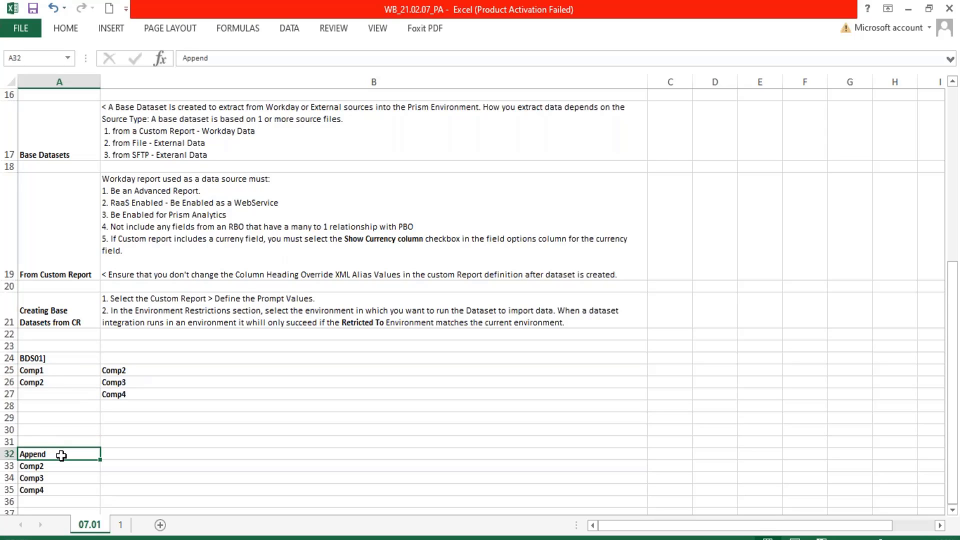
left_click_drag(49, 466, 53, 484)
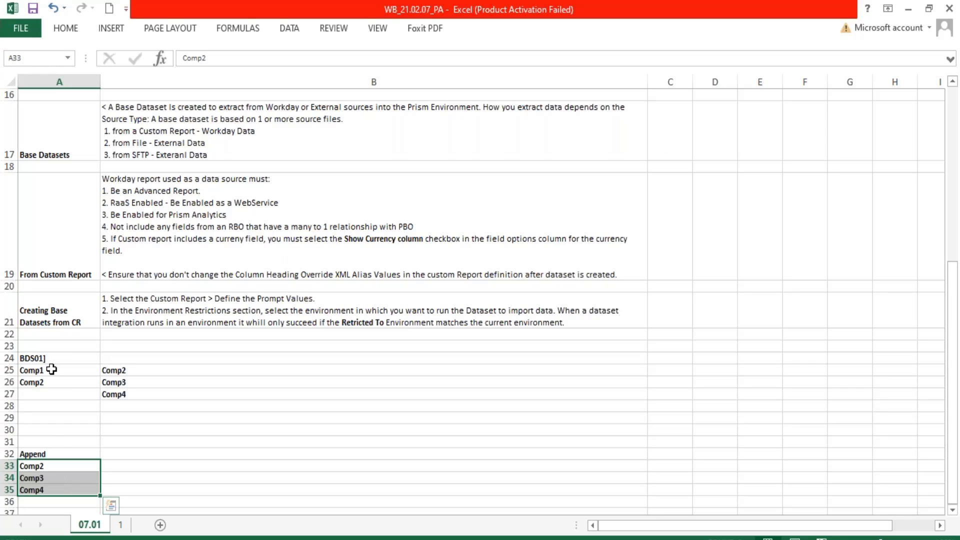
left_click_drag(37, 370, 46, 382)
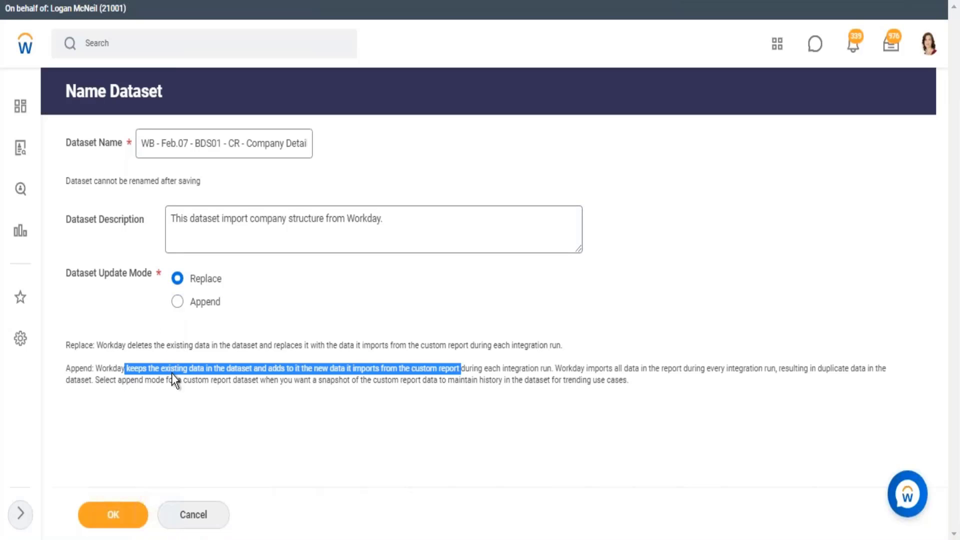
left_click(142, 368)
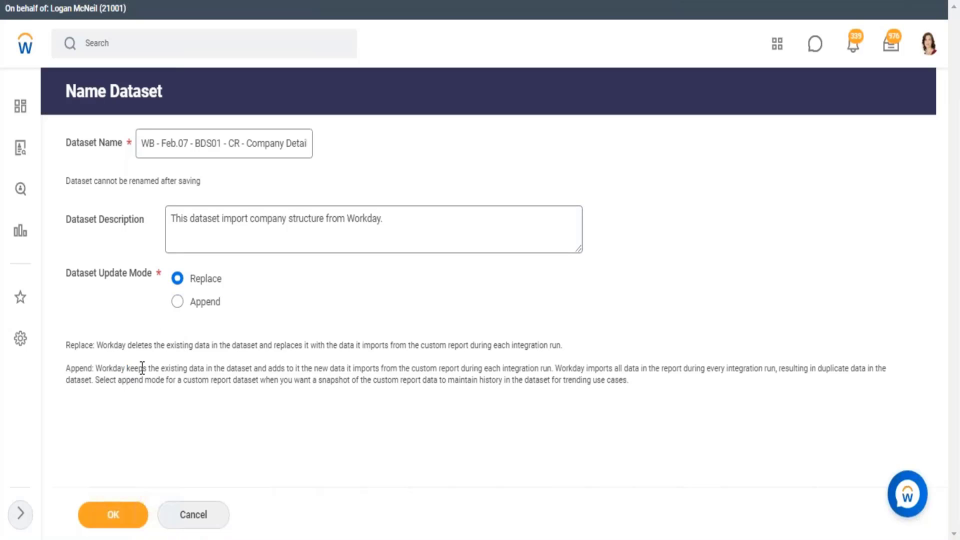
left_click_drag(175, 369, 461, 371)
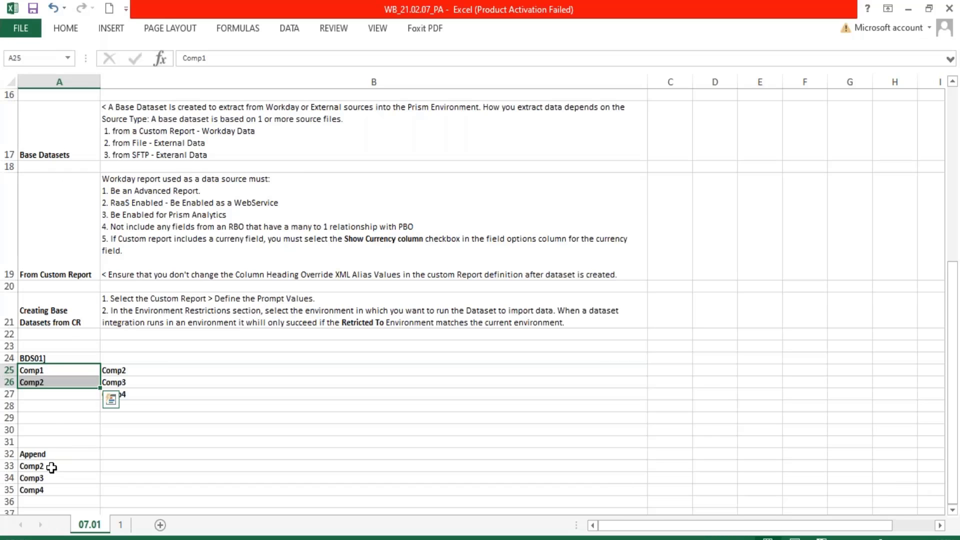
- In Excel, copy the incoming list from A33:A35 to A27:A29, below the existing Comp1 and Comp2 entries
left_click(52, 468)
left_click_drag(53, 490, 53, 487)
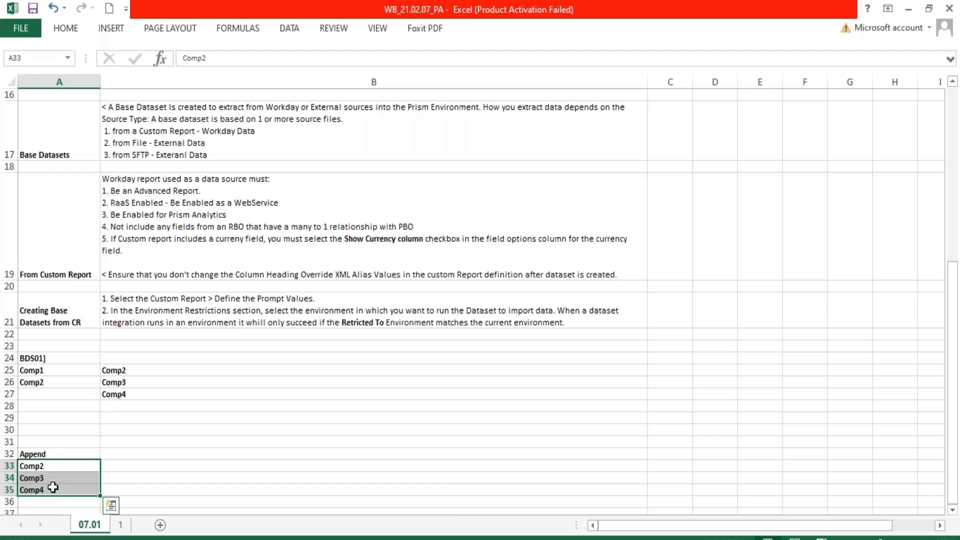
left_click(51, 393)
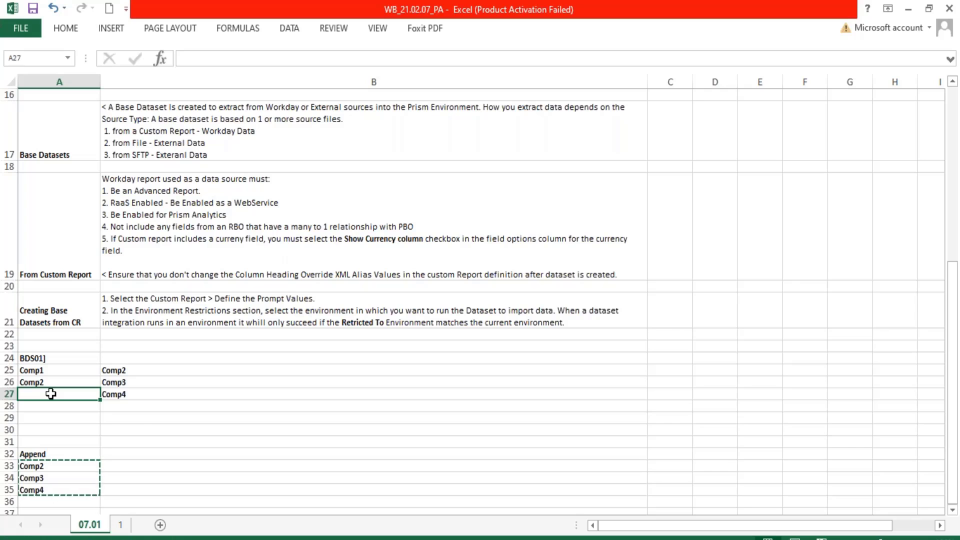
key("ctrl+v")
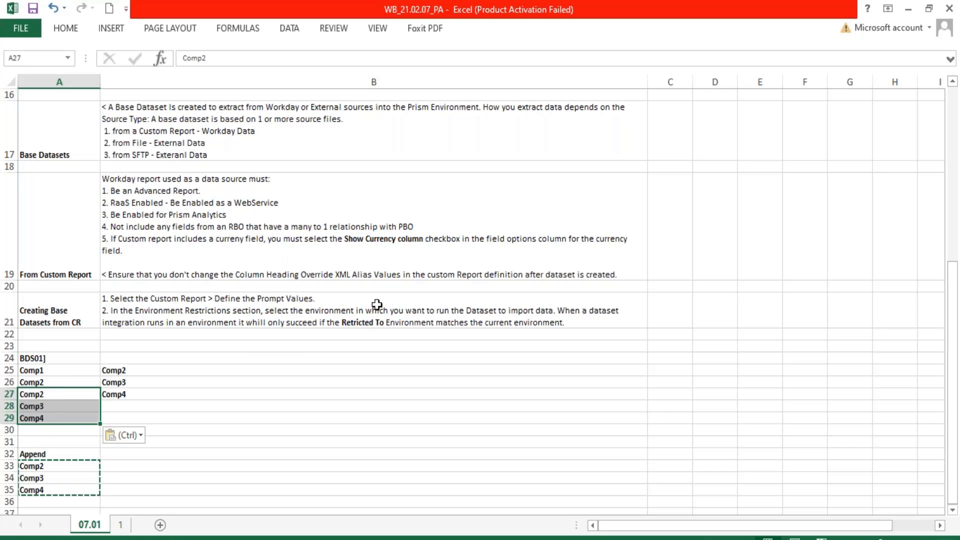
- Compare the Append result in A25:A29 with the Replace result in B25:B27 and the incoming list, checking for duplicate companies
left_click_drag(132, 371, 133, 394)
left_click_drag(45, 373, 45, 419)
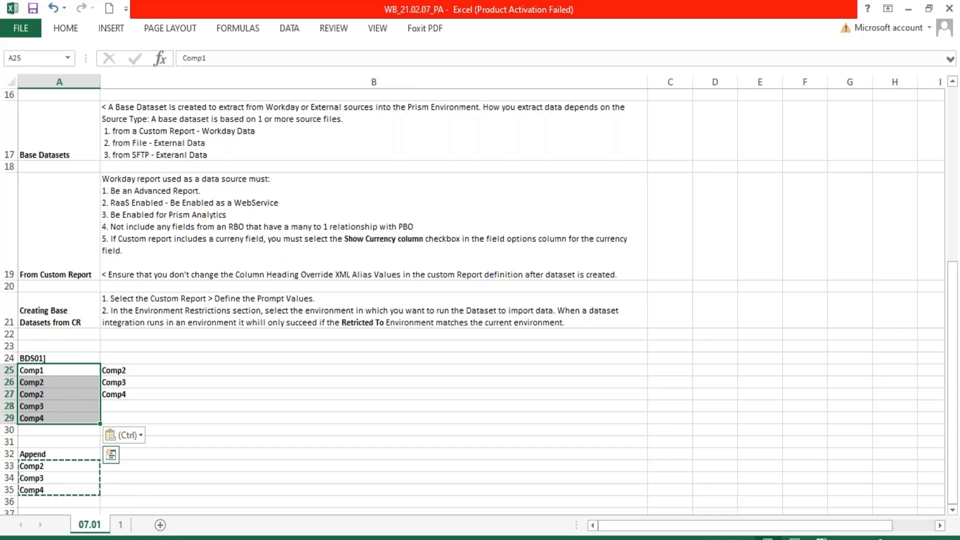
left_click_drag(43, 370, 43, 381)
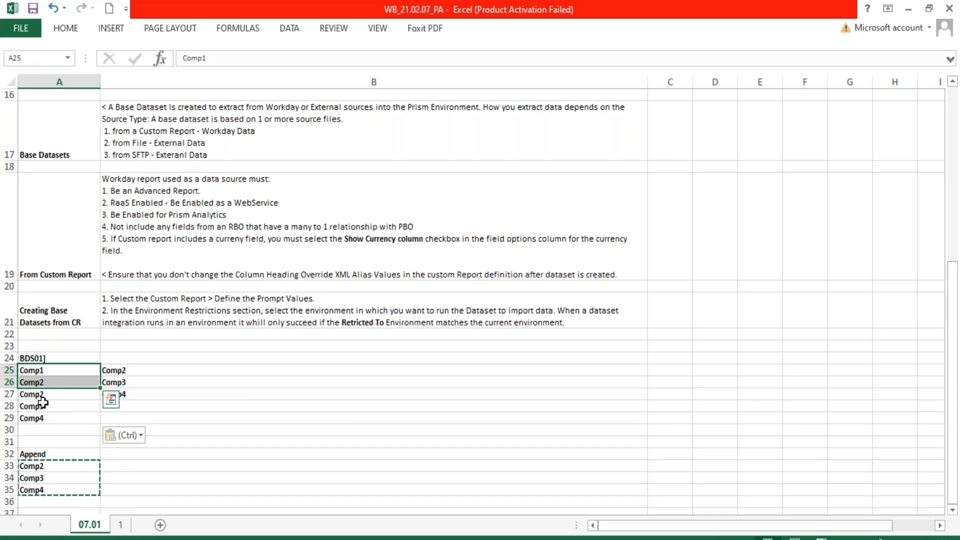
left_click_drag(42, 395, 42, 420)
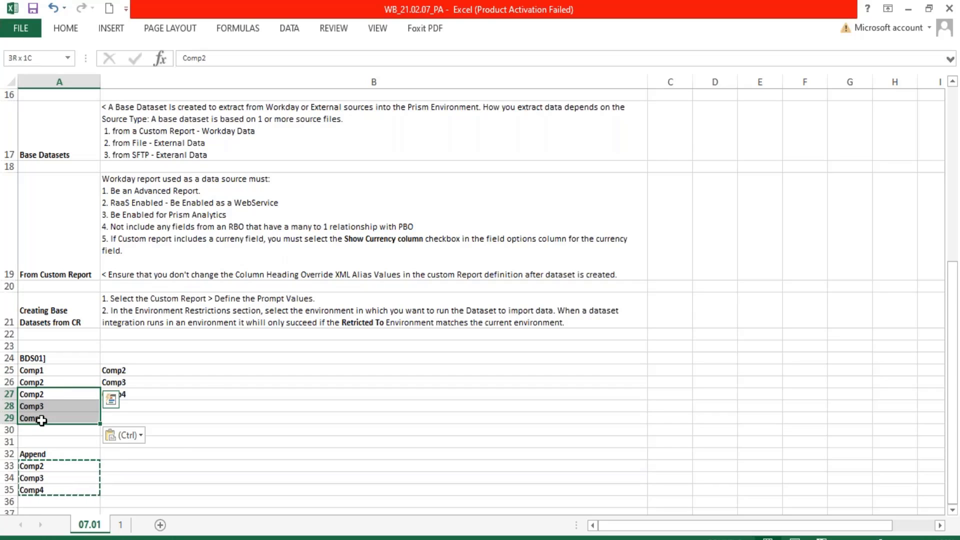
left_click(49, 370)
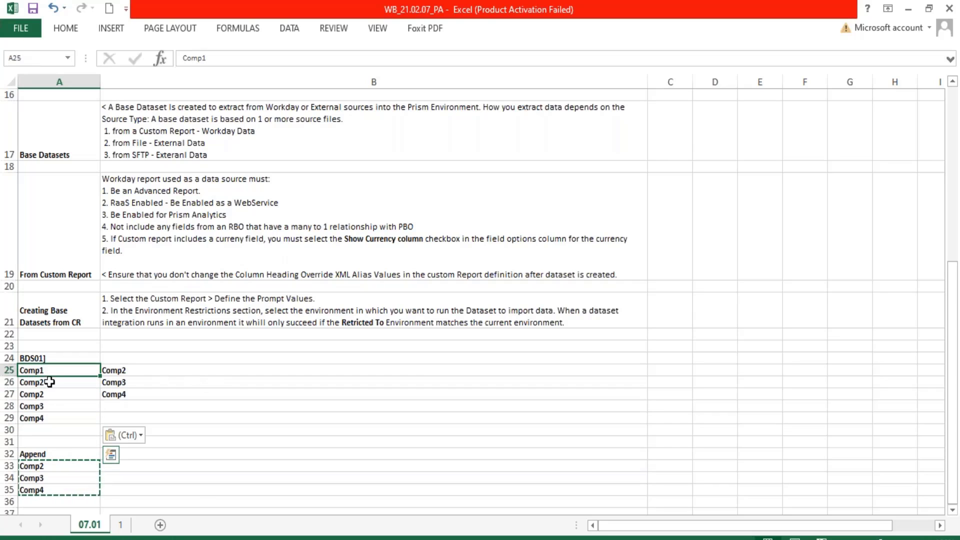
left_click_drag(50, 382, 50, 383)
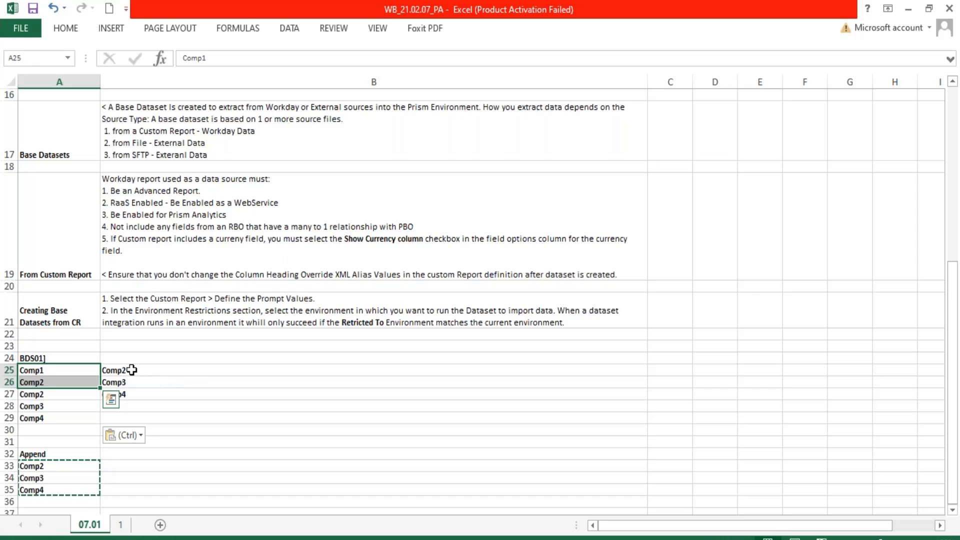
left_click_drag(133, 369, 133, 396)
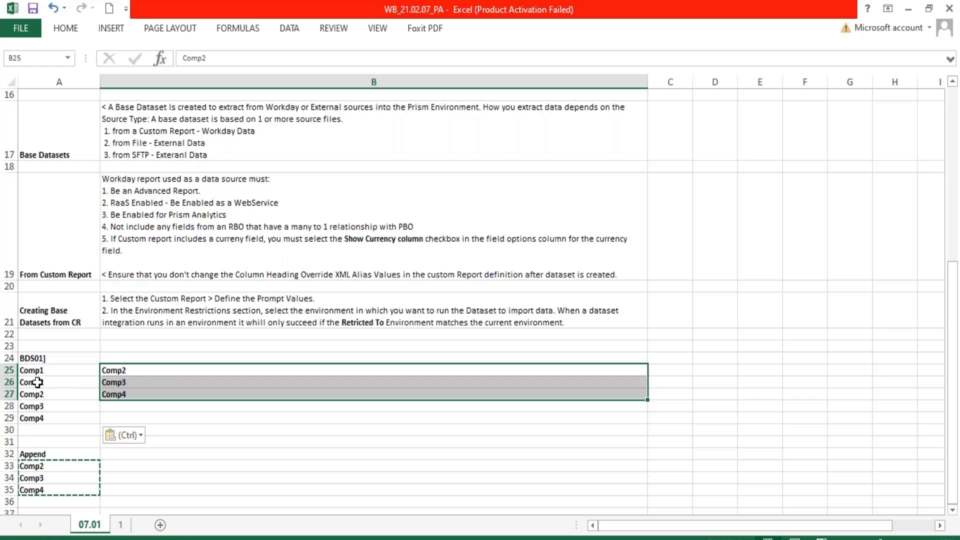
left_click_drag(37, 381, 36, 394)
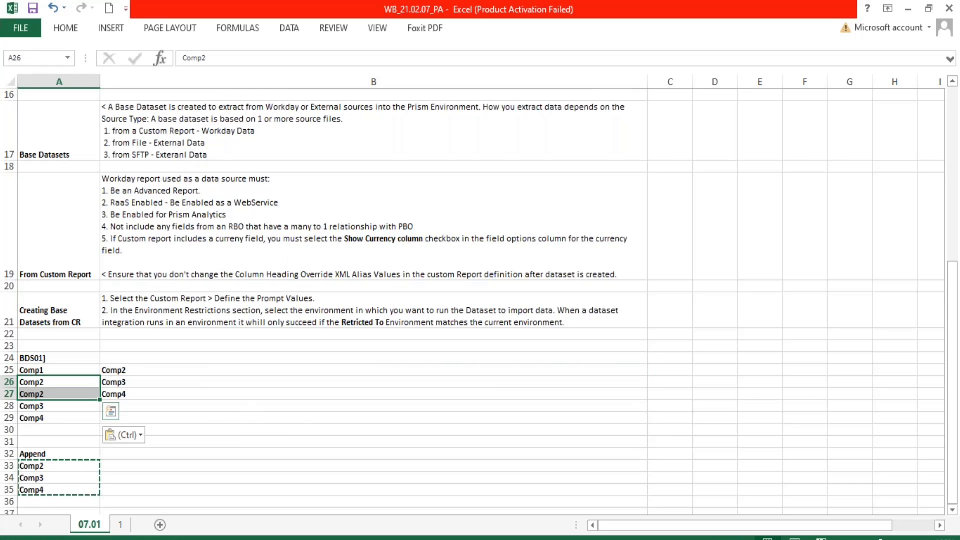
left_click(42, 466)
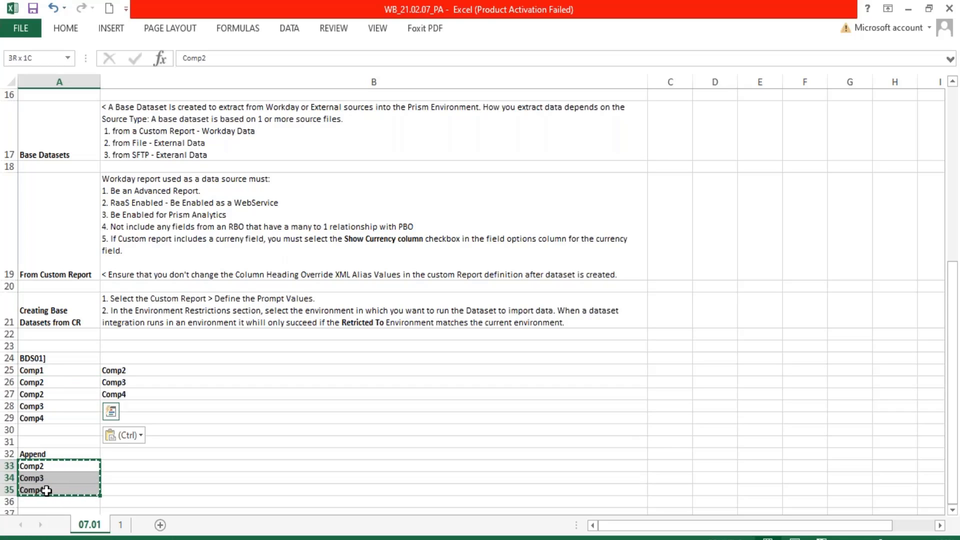
left_click_drag(32, 394, 37, 417)
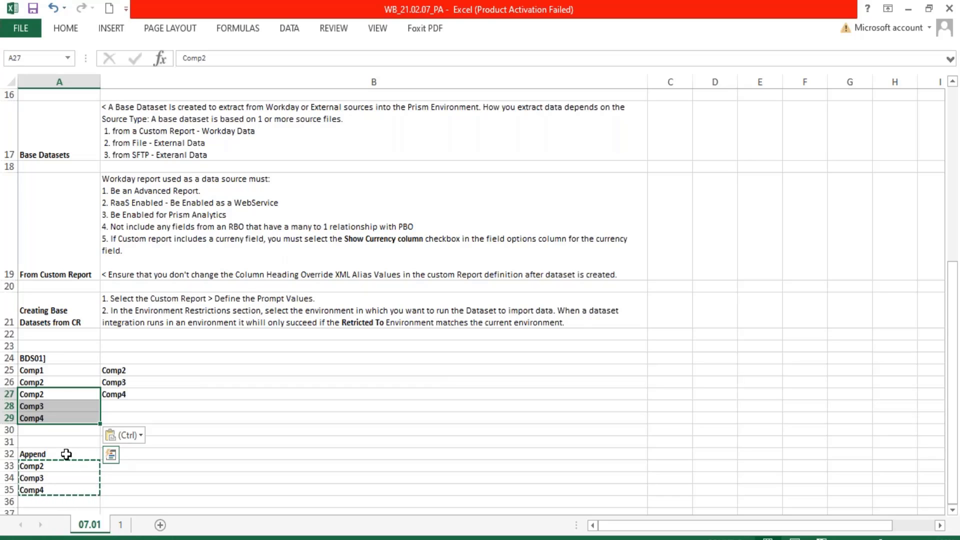
- Read Workday's Append mode explanation on duplicate data and history for trending, comparing it with the Append example in A25:A29 in Excel
left_click_drag(48, 372, 48, 431)
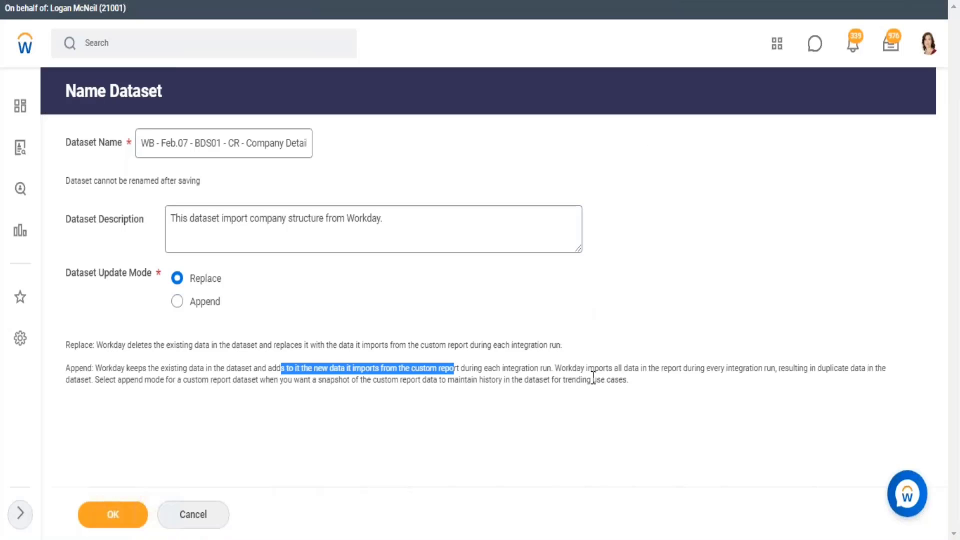
left_click_drag(585, 368, 867, 368)
left_click_drag(66, 345, 453, 389)
left_click(630, 383)
left_click(270, 389)
left_click_drag(269, 389, 457, 397)
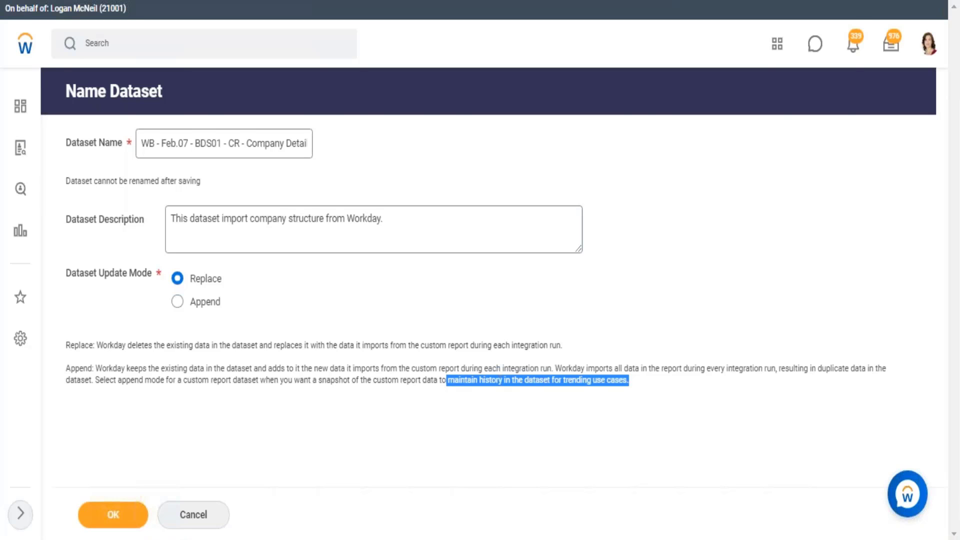
key("alt+Tab")
left_click_drag(45, 371, 52, 414)
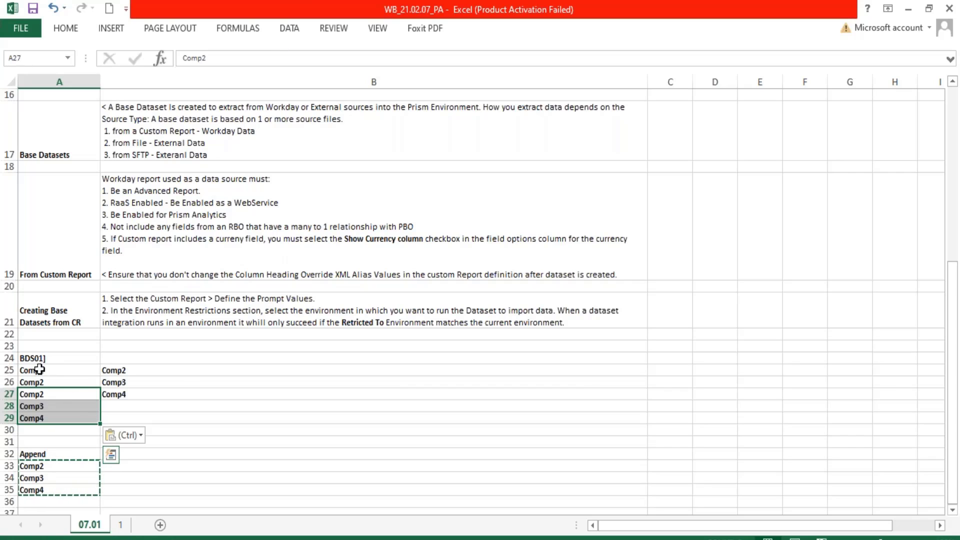
left_click_drag(37, 370, 36, 429)
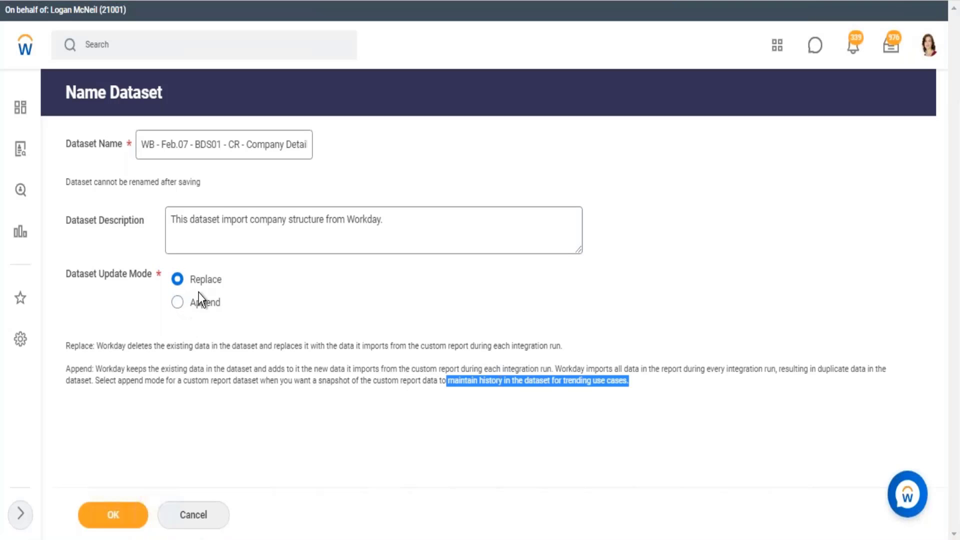
- On Workday's Name Dataset page, switch the Dataset Update Mode to Append and back to Replace
left_click_drag(223, 281, 201, 283)
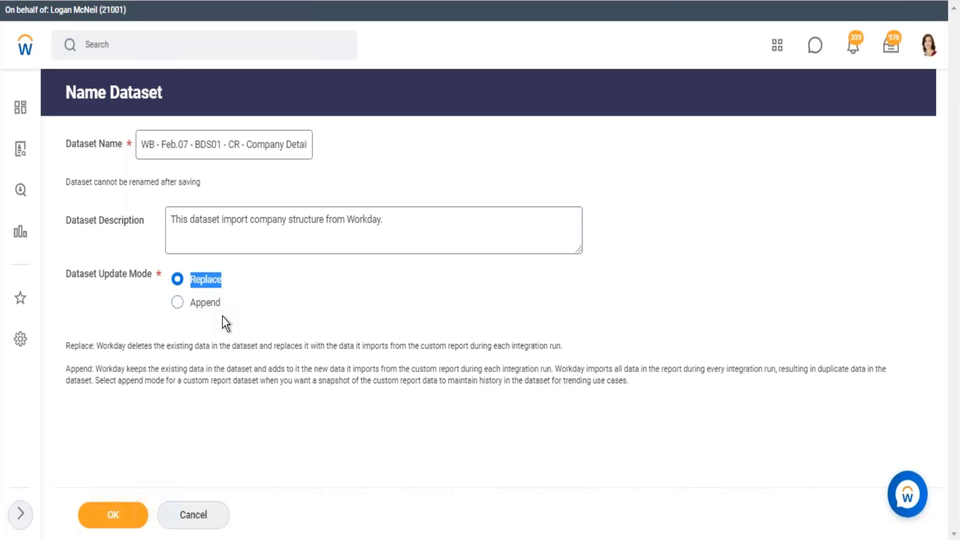
left_click(178, 304)
key("Up")
left_click_drag(232, 280, 201, 329)
left_click(294, 285)
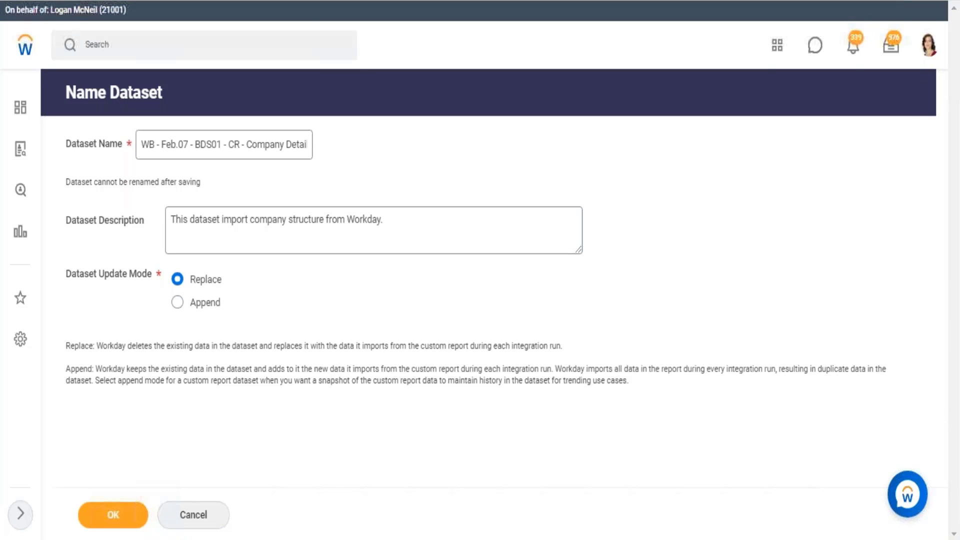
- In Excel, clear the BDS01 and Append company example from row 24 downward in columns A and B
key("alt+Tab")
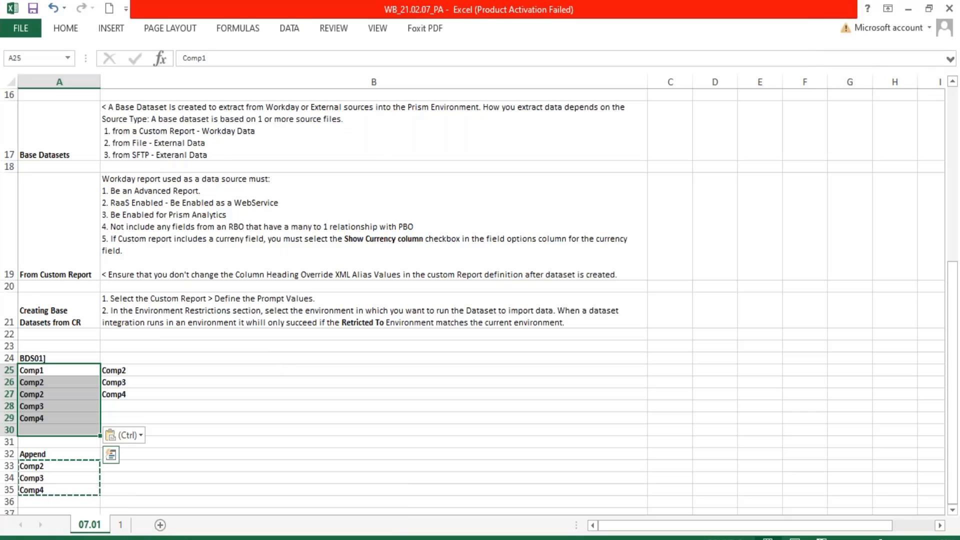
left_click(47, 335)
left_click_drag(30, 359, 160, 509)
key("Delete")
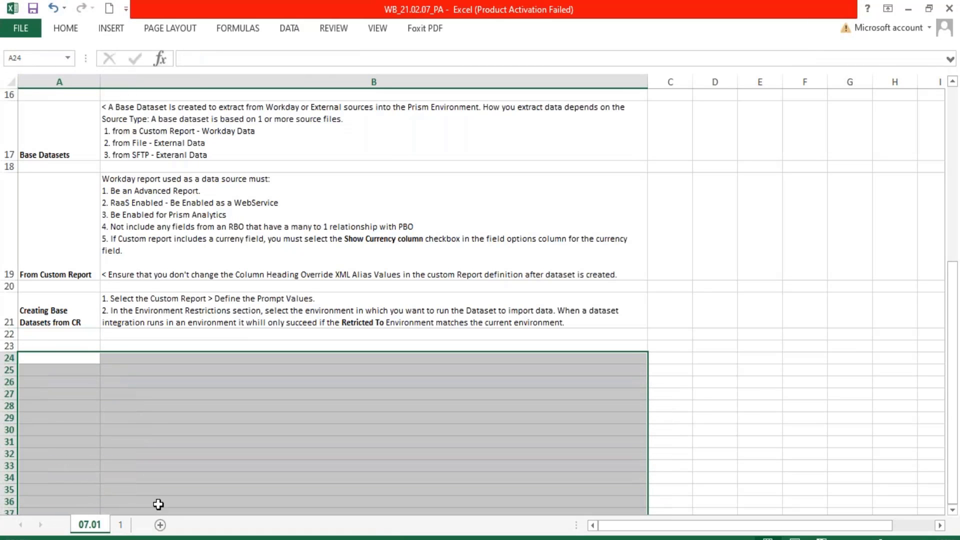
- Add a "DAta Update Modes" heading on a new line at the end of B21, followed by a line starting with "<"
left_click(574, 324)
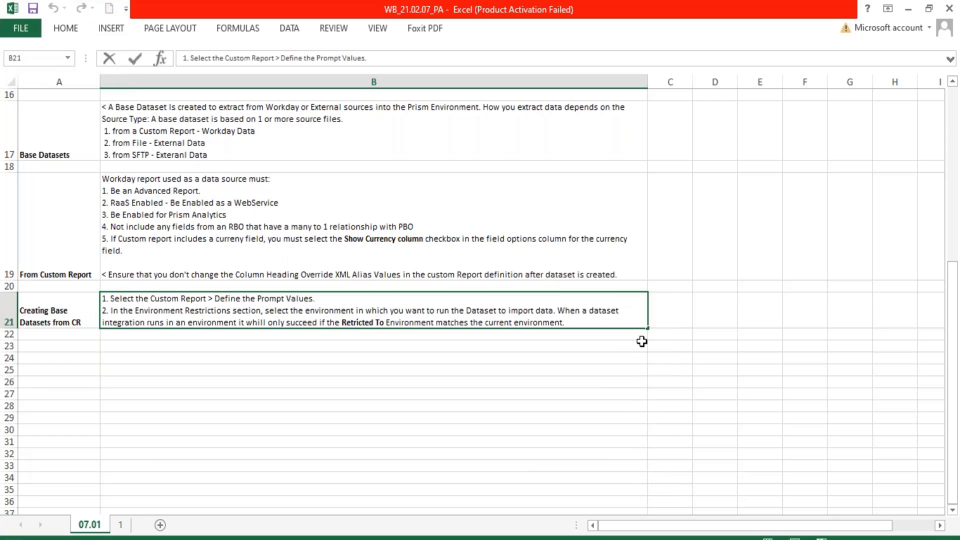
key("F2")
key("alt+Return")
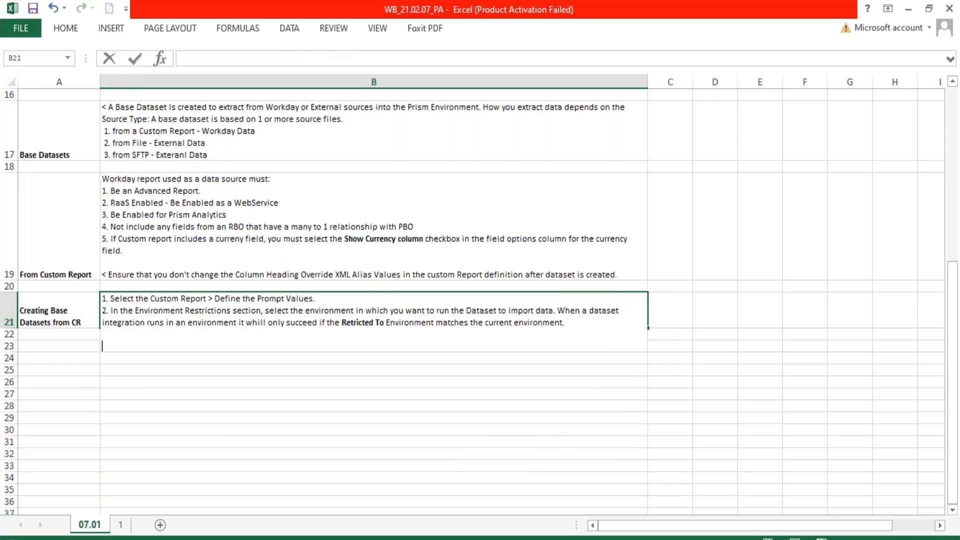
type("DAta Update")
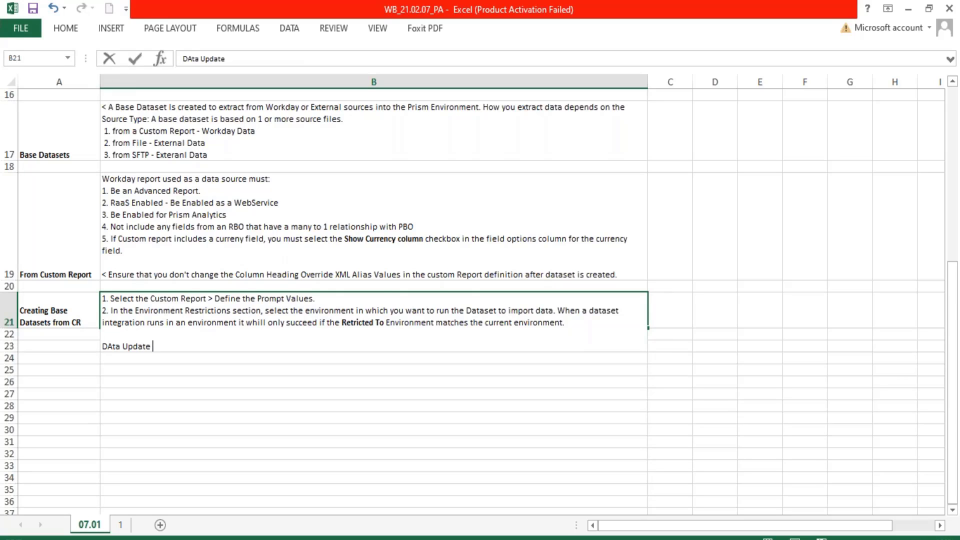
type(" Modes")
key("alt+Return")
type("<")
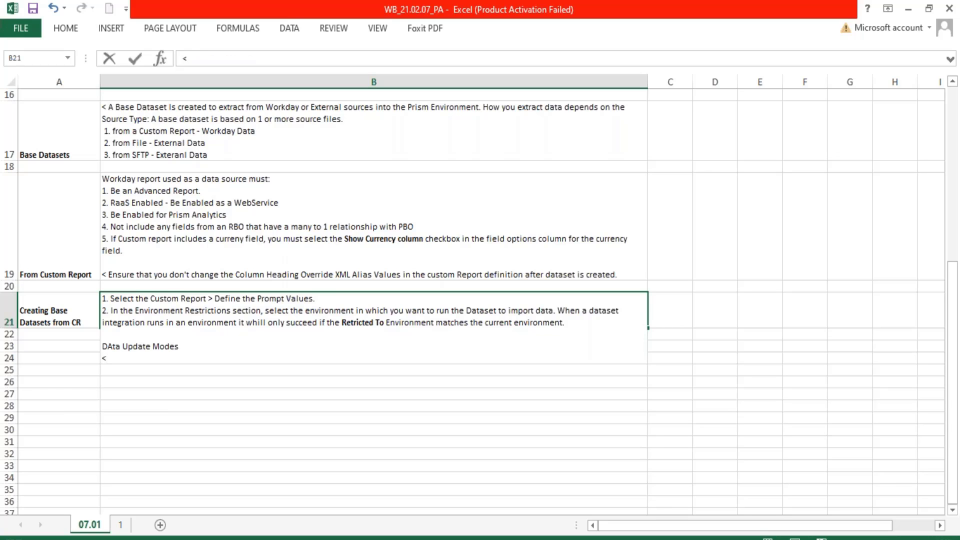
key("Return")
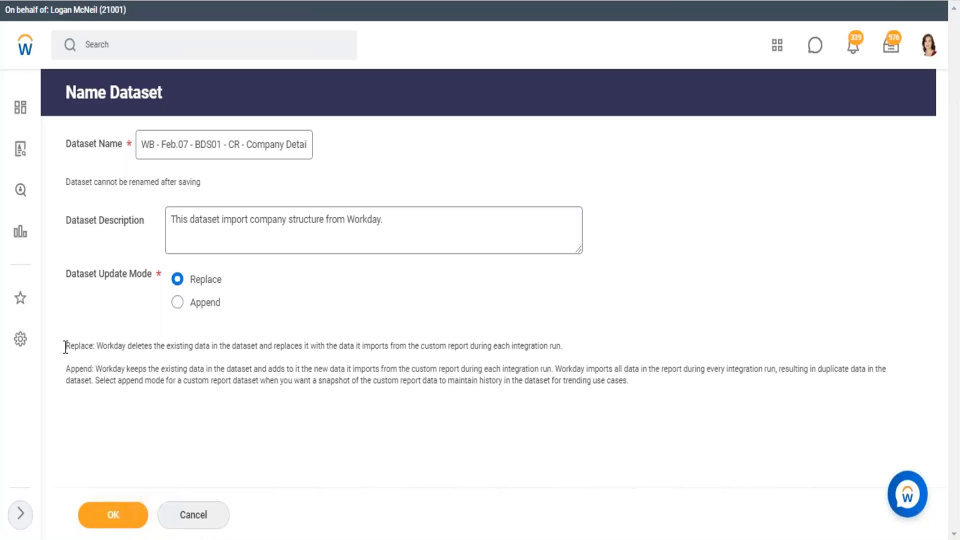
- Copy the Replace and Append explanations from Workday's Name Dataset page into B21 in Excel, after the "<" under the update modes heading
left_click_drag(66, 345, 629, 382)
key("ctrl+c")
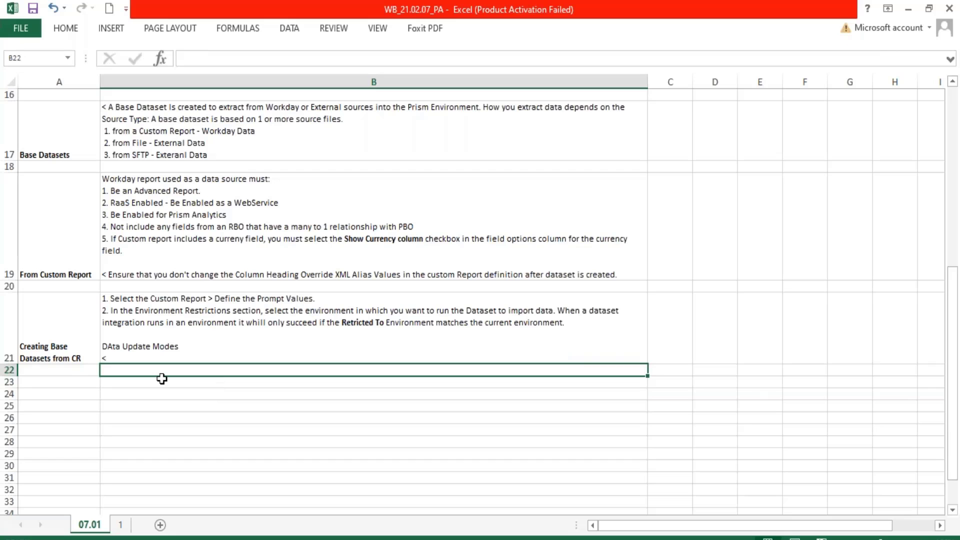
double_click(134, 356)
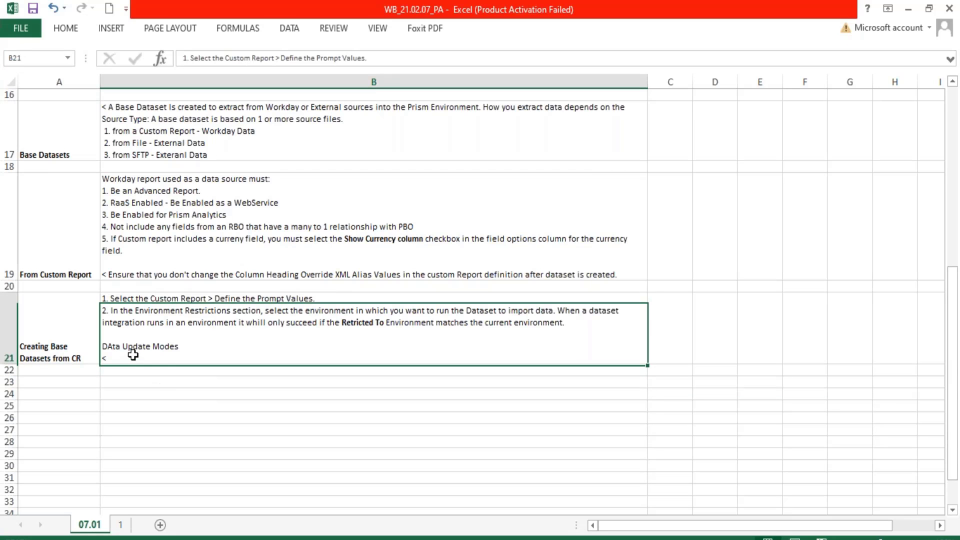
key("ctrl+v")
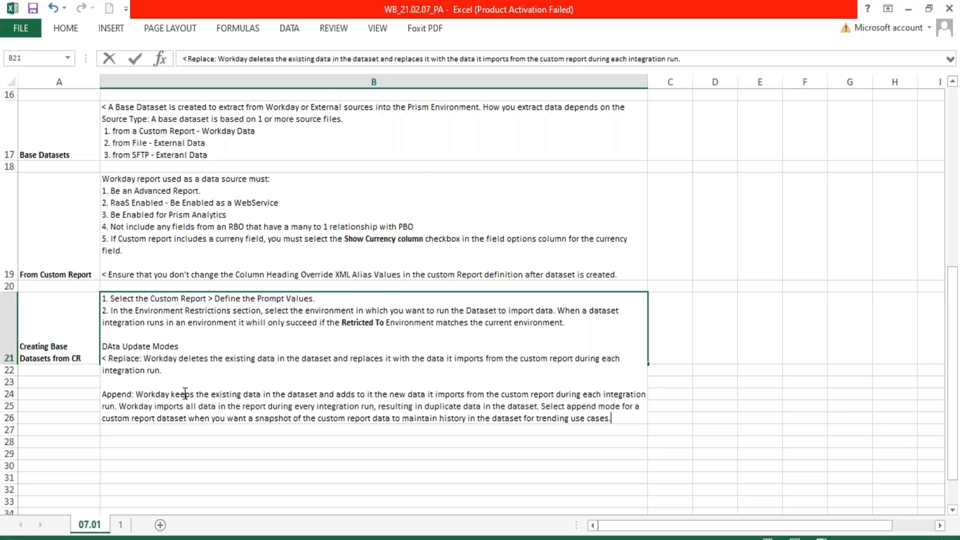
key("Return")
- Make the words Append and Replace bold in B21 and correct the heading to "Data Update Modes"
double_click(134, 404)
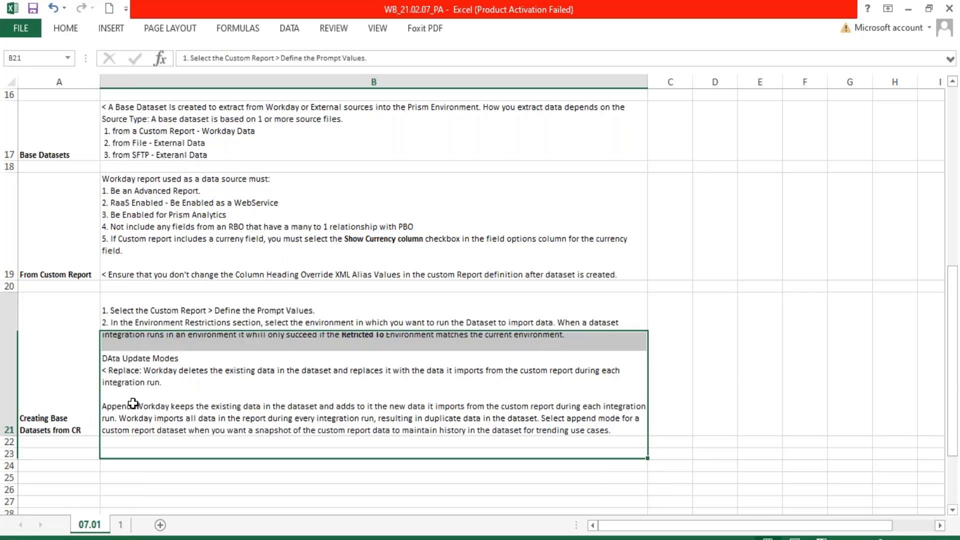
left_click_drag(134, 404, 99, 405)
key("ctrl+b")
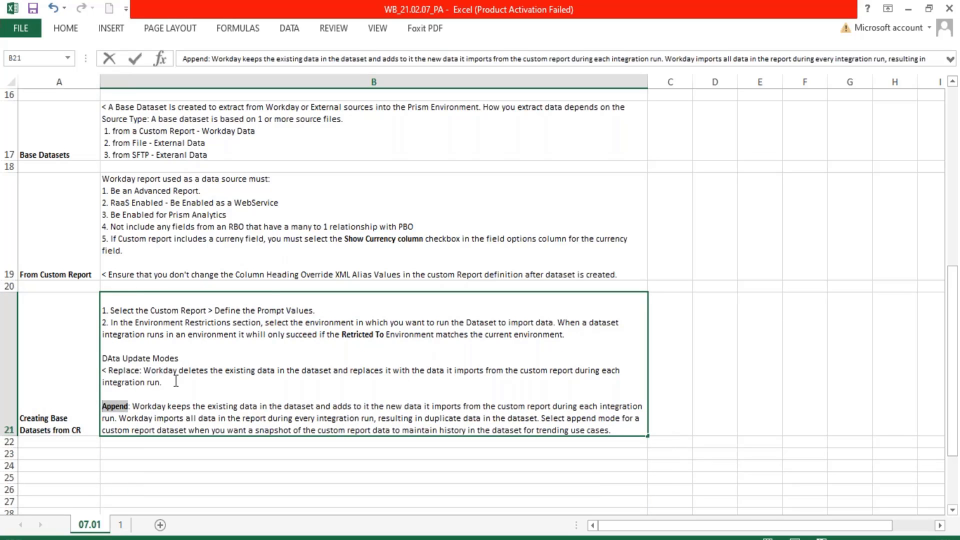
left_click_drag(140, 371, 108, 371)
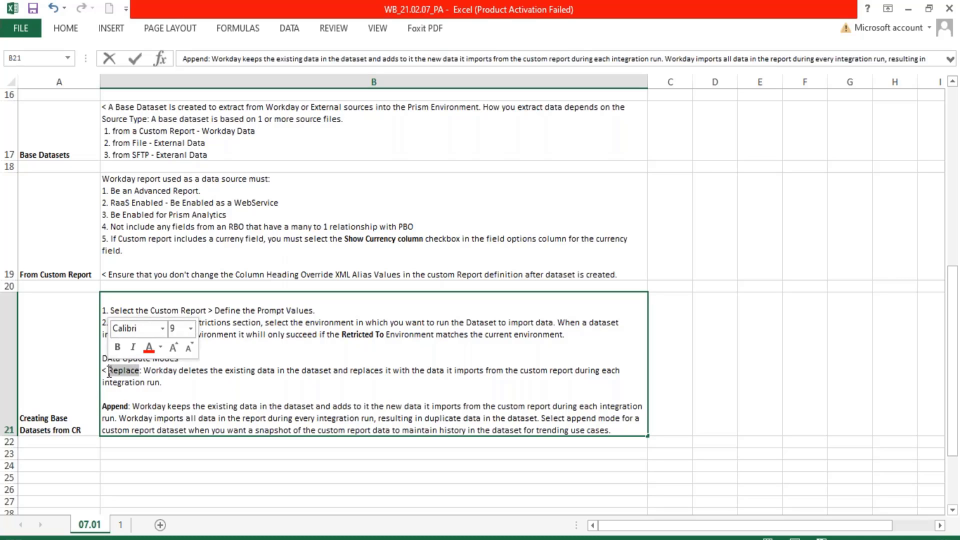
key("ctrl+b")
left_click(112, 358)
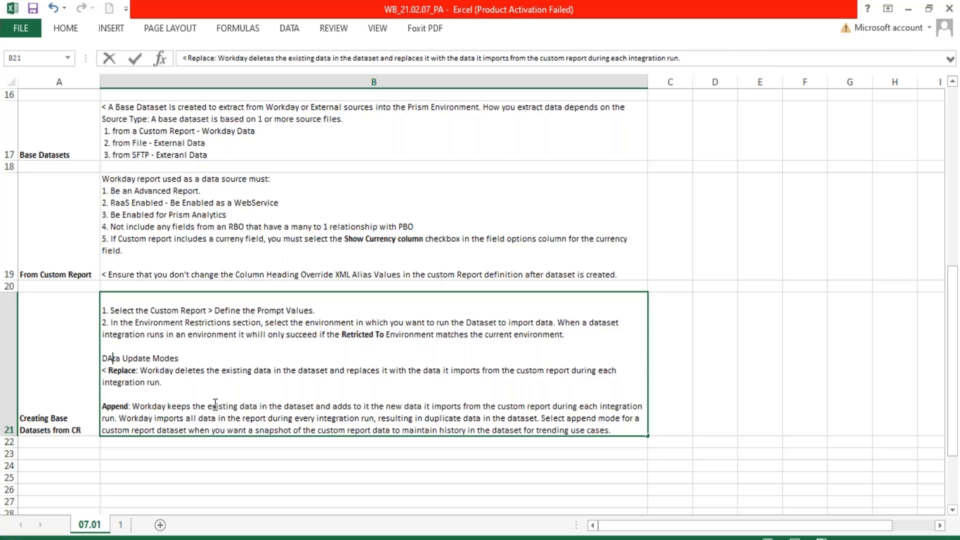
left_click(207, 479)
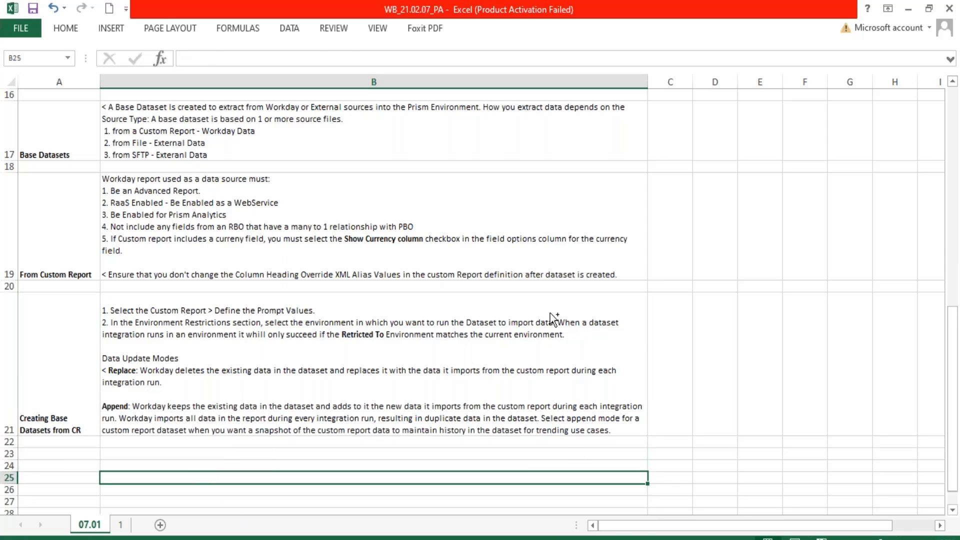
- Add the line "3. Name of the DAtaset cannot be changed once saved." after point 2 in B21
left_click(573, 329)
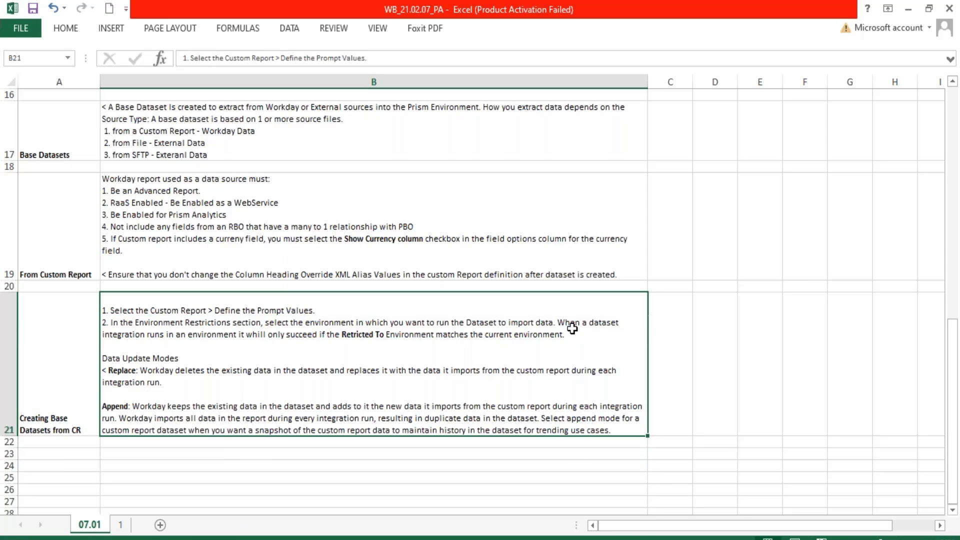
double_click(620, 362)
key("alt+Return")
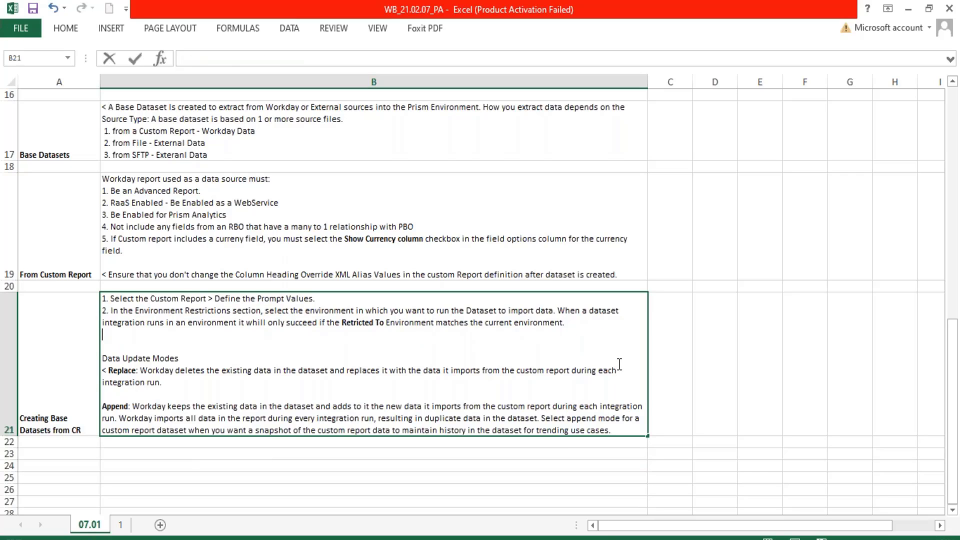
type("3. Name of the DAta")
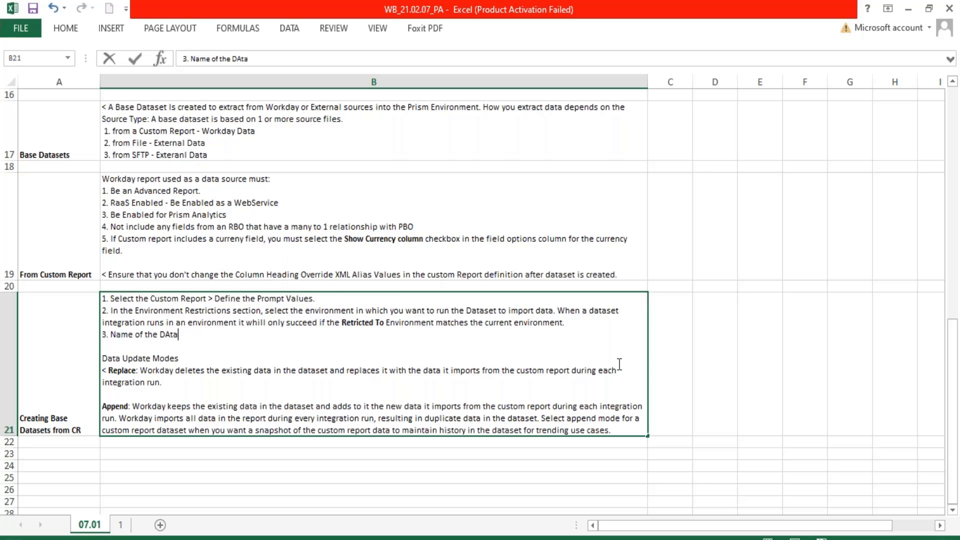
type("set cannot be changed once sa")
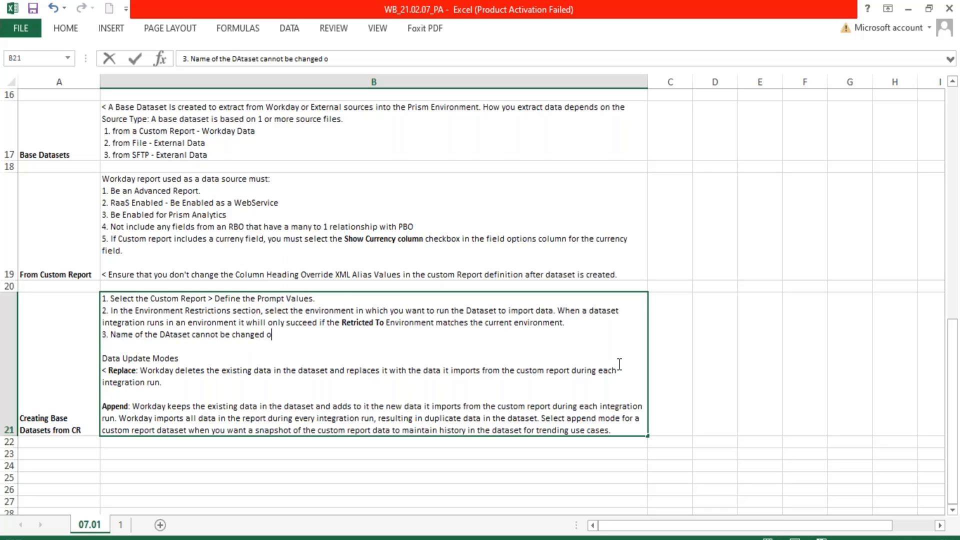
type("ved.")
key("Return")
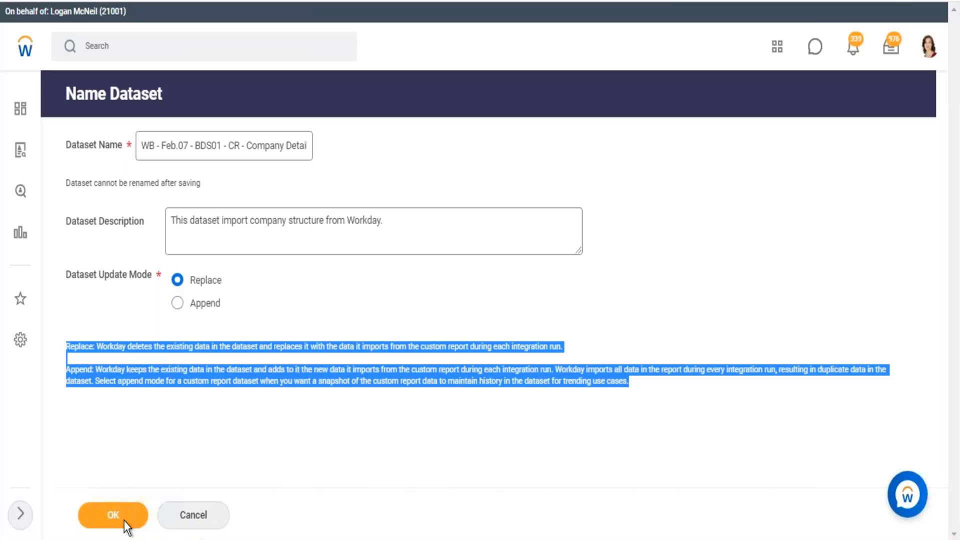
- In Workday, finish creating the dataset WB - Feb.07 - BDS01 - CR - Company Details and open it to view its details and fields
left_click(124, 520)
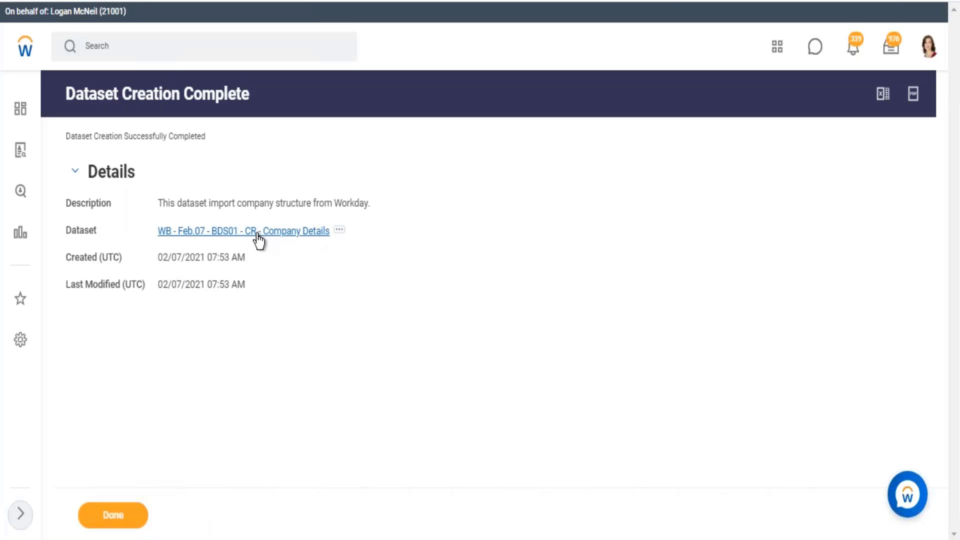
left_click(121, 521)
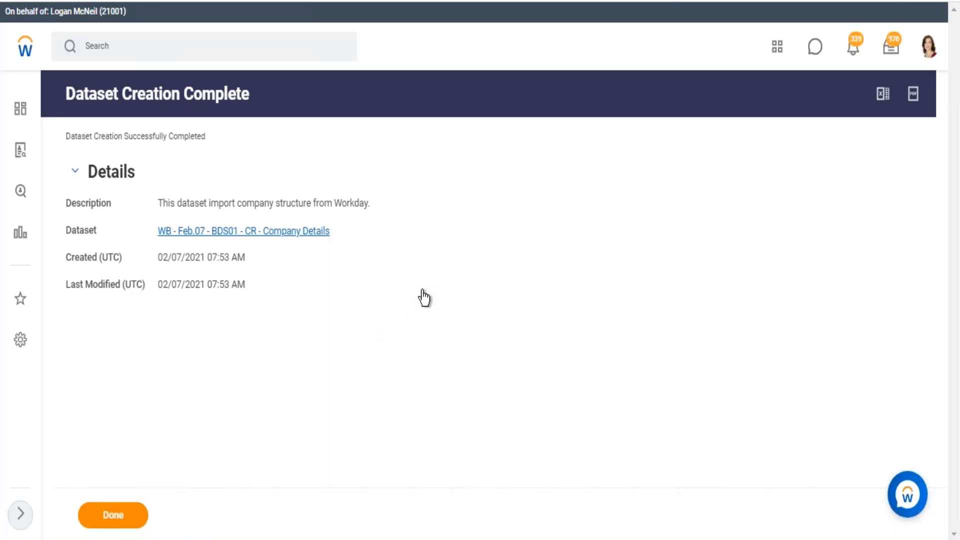
left_click(338, 236)
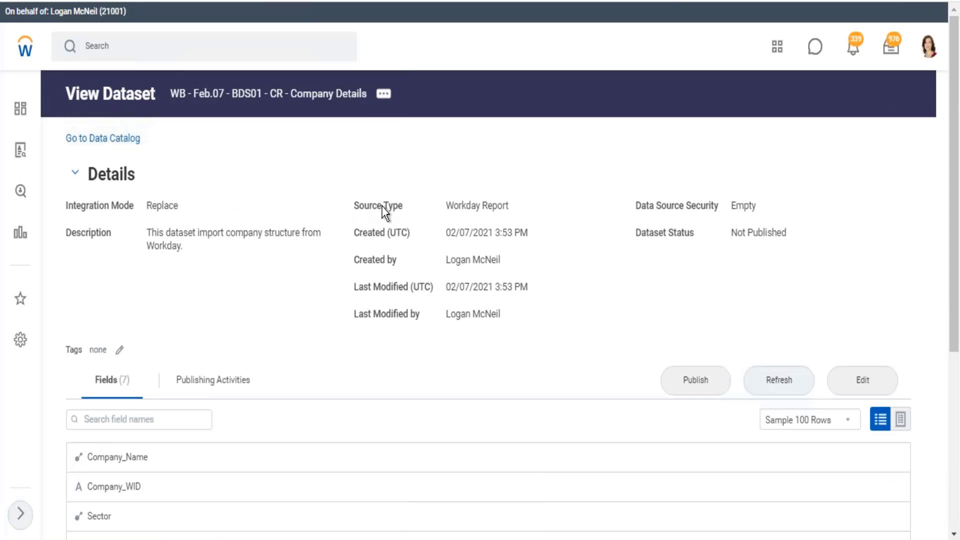
scroll(386, 198, "down", 3)
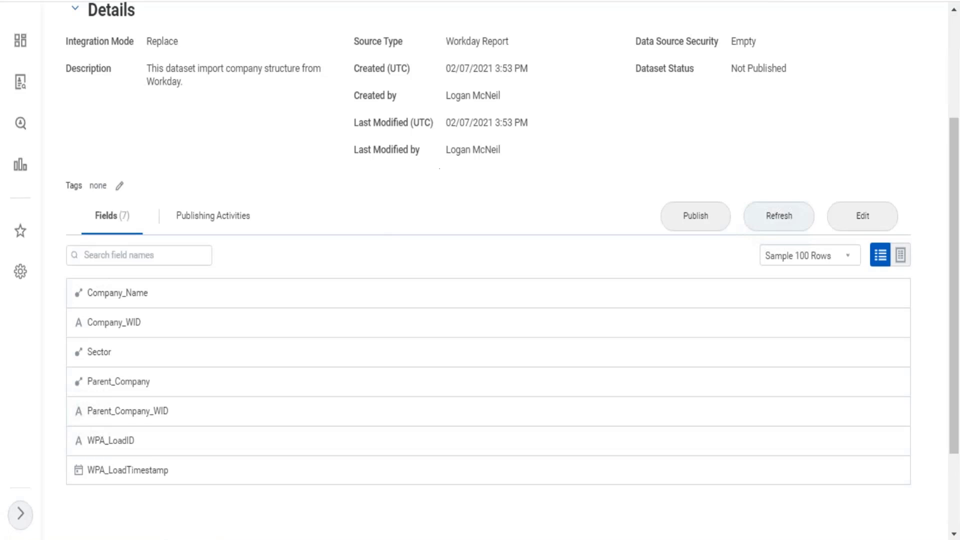
- In Excel, review the Datasets definition in B15, covering the processing logic and the Metadata (Data about the data) description
key("alt+Tab")
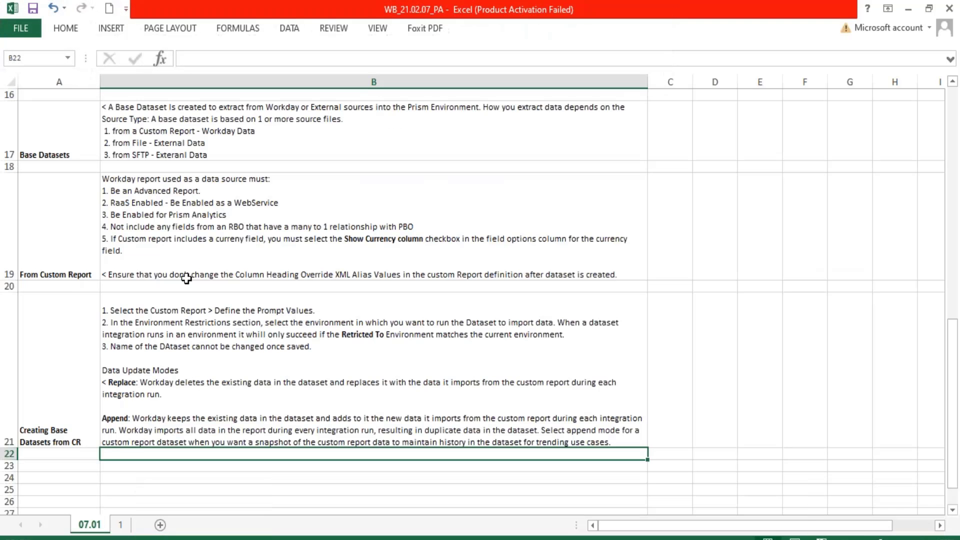
scroll(384, 189, "up", 1)
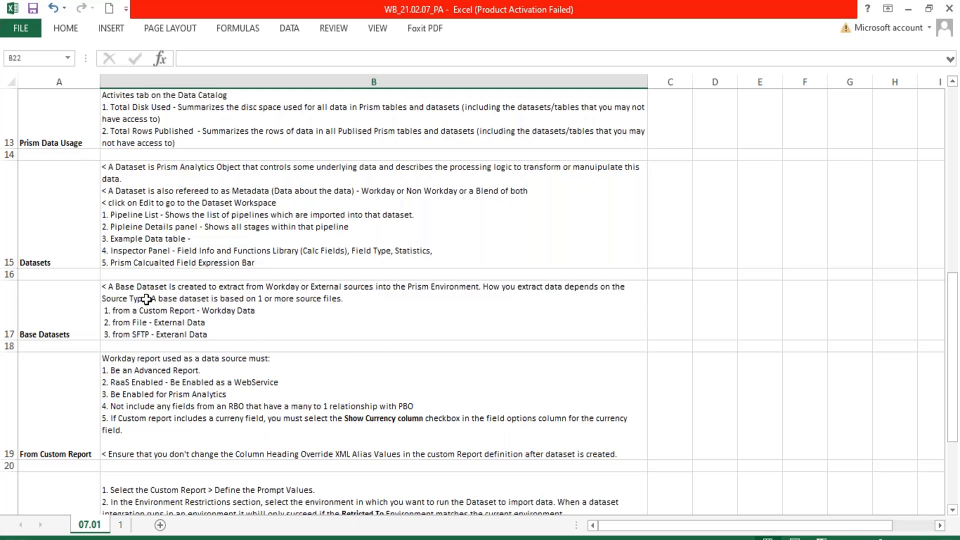
double_click(151, 168)
left_click_drag(306, 168, 570, 169)
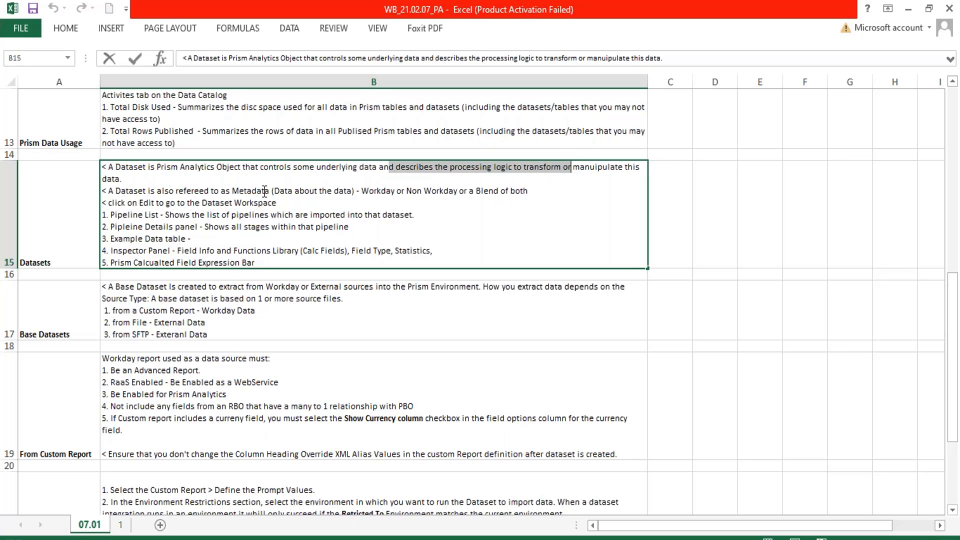
left_click_drag(274, 190, 231, 187)
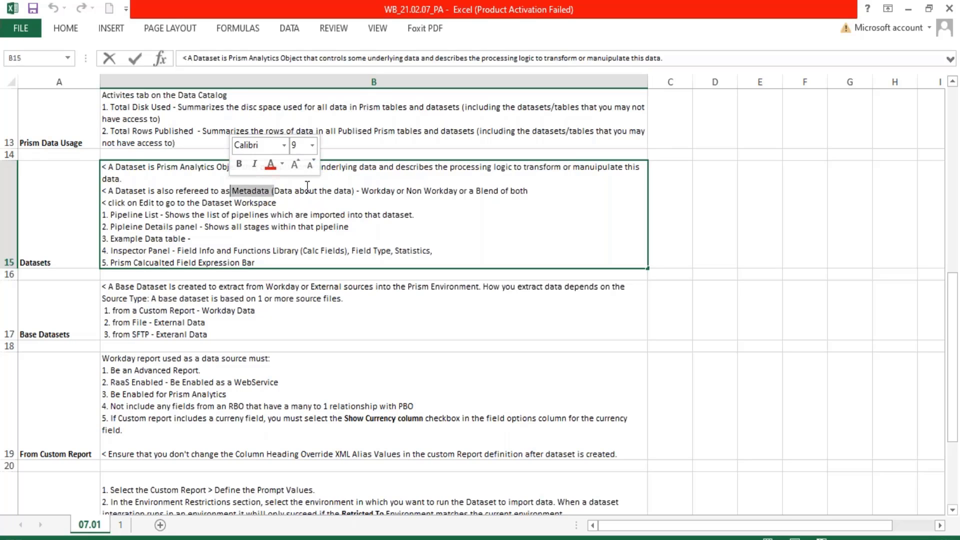
left_click_drag(293, 191, 353, 185)
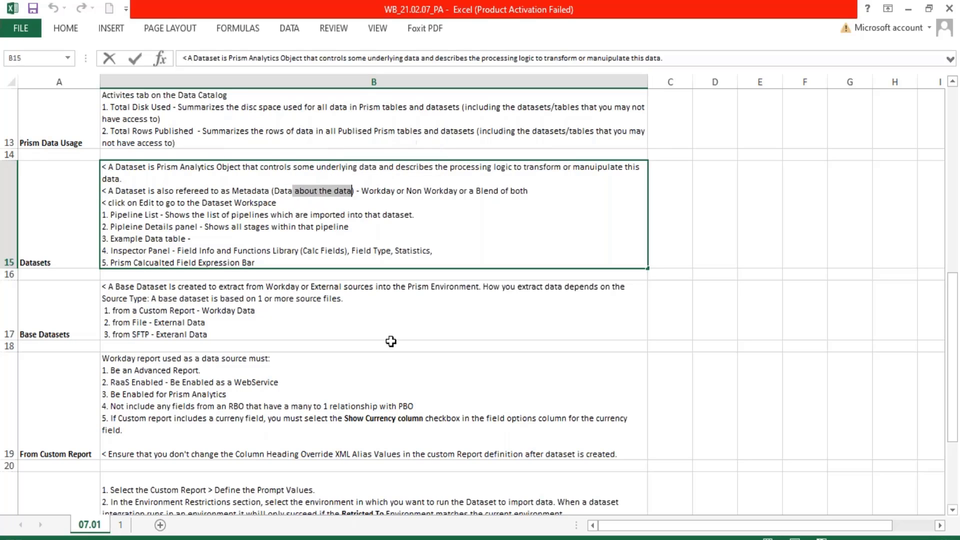
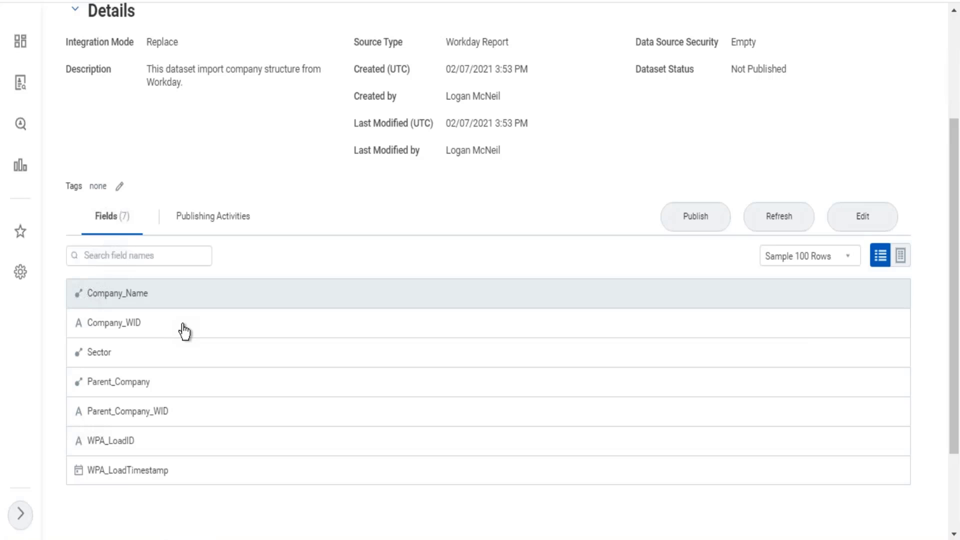
- In Workday, examine the field details of Company_WID, Sector and Parent_Company in the new dataset
left_click(185, 330)
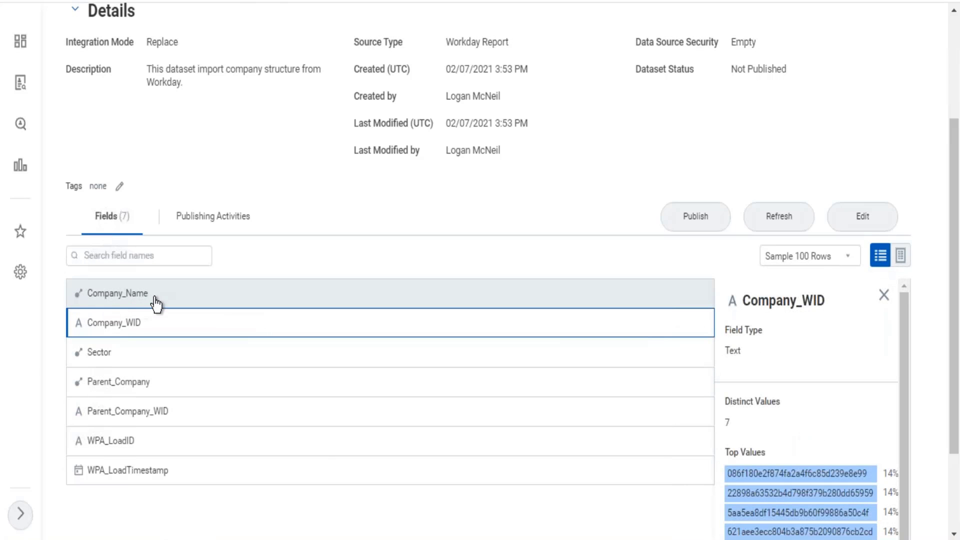
left_click_drag(152, 300, 88, 304)
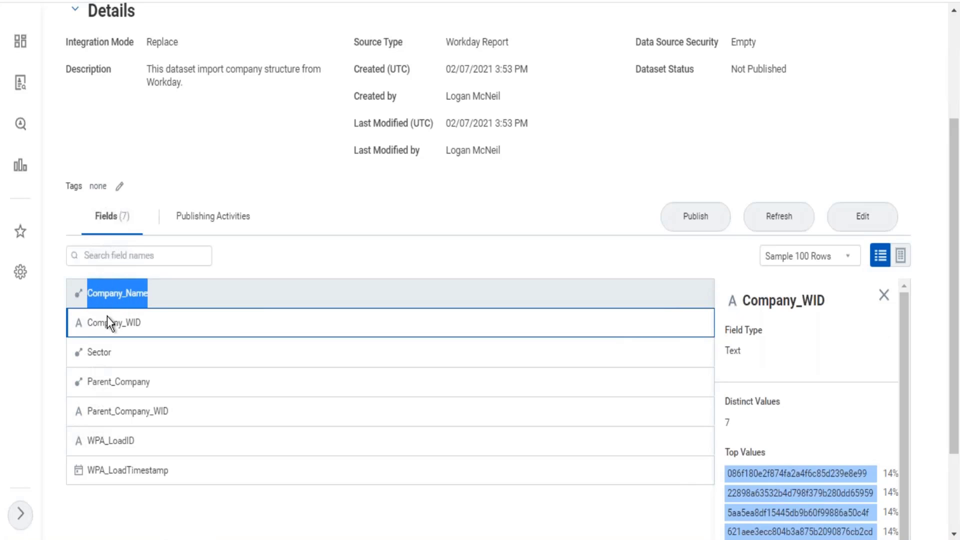
left_click_drag(143, 331, 85, 354)
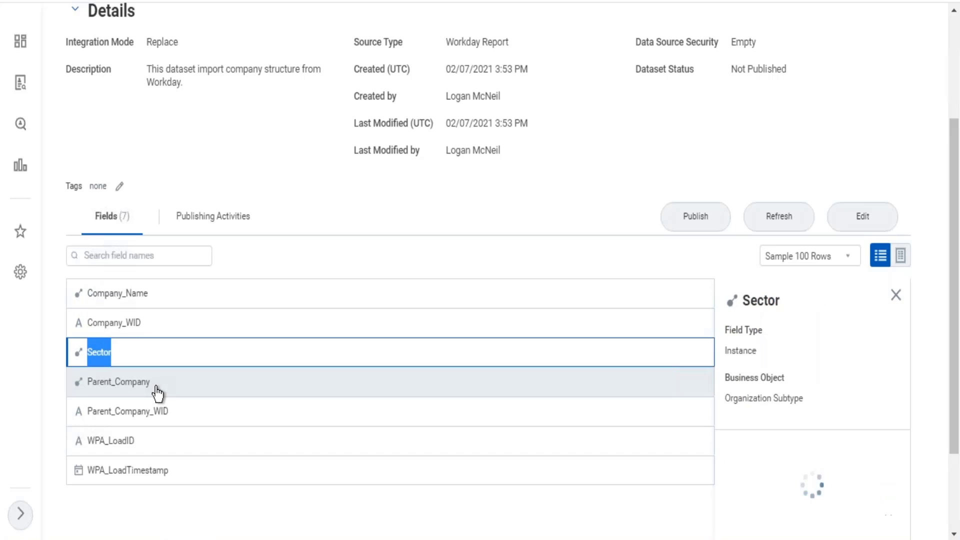
left_click_drag(156, 388, 86, 387)
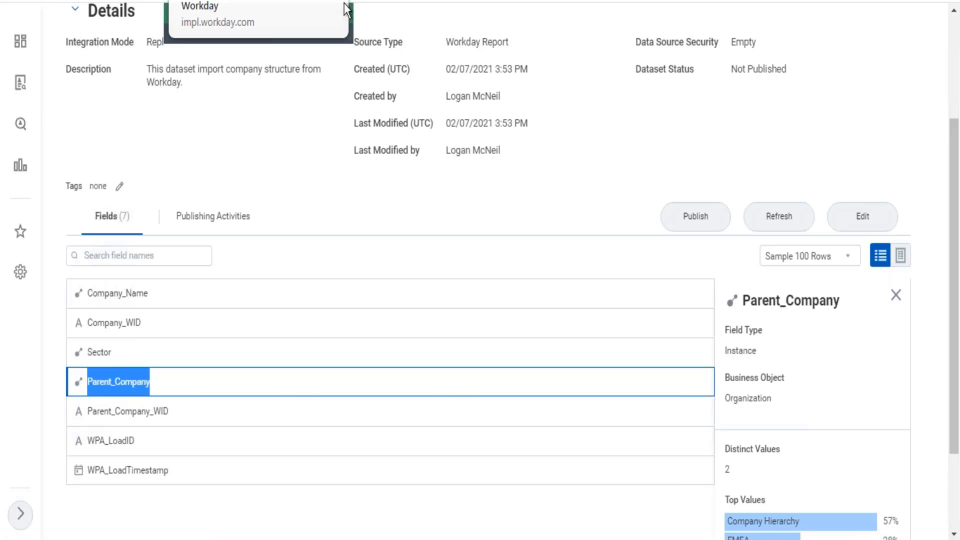
- Check the Sector column in the ZF - 01 - Company Structure report, then return to the dataset's field list
left_click(344, 1)
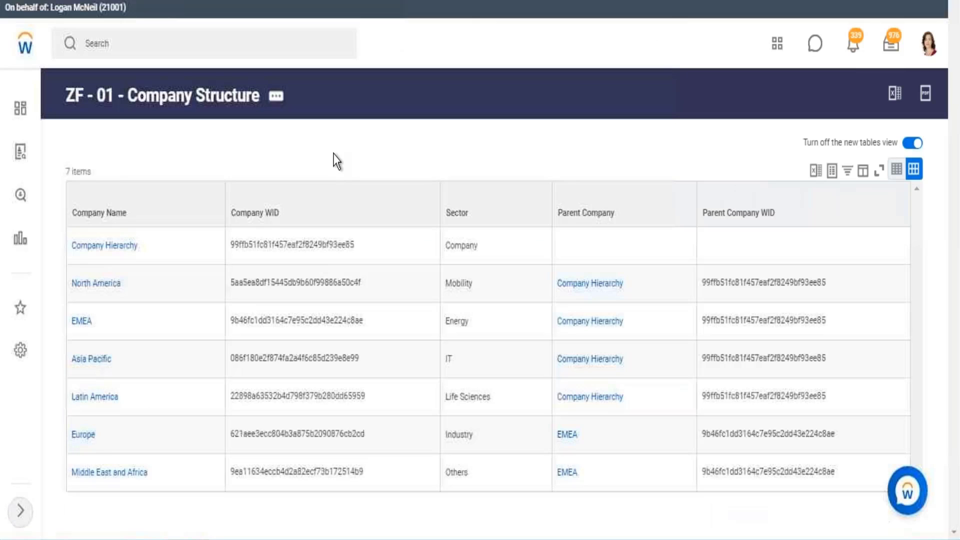
double_click(475, 216)
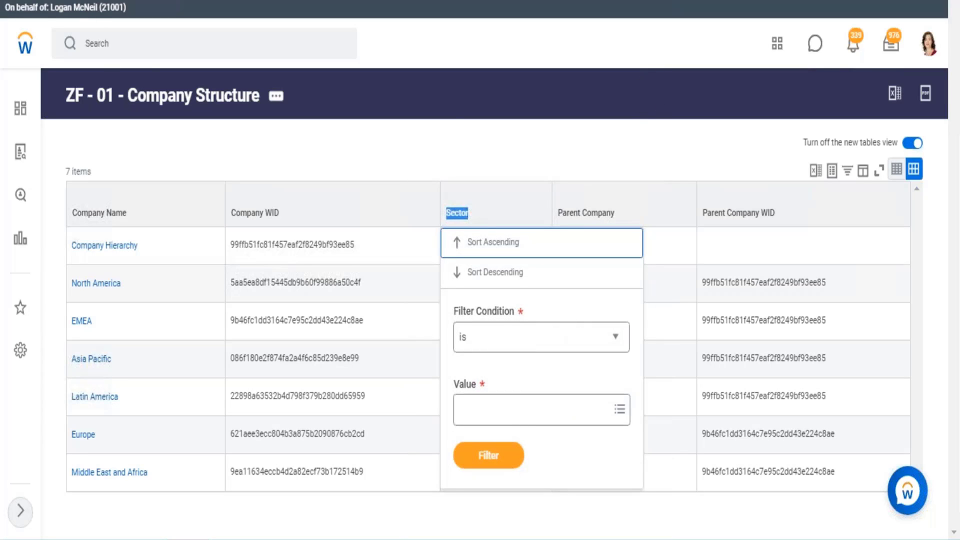
left_click(156, 1)
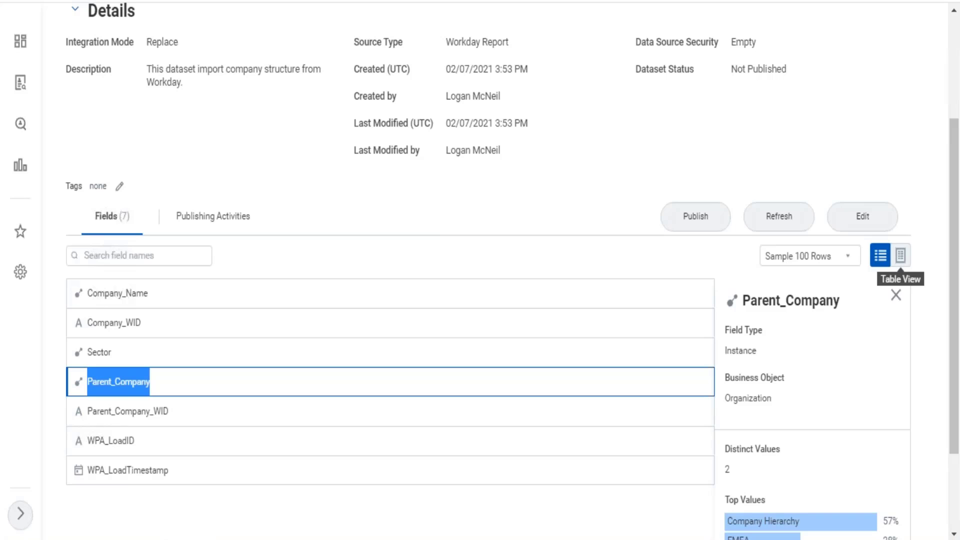
- Show the dataset fields as a table and compare them with the column headings of the ZF - 01 - Company Structure report
left_click(901, 255)
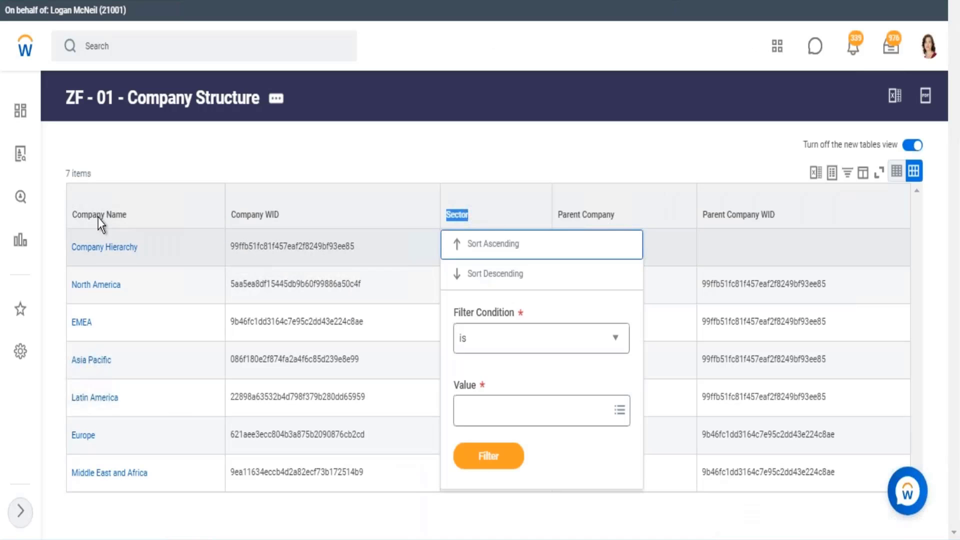
left_click_drag(88, 216, 330, 218)
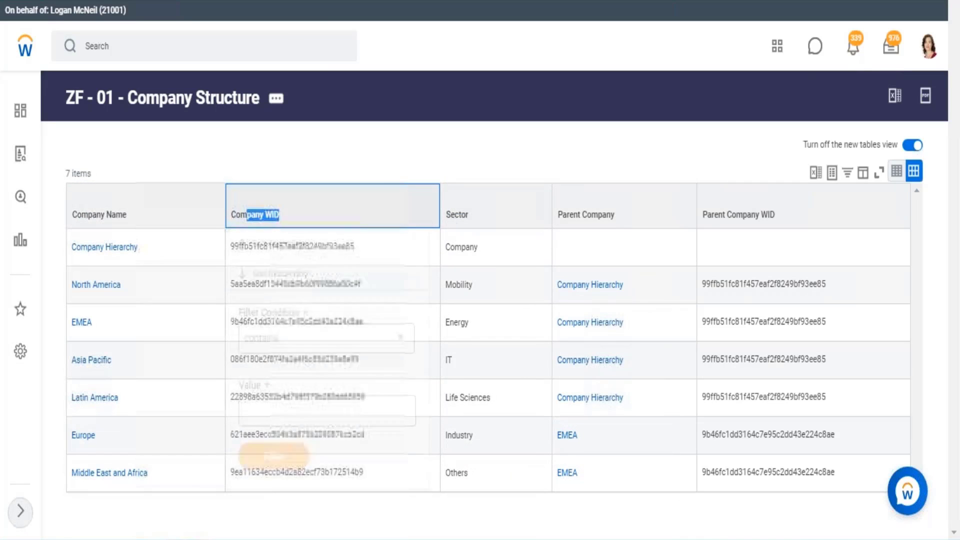
left_click_drag(455, 218, 523, 221)
left_click_drag(589, 219, 611, 220)
left_click_drag(717, 218, 782, 229)
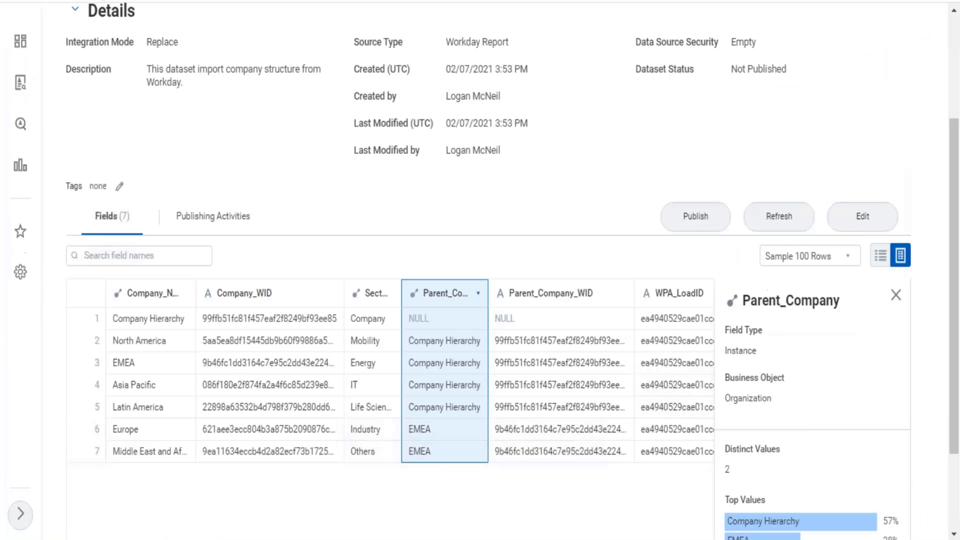
- In the dataset's table view, close the Parent_Company details and examine the WPA_LoadID column's details
left_click(896, 295)
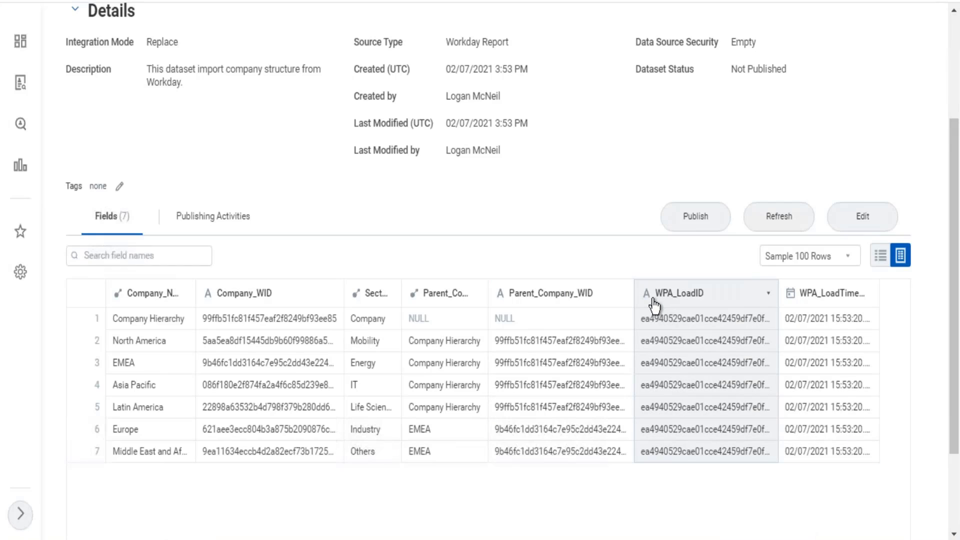
left_click(707, 301)
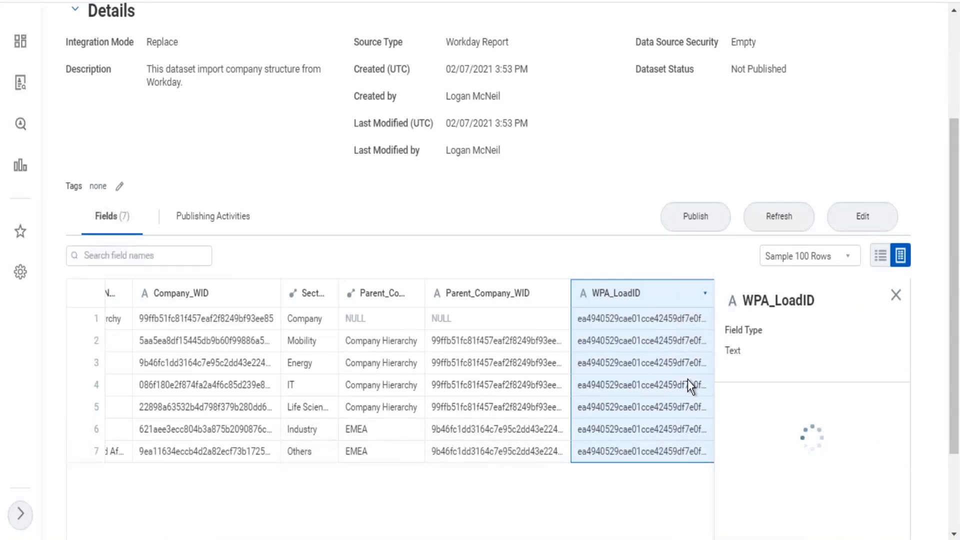
left_click(899, 298)
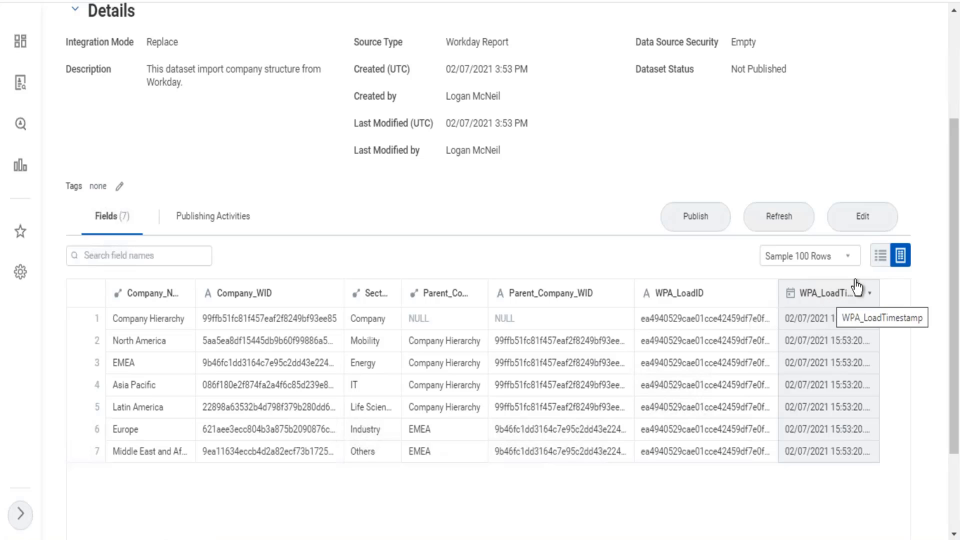
- Return the dataset fields to list view and examine the details of WPA_LoadID and WPA_LoadTimestamp
left_click(881, 256)
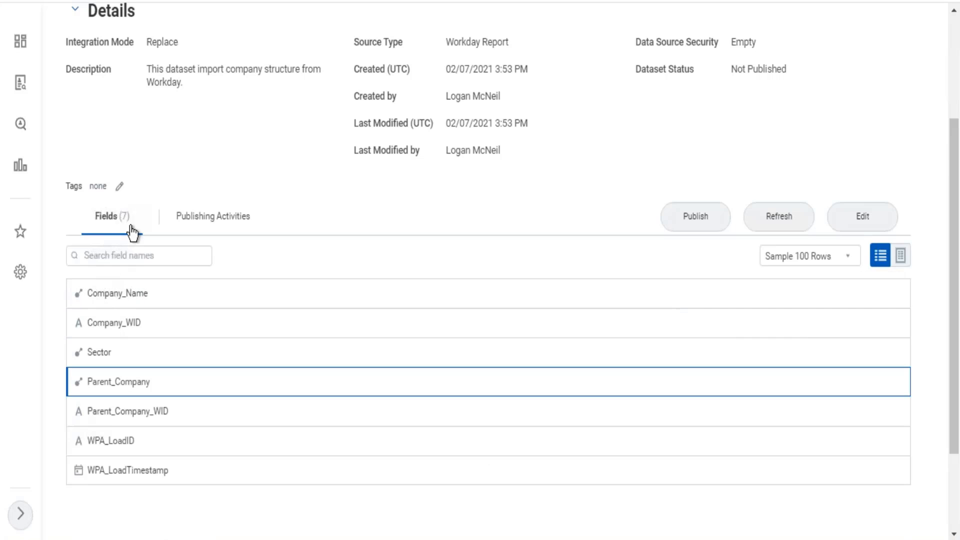
scroll(125, 240, "down", 3)
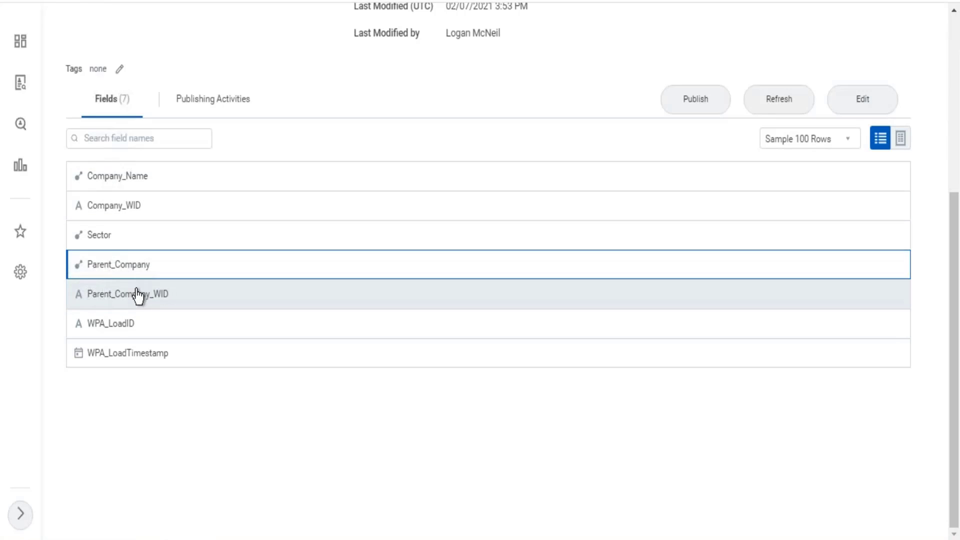
left_click(114, 326)
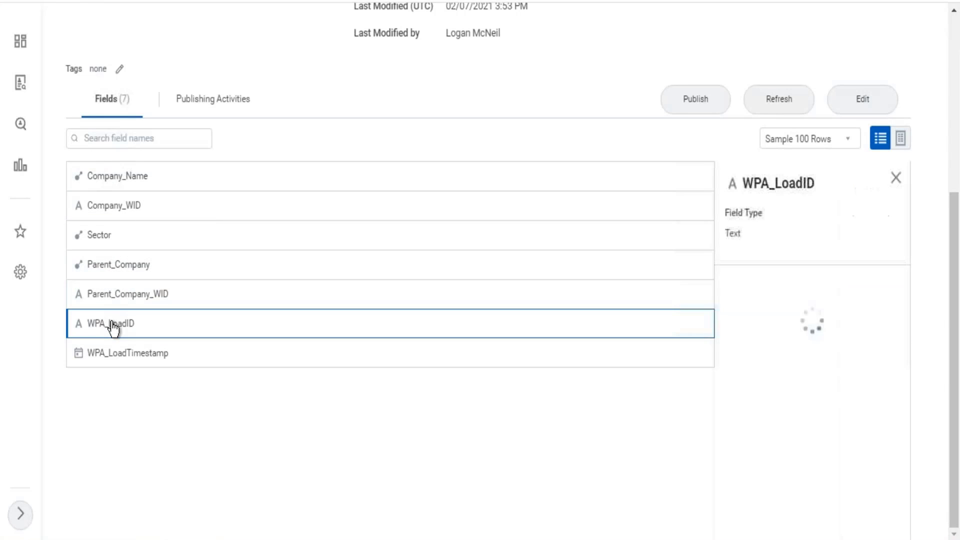
left_click(120, 356)
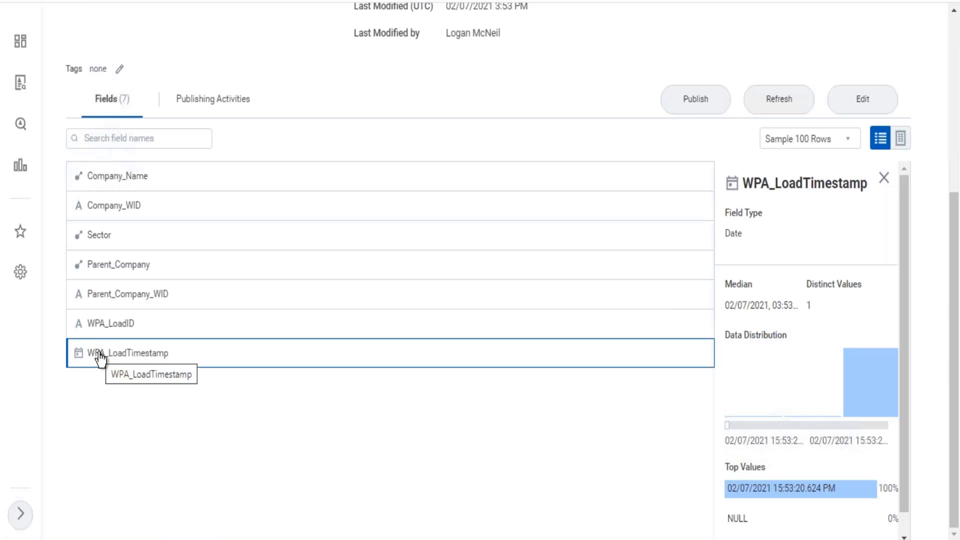
- In Excel, review the notes on custom report sources and creating base datasets in rows 19 and 21
key("alt+Tab")
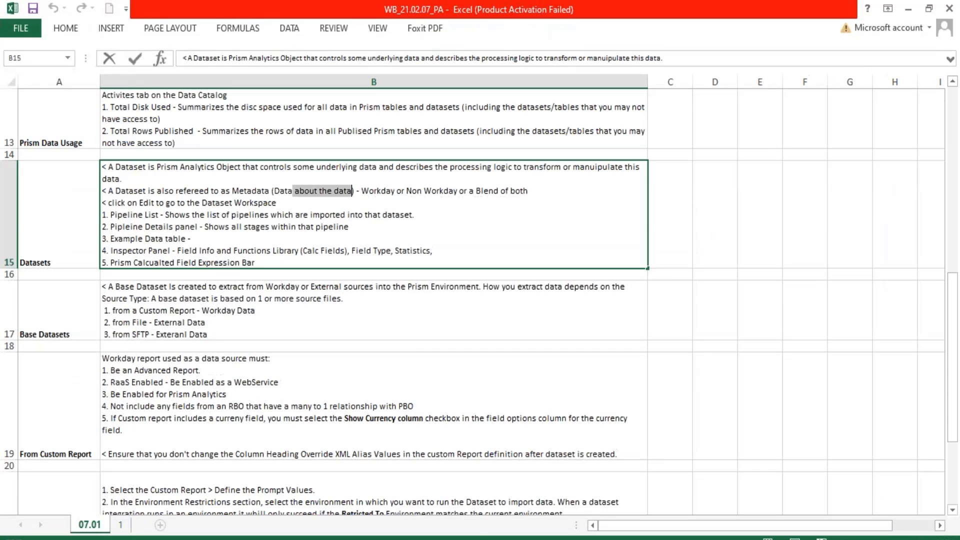
scroll(90, 399, "down", 4)
scroll(86, 378, "up", 2)
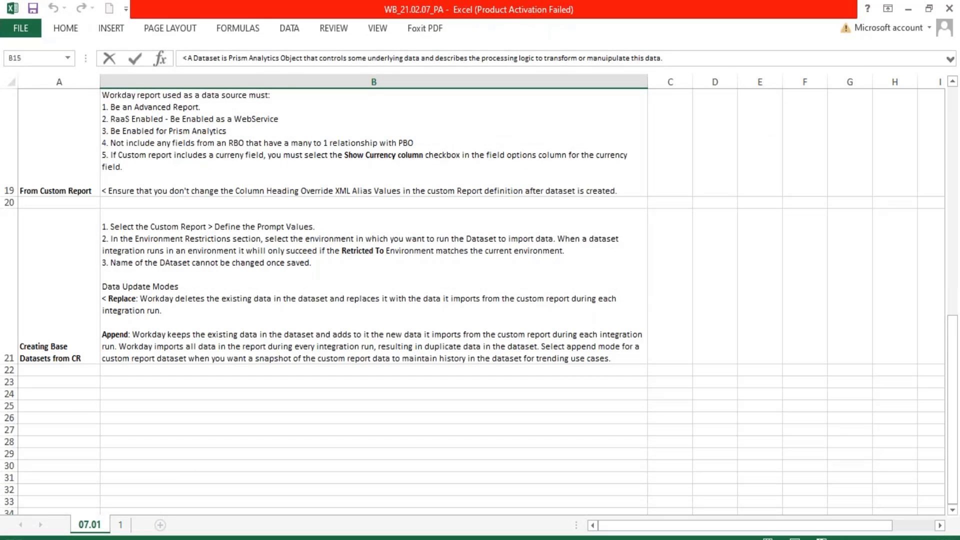
- In Workday, show the dataset as a table and resize the WPA_LoadID column to inspect the WPA_LoadID and WPA_LoadTimestamp values
key("alt+Tab")
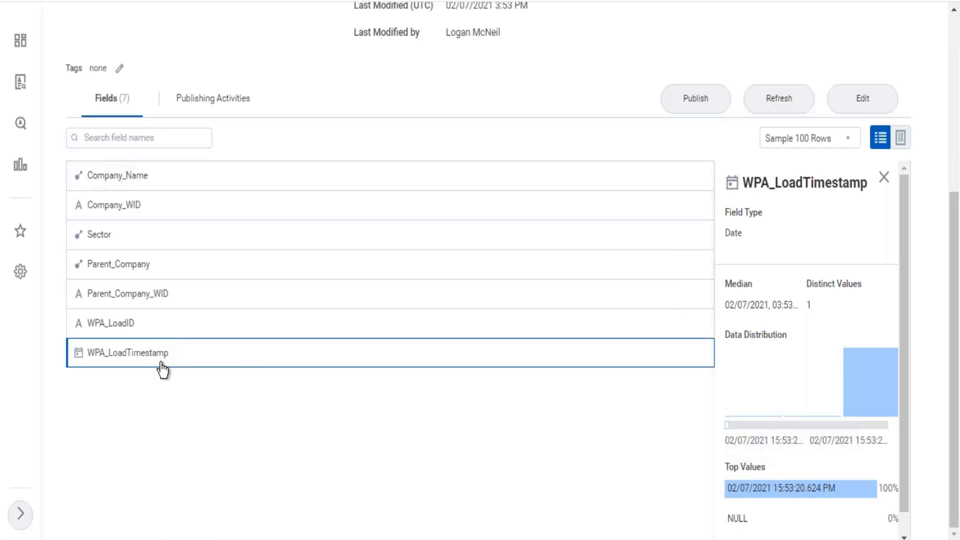
left_click(150, 326)
left_click(901, 140)
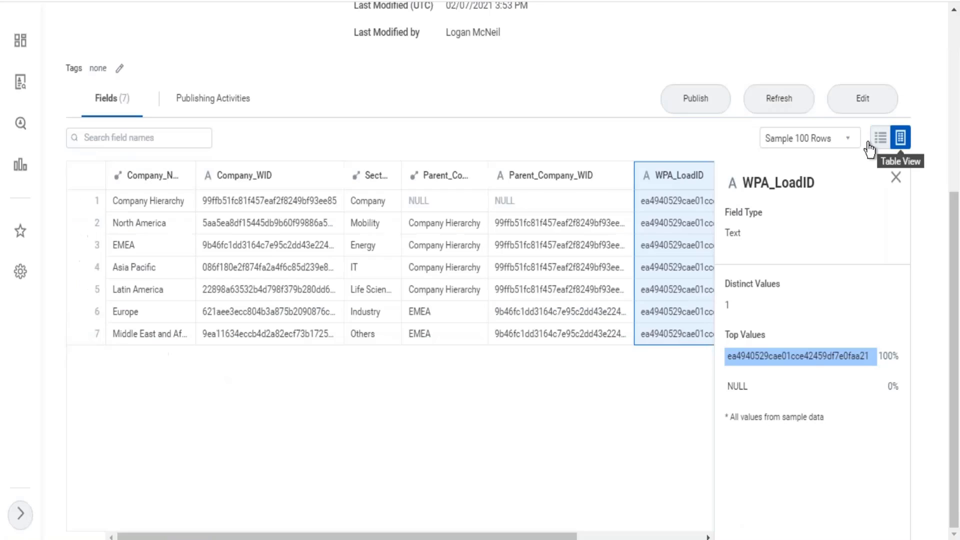
left_click(896, 178)
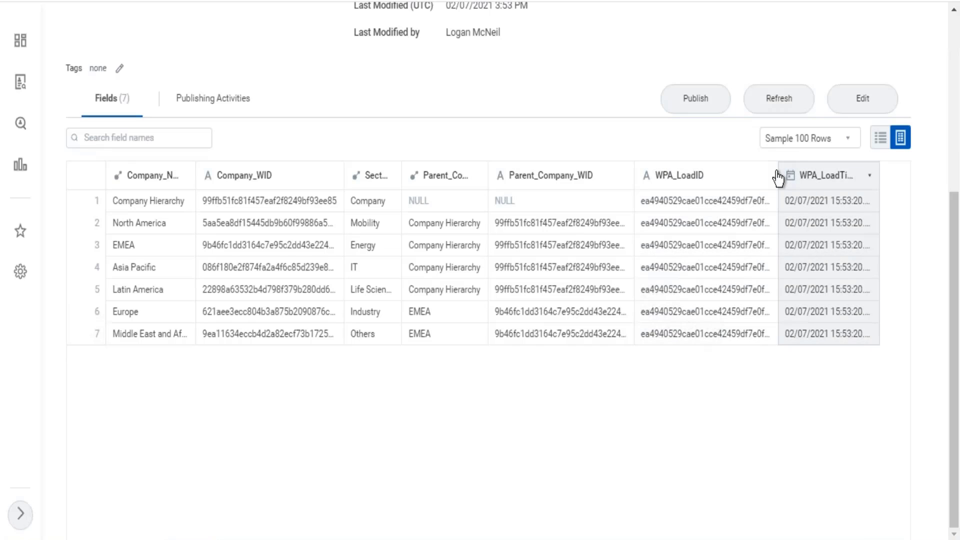
left_click_drag(775, 173, 817, 188)
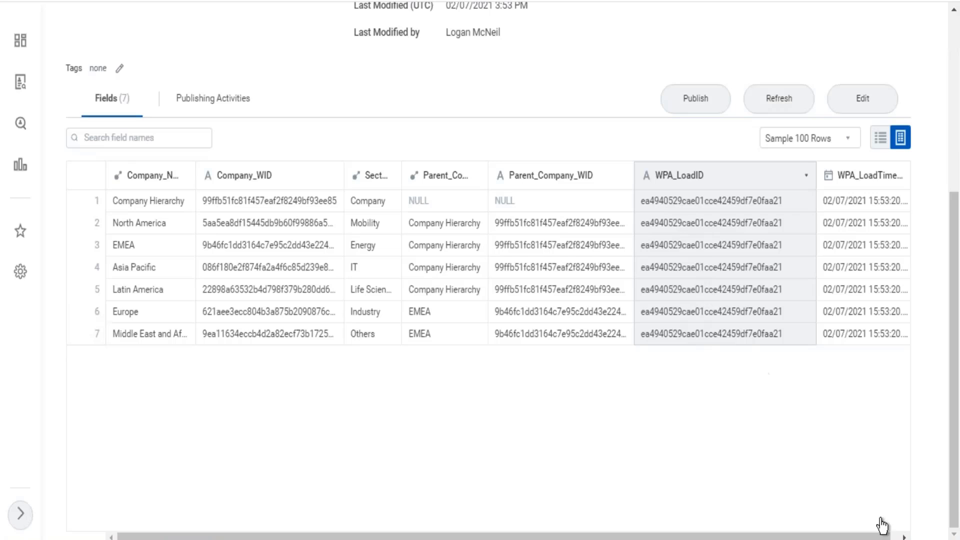
left_click(904, 537)
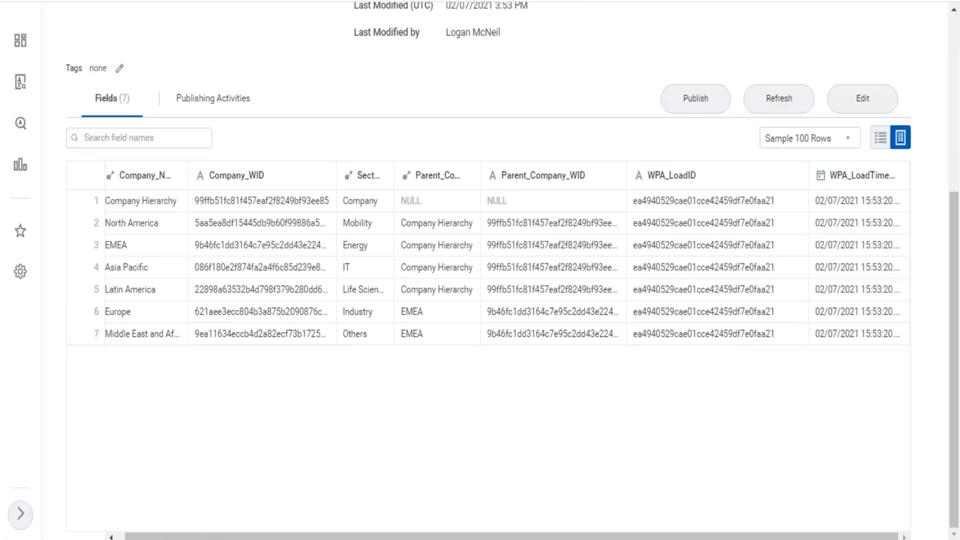
left_click_drag(806, 175, 759, 184)
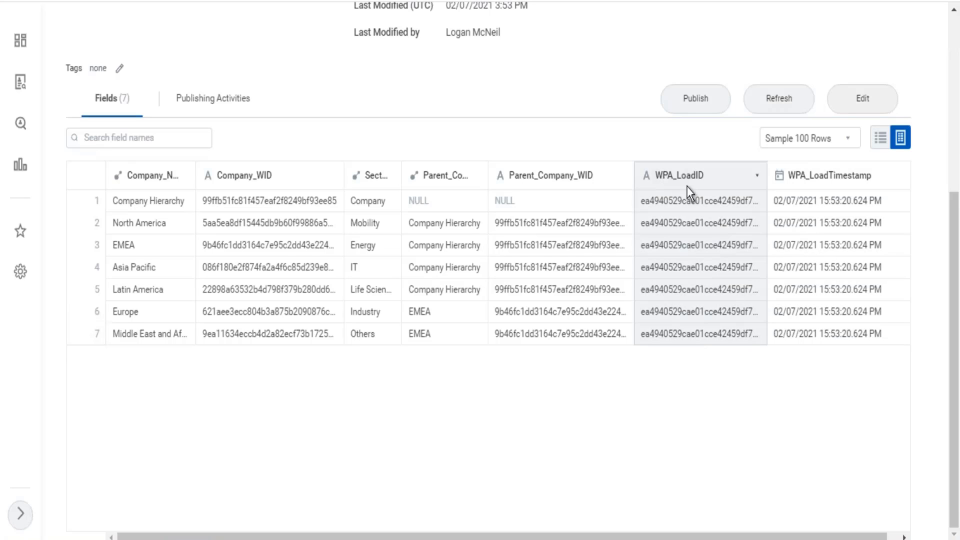
- In Excel, add the row label "WPA_Fields" in cell A23
left_click(901, 9)
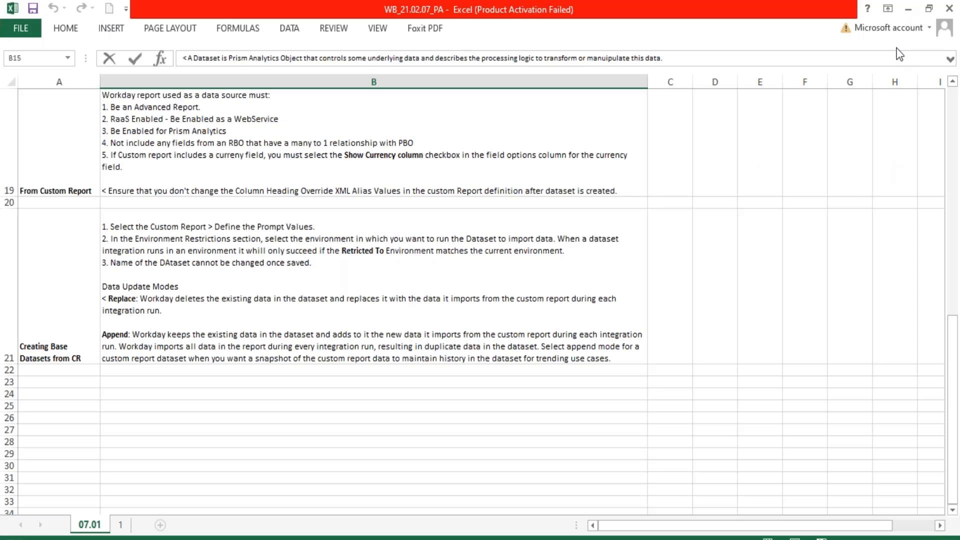
left_click(67, 383)
type("W")
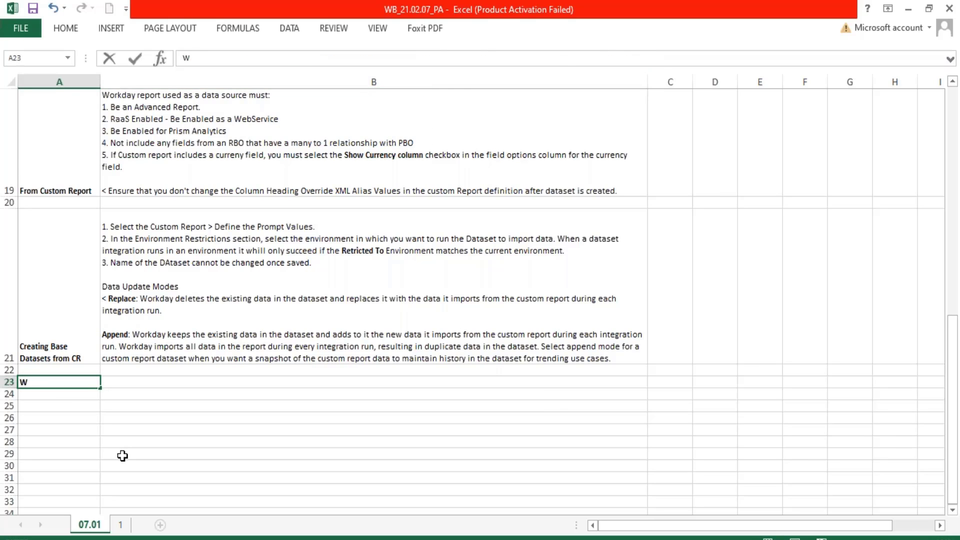
type("PA_Fields")
key("Tab")
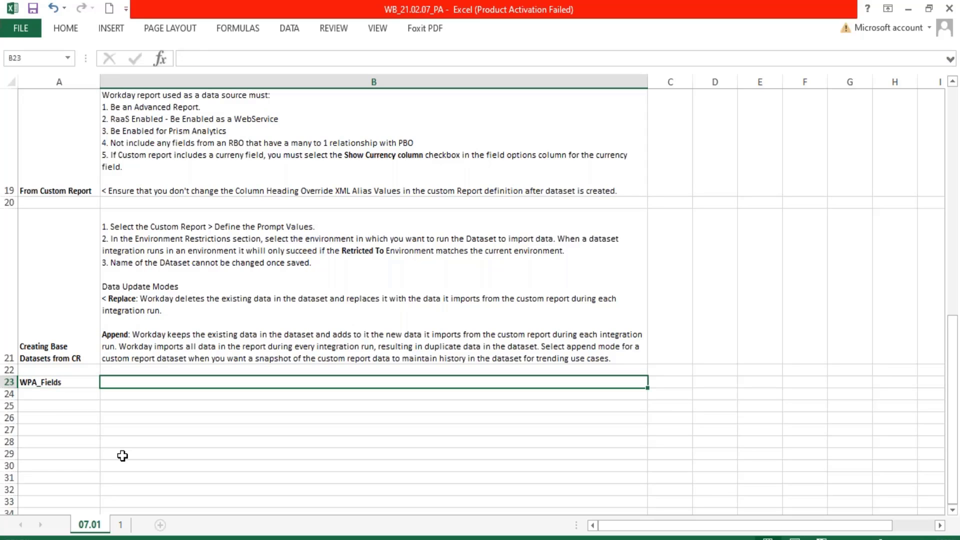
- In cell B23, enter "WPA_LoadID - This field define the unique identifier of the integration run that imported the current row of data into the dataset"
type("WPA")
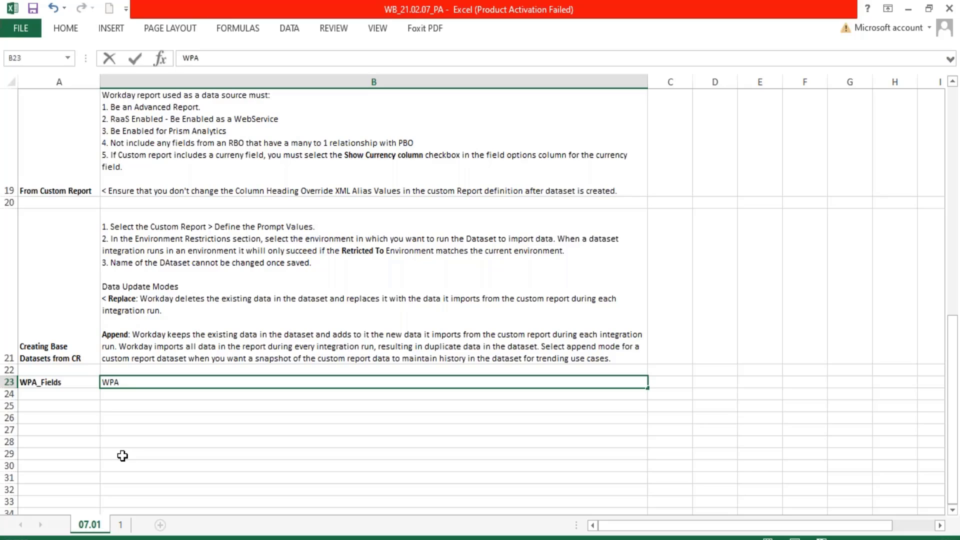
type("_LoadID - This field defi")
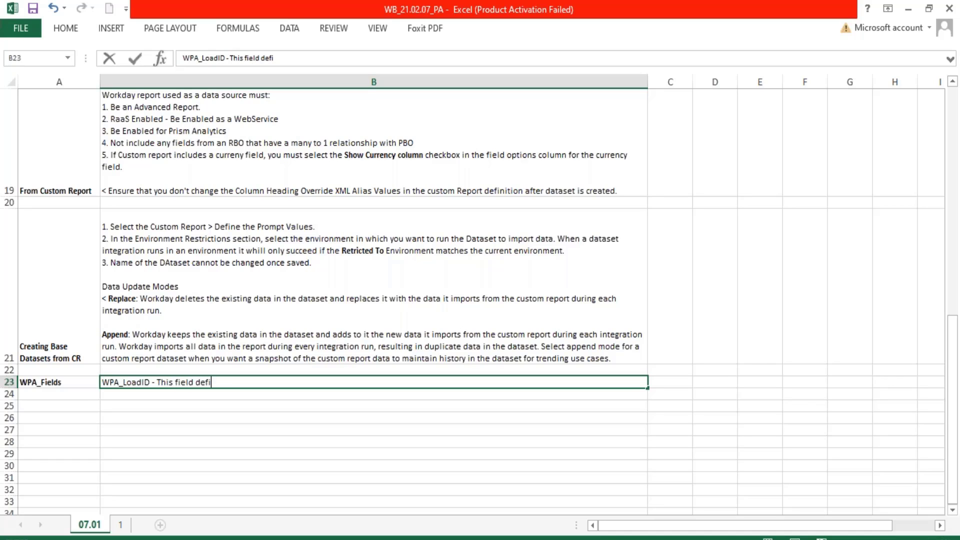
type("ne the unique identifier of the inte")
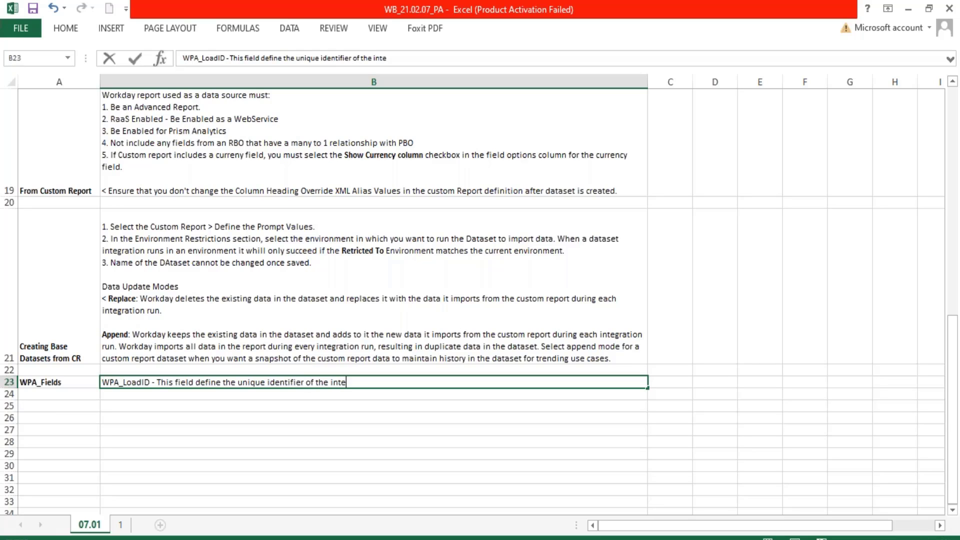
type("gration run t")
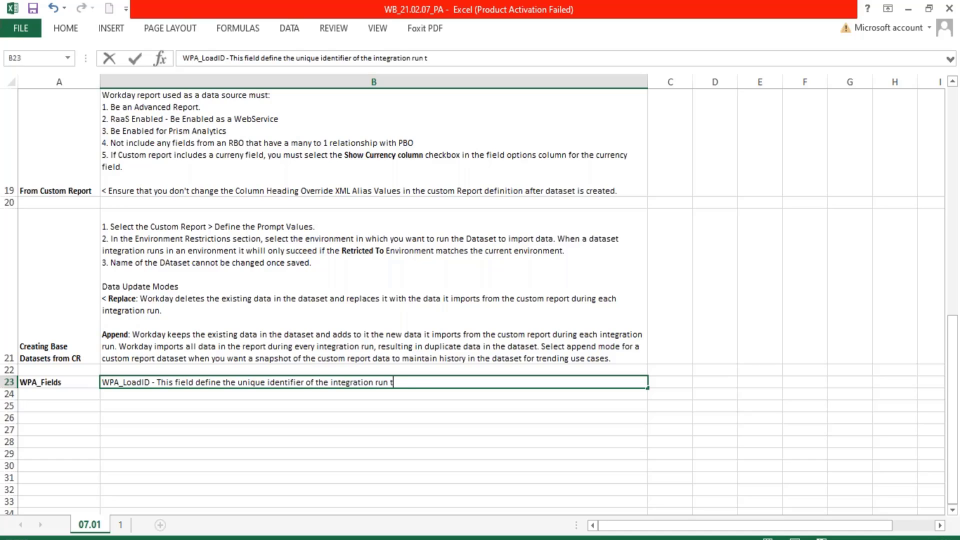
type("hat importe")
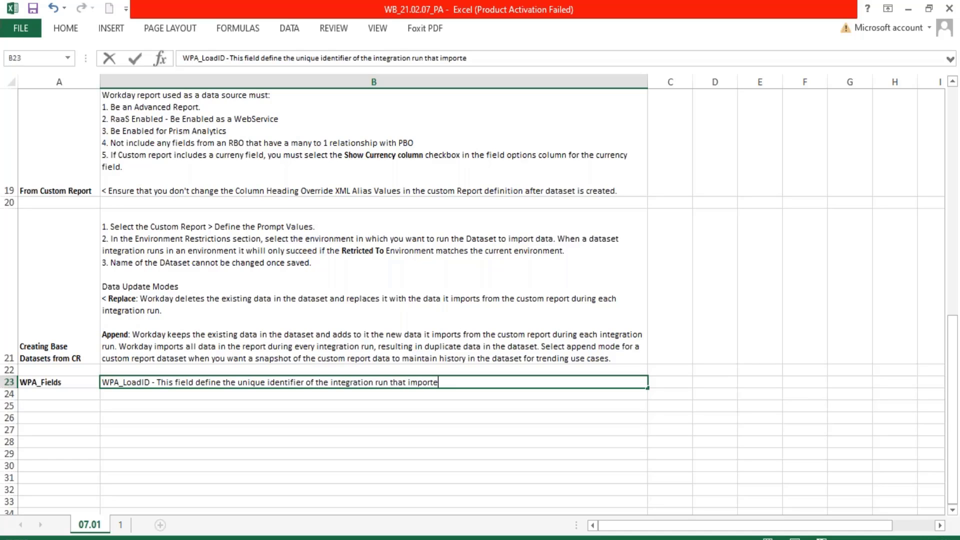
type("d the current row of d")
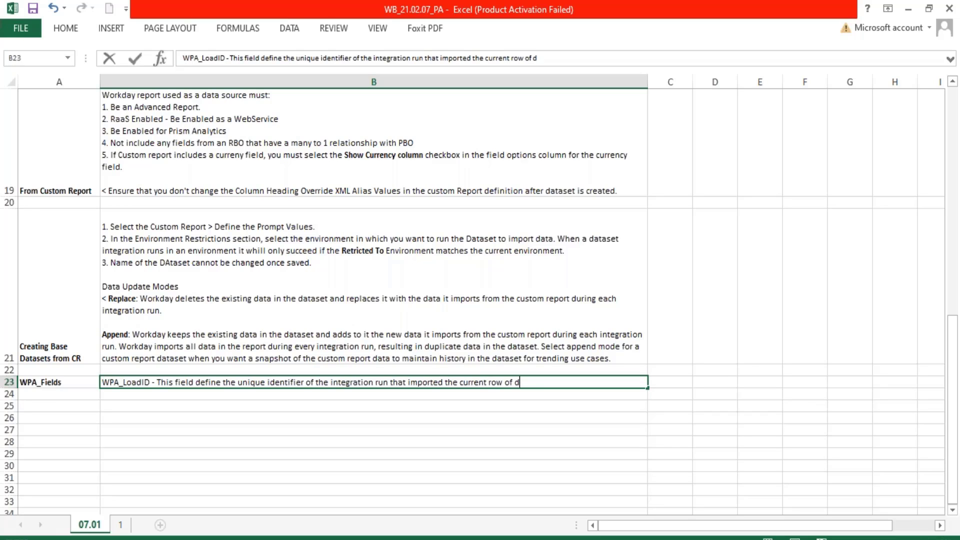
type("ata into the dataset")
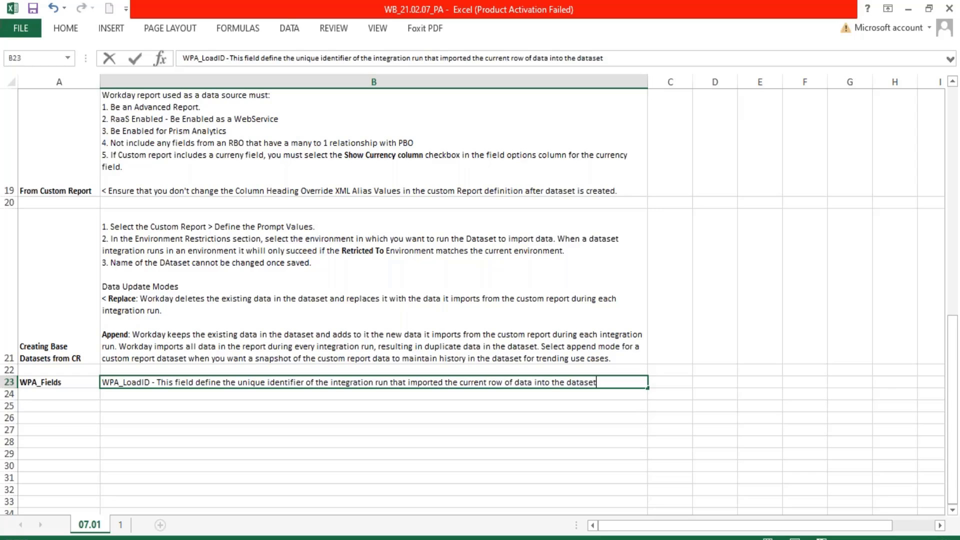
key("Return")
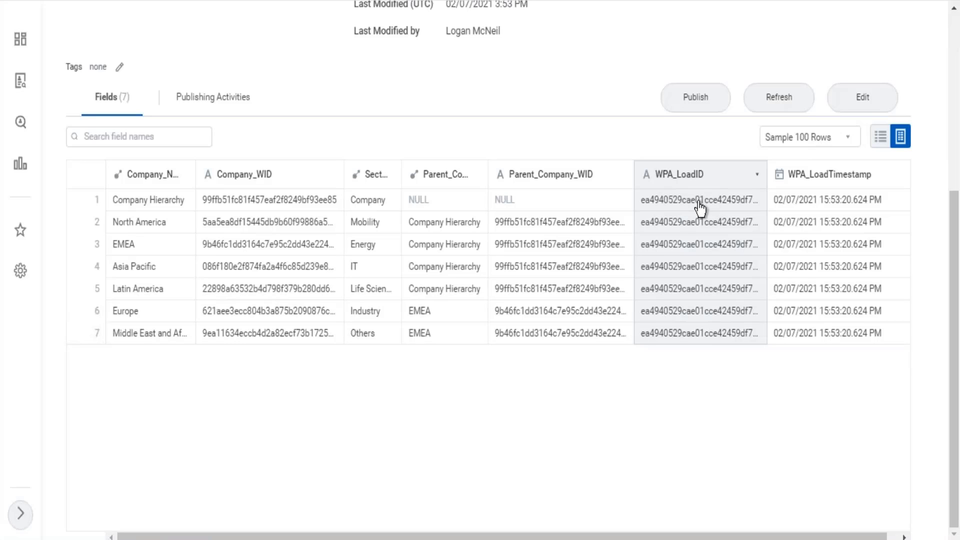
- In Workday, examine the WPA_LoadID value in the first row and the field's details
left_click_drag(668, 202, 754, 202)
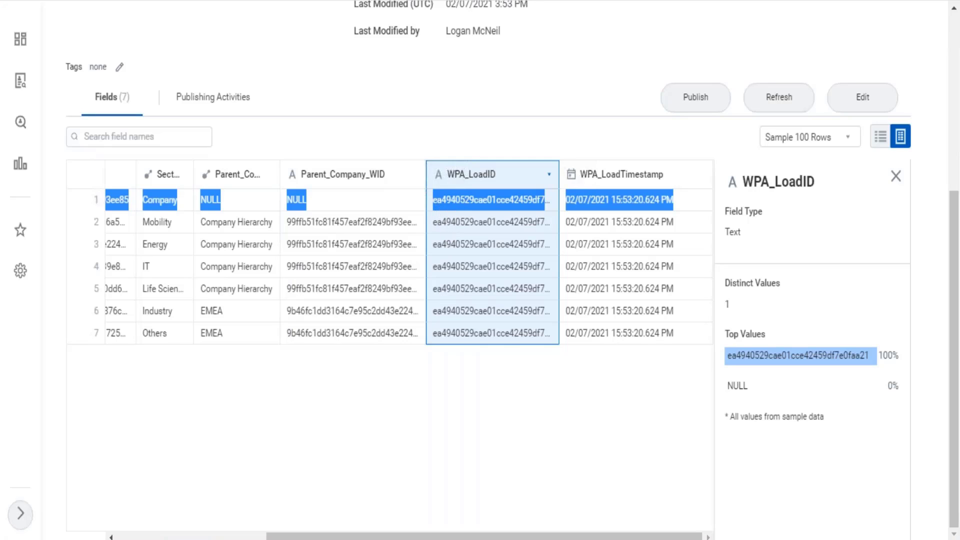
key("alt+Tab")
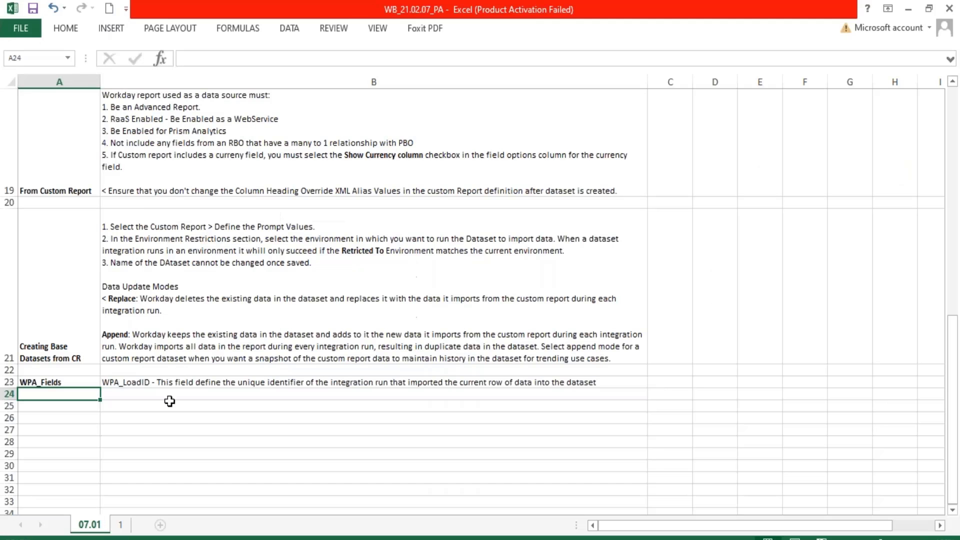
- In Excel B23, add the line "WPA_LoadTimeStamp - This fields defined the date and time of the integration run that imported the current row of data into the dataset."
double_click(622, 384)
type(".")
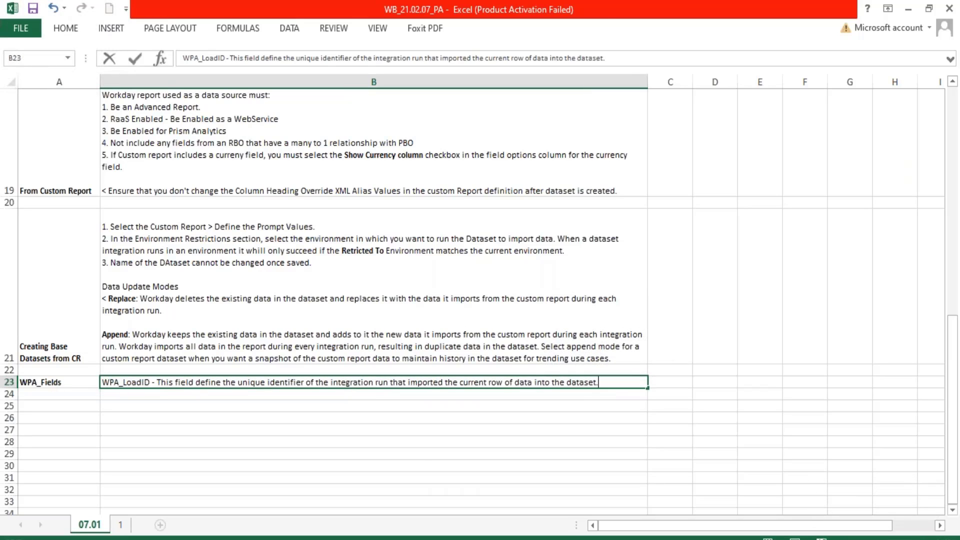
key("alt+Return")
type("WPA")
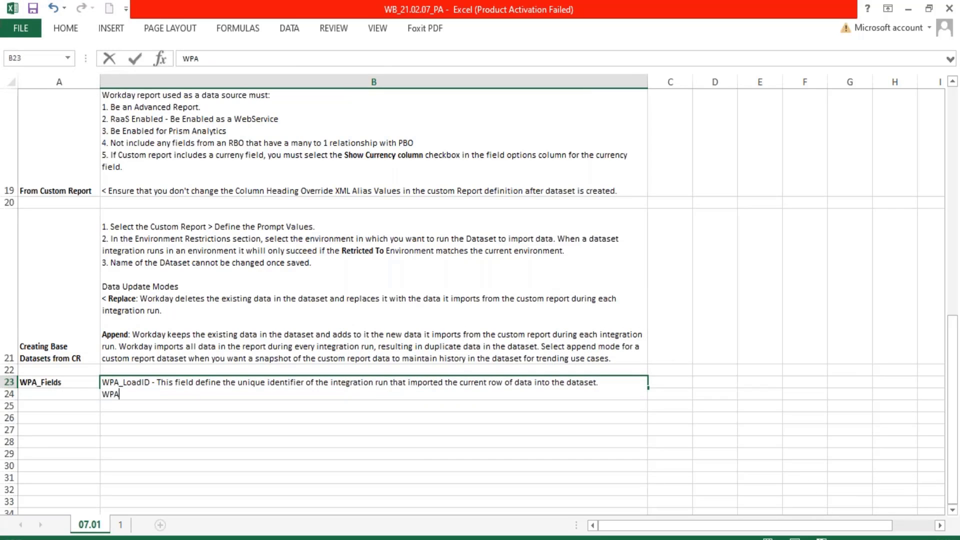
type("_LoadTimeSteam")
key("BackSpace")
key("BackSpace")
key("BackSpace")
type("am")
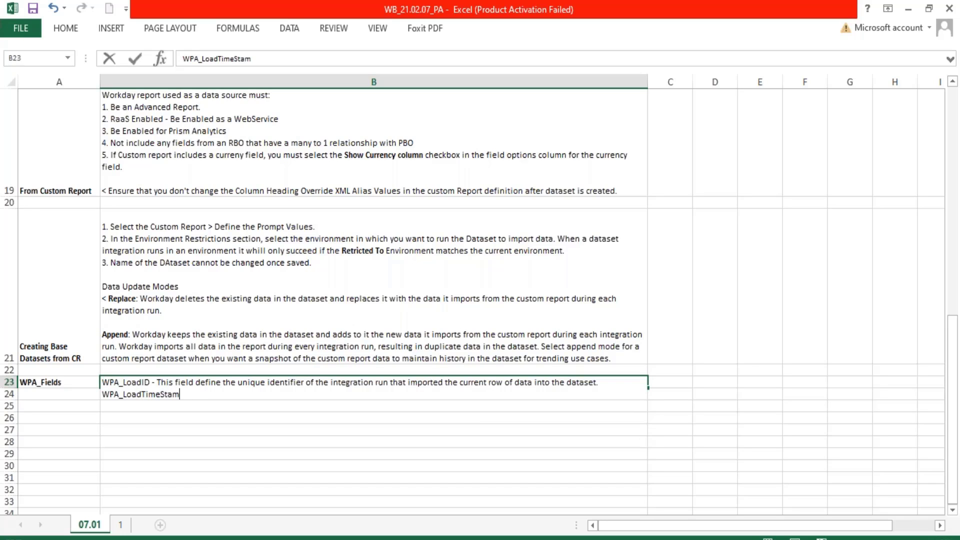
type("p - This fields")
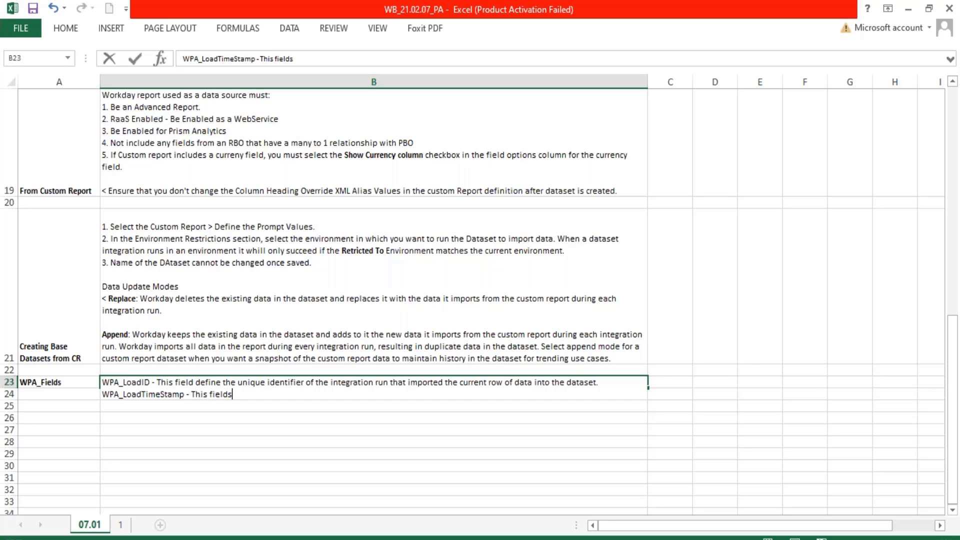
type(" defined the date a")
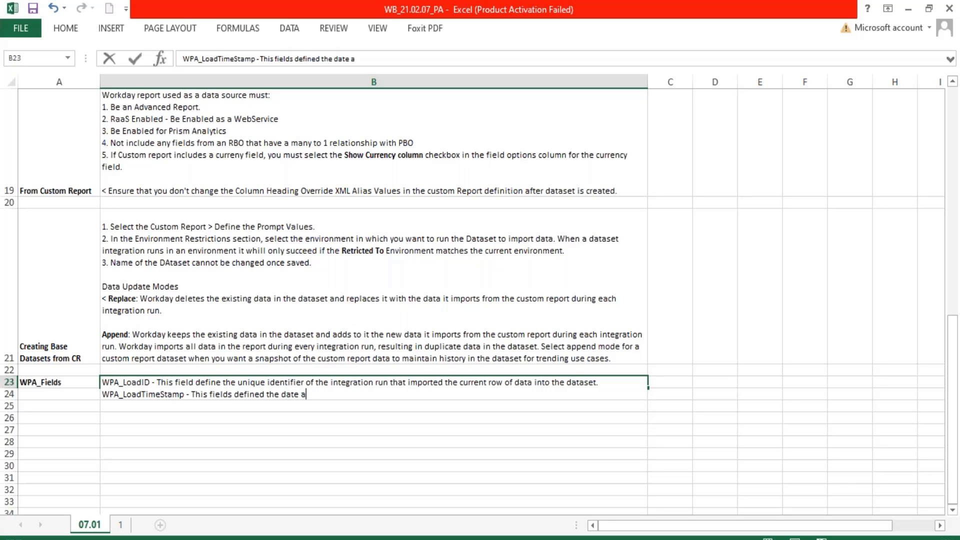
type("nd time of the integrat")
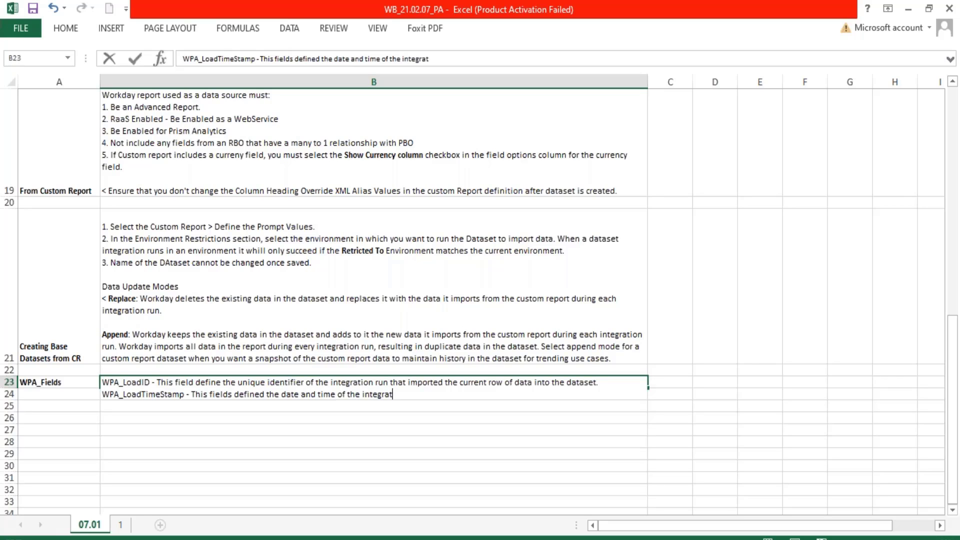
type("ion run that imported ")
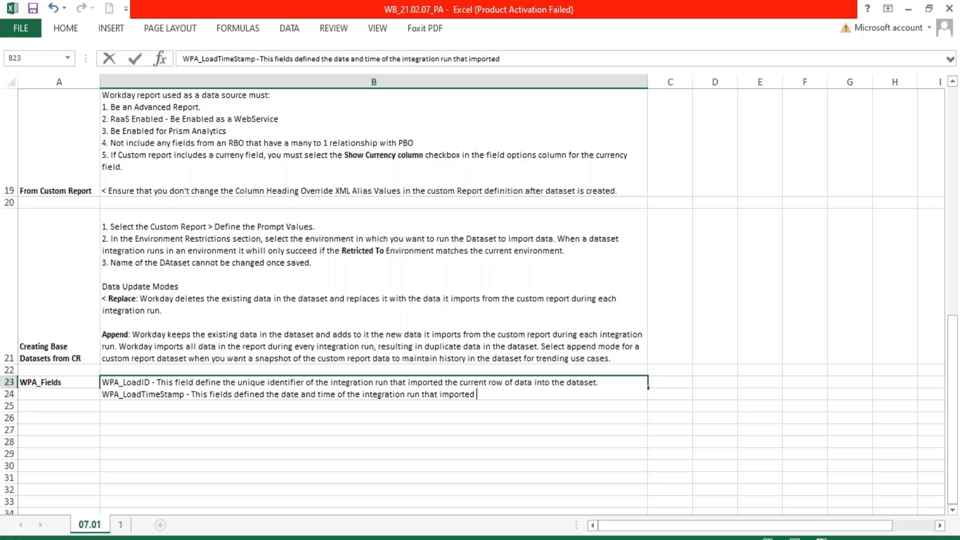
type("the current row of ")
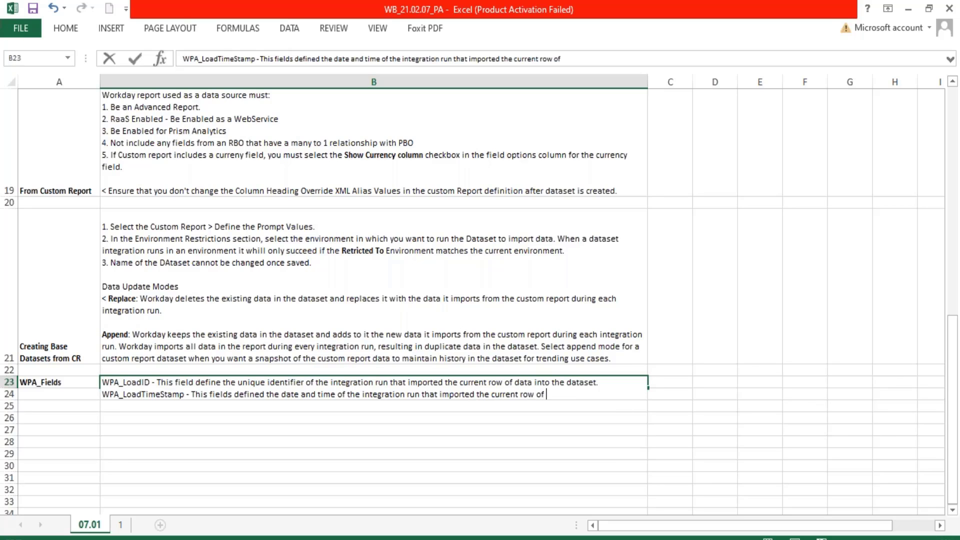
type("data into the dataset.")
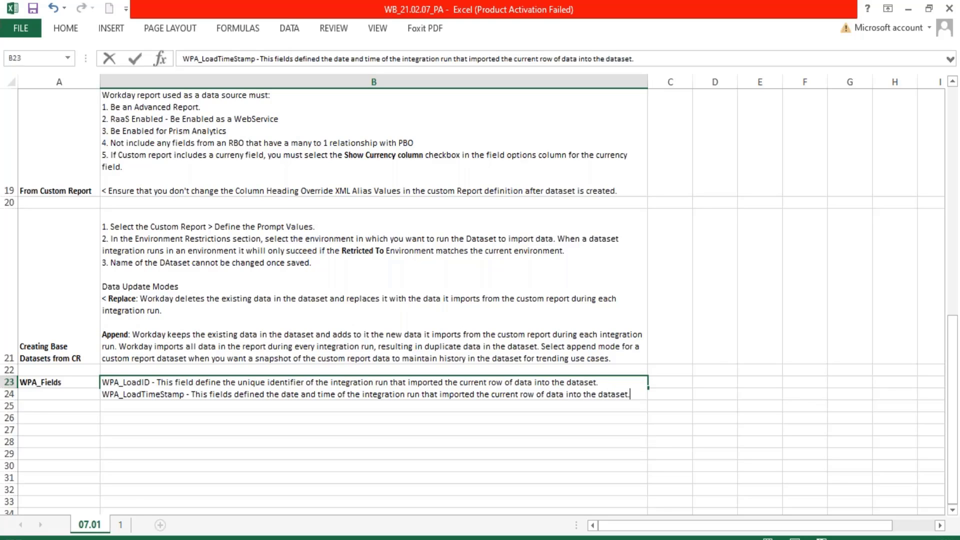
key("ctrl+Return")
key("Down")
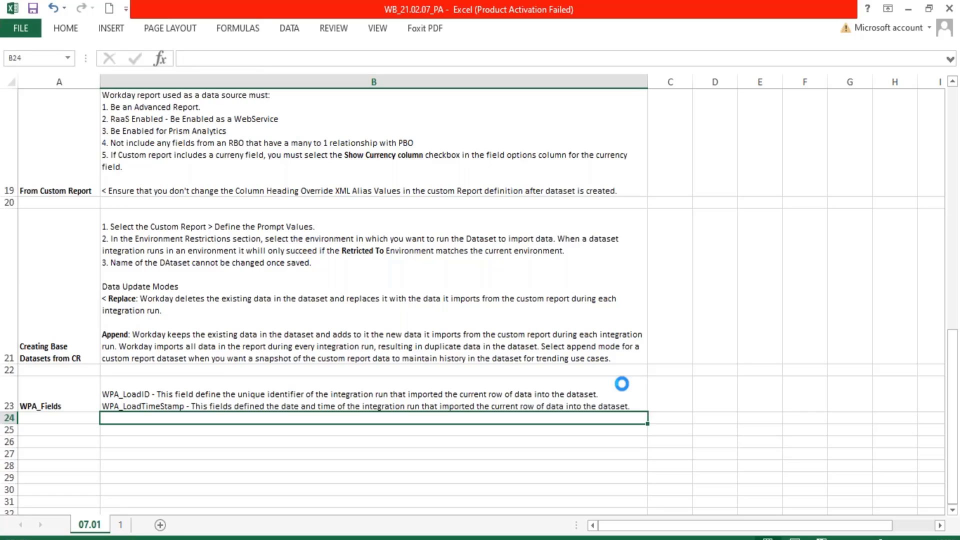
- Make the field names WPA_LoadID and WPA_LoadTimeStamp bold in cell B23 and save the workbook
double_click(138, 393)
left_click_drag(138, 393, 102, 394)
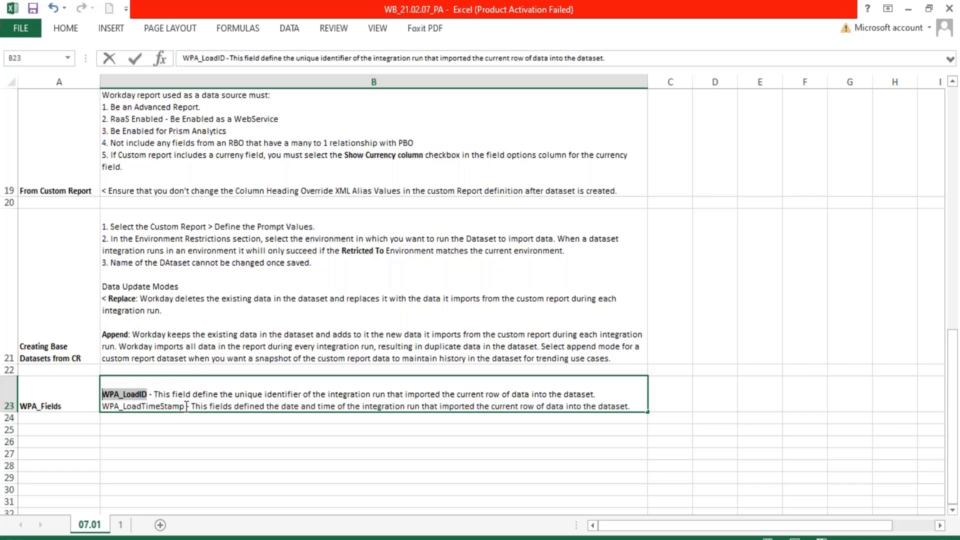
left_click_drag(184, 406, 94, 404)
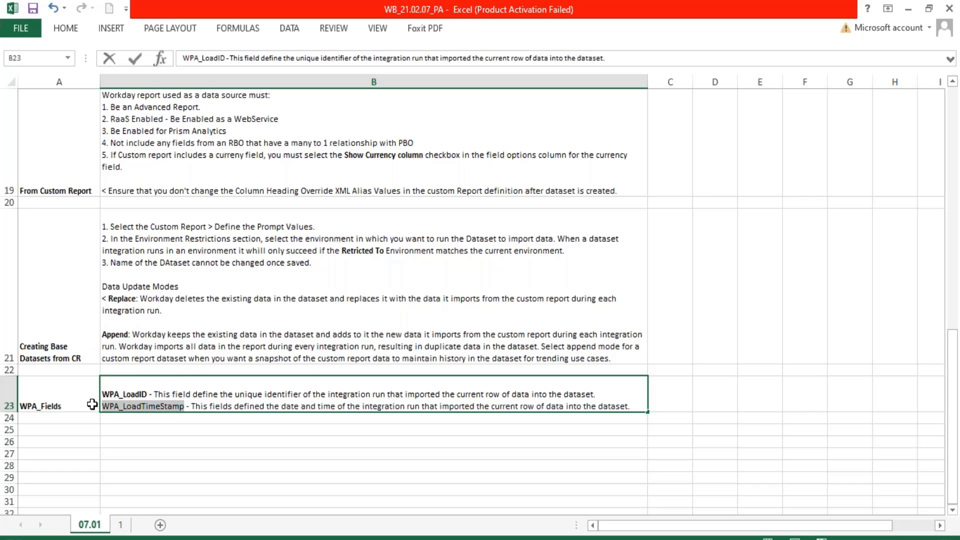
key("ctrl+b")
left_click(163, 443)
key("ctrl+s")
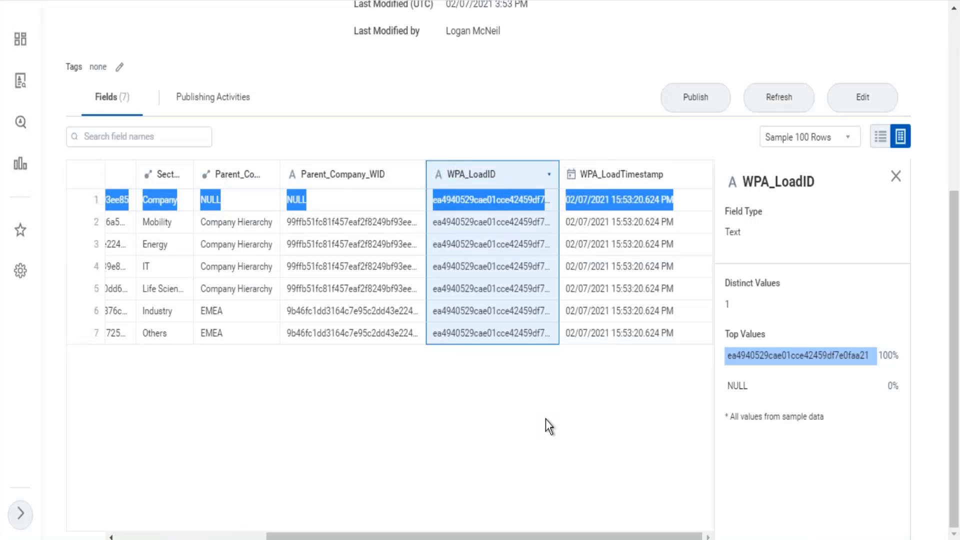
- In Workday, refresh the dataset and show its sample rows as a table
left_click(545, 420)
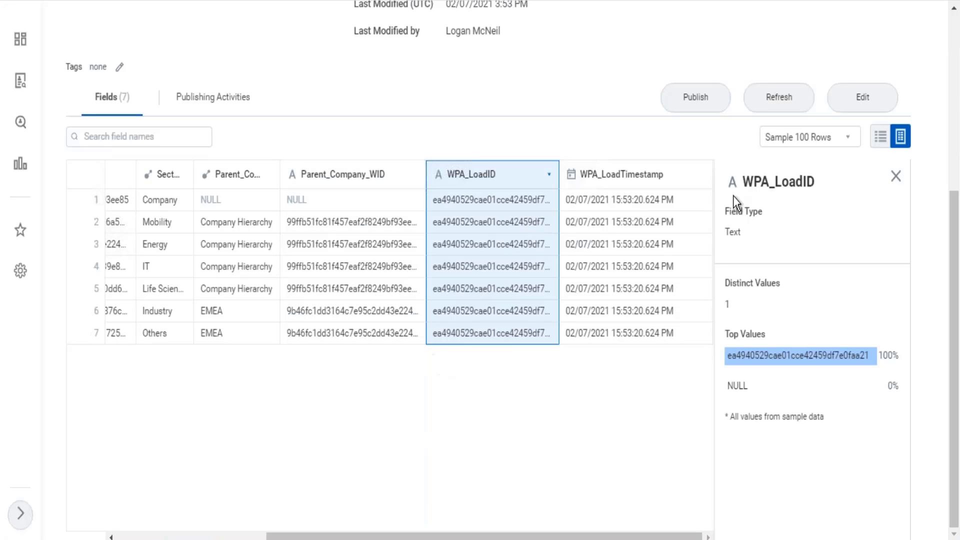
left_click(788, 107)
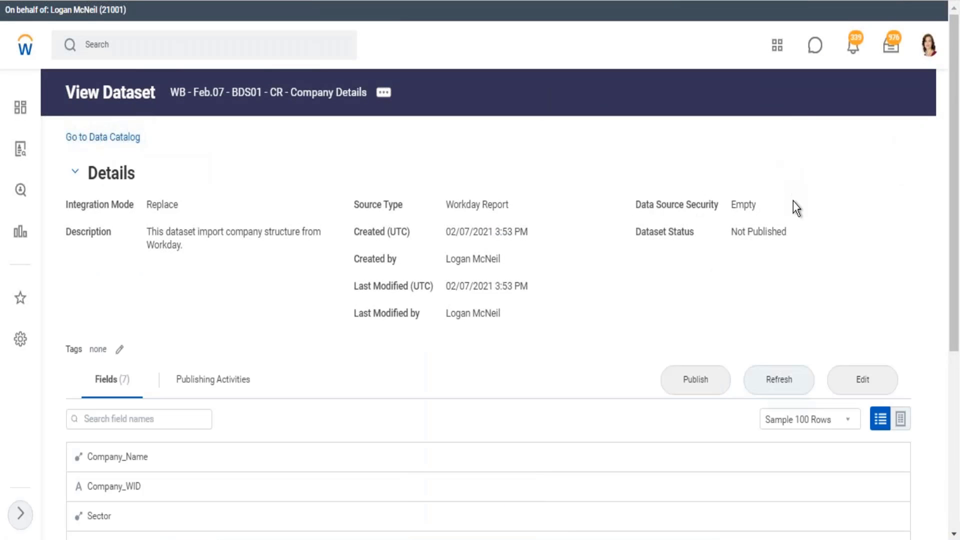
scroll(797, 202, "down", 5)
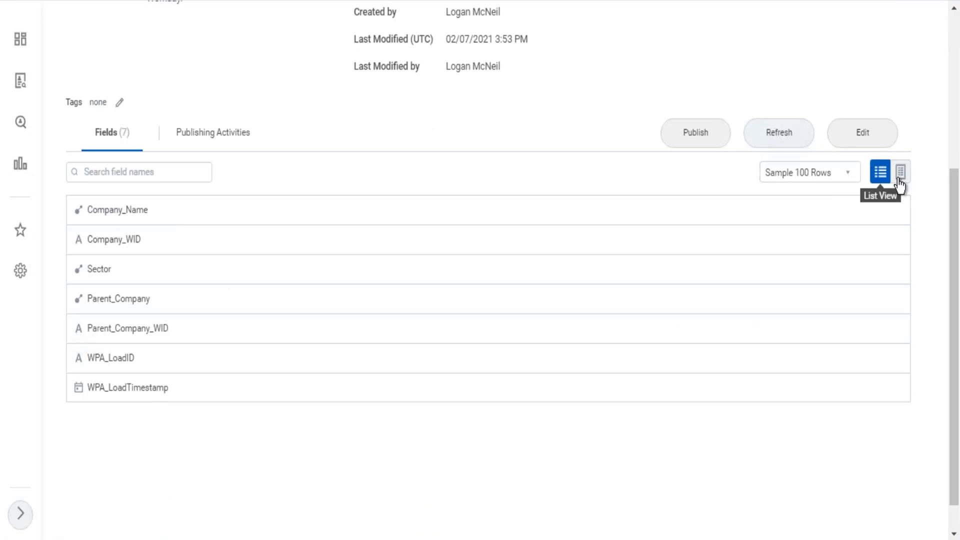
left_click(901, 173)
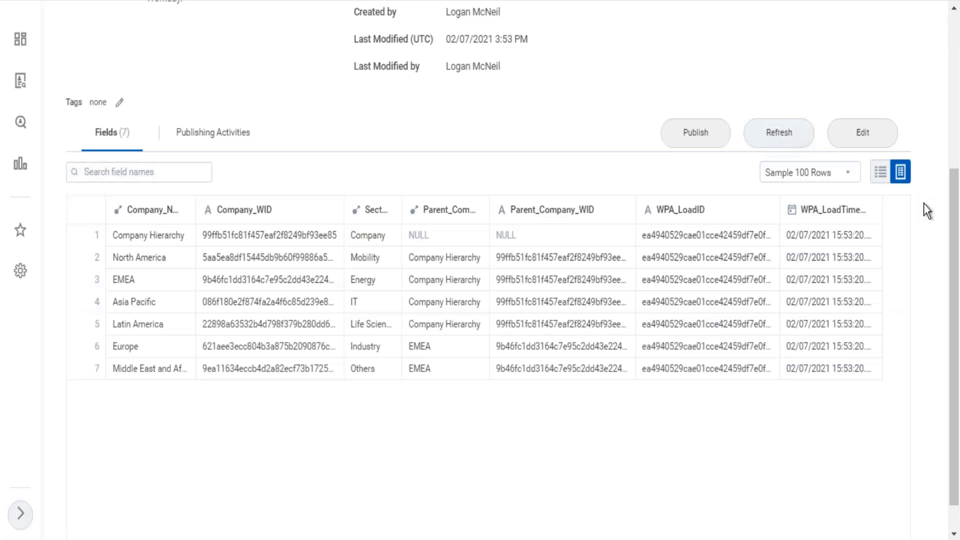
- Check the WPA_LoadTimestamp field details, close them, and widen the WPA_LoadTimestamp column to read its full values
left_click(840, 210)
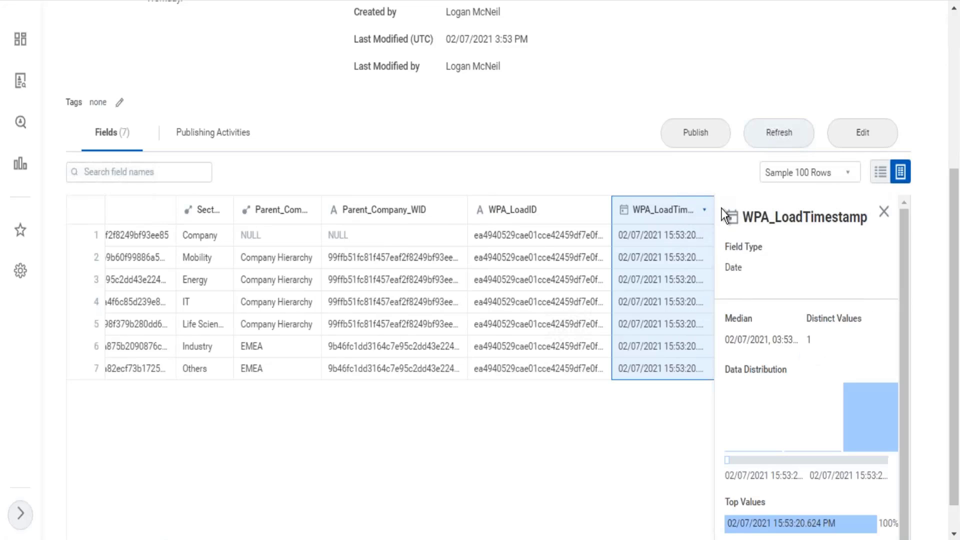
left_click(884, 212)
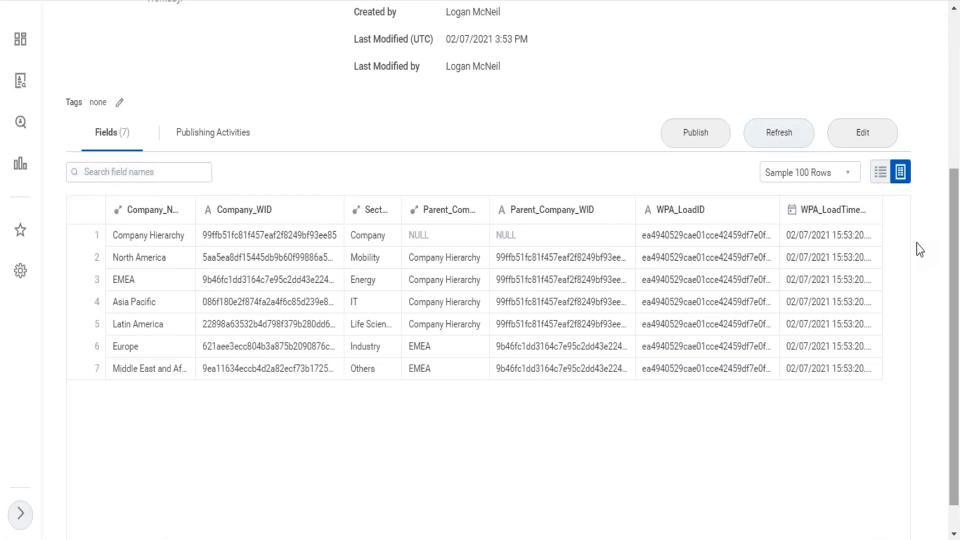
left_click_drag(781, 210, 785, 253)
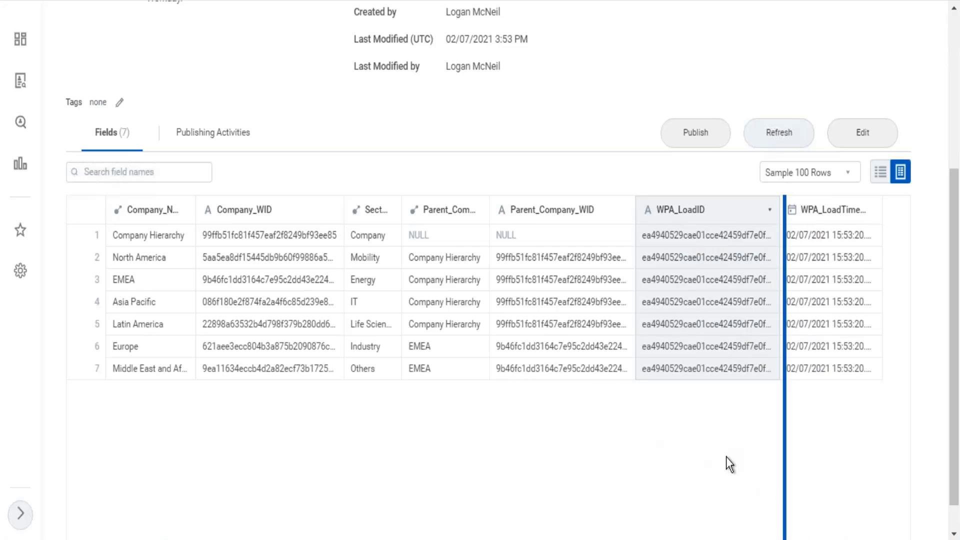
left_click_drag(727, 457, 727, 458)
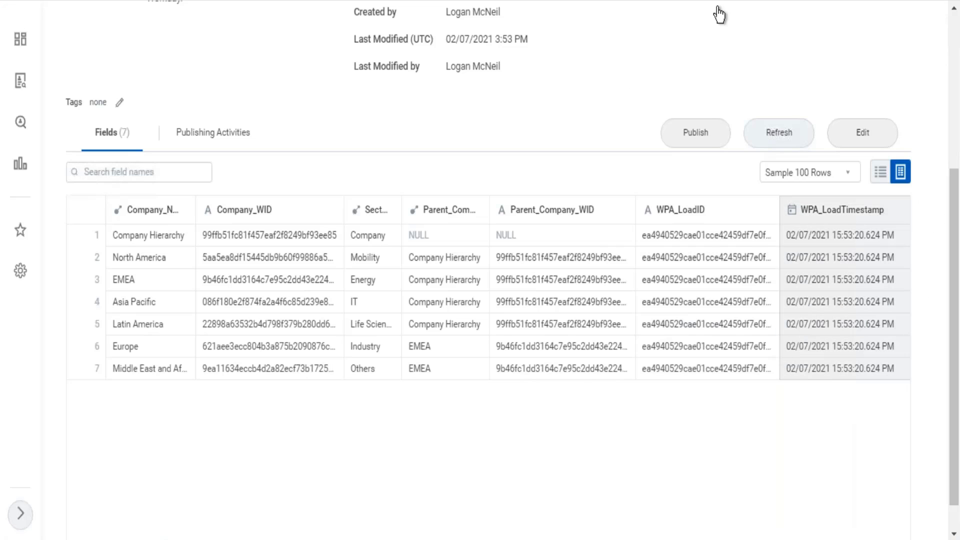
- Refresh the dataset and review its description, source type, creation and modification details, data source security and dataset status
left_click(806, 138)
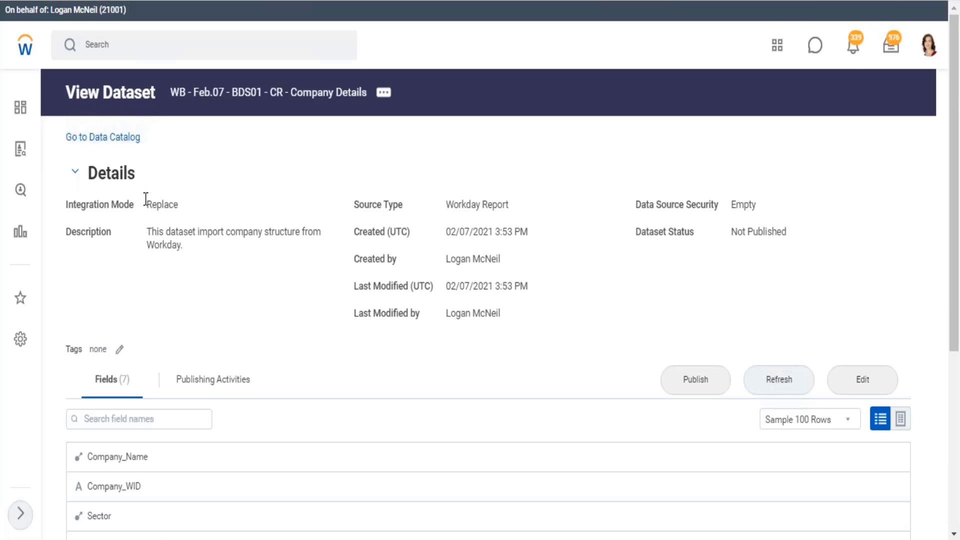
left_click_drag(146, 204, 172, 245)
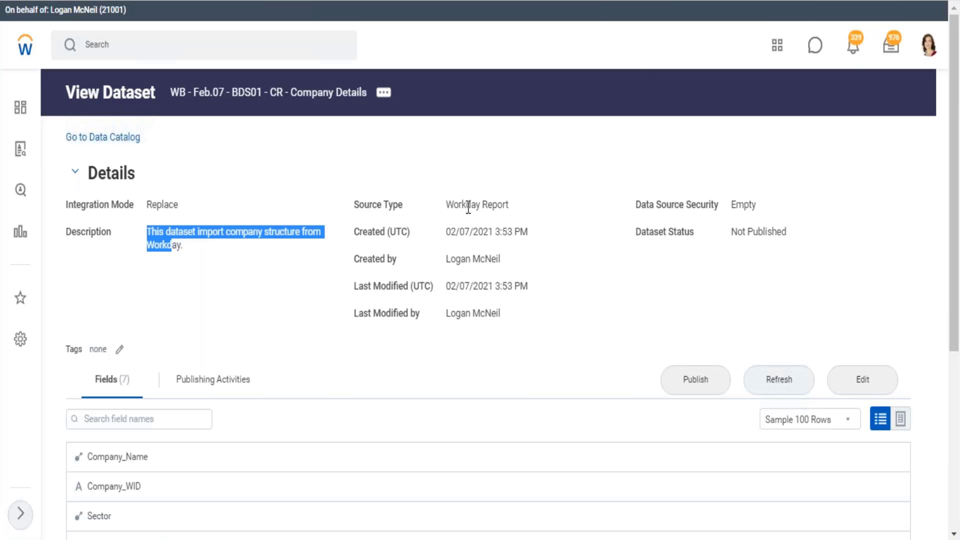
left_click_drag(459, 205, 507, 206)
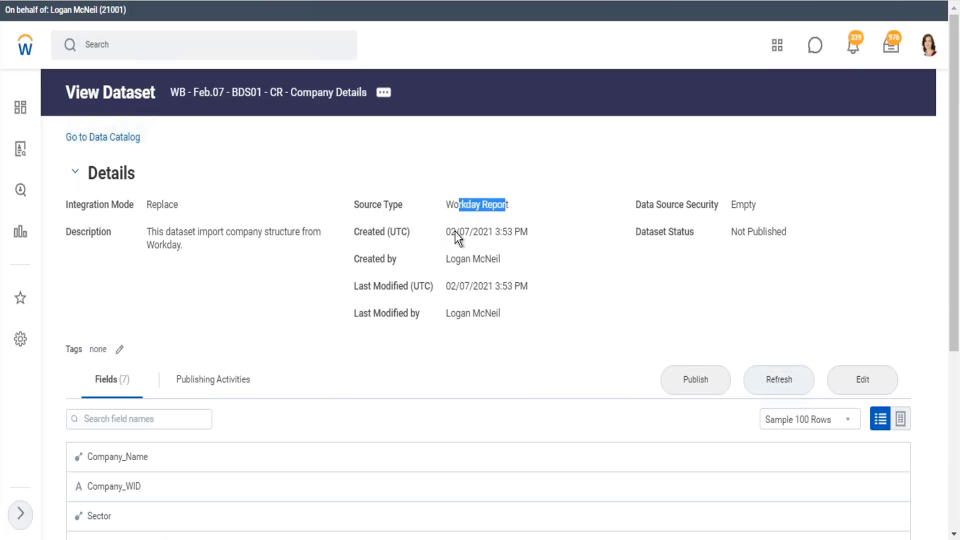
left_click_drag(446, 232, 508, 232)
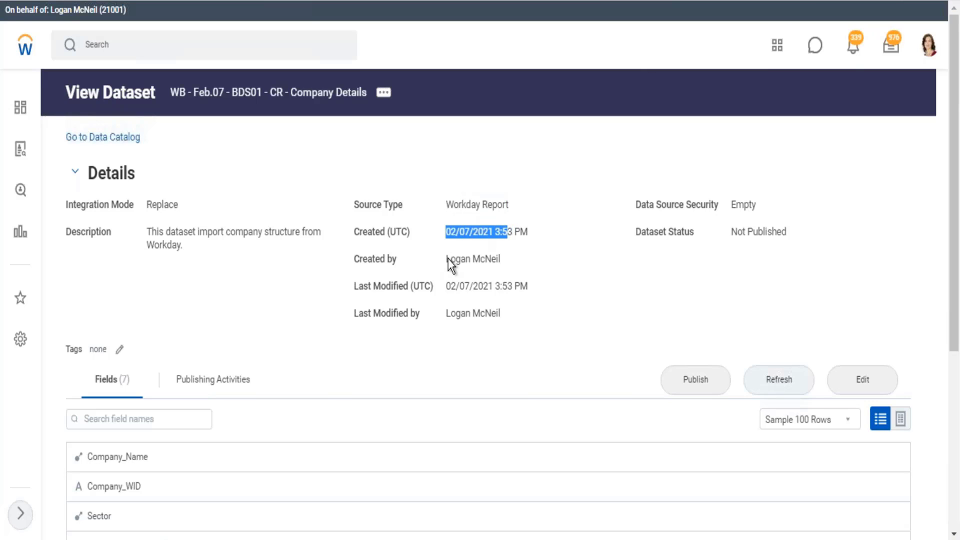
left_click_drag(448, 259, 486, 258)
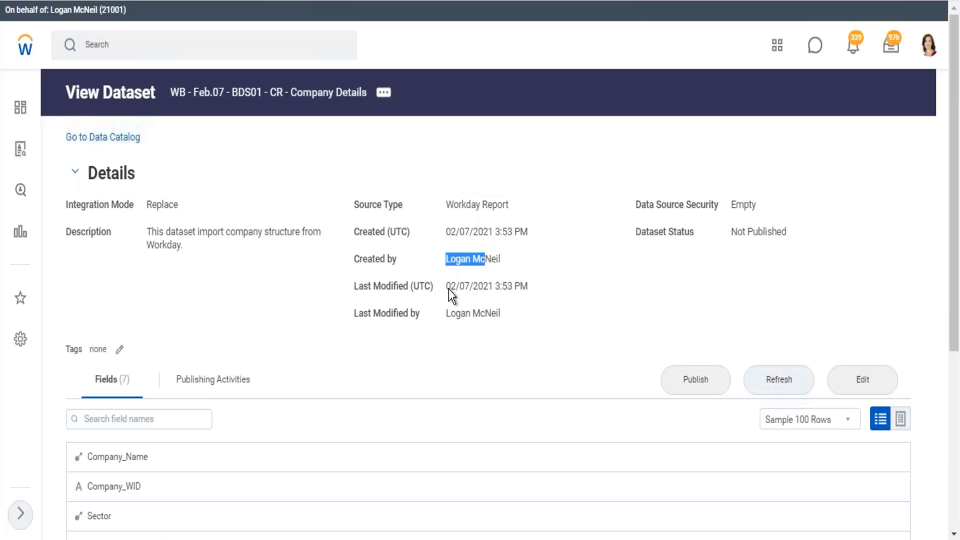
left_click_drag(451, 286, 522, 286)
left_click_drag(494, 231, 521, 241)
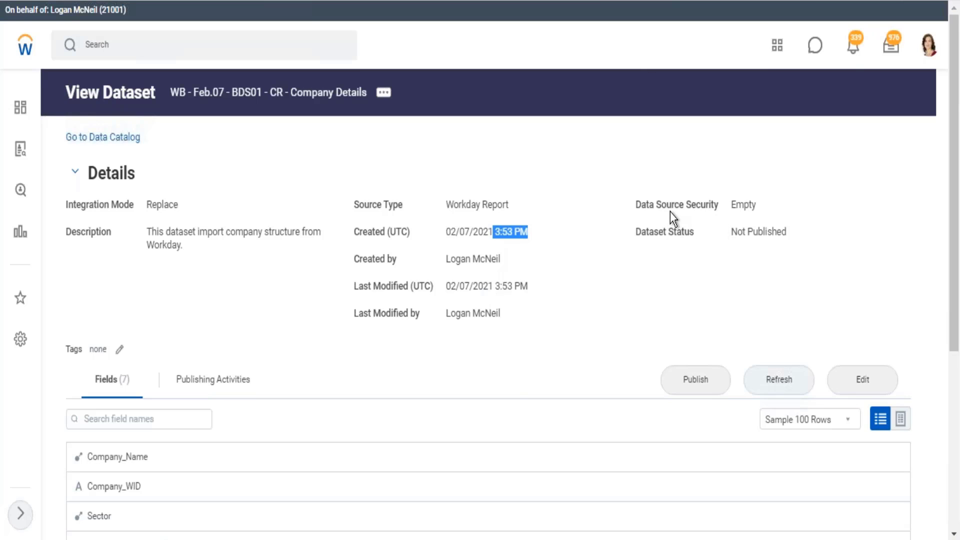
left_click_drag(750, 201, 731, 205)
left_click_drag(693, 233, 788, 232)
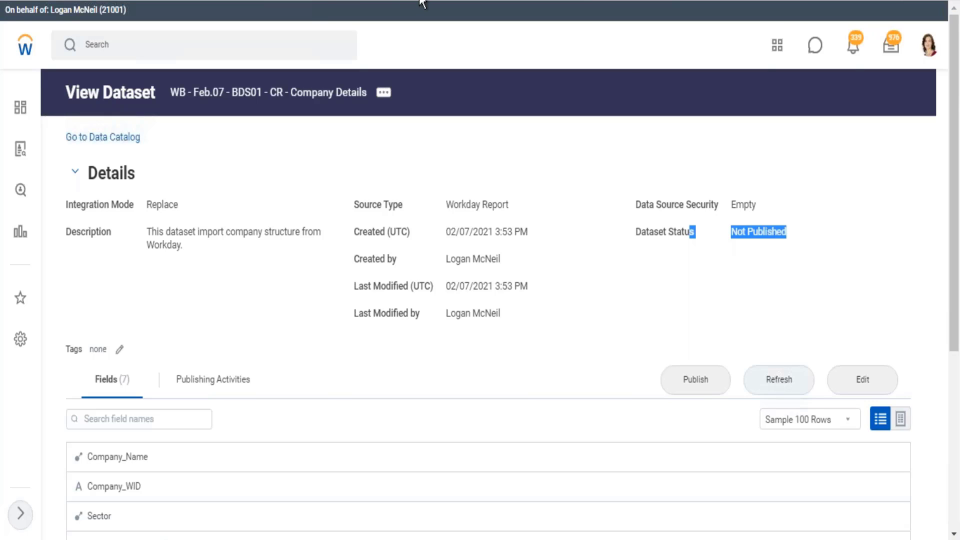
- Edit the dataset's tags and enter "WB - Feb.07" as the name of a new tag
scroll(122, 267, "down", 2)
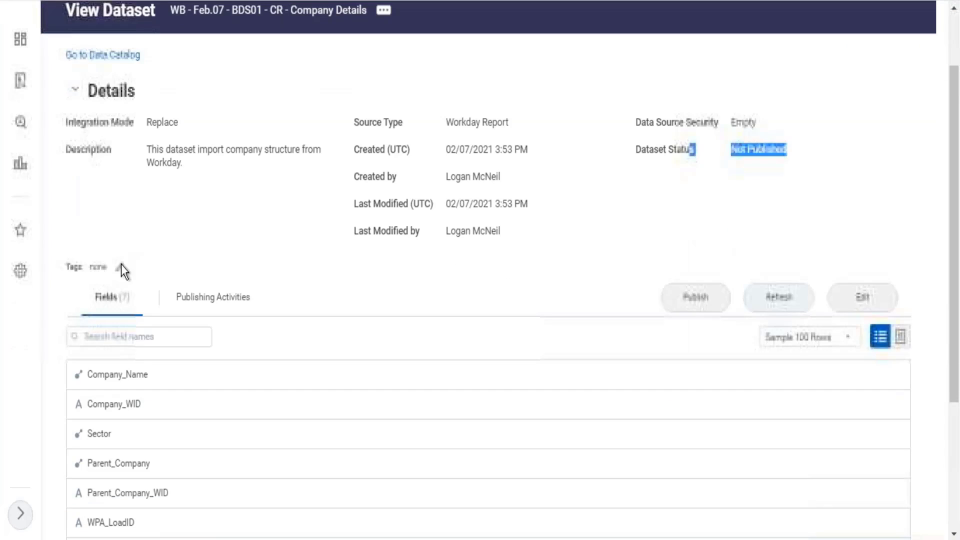
triple_click(77, 269)
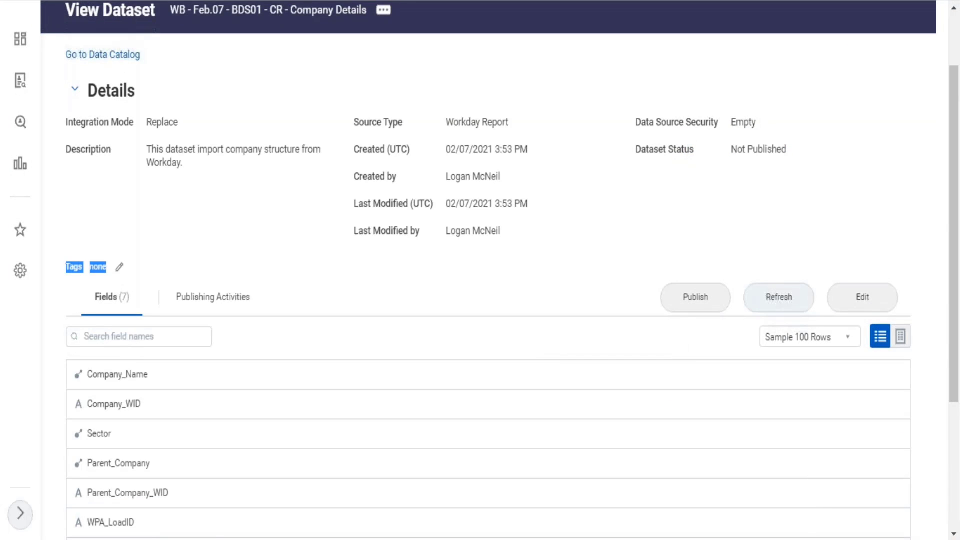
left_click_drag(76, 269, 197, 244)
left_click(107, 274)
left_click(120, 267)
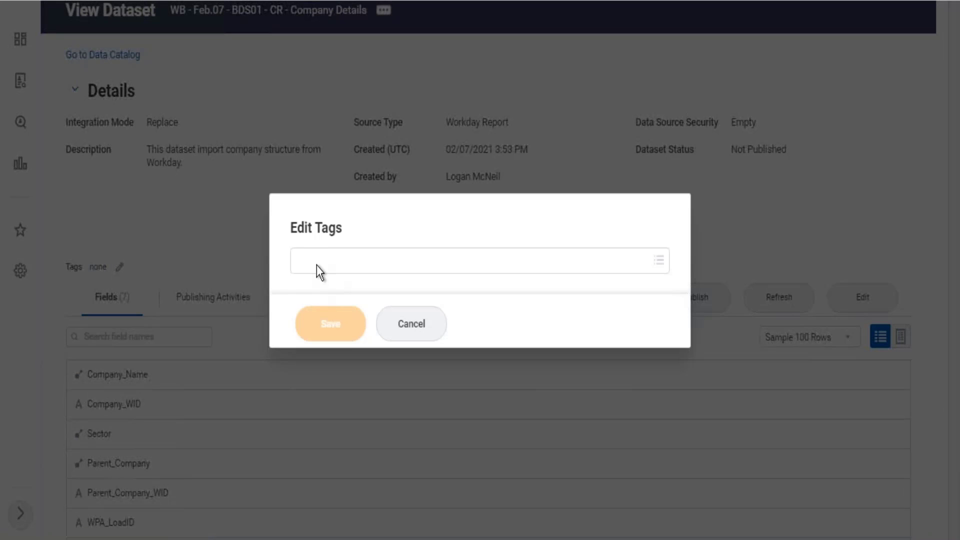
left_click(317, 266)
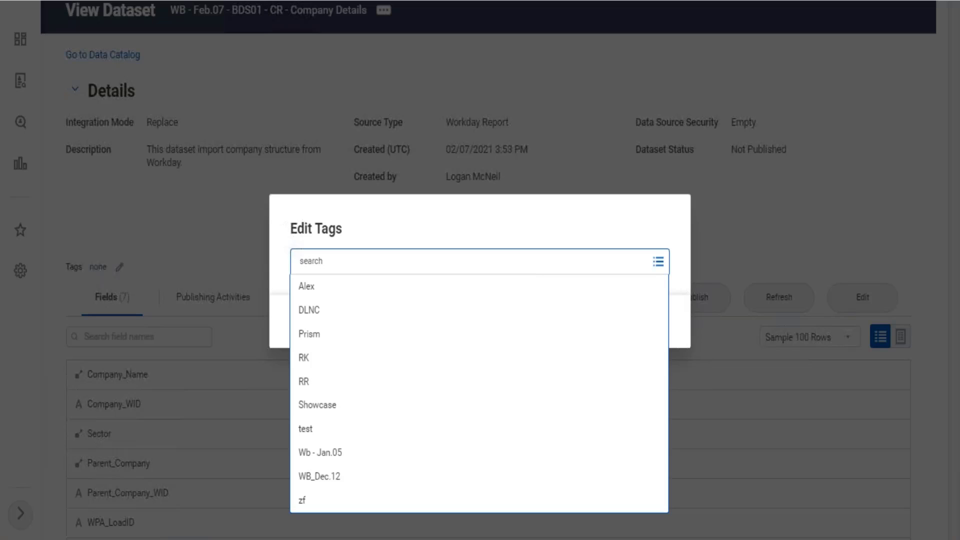
type("wb")
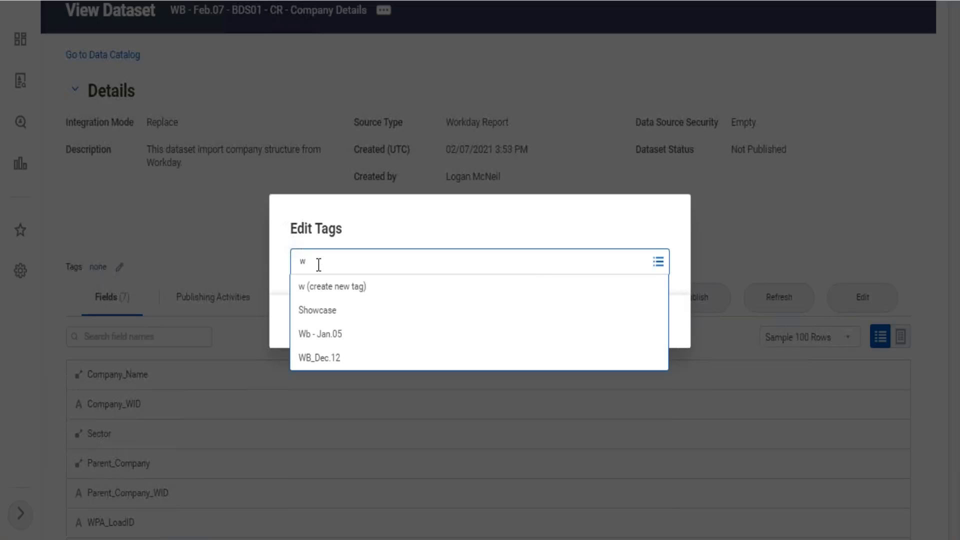
key("BackSpace")
key("BackSpace")
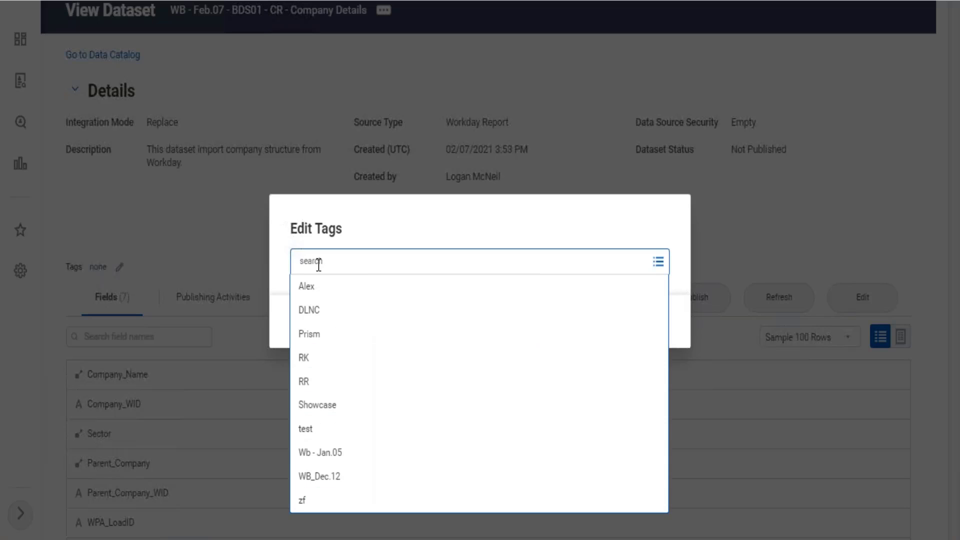
type("WB - ")
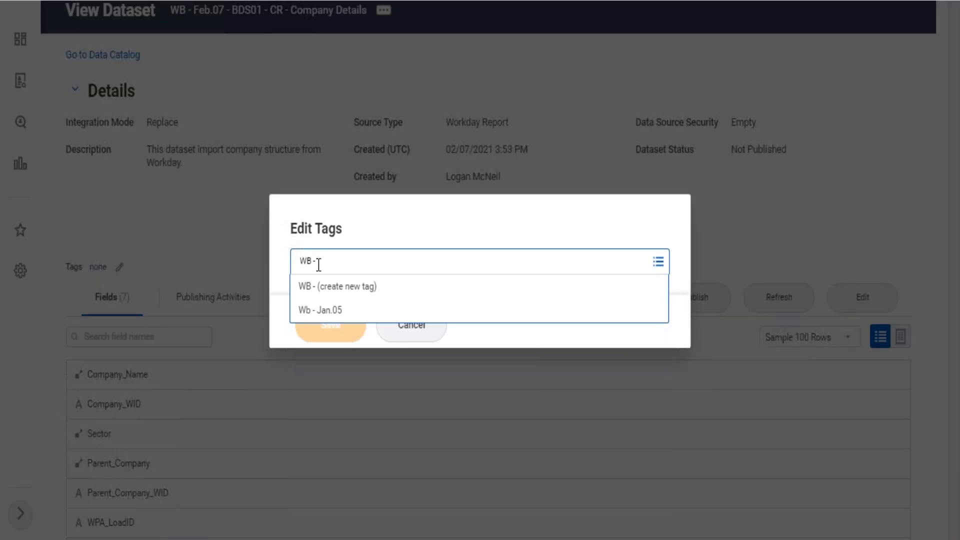
type("Feb.07")
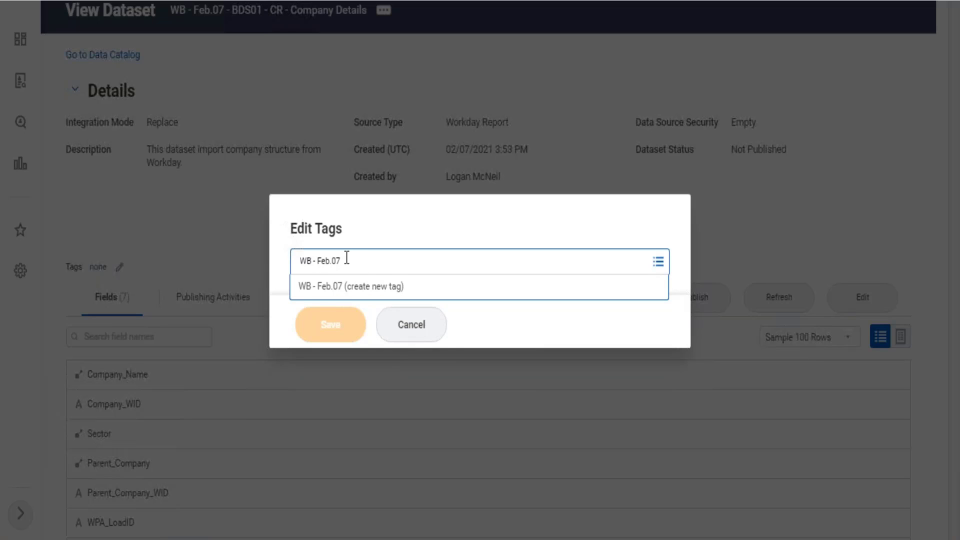
- Create the new tag WB - Feb.07 on the Company Details dataset and save the tags
left_click(372, 293)
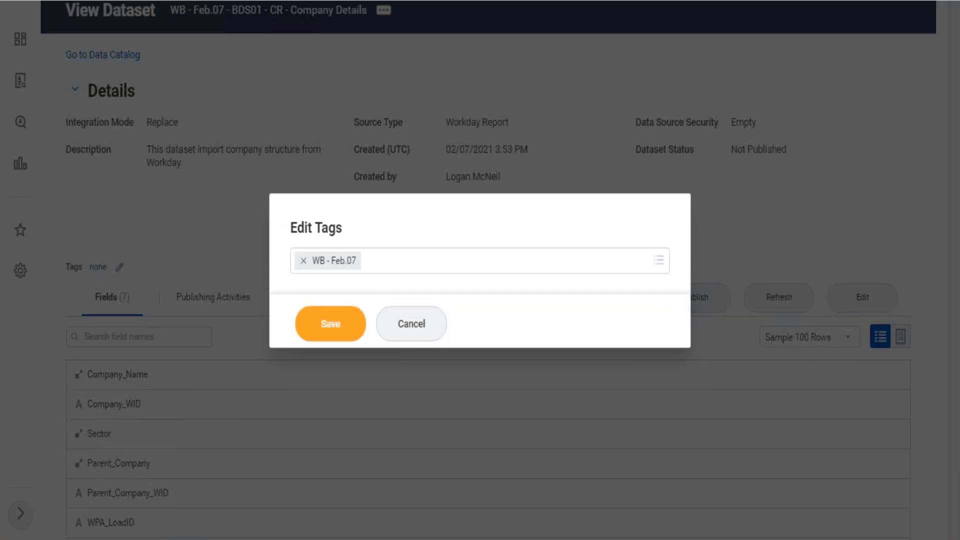
left_click(349, 320)
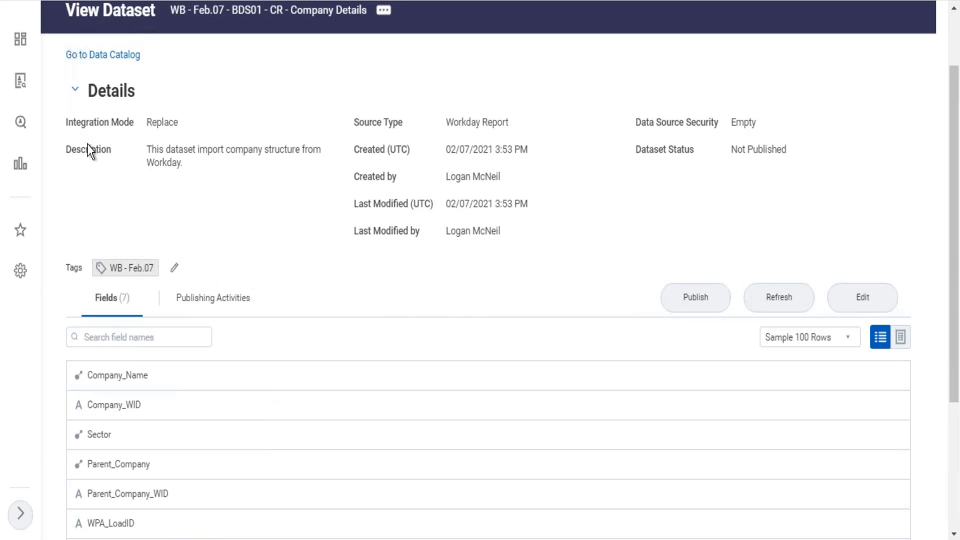
scroll(127, 152, "up", 2)
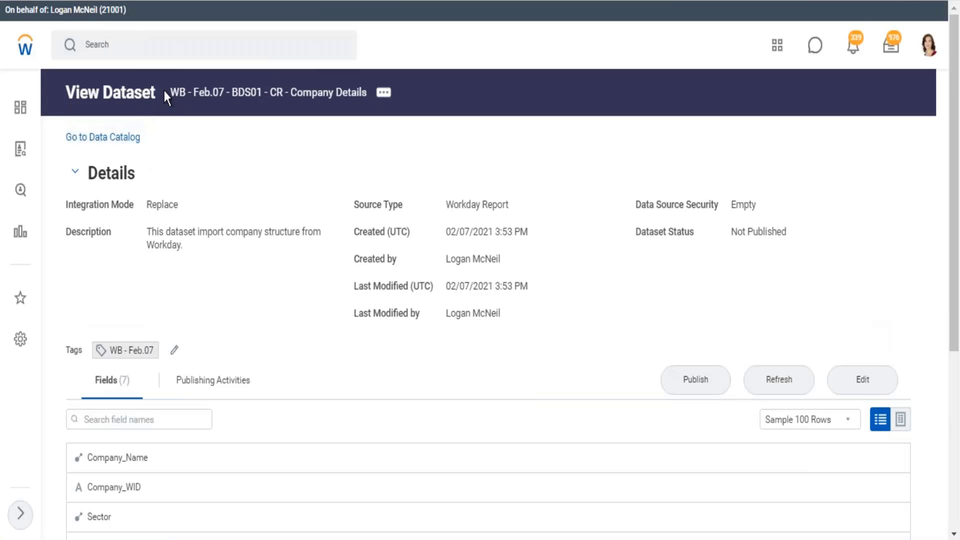
left_click_drag(169, 89, 382, 92)
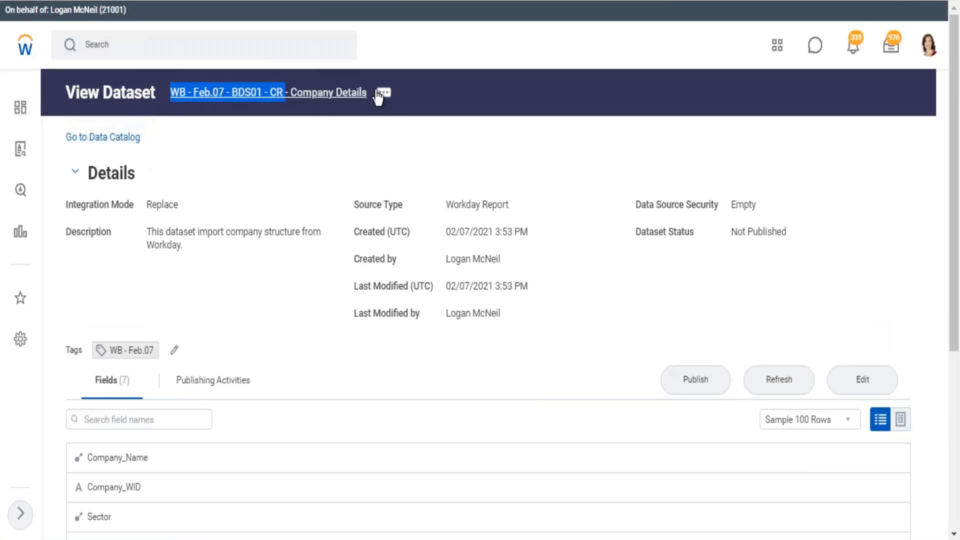
left_click(615, 83)
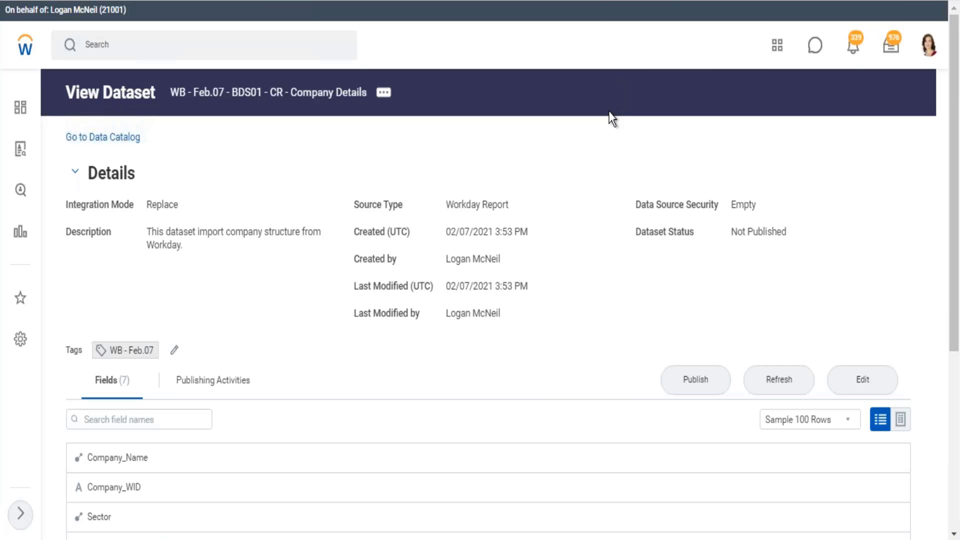
- Open the Company Details dataset for editing and examine its primary pipeline name and Parse stage
scroll(671, 78, "down", 2)
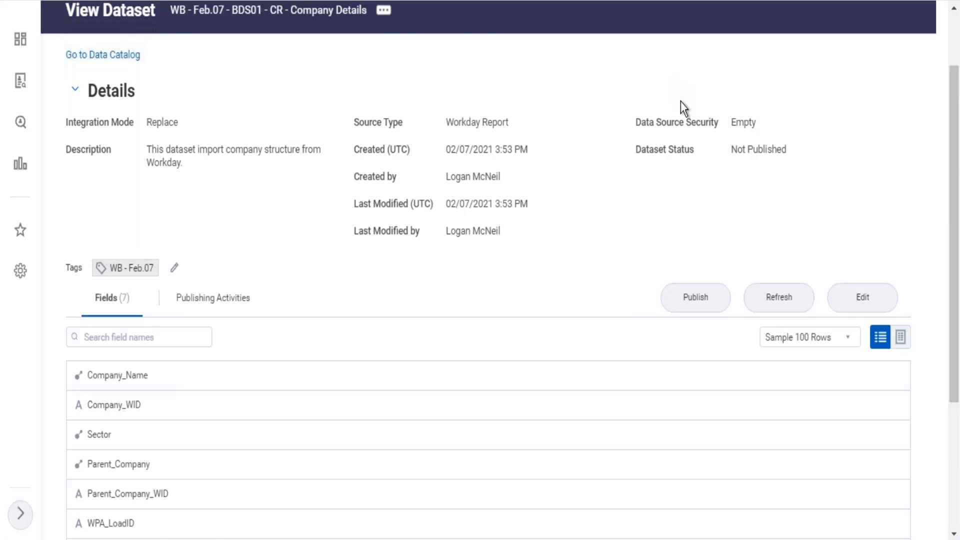
scroll(680, 101, "down", 4)
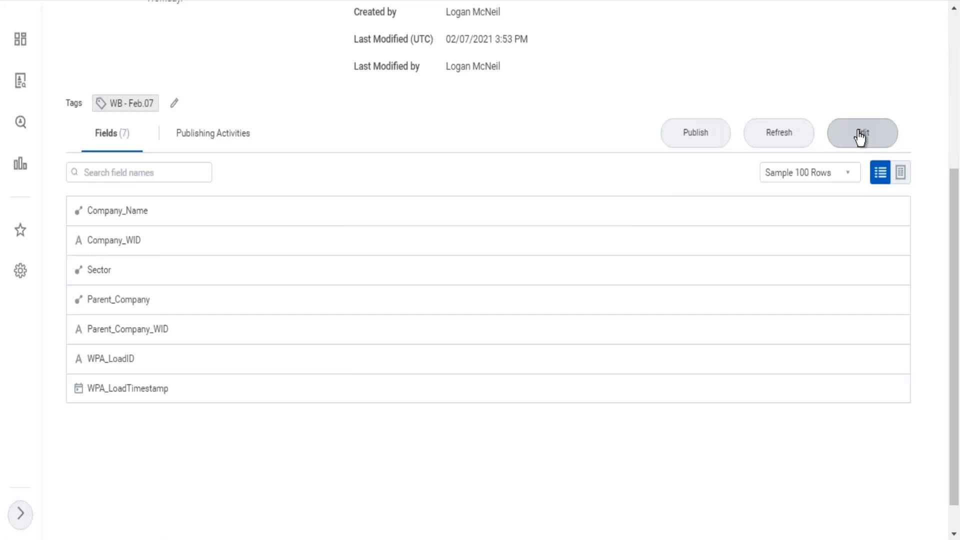
left_click(861, 137)
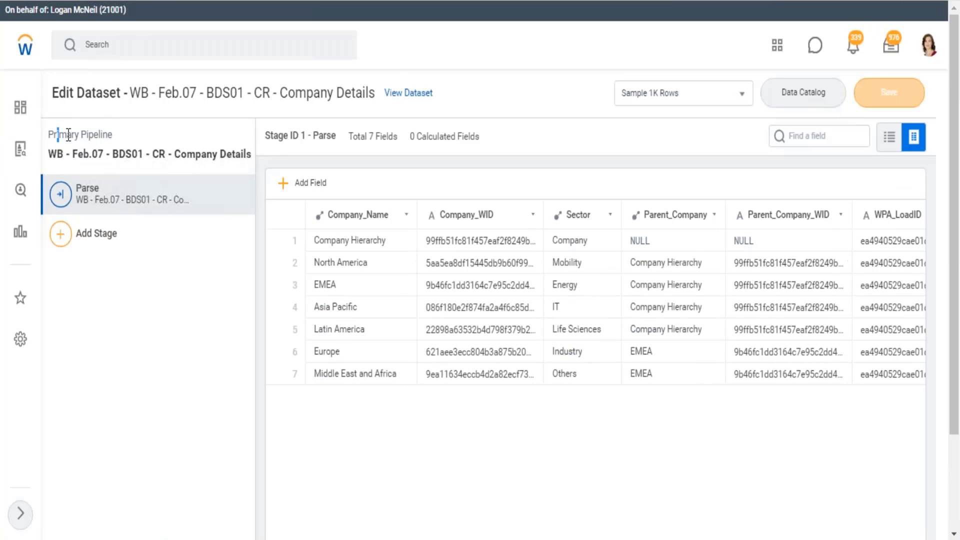
left_click_drag(69, 135, 106, 136)
left_click_drag(56, 154, 254, 152)
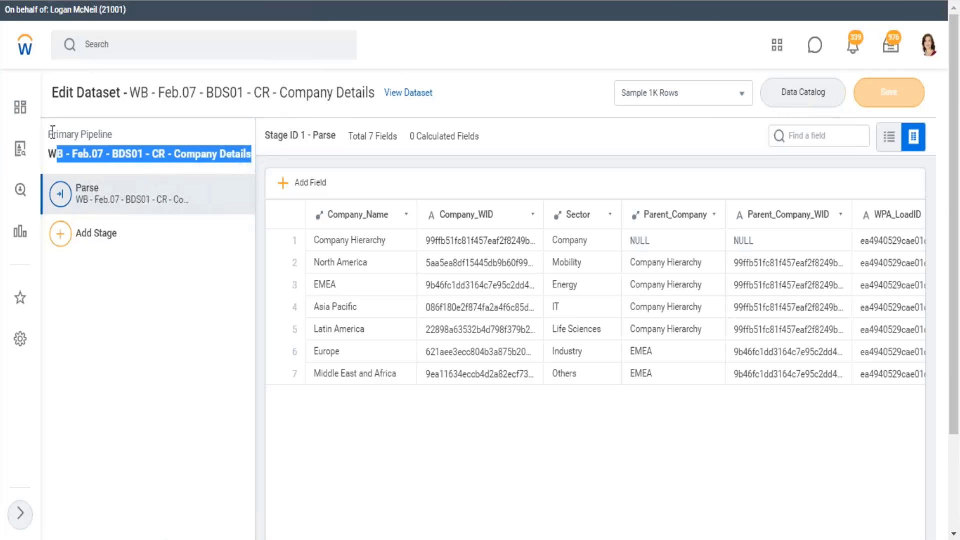
left_click_drag(52, 131, 107, 127)
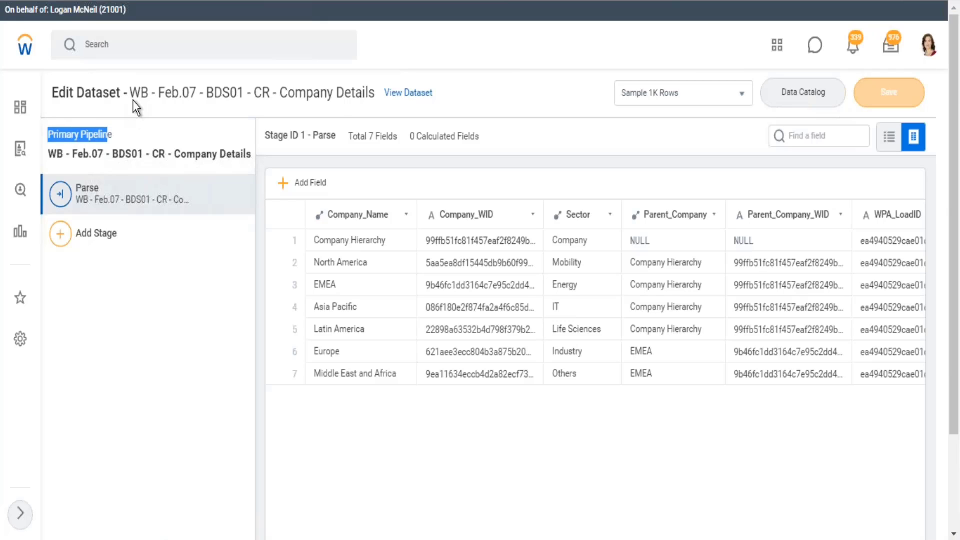
left_click_drag(131, 93, 375, 94)
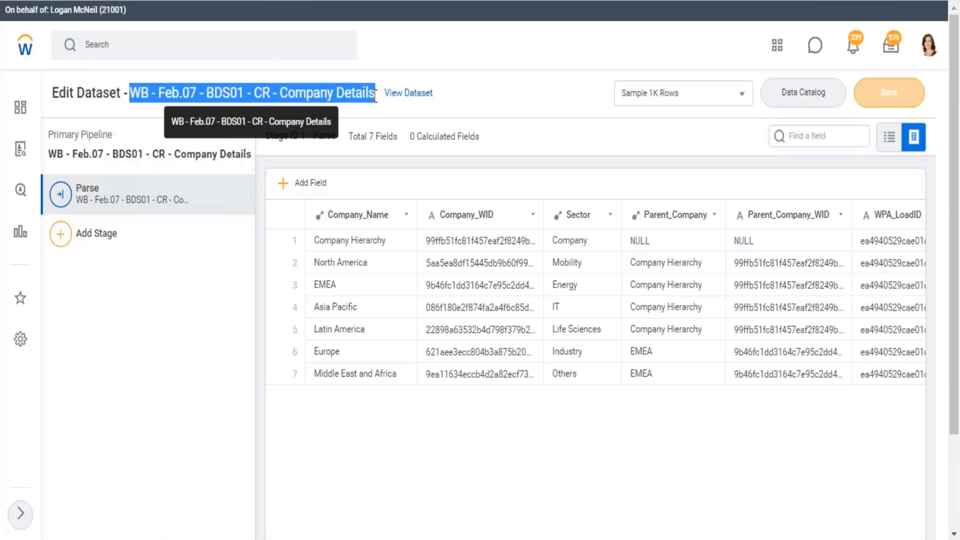
left_click_drag(49, 154, 259, 146)
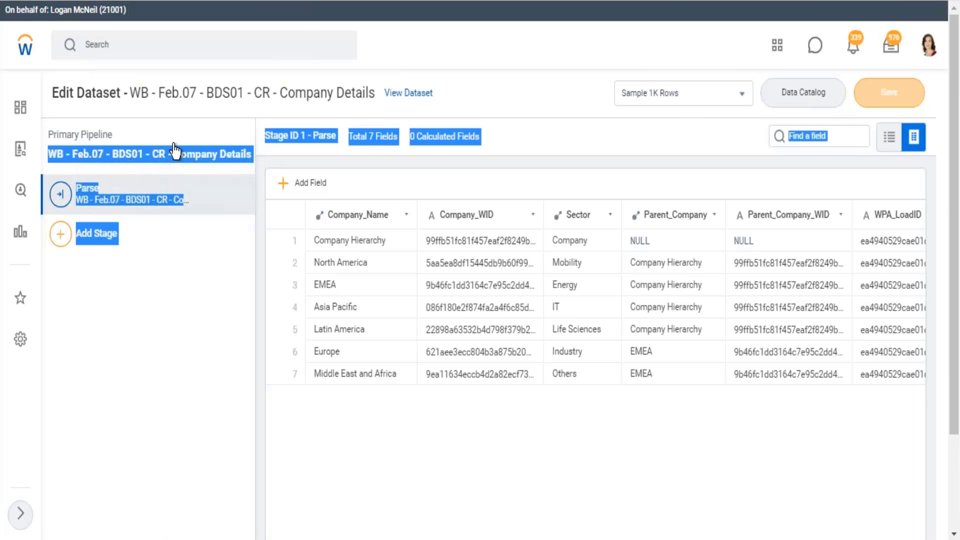
left_click(108, 214)
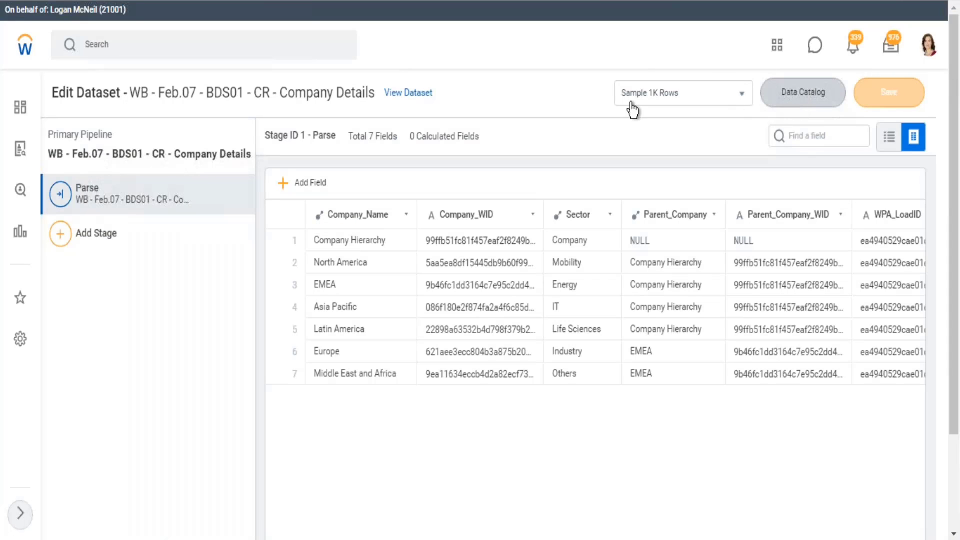
- Return to the Data Catalog and filter the datasets by the tag WB - Feb.07
left_click(781, 100)
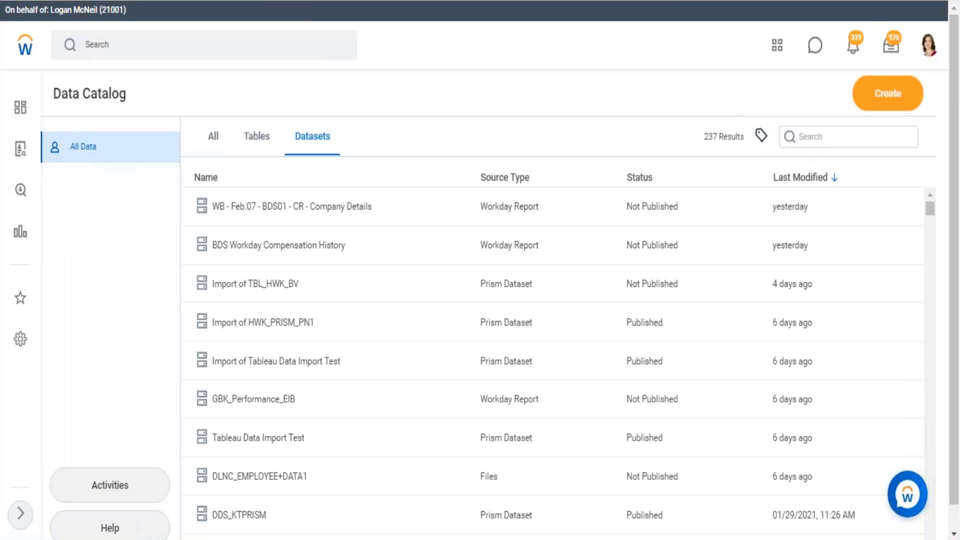
left_click(761, 136)
left_click(627, 194)
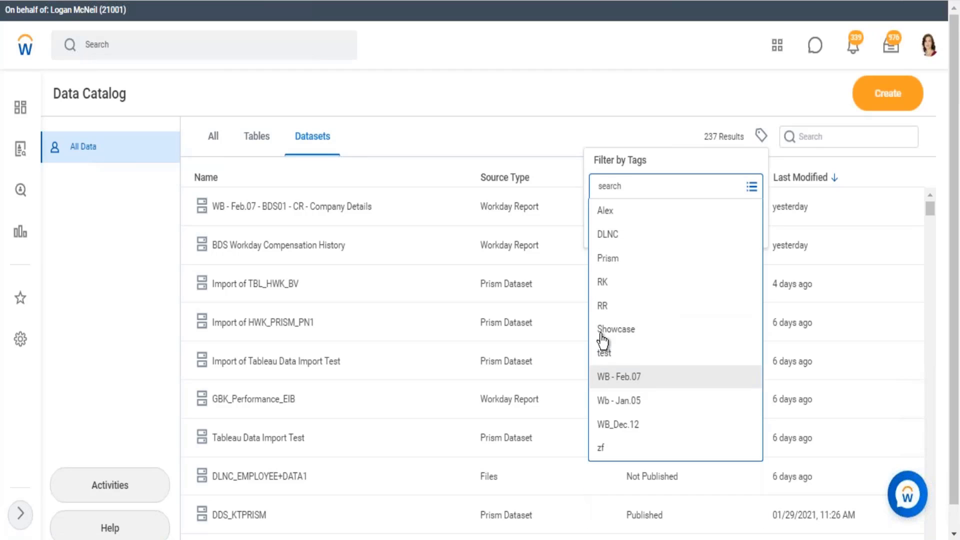
left_click(629, 380)
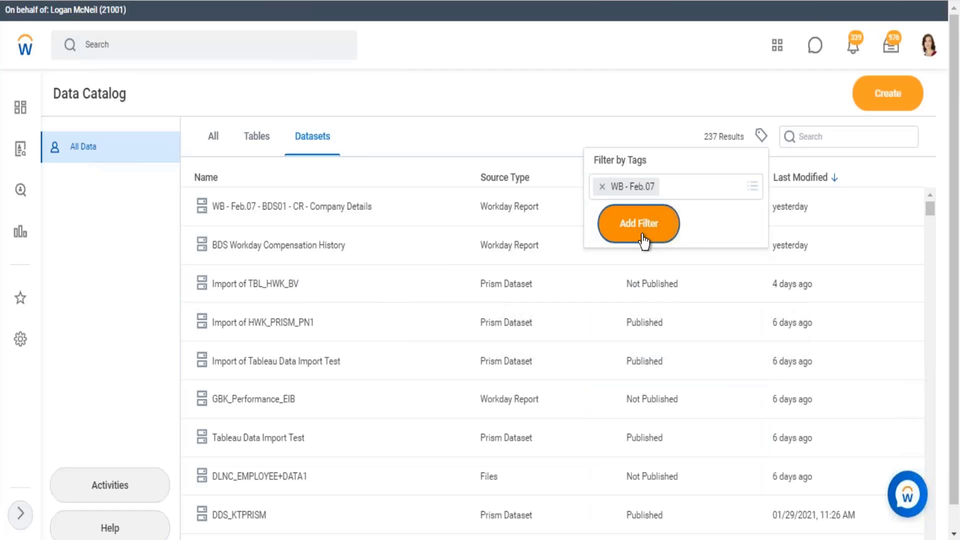
left_click(643, 234)
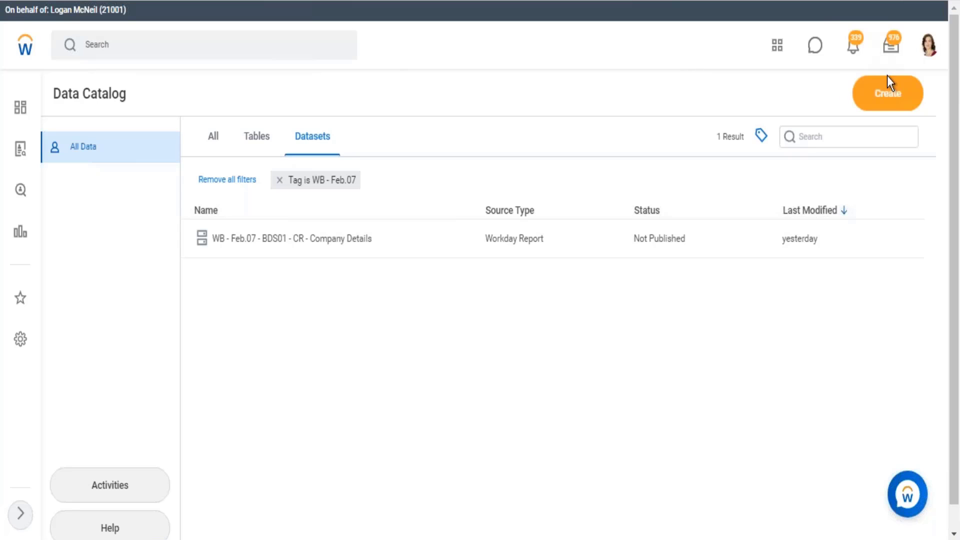
left_click(889, 95)
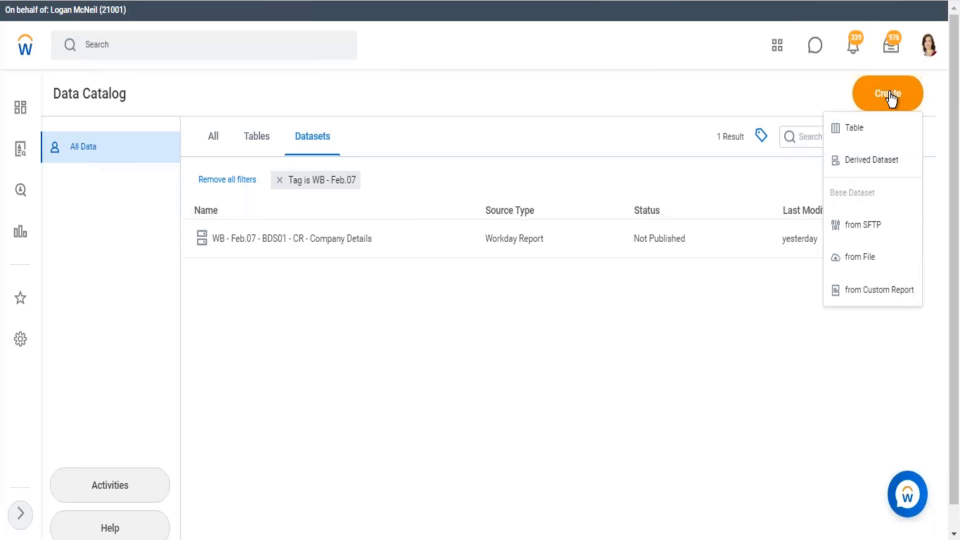
left_click(876, 295)
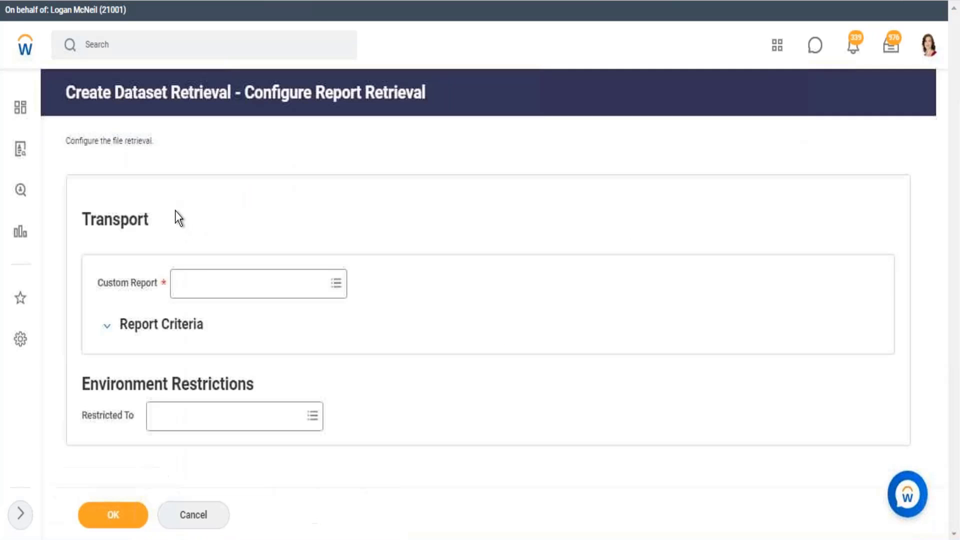
left_click(209, 286)
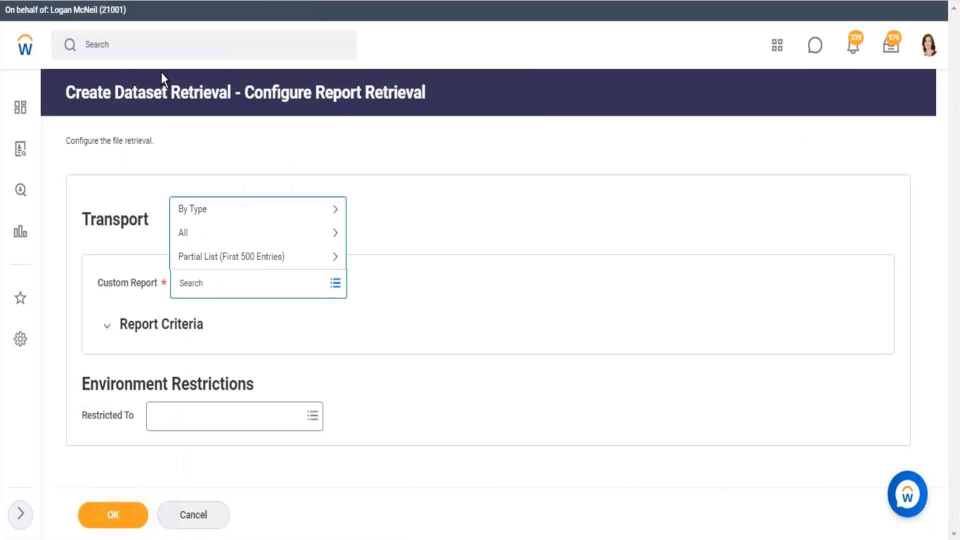
left_click(193, 514)
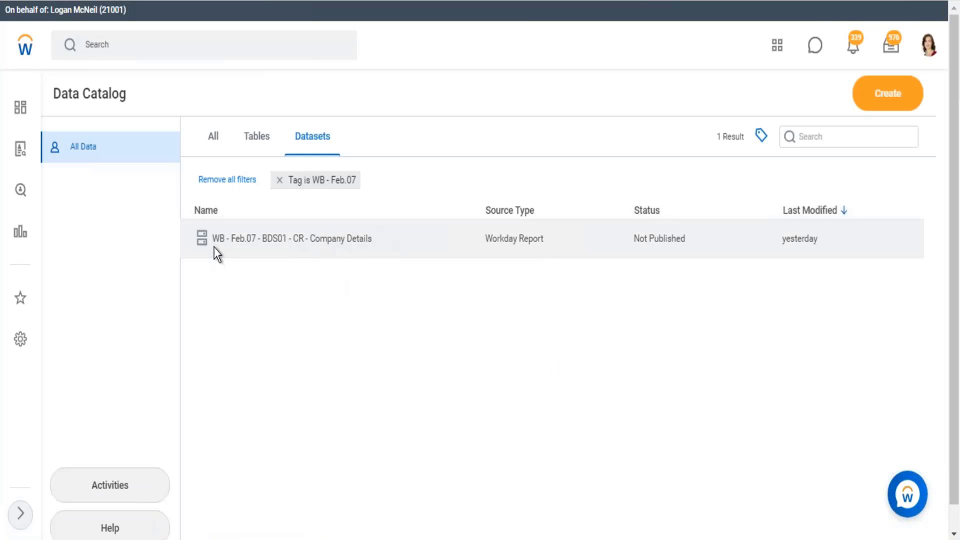
- View the WB - Feb.07 - BDS01 - CR - Company Details dataset in a new tab and copy its title text
left_click(230, 243)
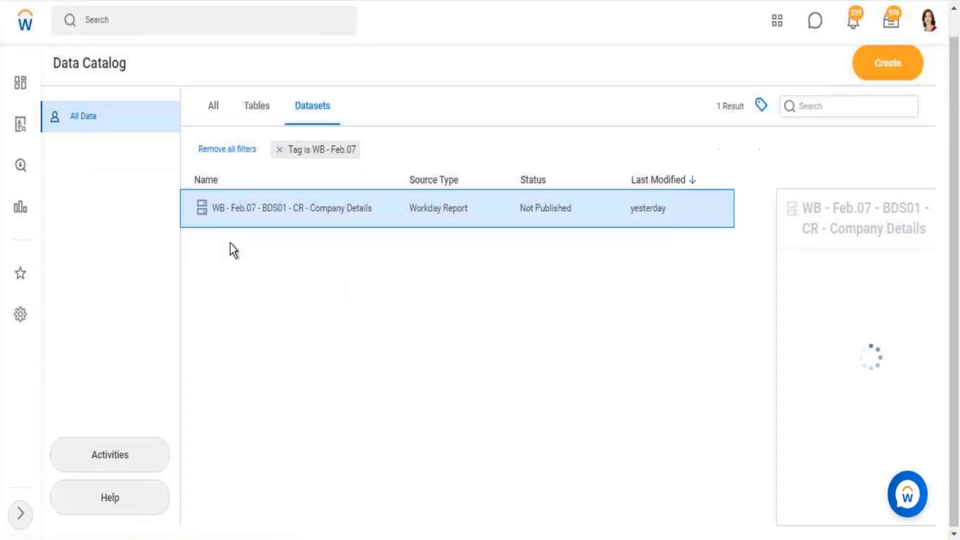
right_click(280, 210)
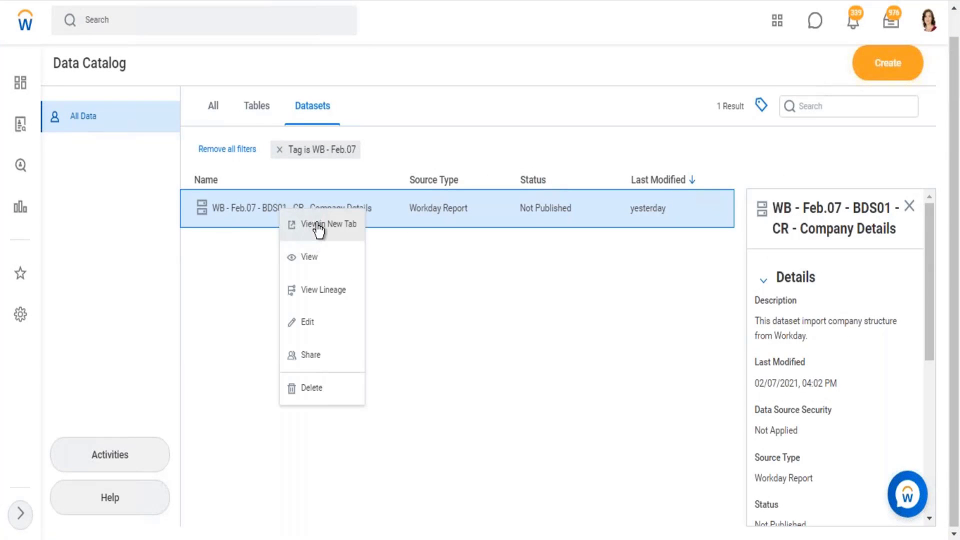
left_click(313, 220)
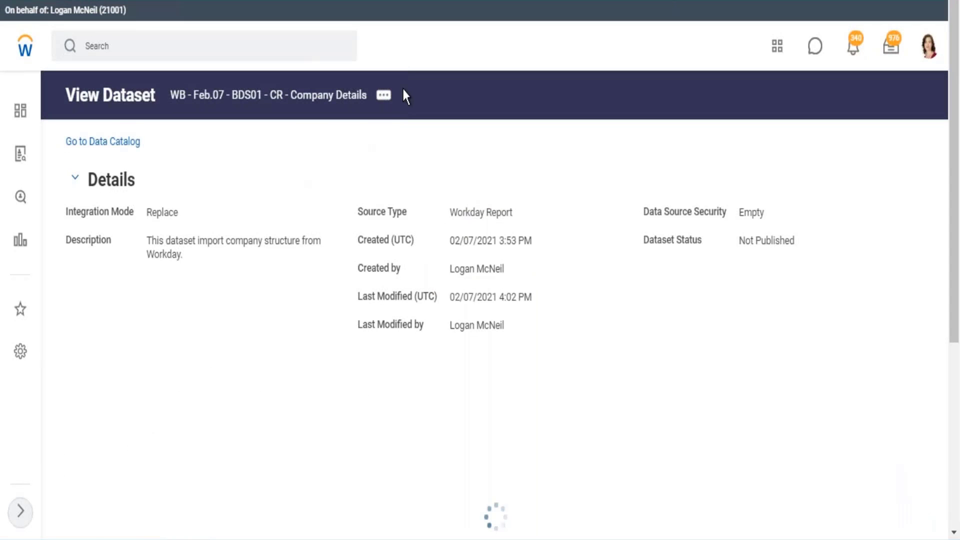
left_click(384, 96)
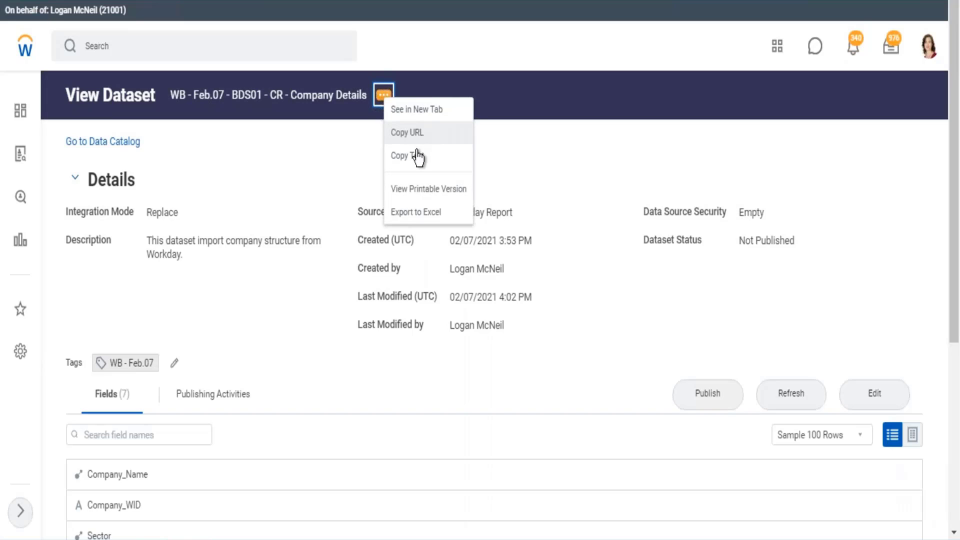
left_click(418, 156)
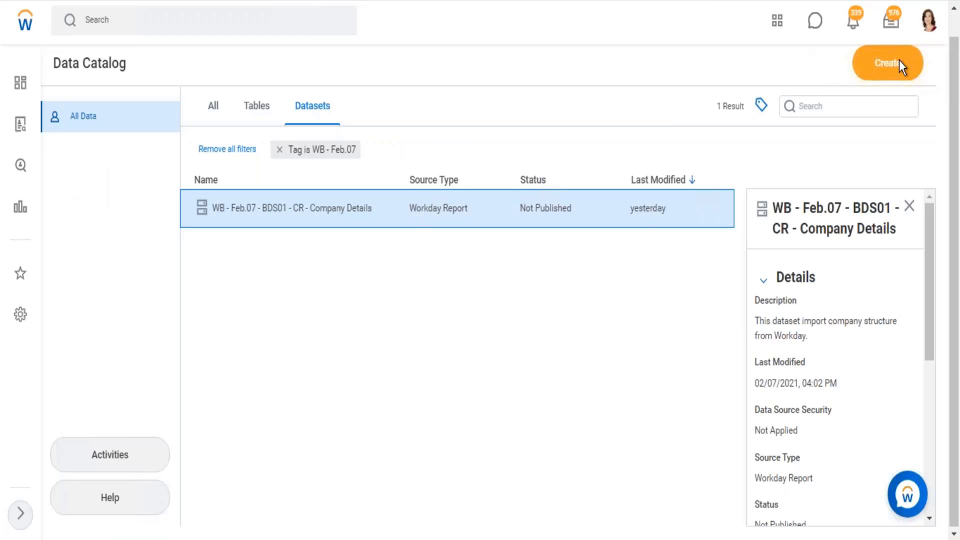
- Start a base dataset from a custom report in the Data Catalog, using the report ZF - 02 - Supervisory Structure
left_click(895, 62)
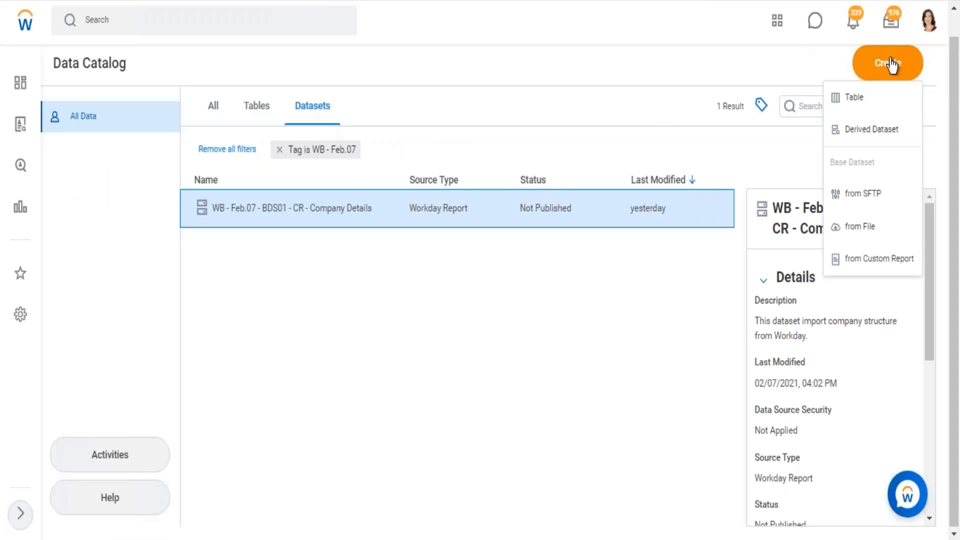
left_click(860, 265)
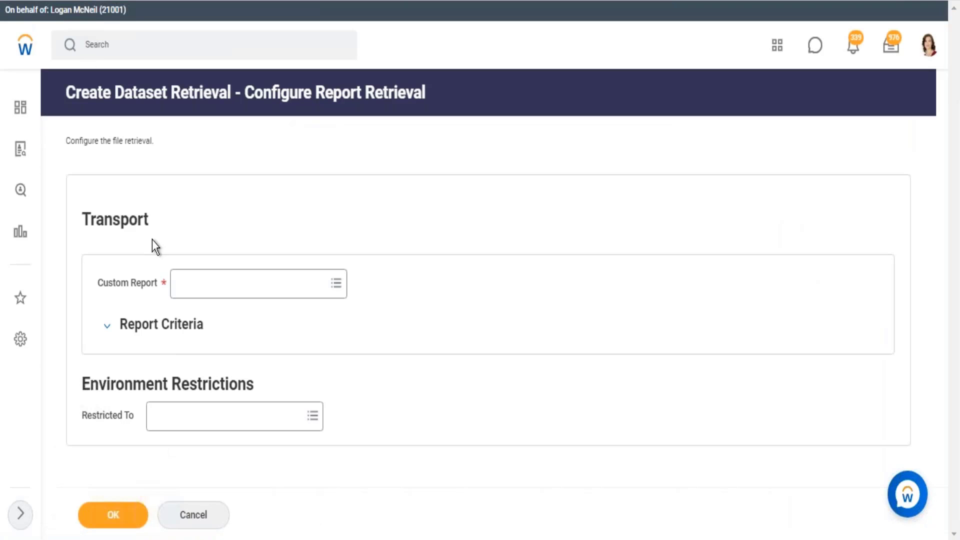
left_click(217, 286)
type("zf")
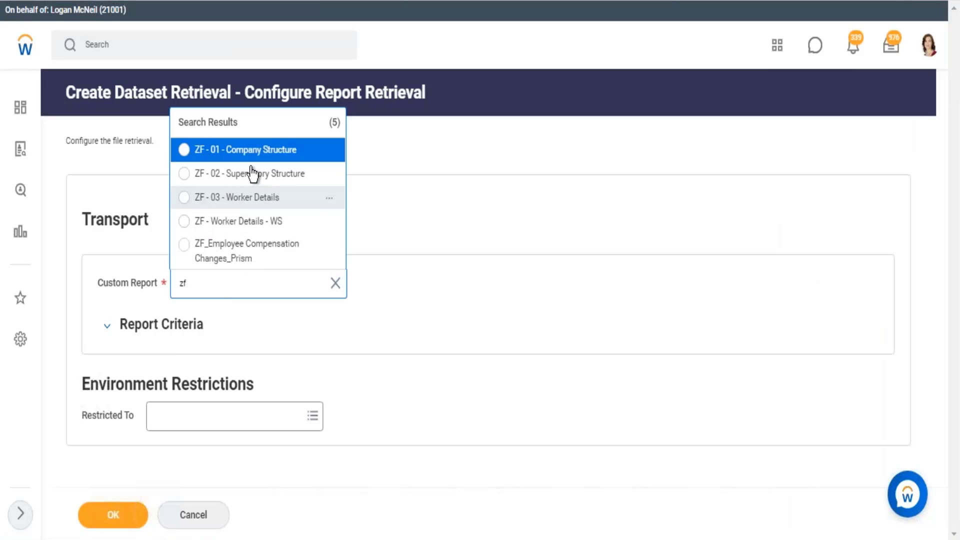
left_click(251, 180)
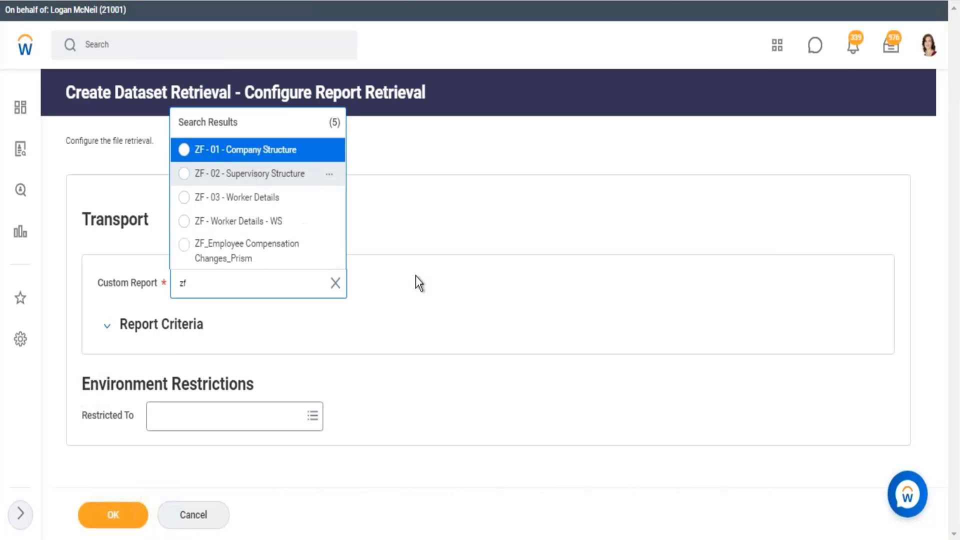
scroll(80, 278, "down", 4)
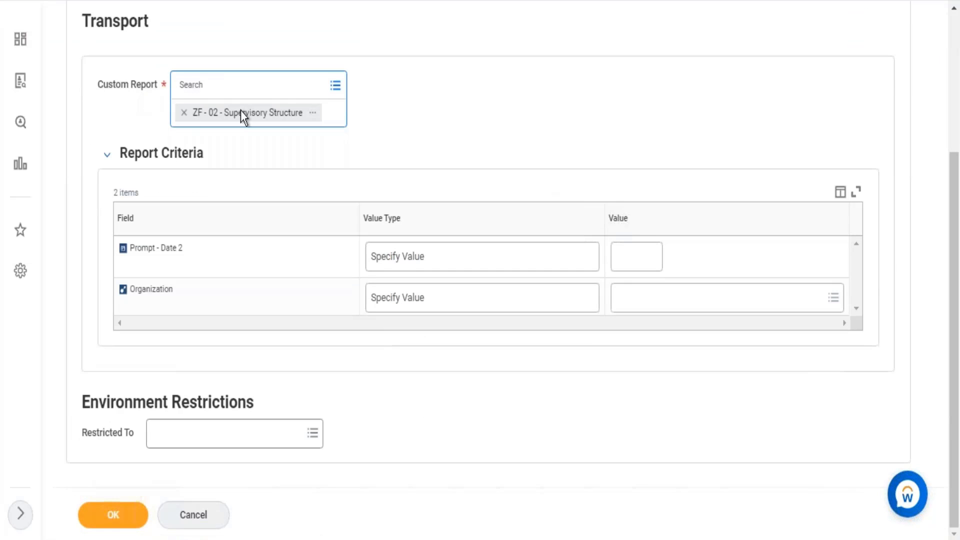
left_click(449, 199)
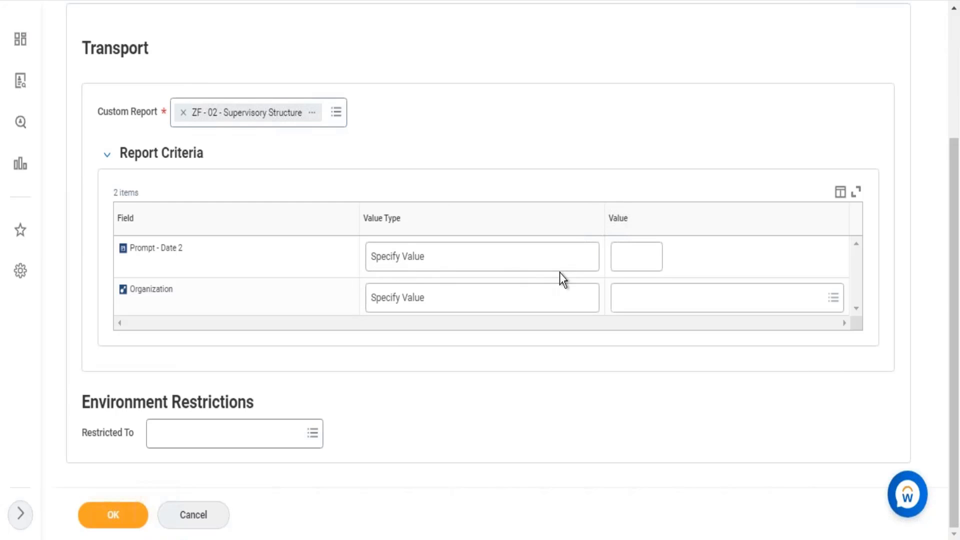
- Set the Prompt - Date 2 criterion to Determine Value at Runtime with the value Today
left_click(585, 264)
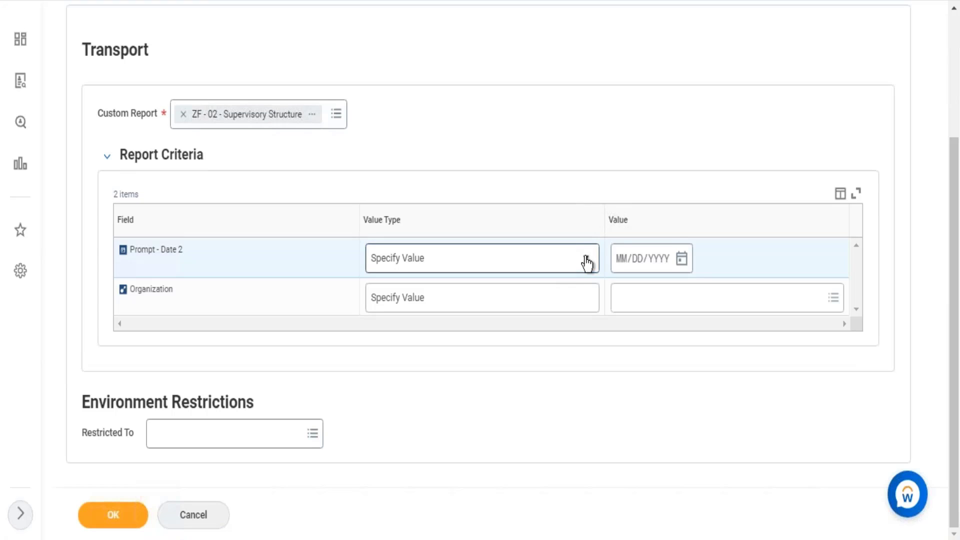
left_click(455, 308)
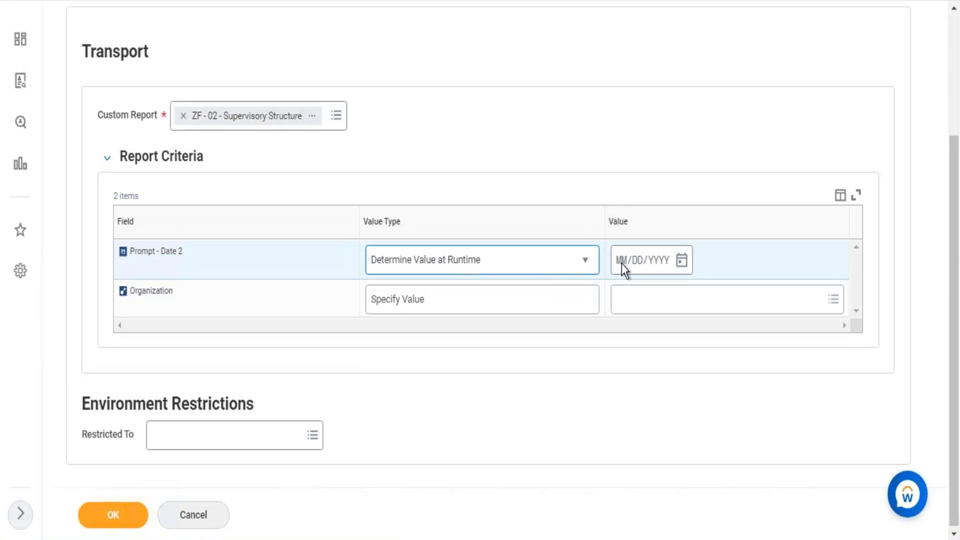
left_click(622, 261)
type("today")
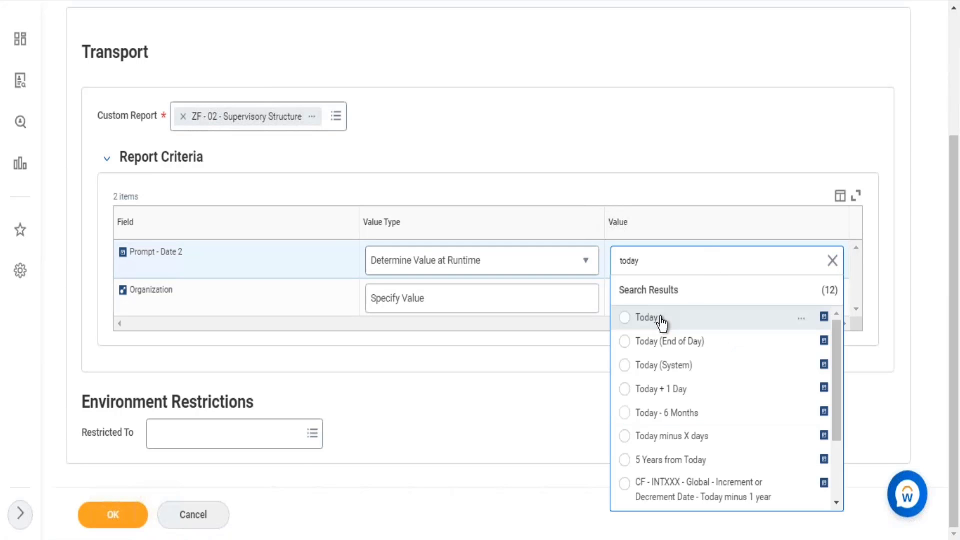
left_click(660, 319)
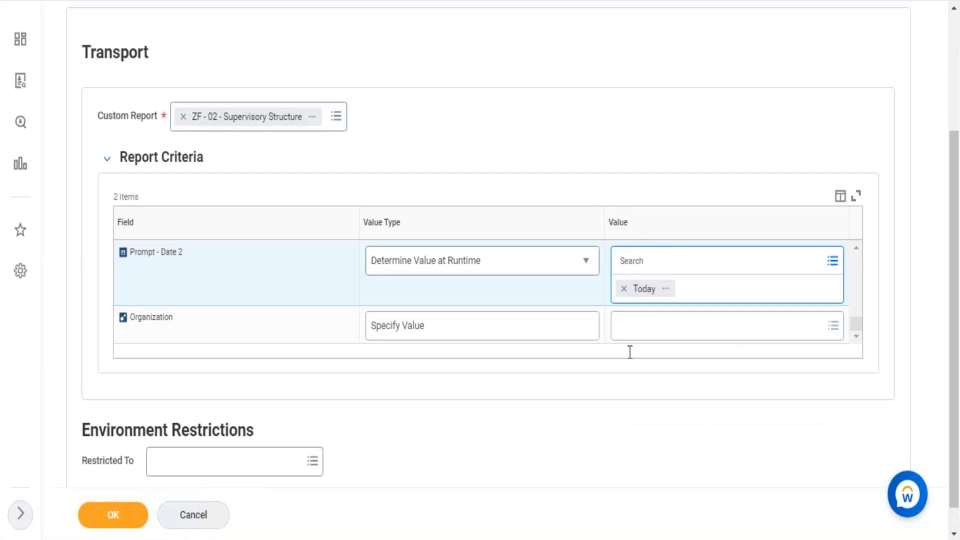
- Specify Global Modern Services as the value of the Organization criterion
left_click(647, 334)
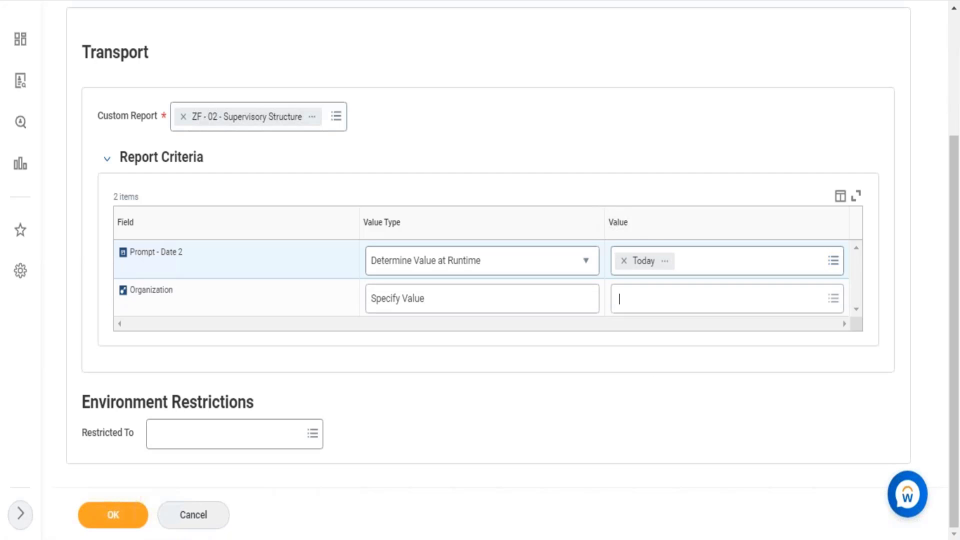
type("global modern services")
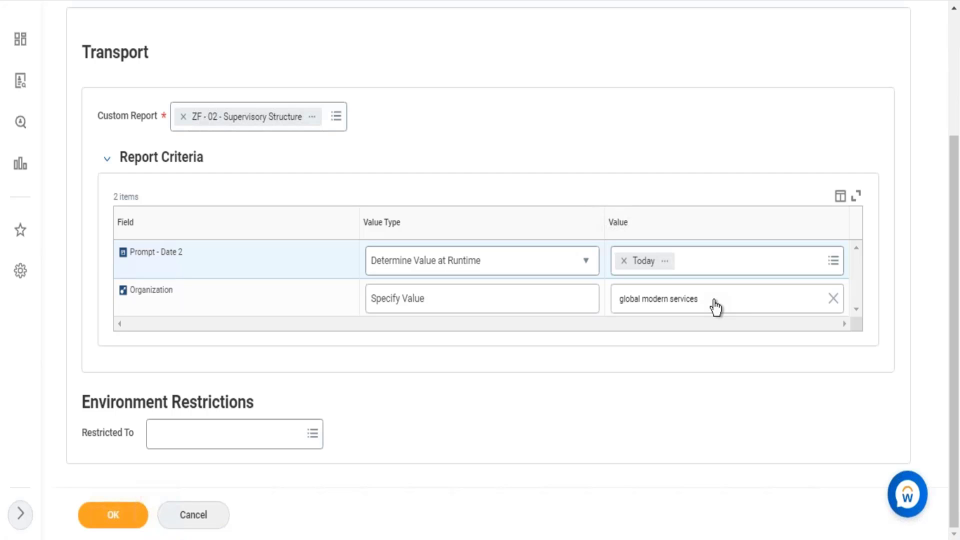
key("Return")
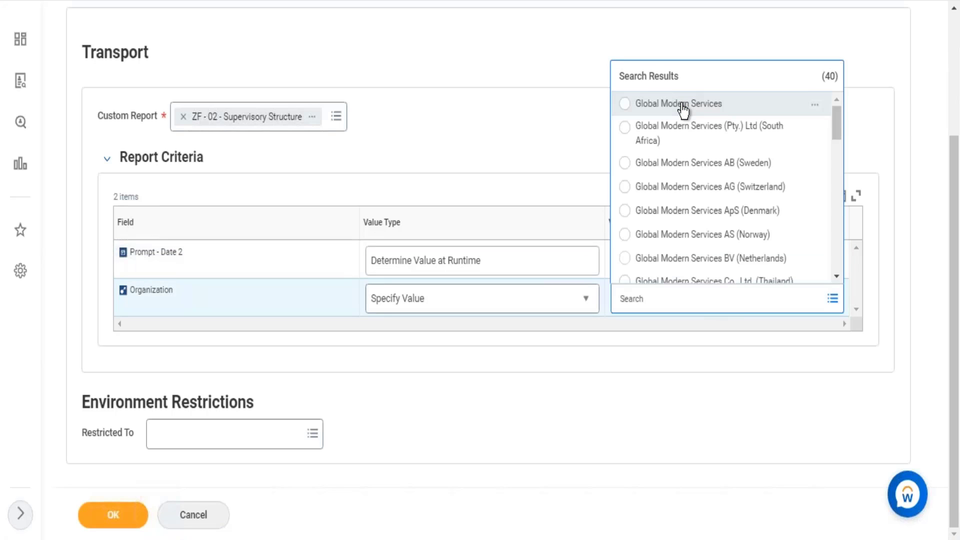
left_click(681, 105)
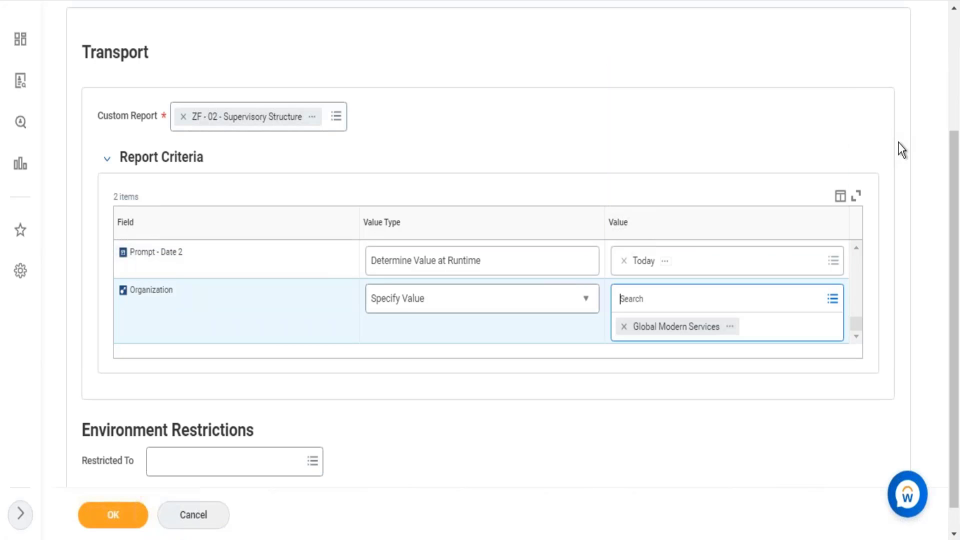
left_click(899, 143)
- Review the report criteria and environment restrictions against the base dataset notes in the Excel workbook, ending back in Workday
left_click_drag(203, 158, 128, 171)
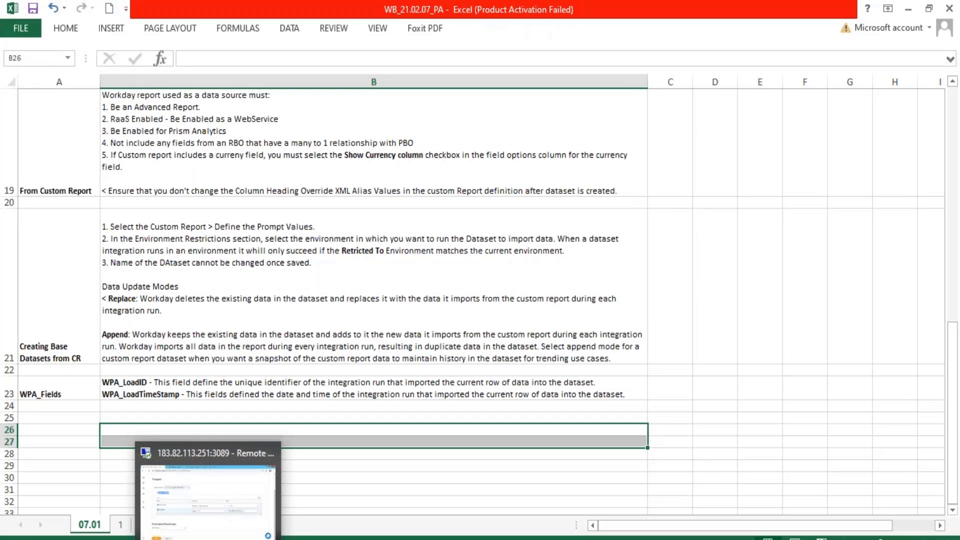
mouse_move(210, 539)
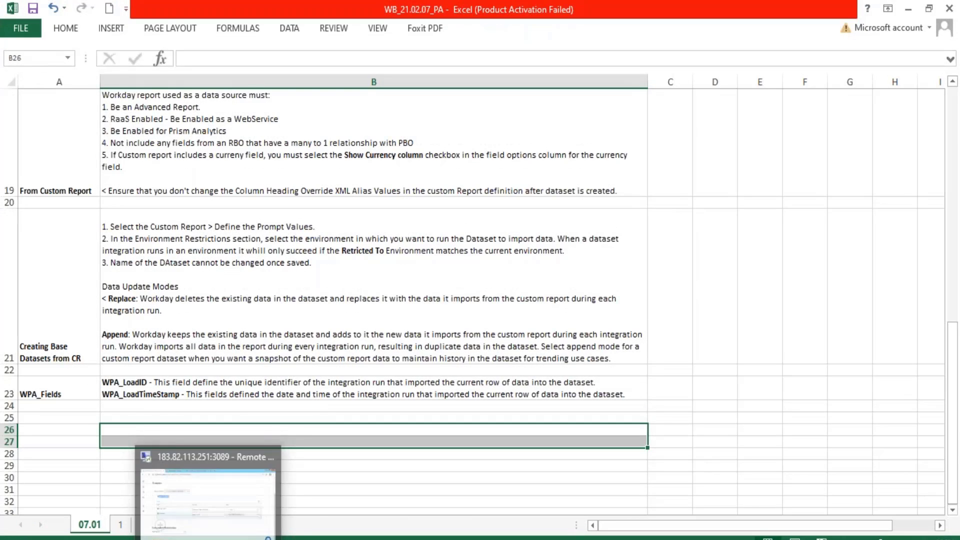
left_click(210, 500)
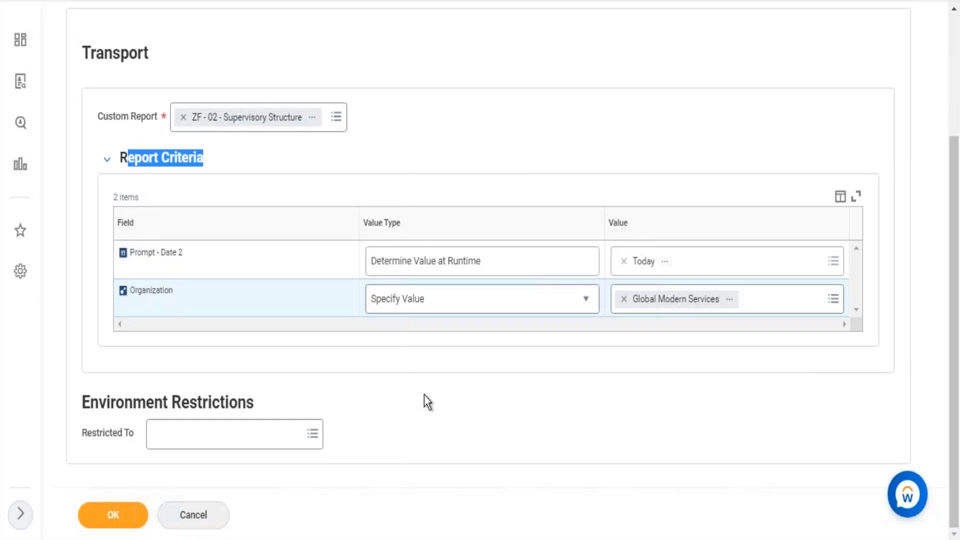
left_click_drag(146, 400, 246, 401)
- Accept the transport settings and schedule the dataset retrieval with the run frequency Run Now
left_click(139, 514)
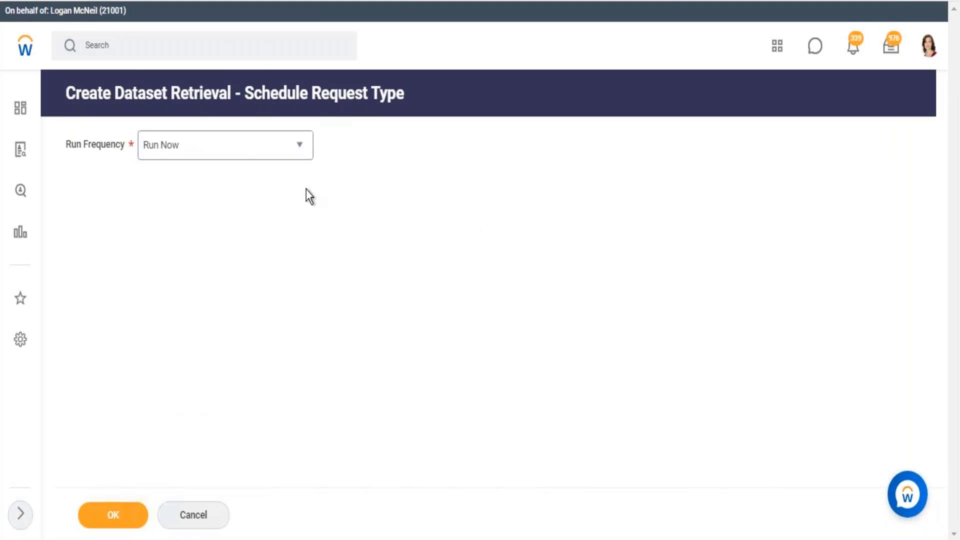
left_click(300, 153)
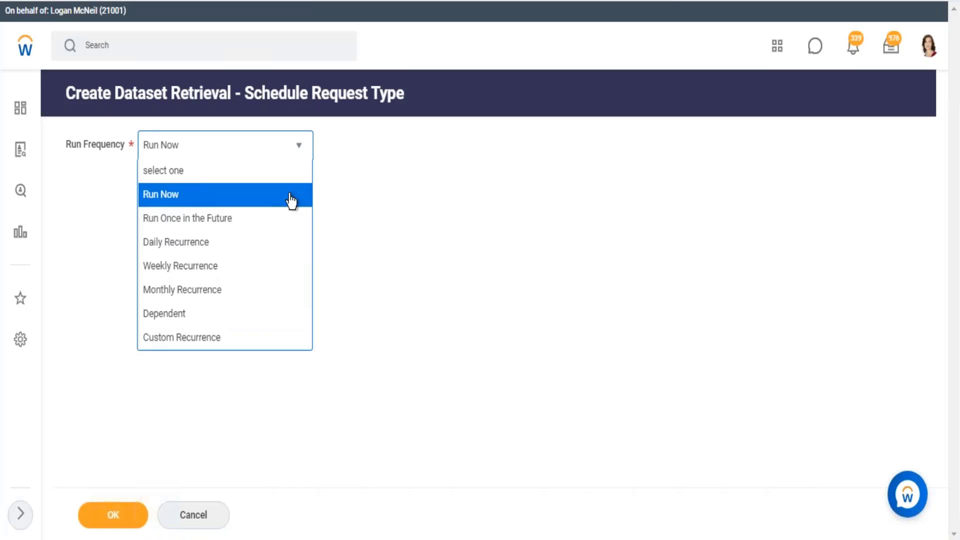
left_click(443, 194)
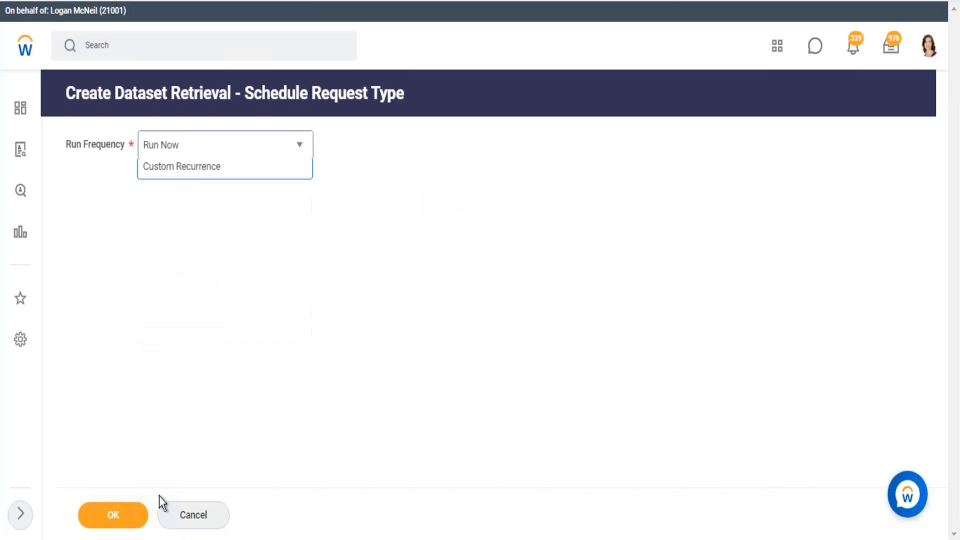
left_click(113, 515)
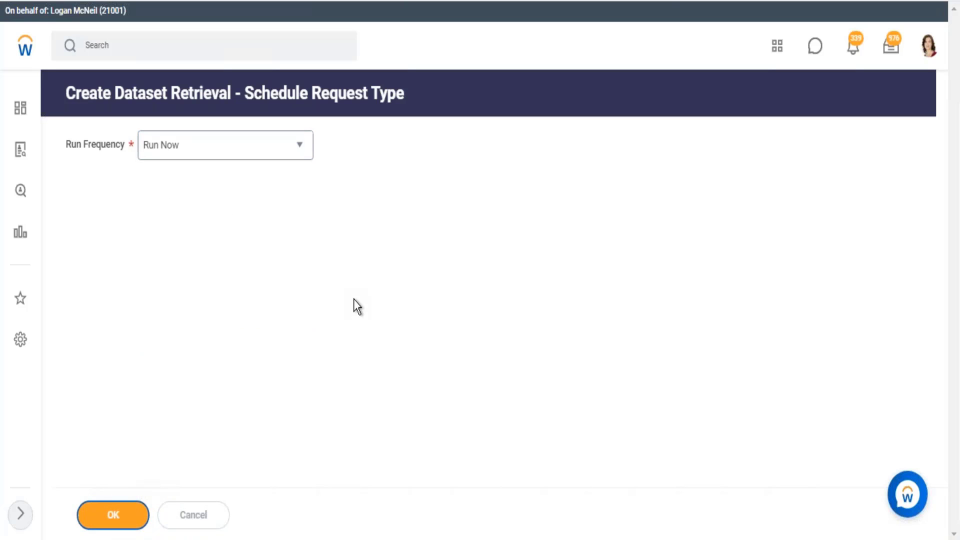
- Name the dataset WB - Feb.07 - BDS02 - CR - Supervisory Details by adapting the copied Company Details dataset name
left_click(176, 149)
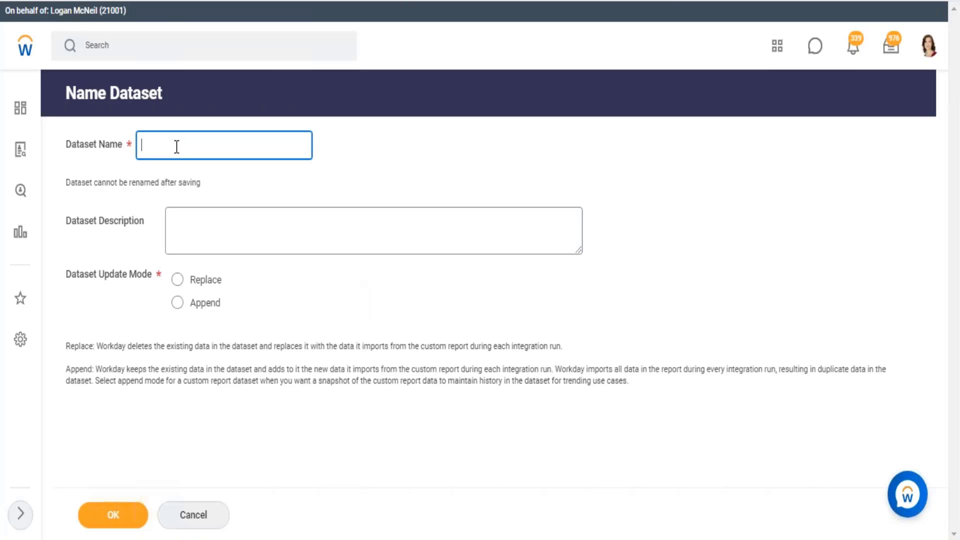
type("B - Feb.07 - BDS01 - CR - Company Details")
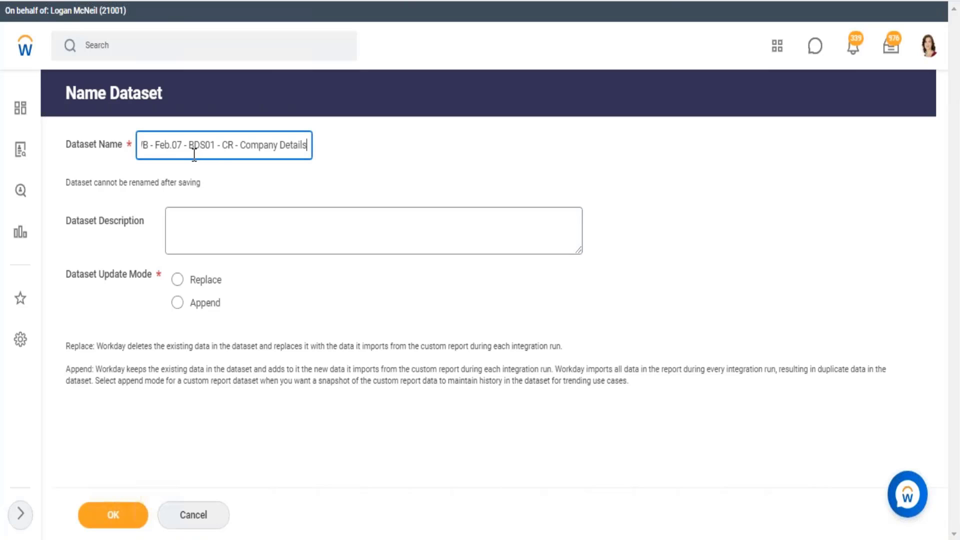
left_click(215, 146)
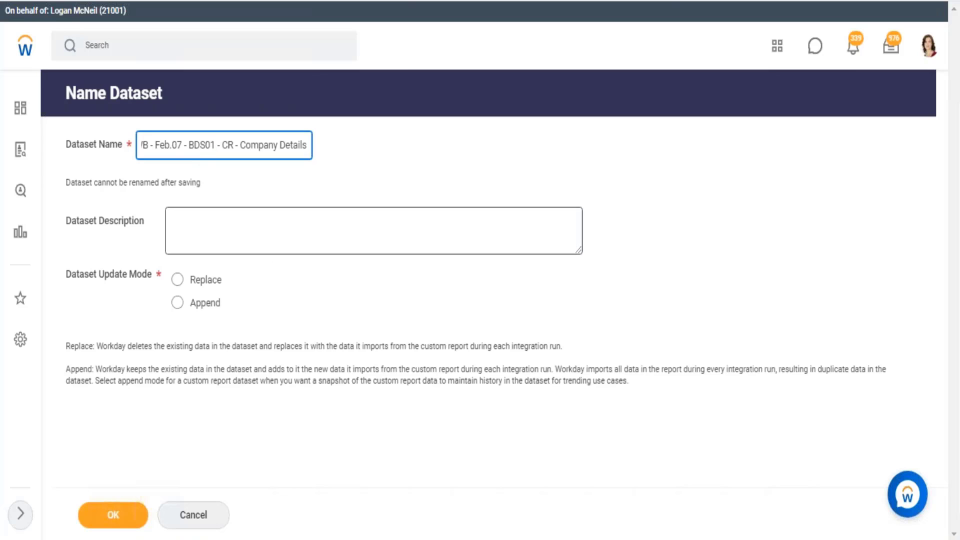
key("BackSpace")
type("2")
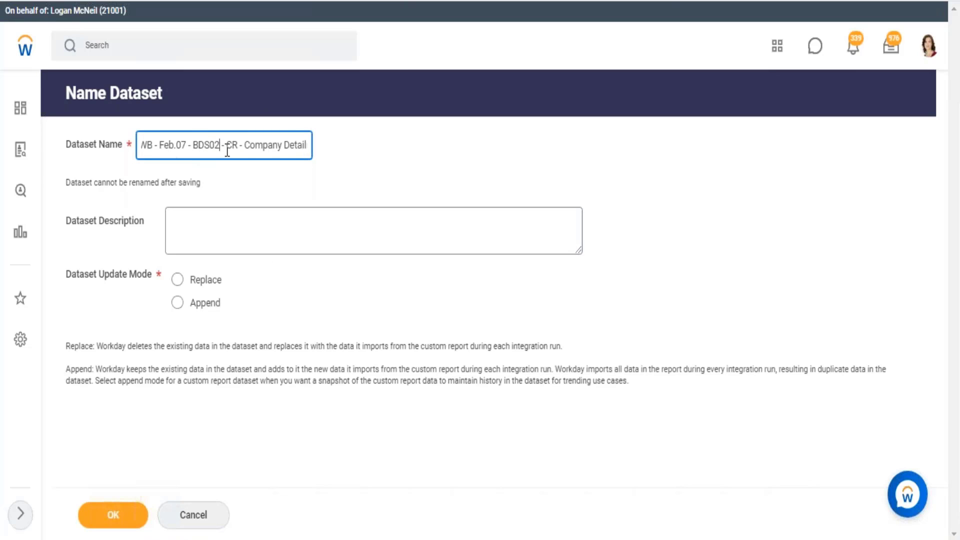
left_click_drag(245, 148, 283, 148)
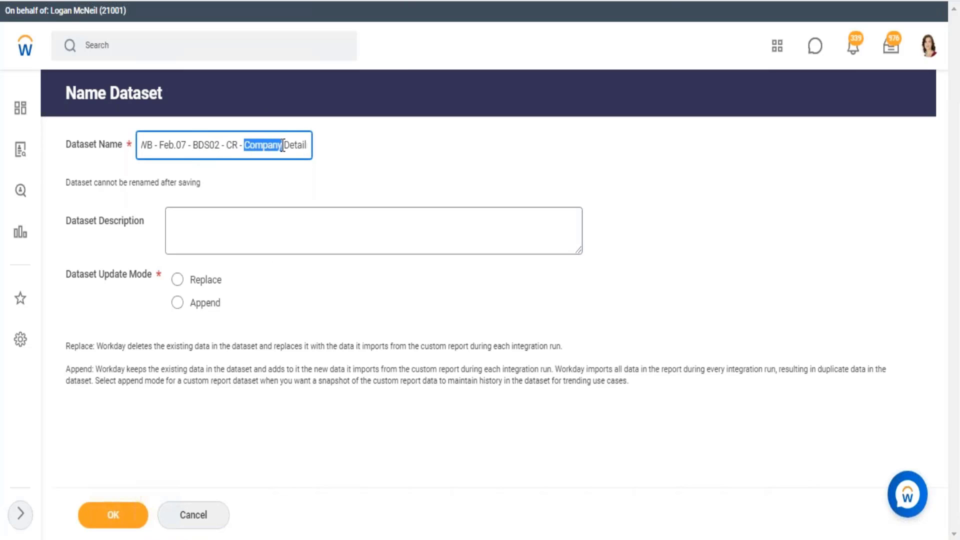
type("Sup")
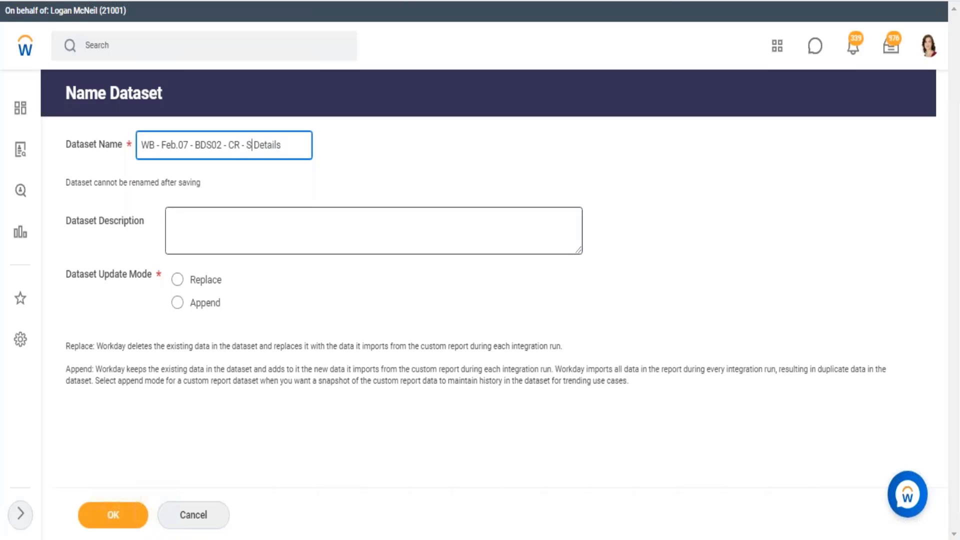
type("ervisory")
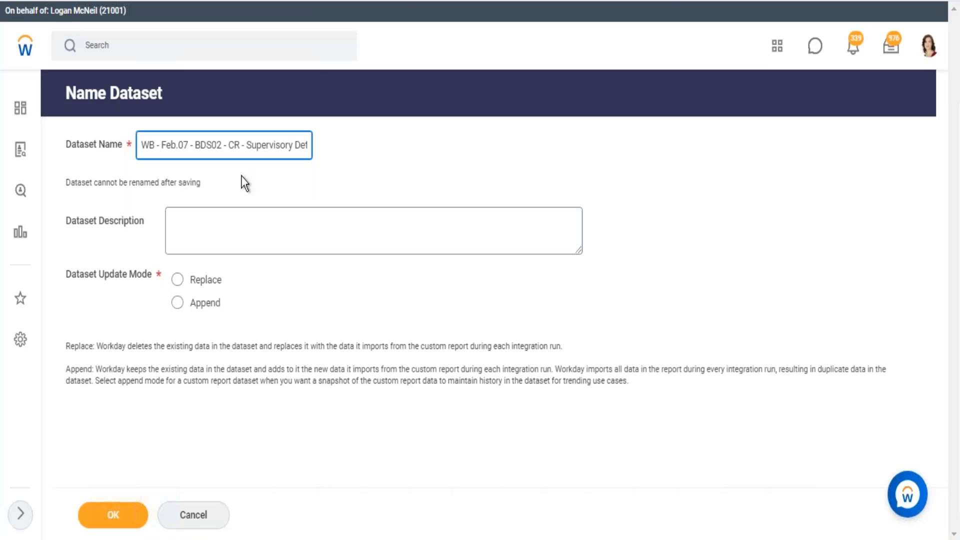
- Set the dataset update mode to Replace and copy the Company Details dataset's description into the dataset description
left_click(178, 283)
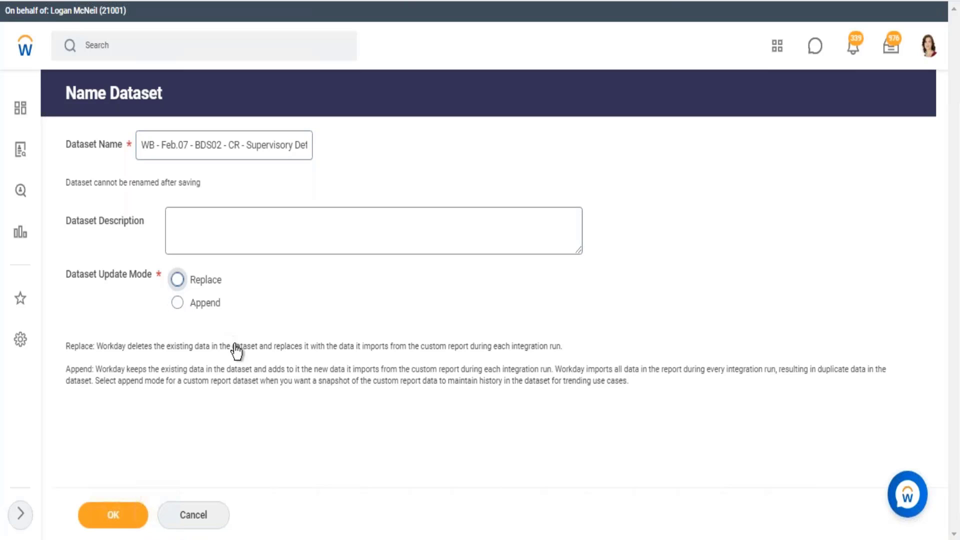
left_click(215, 227)
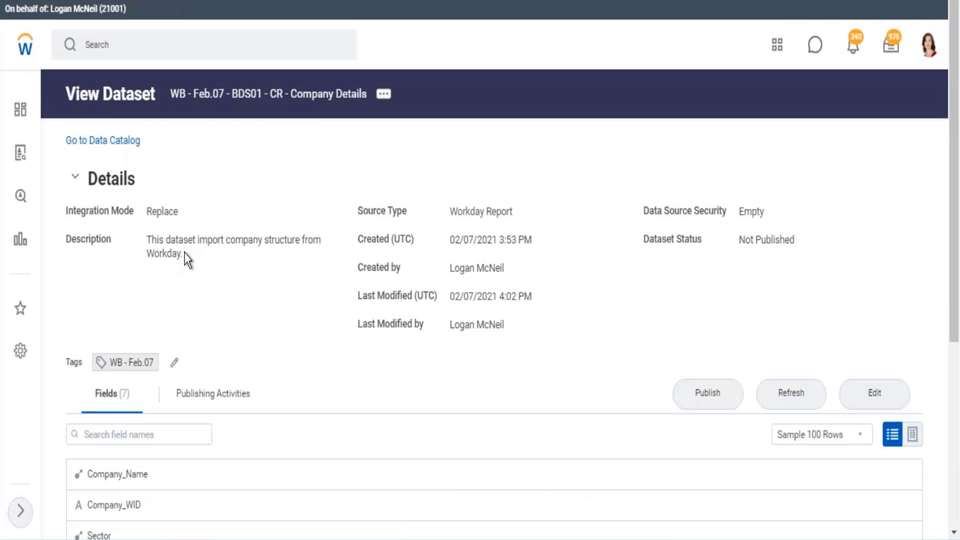
left_click_drag(185, 254, 150, 234)
key("ctrl+c")
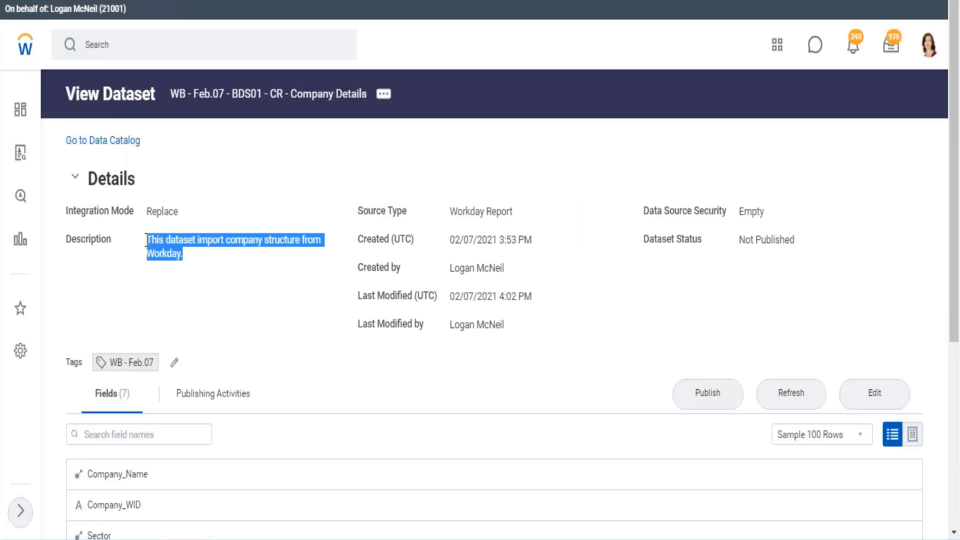
key("ctrl+Tab")
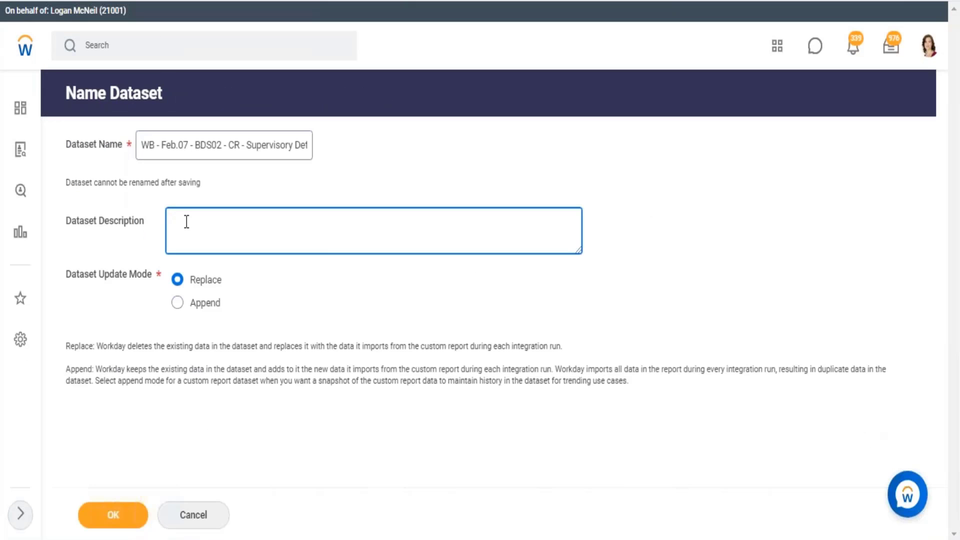
key("ctrl+v")
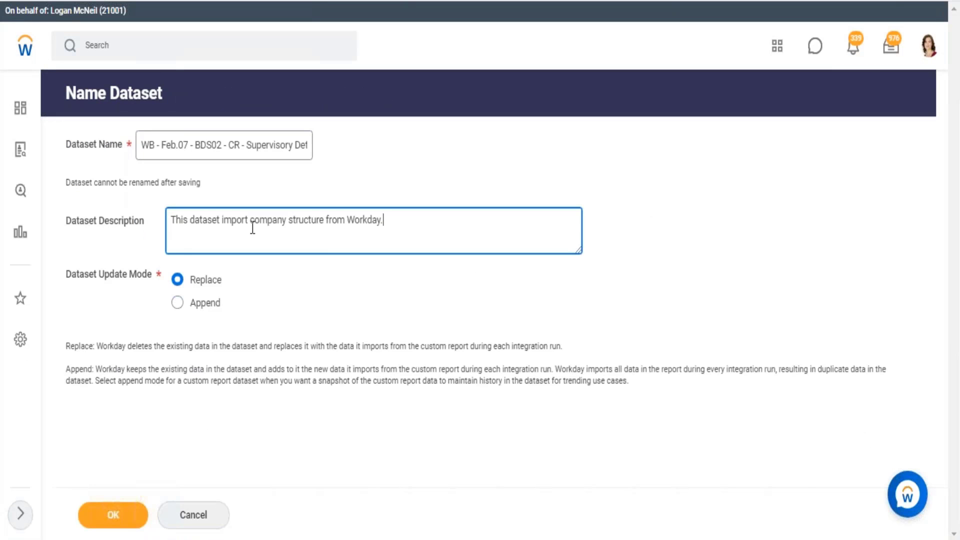
- Change the description to "This dataset import Supervisory structure from Workday." and create the dataset
left_click_drag(253, 220, 283, 226)
type("Supervisor")
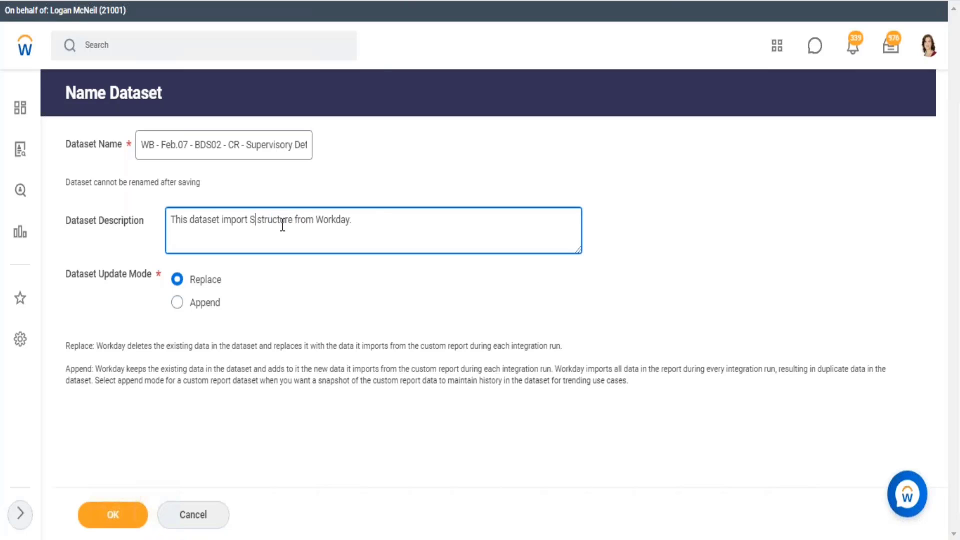
type("y")
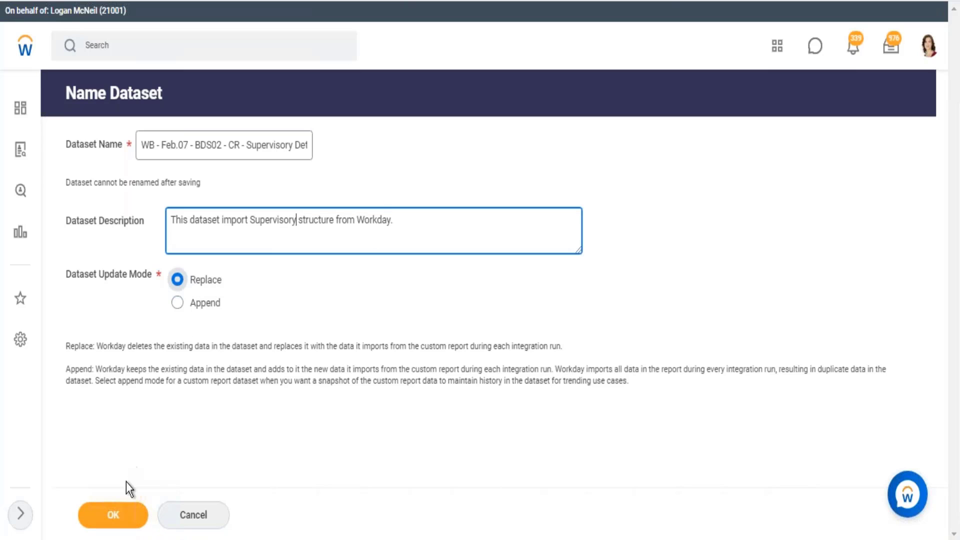
left_click(128, 516)
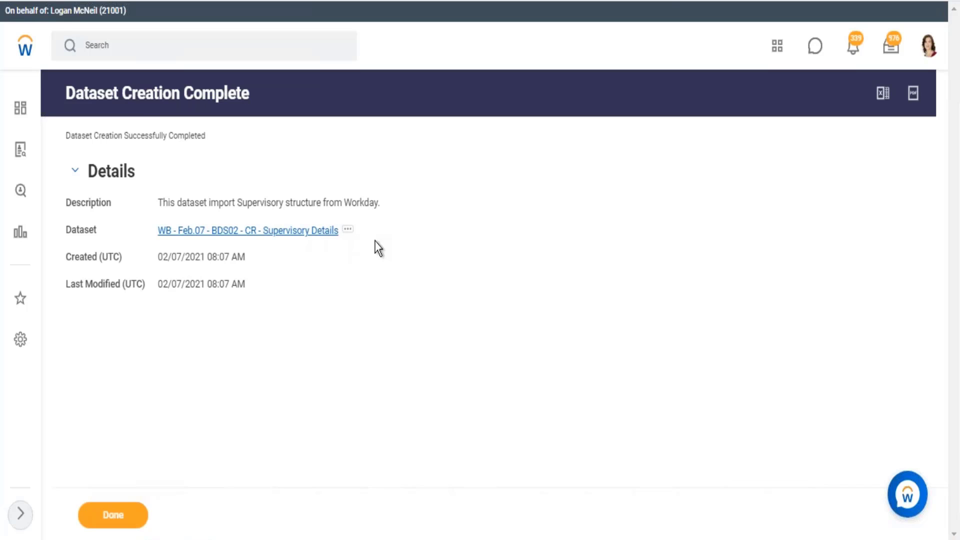
- View the new Supervisory Details dataset and refresh its fields to load the imported data
key("F5")
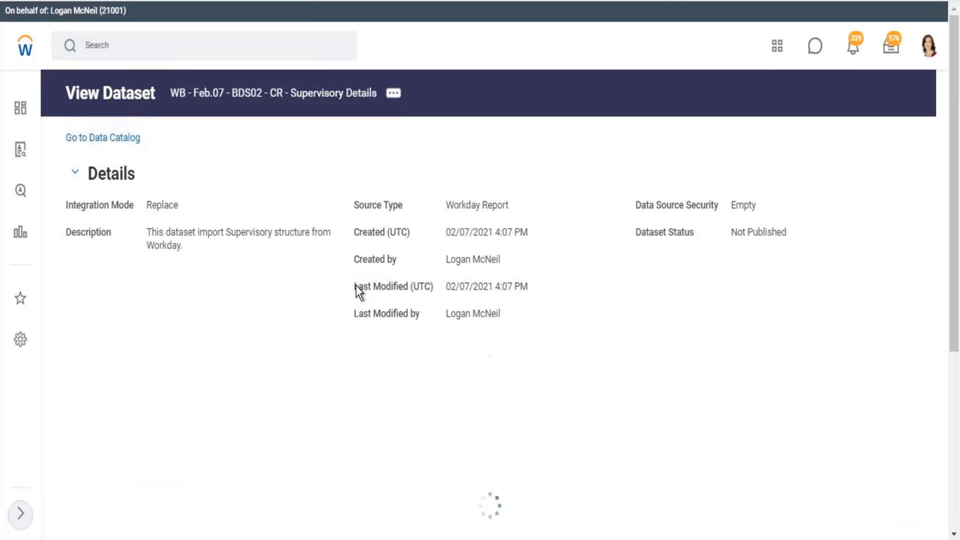
scroll(357, 283, "down", 5)
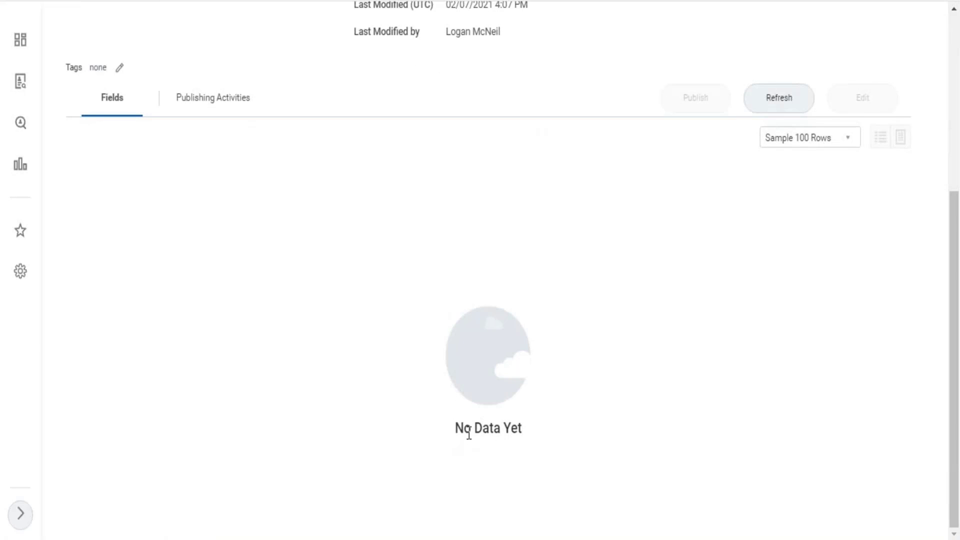
left_click_drag(461, 433, 522, 429)
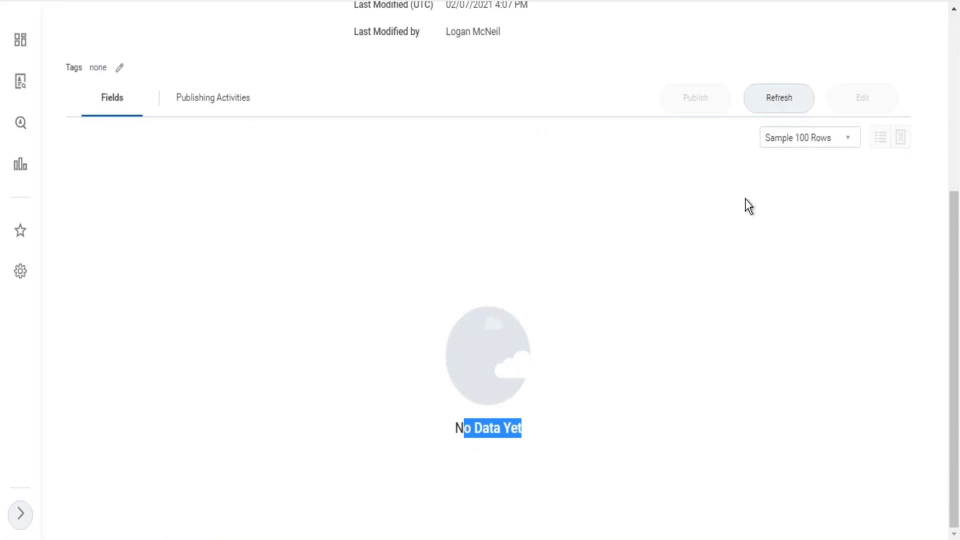
left_click(779, 98)
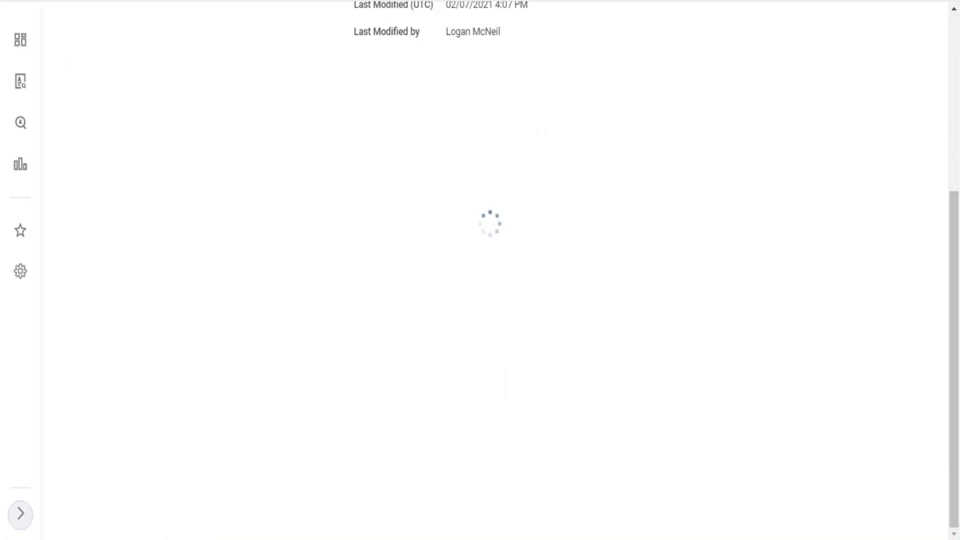
scroll(535, 272, "down", 2)
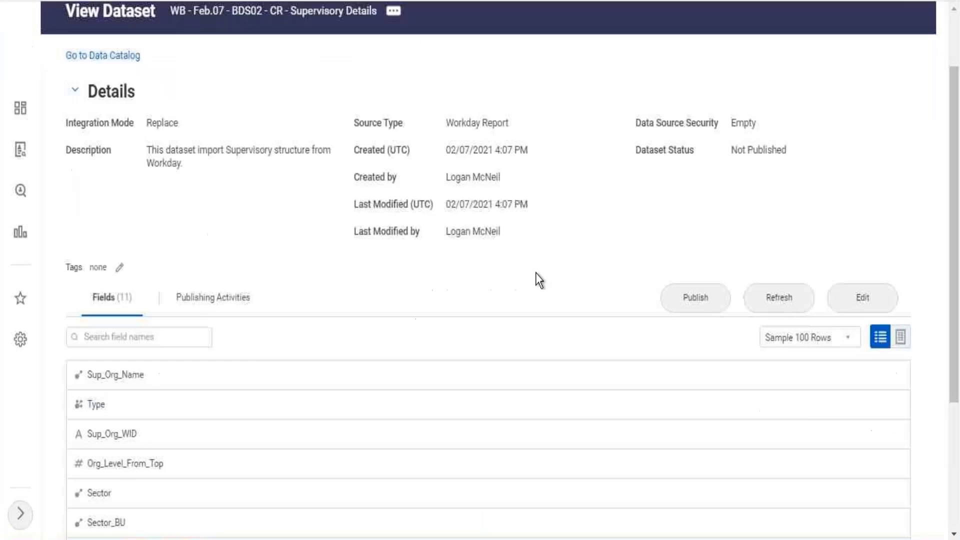
- Examine the Supervisory Details dataset's fields and show its sample rows in table view through to the last columns
scroll(535, 272, "down", 4)
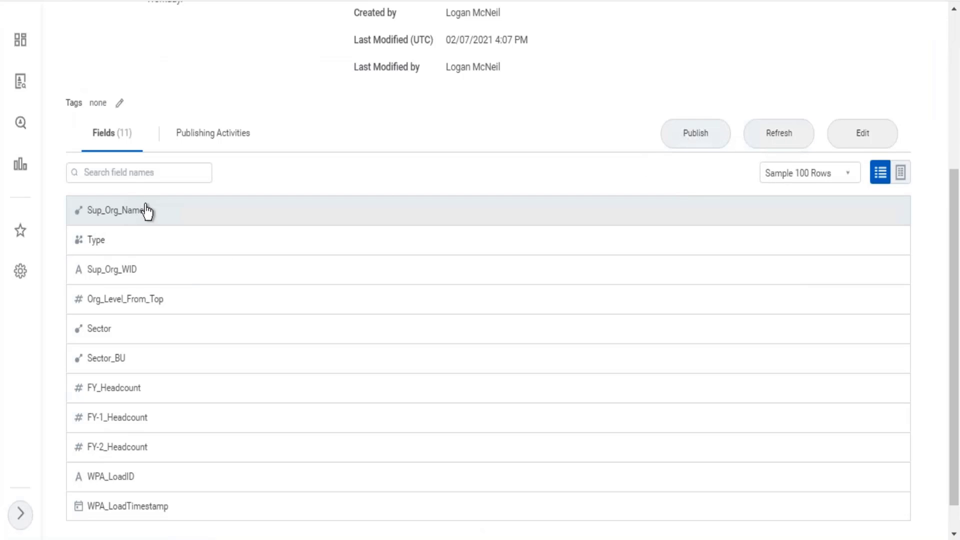
scroll(149, 210, "down", 1)
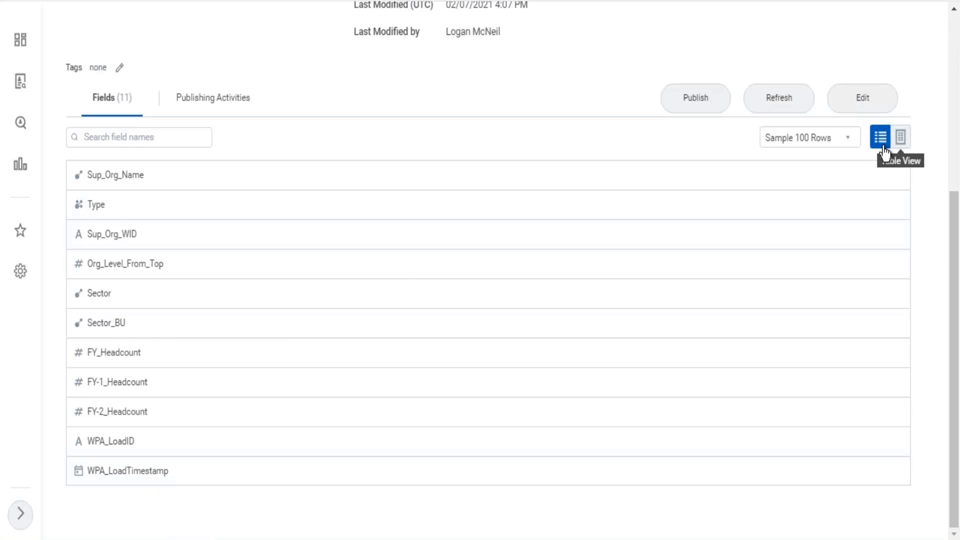
left_click(883, 148)
scroll(240, 521, "down", 2)
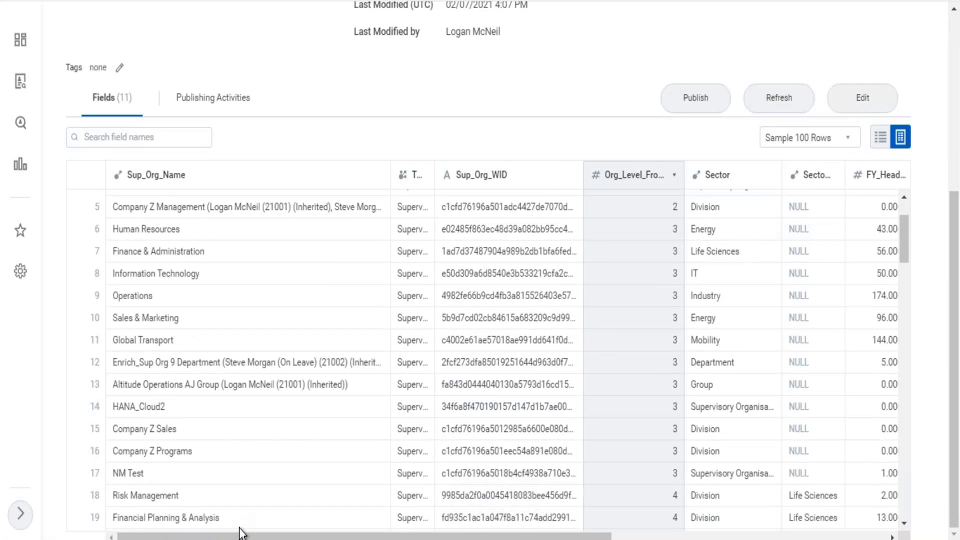
scroll(241, 530, "down", 4)
left_click_drag(547, 535, 825, 535)
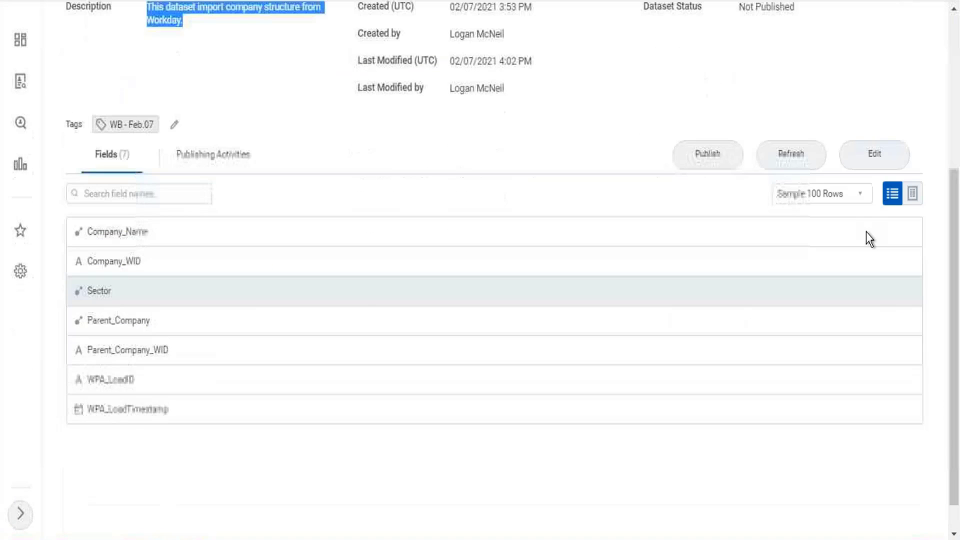
- Show the Company Details dataset in table view and widen the WPA_LoadID column in both datasets to compare the full load IDs
left_click(912, 194)
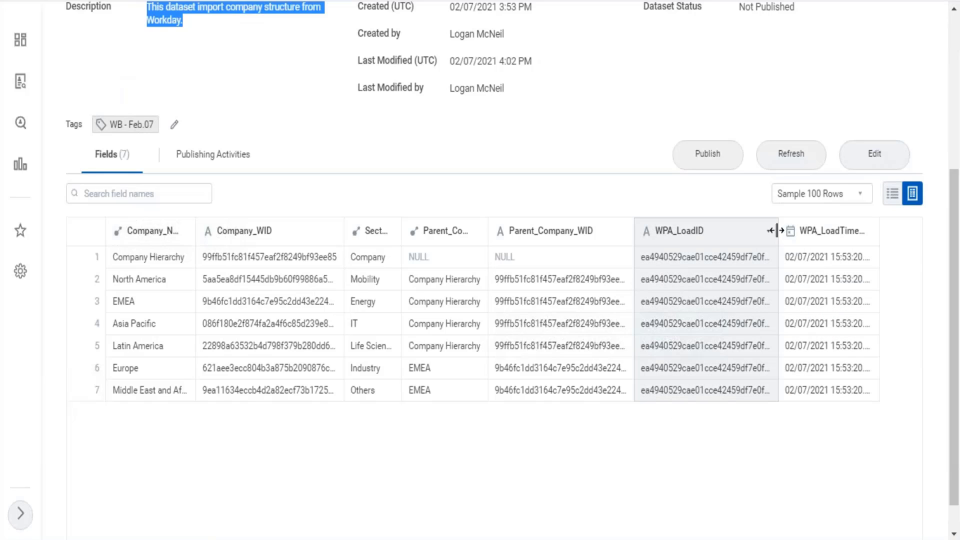
left_click_drag(779, 231, 810, 231)
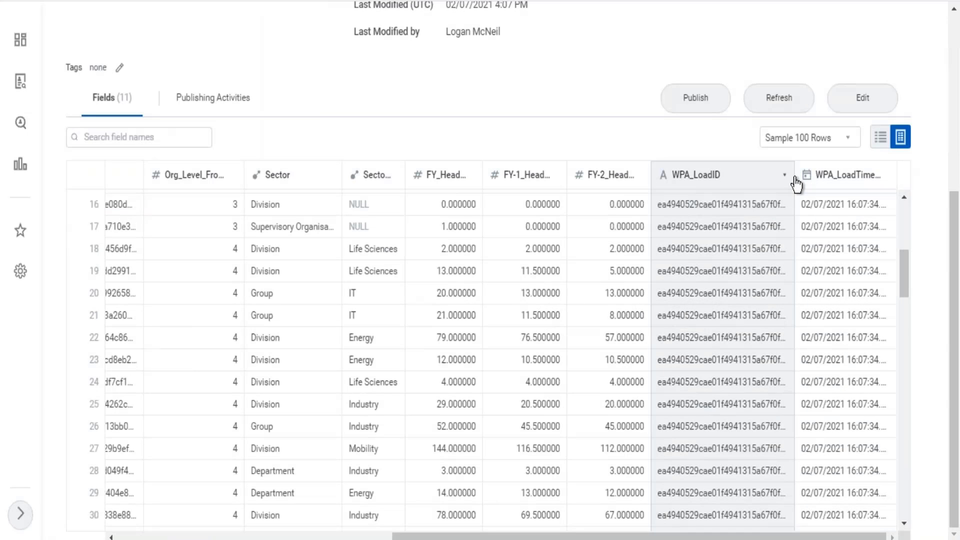
left_click_drag(795, 174, 820, 172)
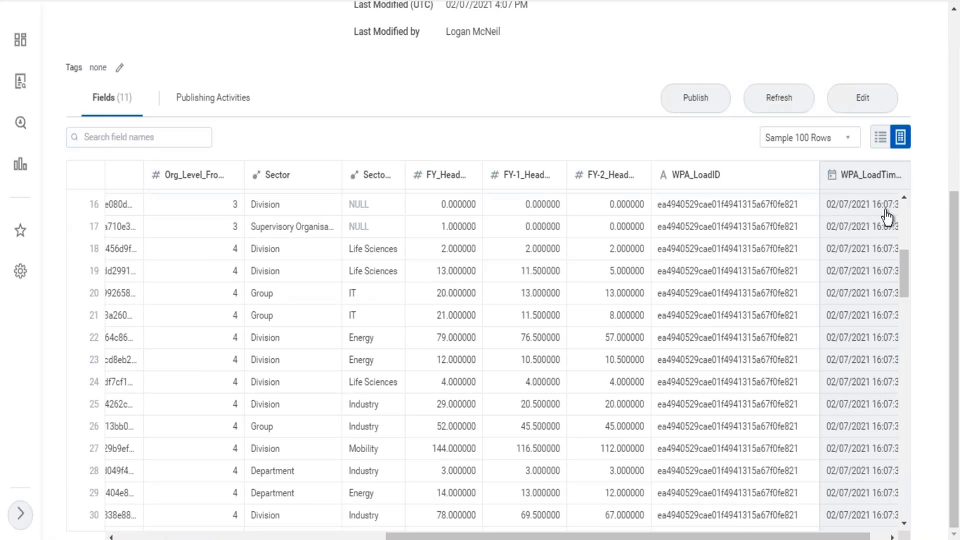
- Inspect the Supervisory Details dataset's primary pipeline and Parse stage in the dataset editor and return to its view page
left_click(877, 109)
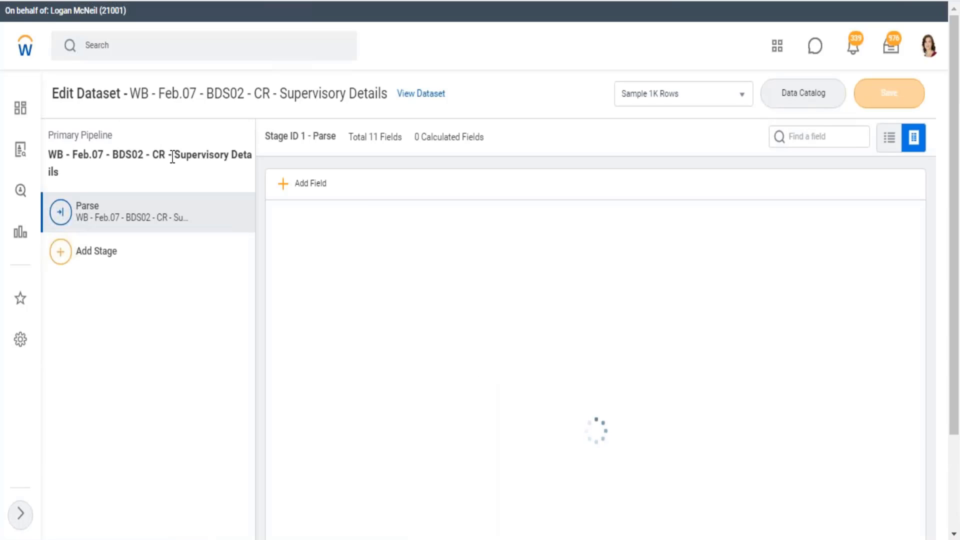
left_click_drag(220, 154, 73, 155)
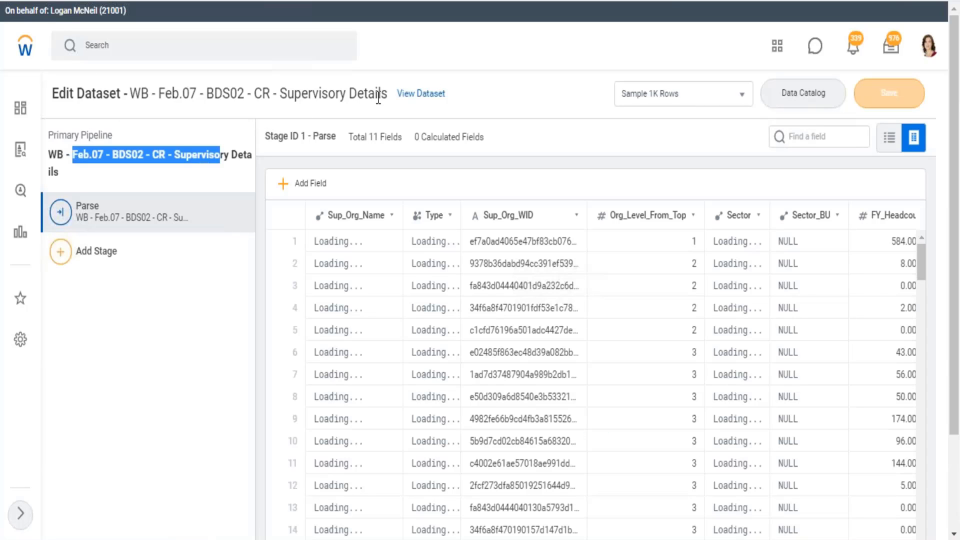
left_click_drag(382, 95, 278, 95)
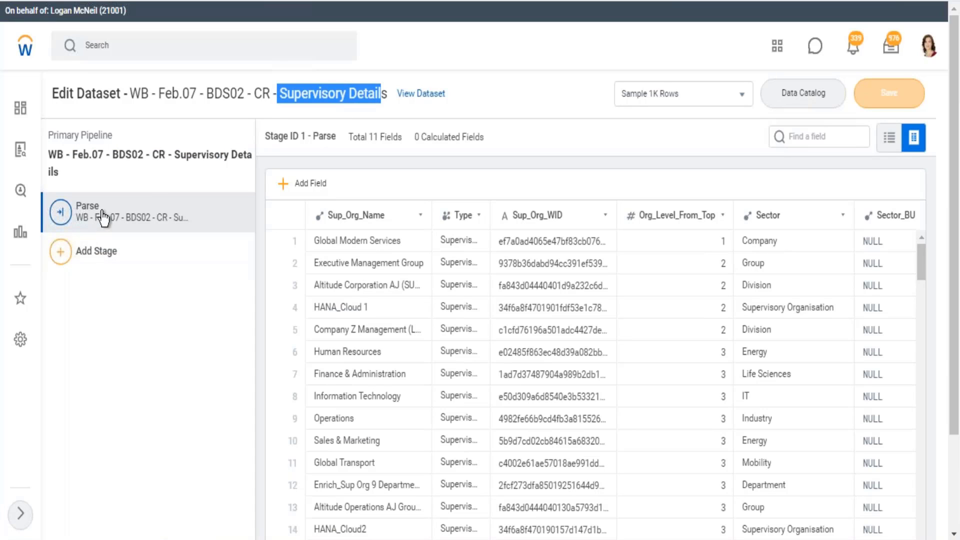
left_click(426, 103)
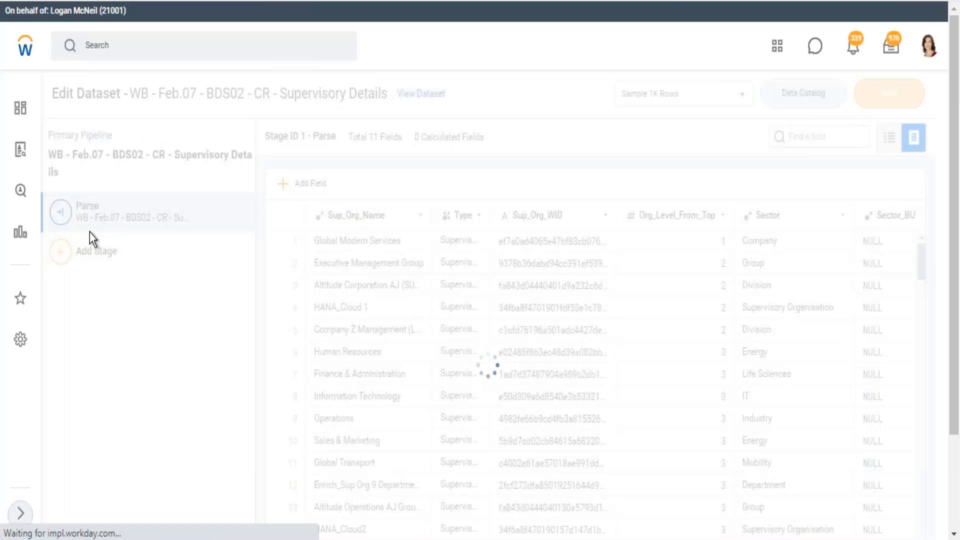
- Tag the Supervisory Details dataset with the existing tag WB - Feb.07 and save the tag
scroll(216, 270, "down", 3)
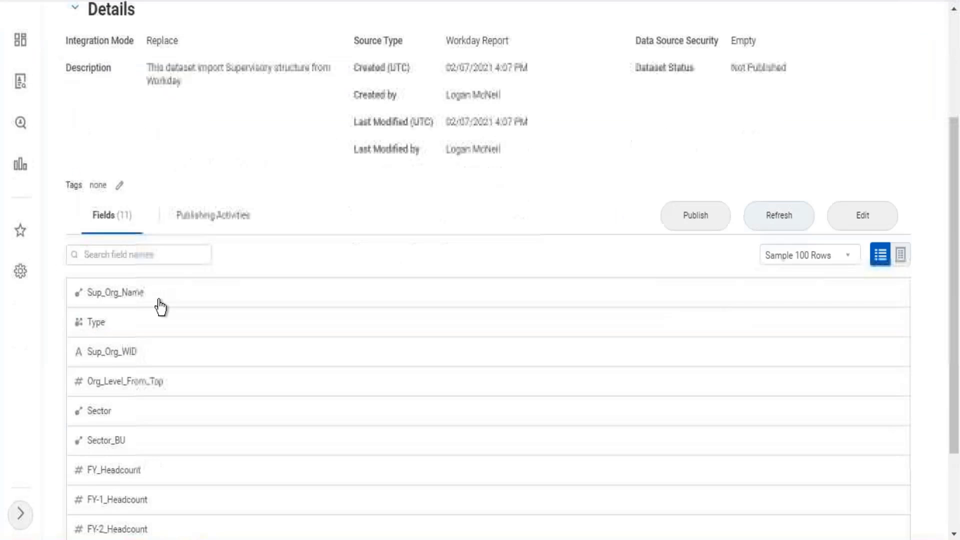
left_click(119, 185)
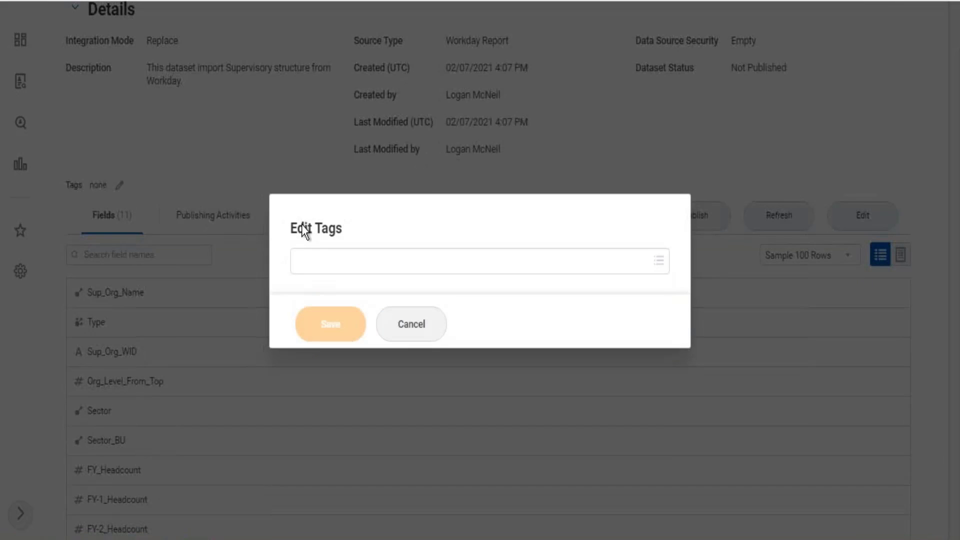
left_click(300, 261)
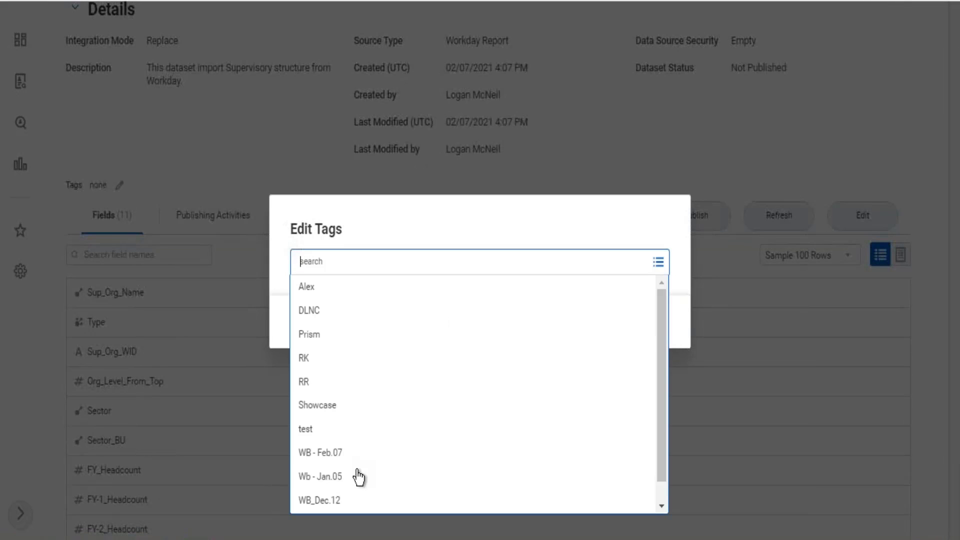
left_click(337, 453)
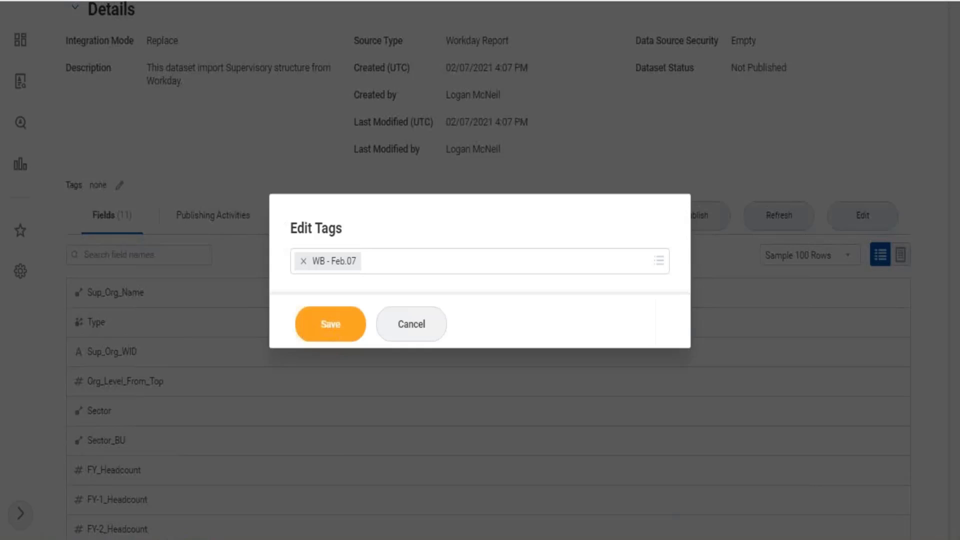
left_click(340, 339)
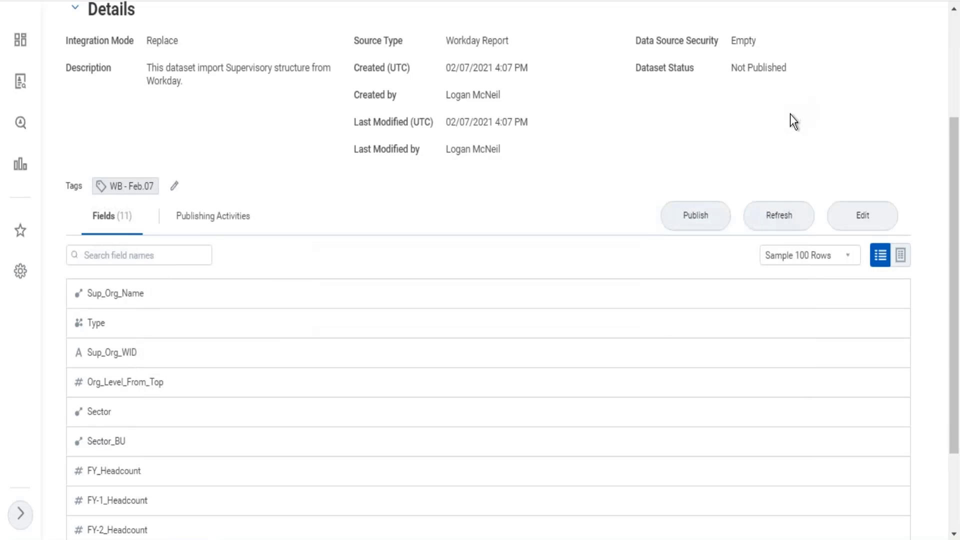
scroll(795, 131, "up", 4)
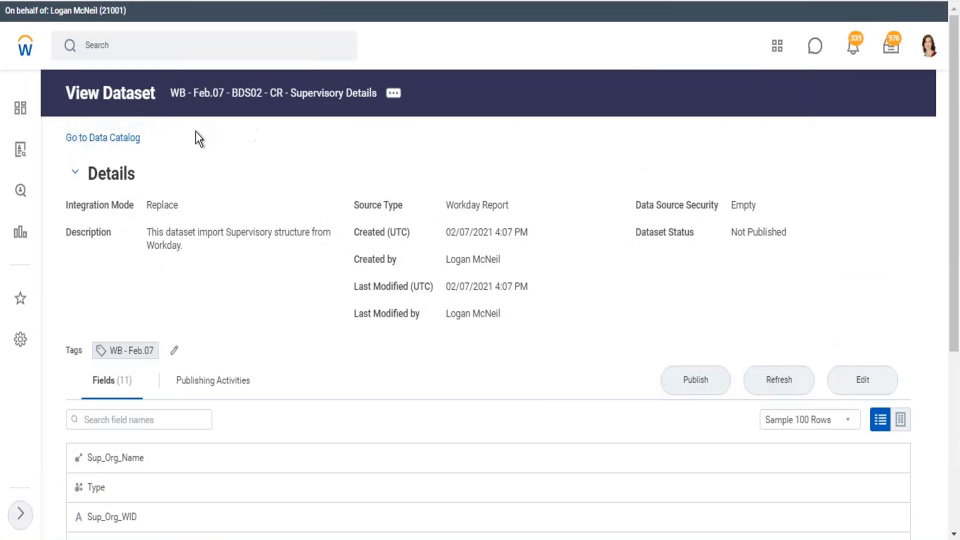
- Start a new base dataset from a custom report in the Data Catalog, selecting the ZF - 03 - Worker Details report
left_click(115, 140)
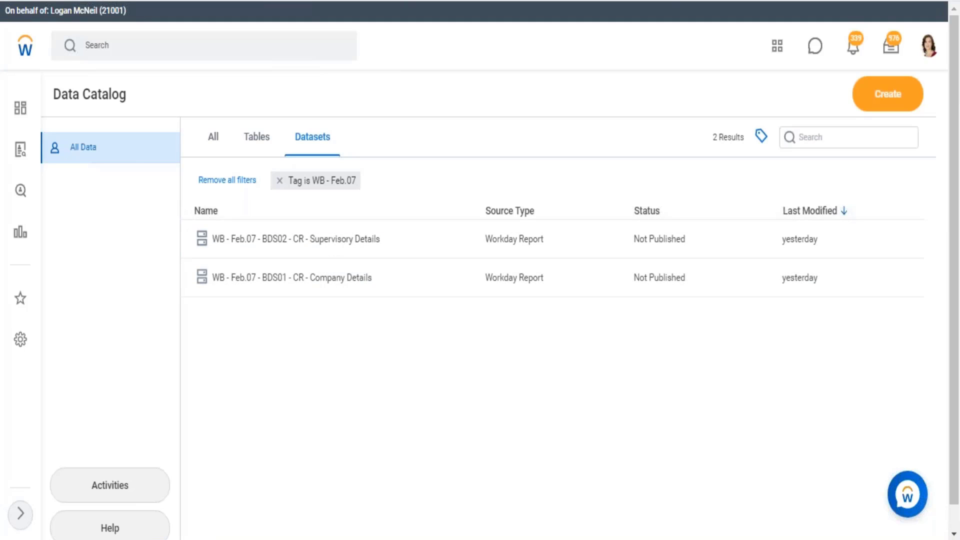
left_click(876, 97)
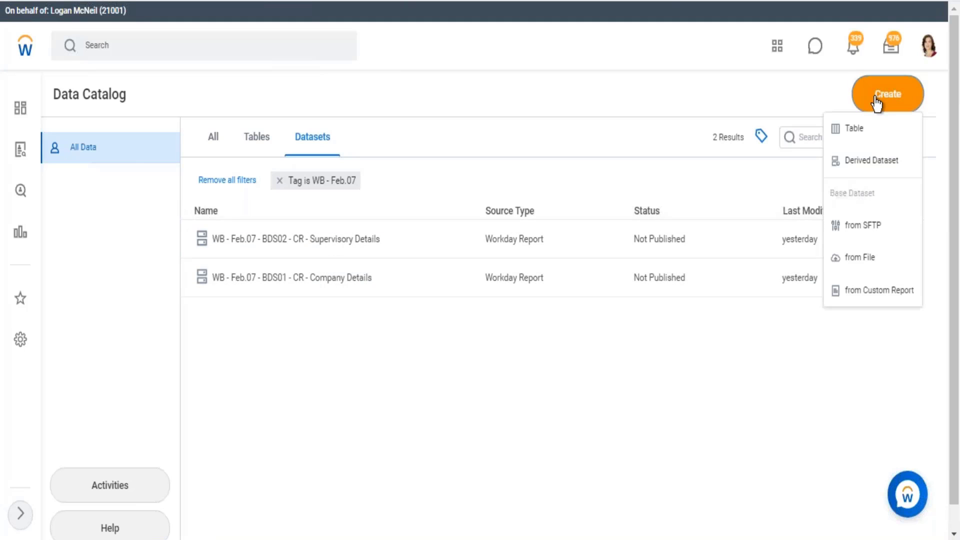
left_click(866, 292)
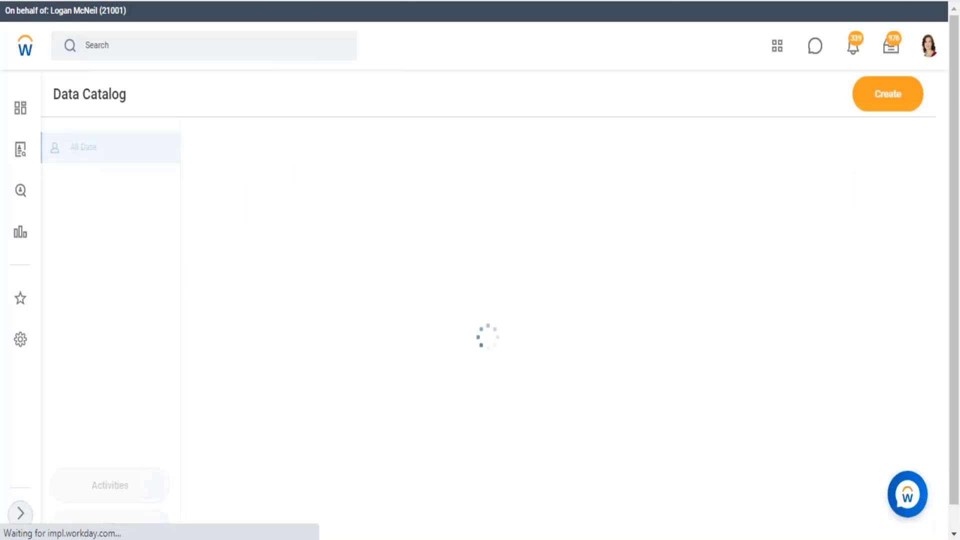
left_click(190, 283)
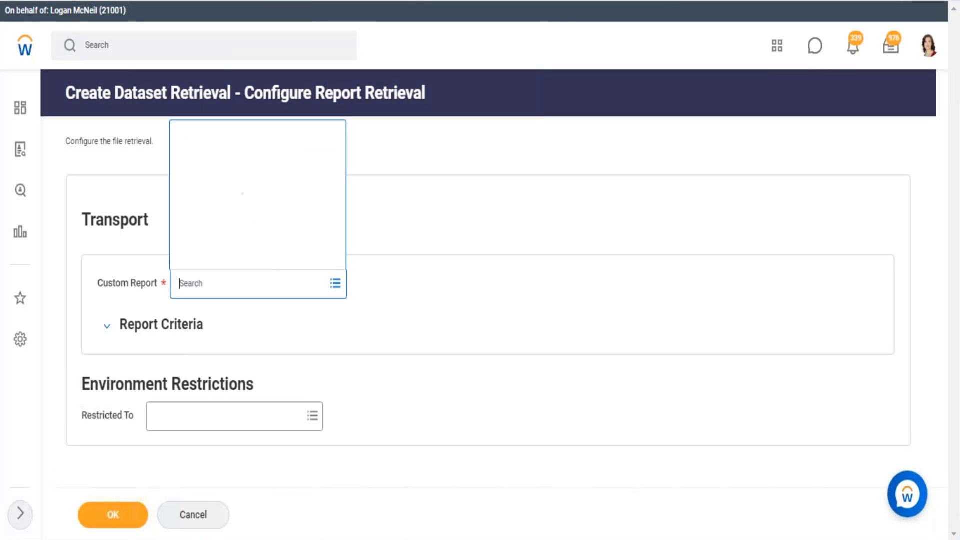
type("zf")
key("Return")
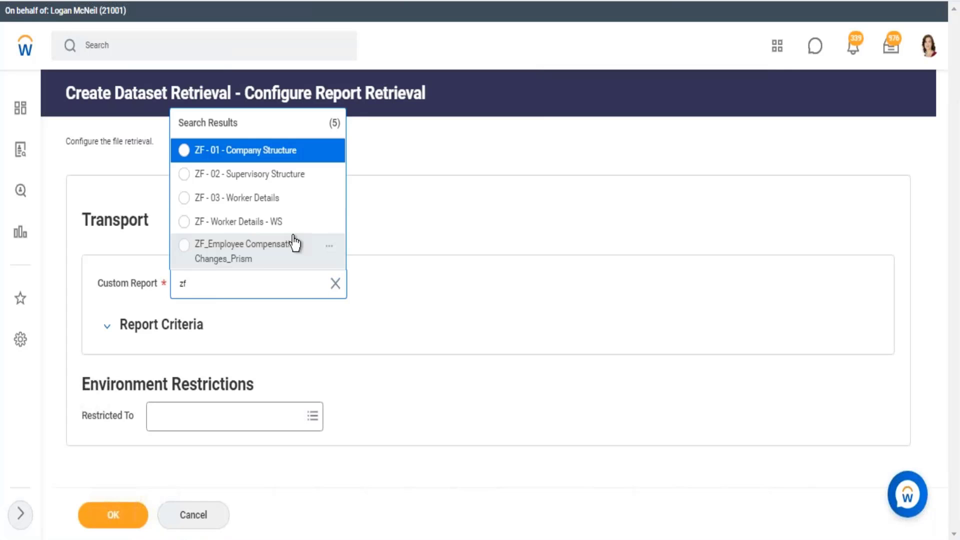
left_click(260, 200)
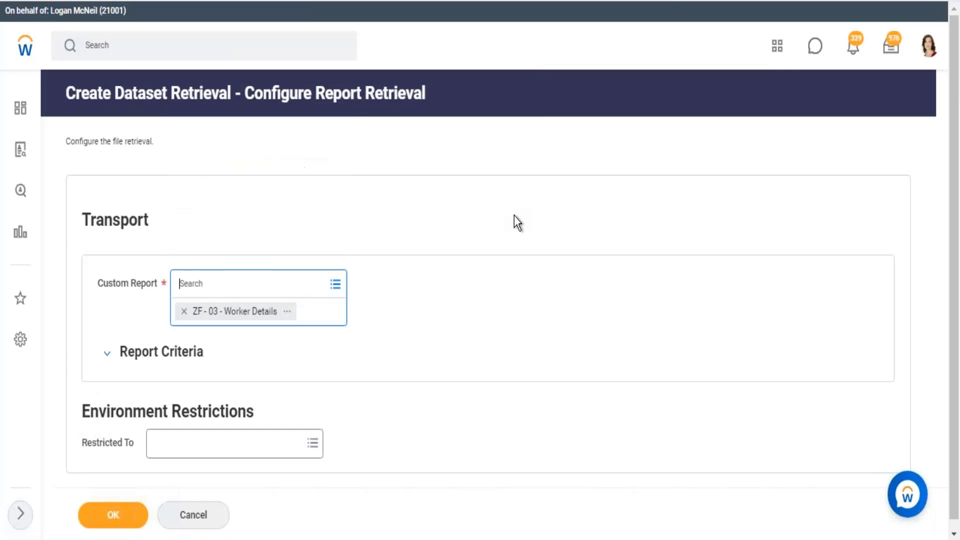
- Accept the report retrieval configuration and schedule the dataset retrieval with the run frequency Run Now
scroll(276, 349, "down", 2)
left_click(142, 518)
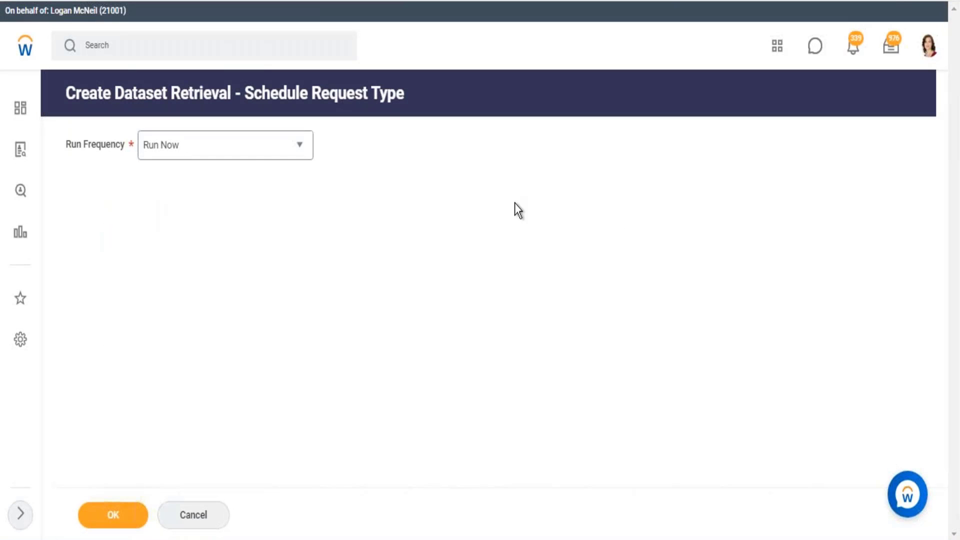
left_click(136, 528)
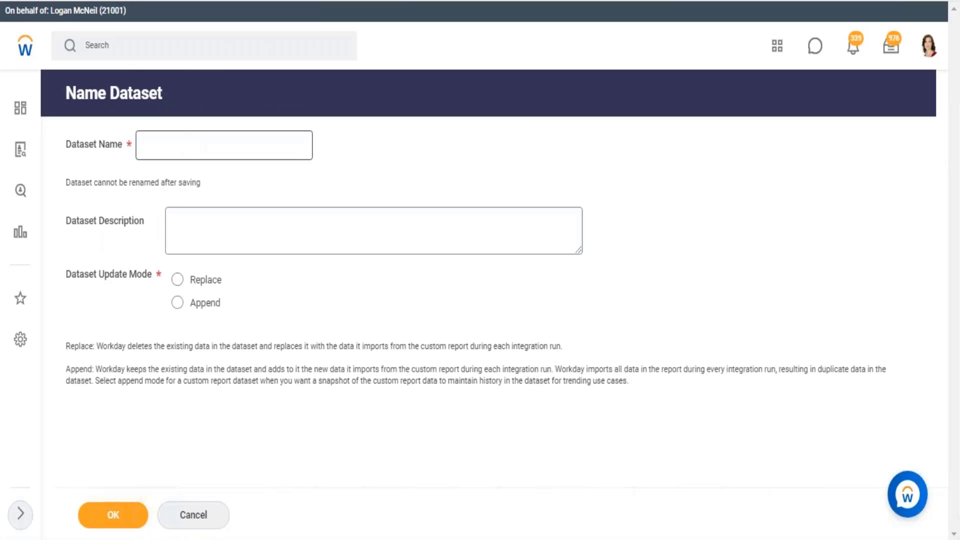
- Paste the copied Company Details description into the new dataset's description, leaving the dataset name empty
left_click(191, 139)
key("ctrl+v")
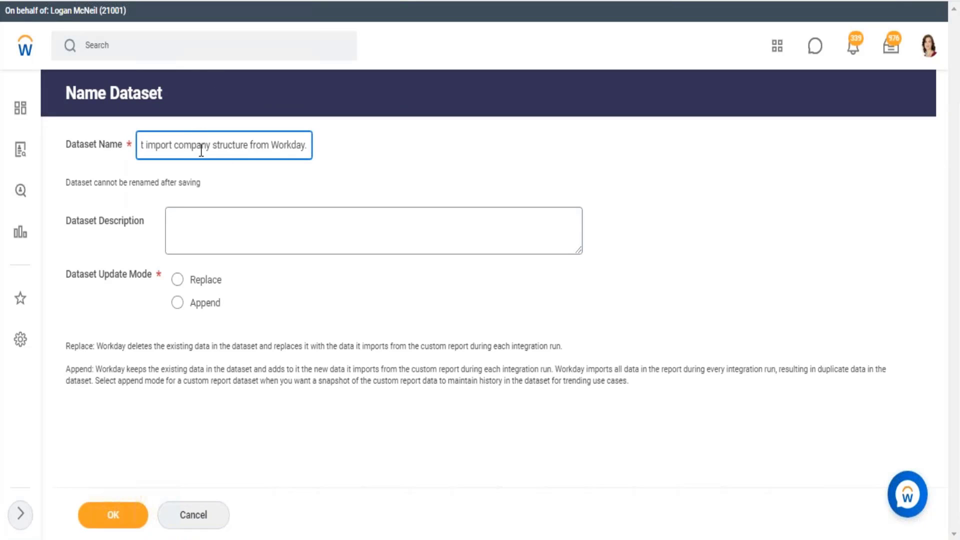
left_click_drag(312, 145, 100, 145)
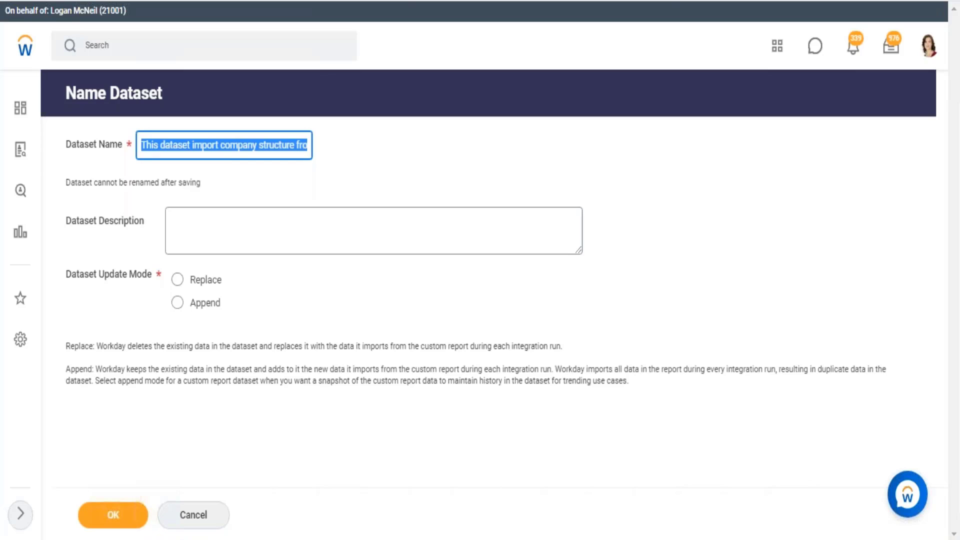
key("ctrl+x")
left_click(197, 229)
key("ctrl+v")
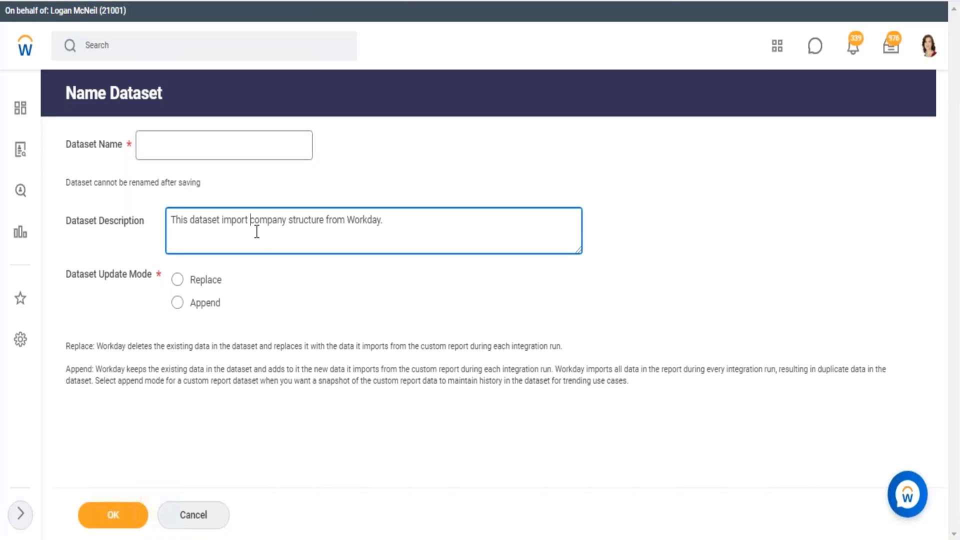
- Change the description to "This dataset imports Worker details from Workday." and set the dataset update mode to Replace
key("Left")
type("s")
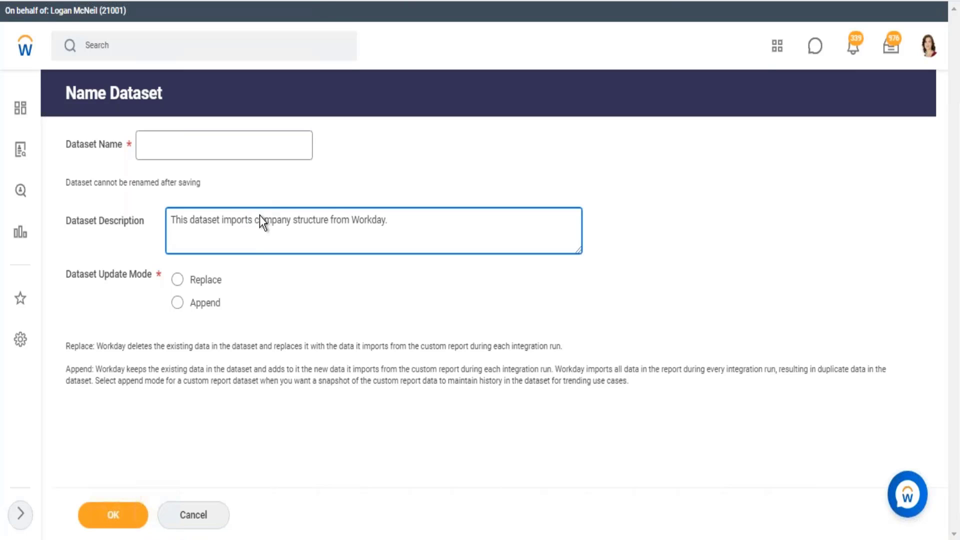
left_click_drag(255, 221, 327, 216)
key("Delete")
key("Delete")
key("Delete")
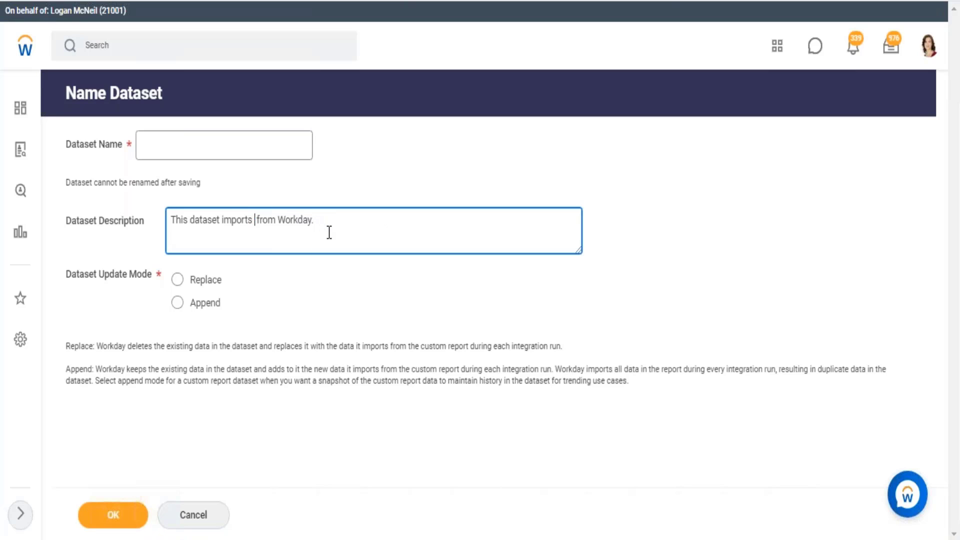
type("Worker detail ")
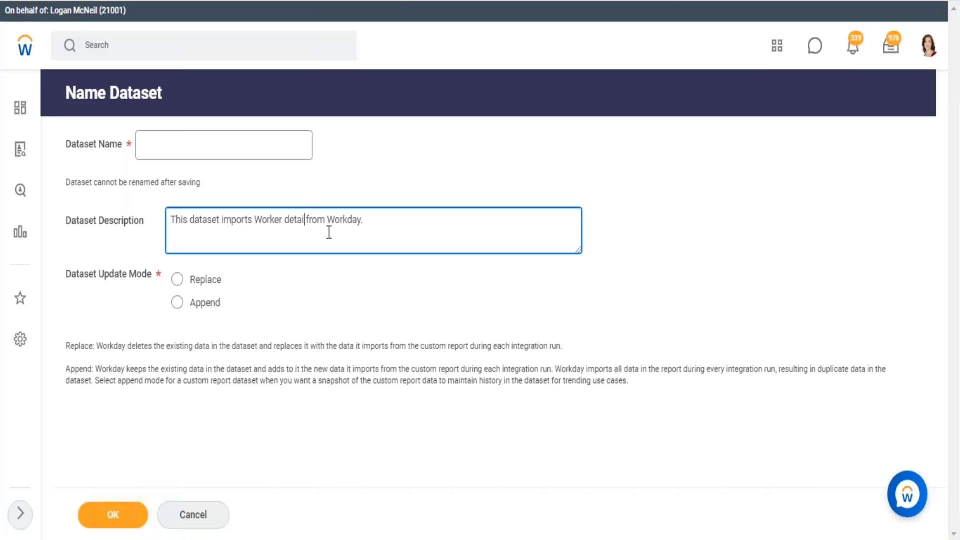
type("s")
left_click(184, 284)
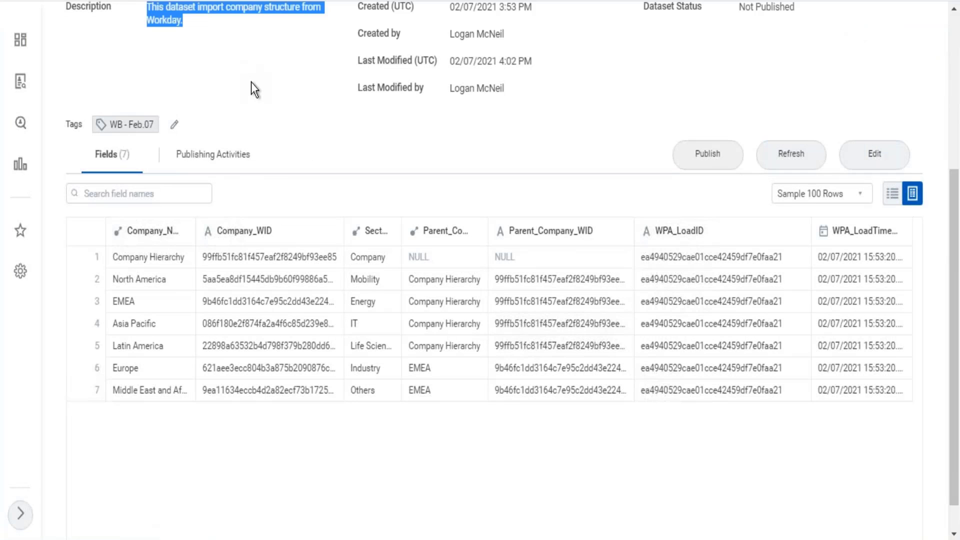
- Copy the title text of the WB - Feb.07 - BDS01 - CR - Company Details dataset for reuse as a name
scroll(252, 85, "up", 5)
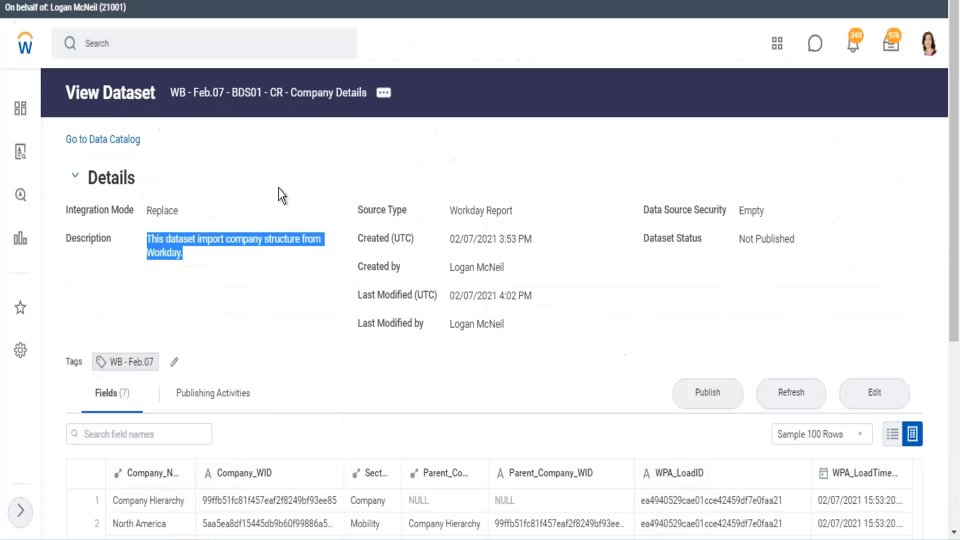
left_click(384, 95)
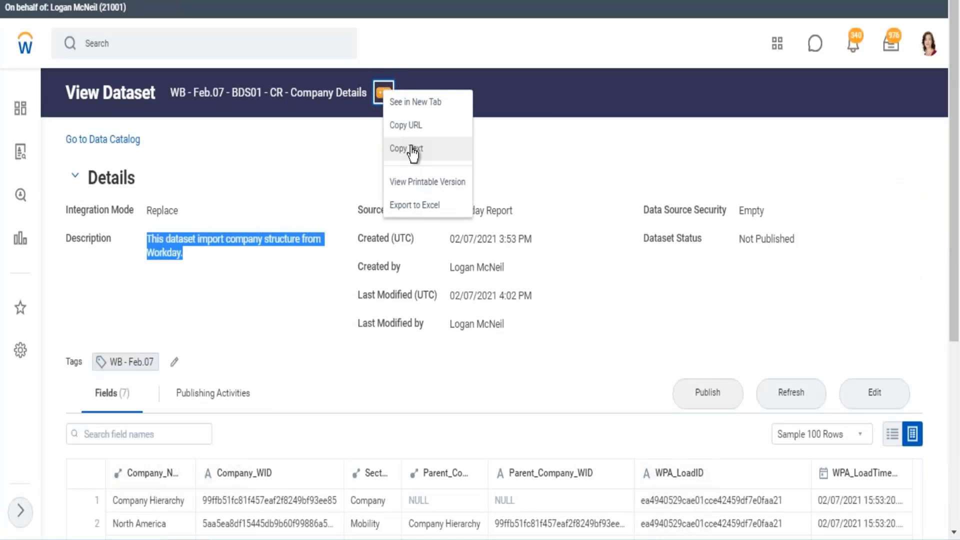
left_click(411, 148)
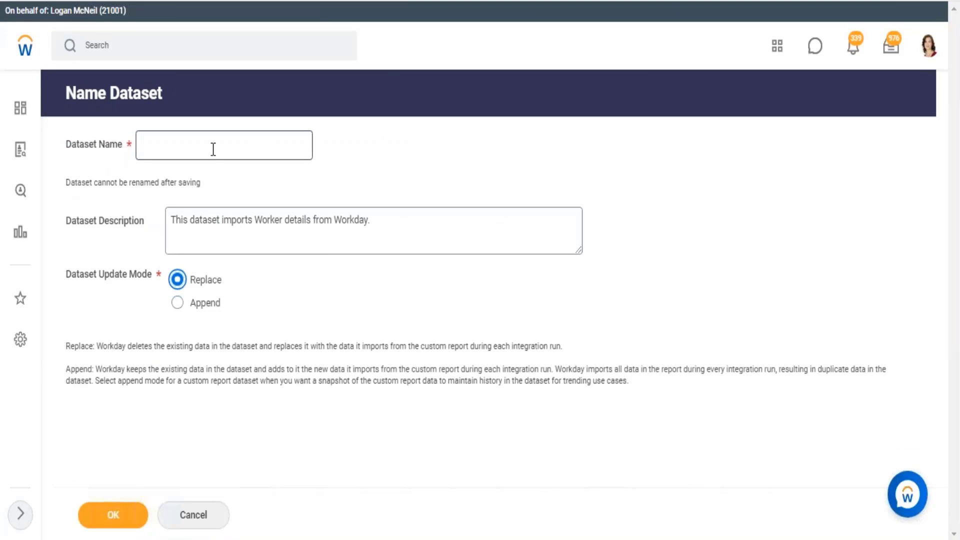
- Paste the copied dataset title into the empty dataset name and change its number to BDS03
left_click(212, 148)
key("ctrl+v")
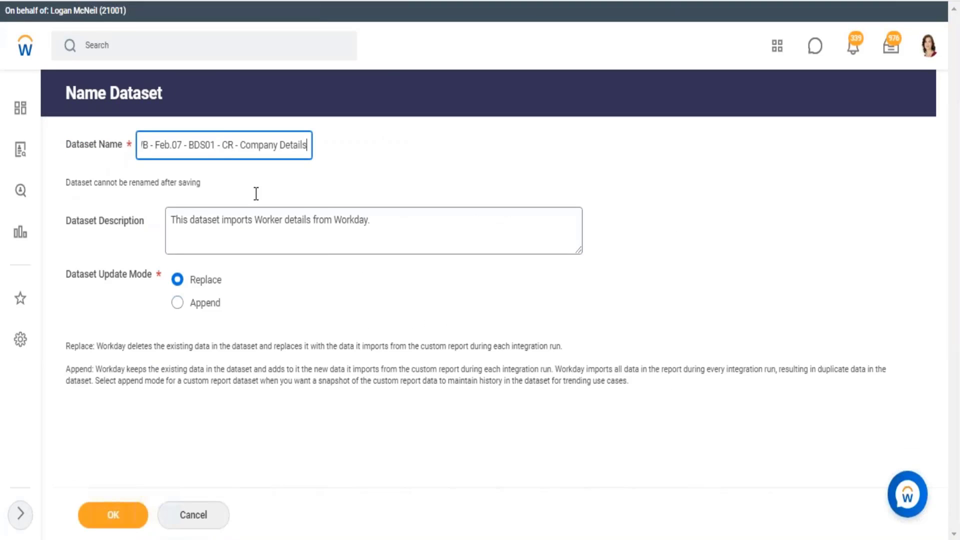
key("BackSpace")
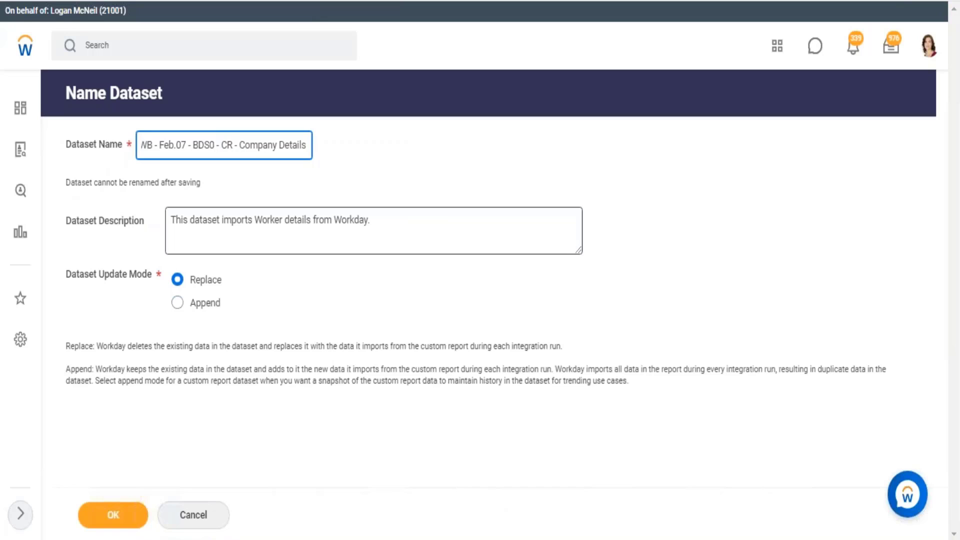
type("3")
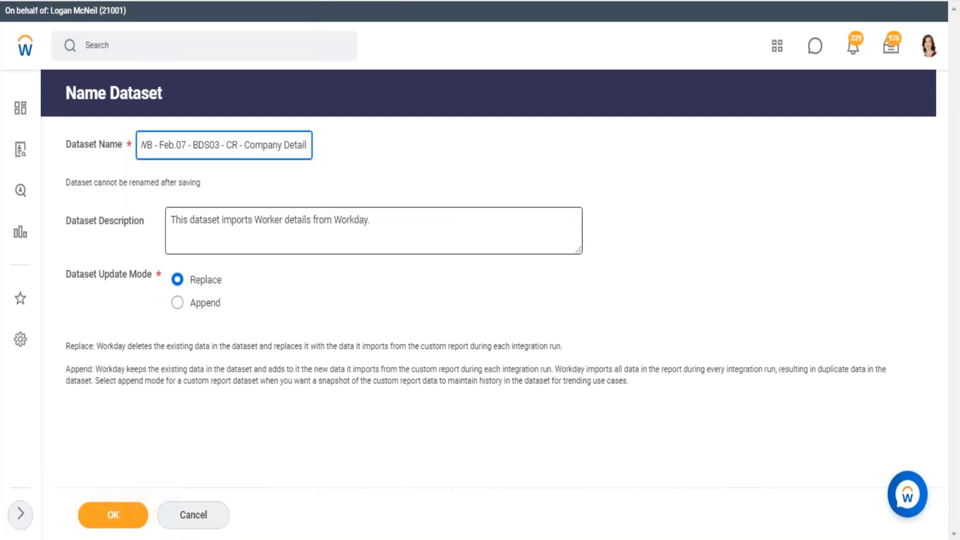
- Replace Company with Worker so the name reads WB - Feb.07 - BDS03 - CR - Worker Details, and create the dataset
key("BackSpace")
key("BackSpace")
key("BackSpace")
key("BackSpace")
key("BackSpace")
key("BackSpace")
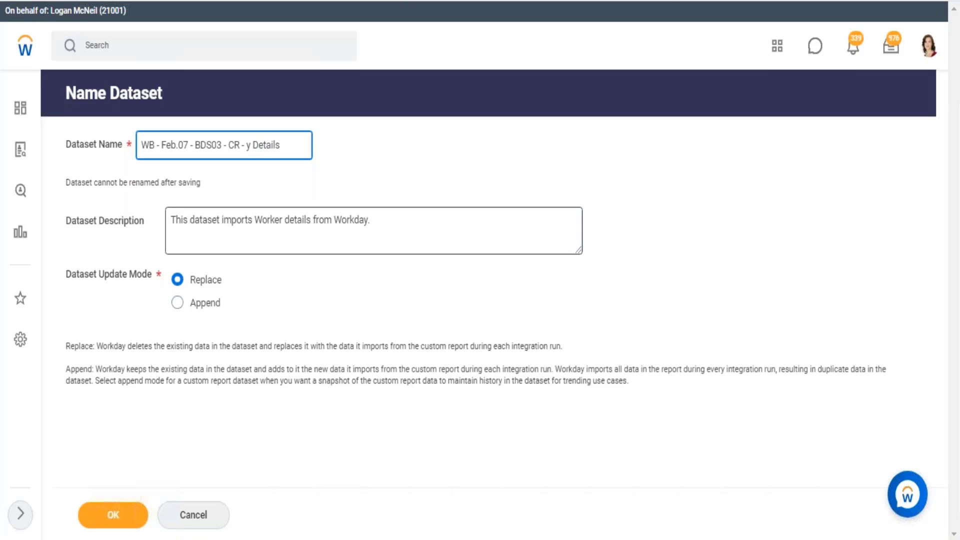
key("Delete")
type("worker")
key("BackSpace")
type("W")
left_click(383, 137)
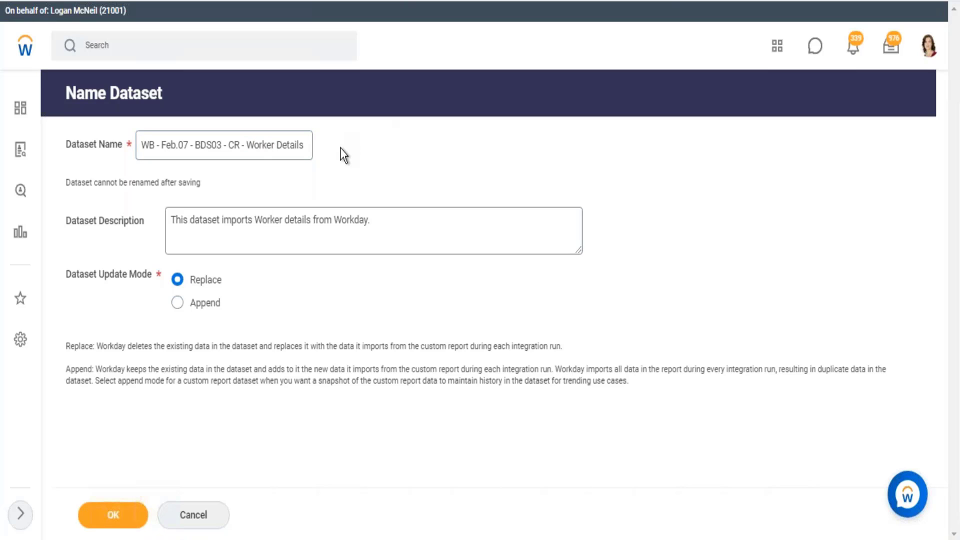
left_click(144, 505)
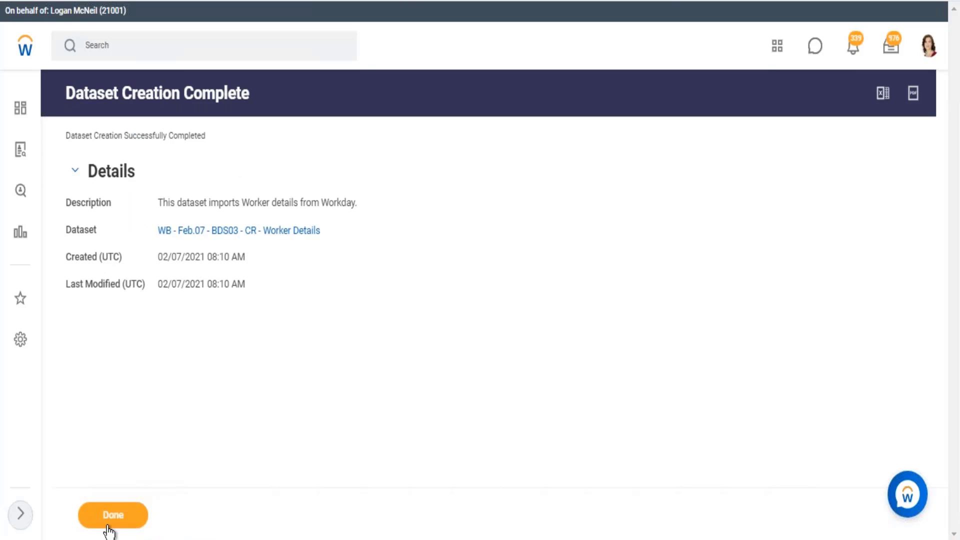
- Open the newly created Worker Details dataset and refresh it to load its fields
left_click(204, 231)
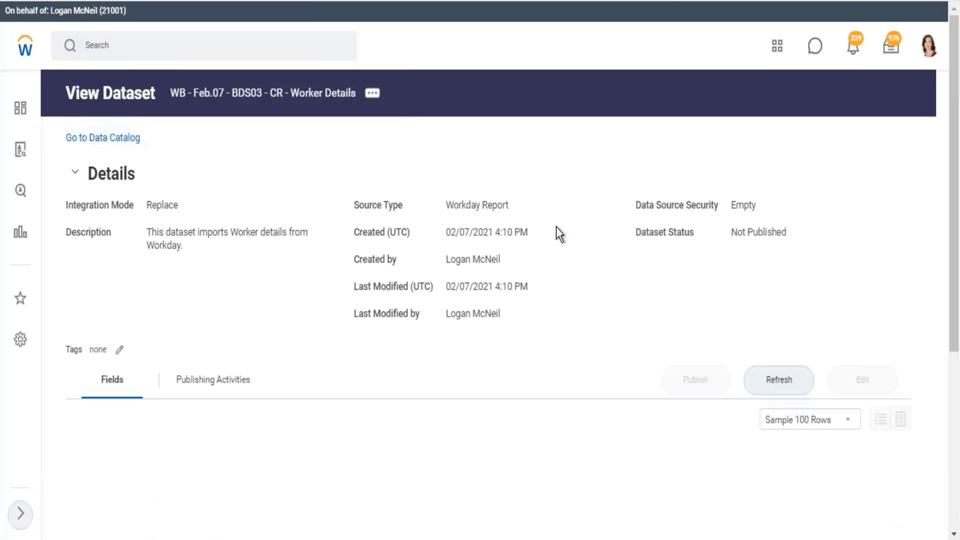
scroll(392, 360, "down", 5)
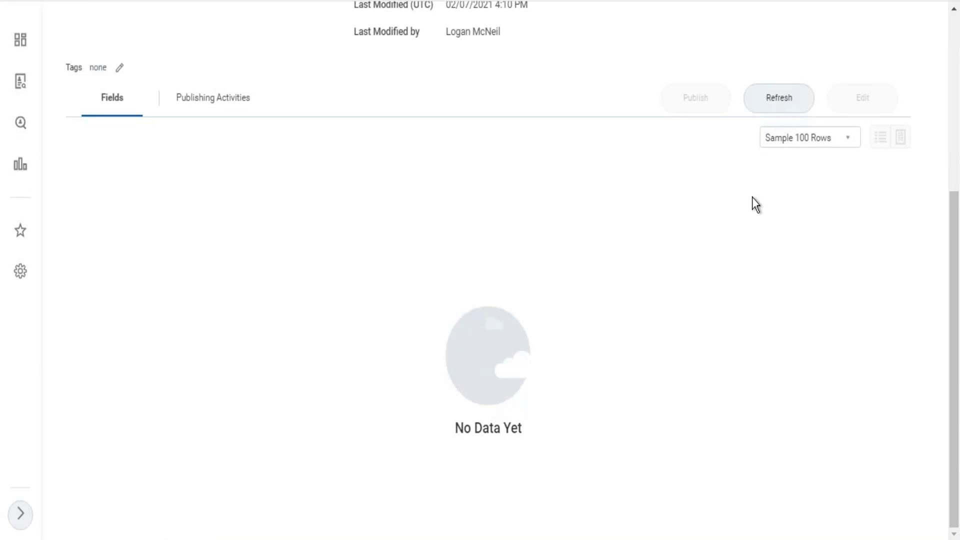
left_click(790, 93)
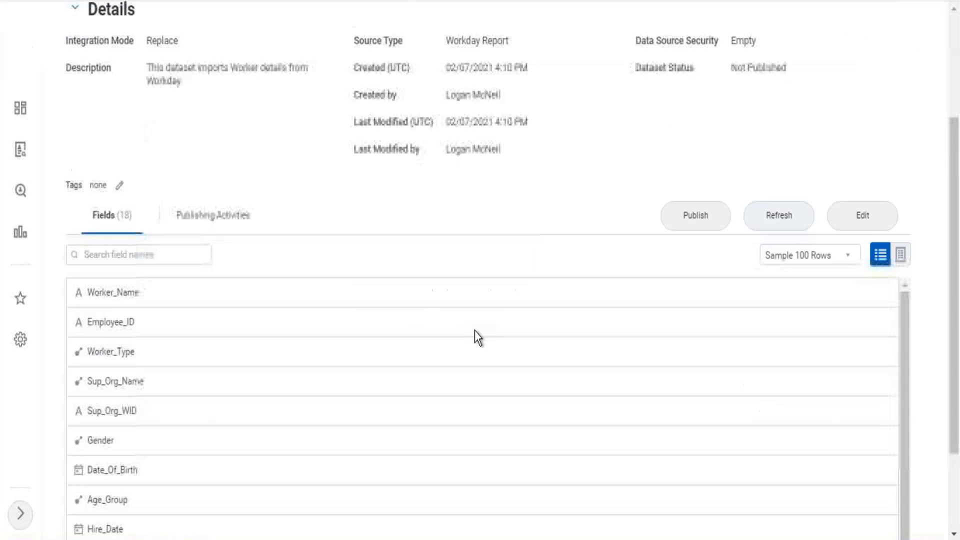
- Examine the Worker Details dataset's summary and its full list of imported fields down to the WPA fields
scroll(475, 331, "down", 3)
scroll(165, 376, "down", 3)
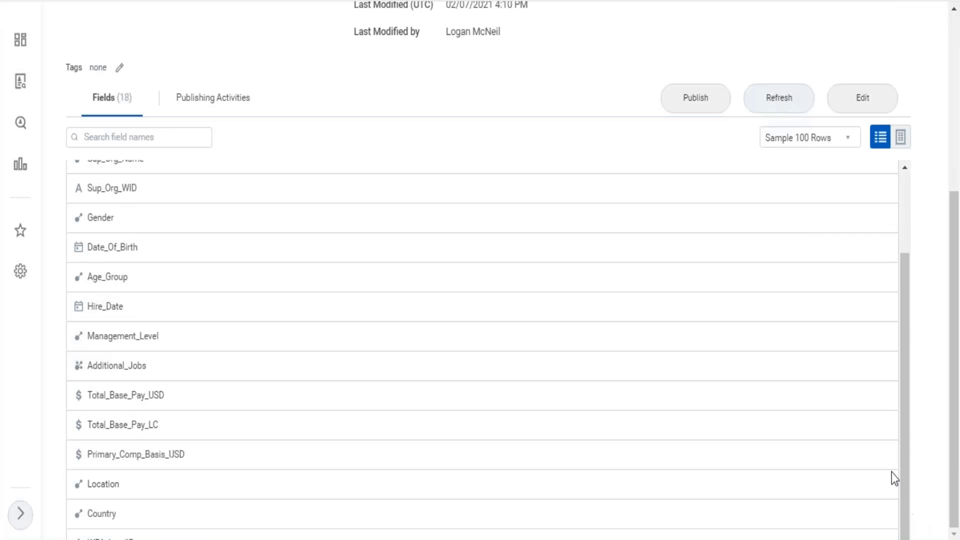
scroll(956, 210, "up", 5)
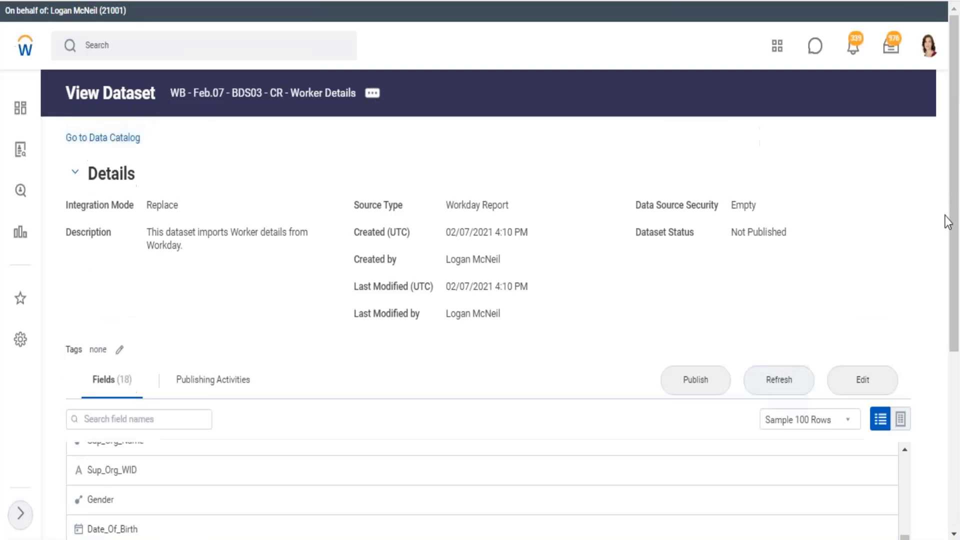
scroll(864, 225, "down", 5)
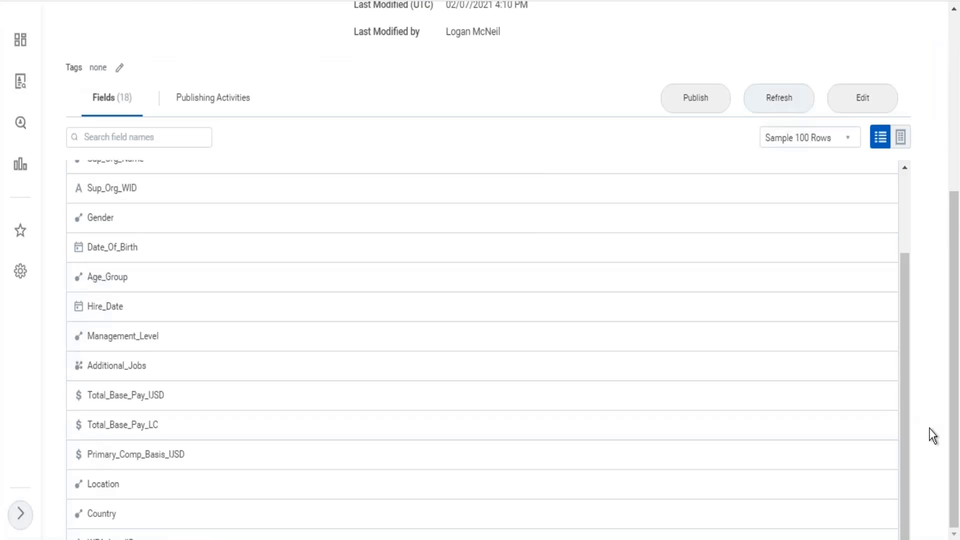
scroll(465, 334, "up", 4)
scroll(470, 340, "down", 4)
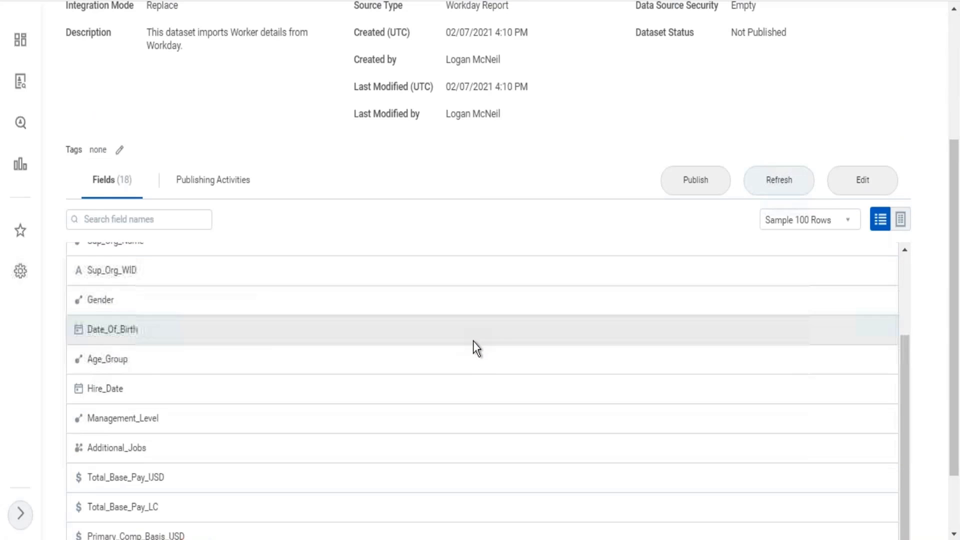
left_click(953, 530)
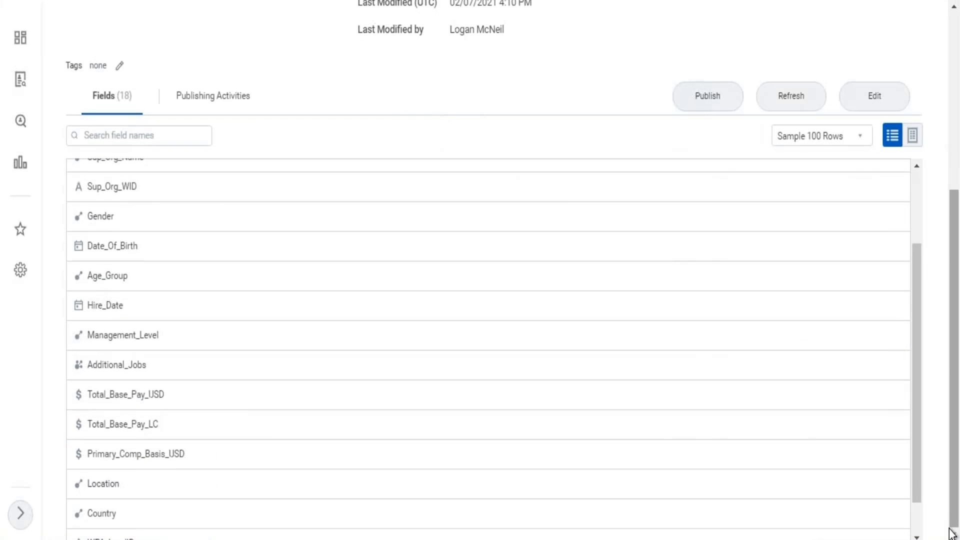
scroll(918, 532, "down", 1)
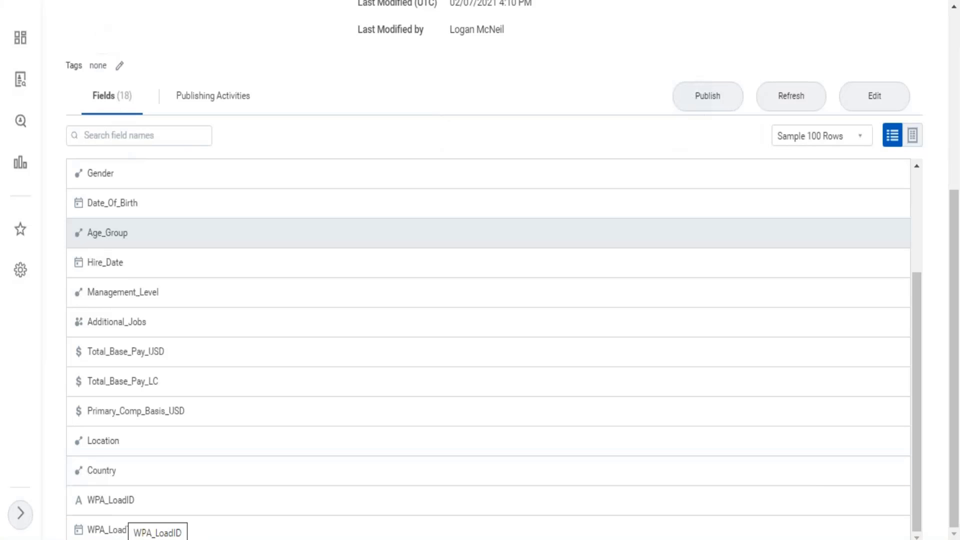
- Add the tag WB - Feb.07 to the Worker Details dataset and save it
left_click(121, 68)
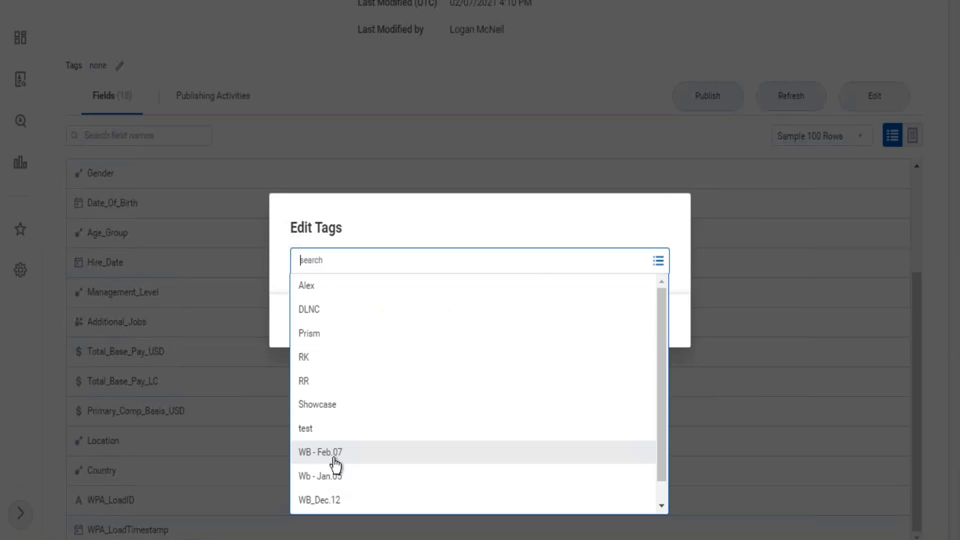
left_click(337, 461)
left_click(339, 334)
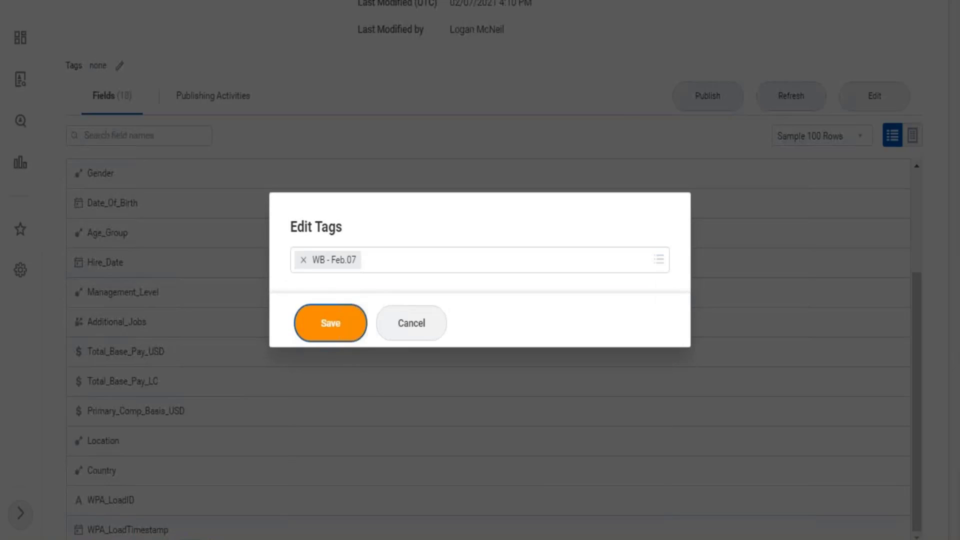
- Open the Worker Details dataset for editing, examine its primary pipeline's Parse stage, and return to the Data Catalog
left_click(890, 95)
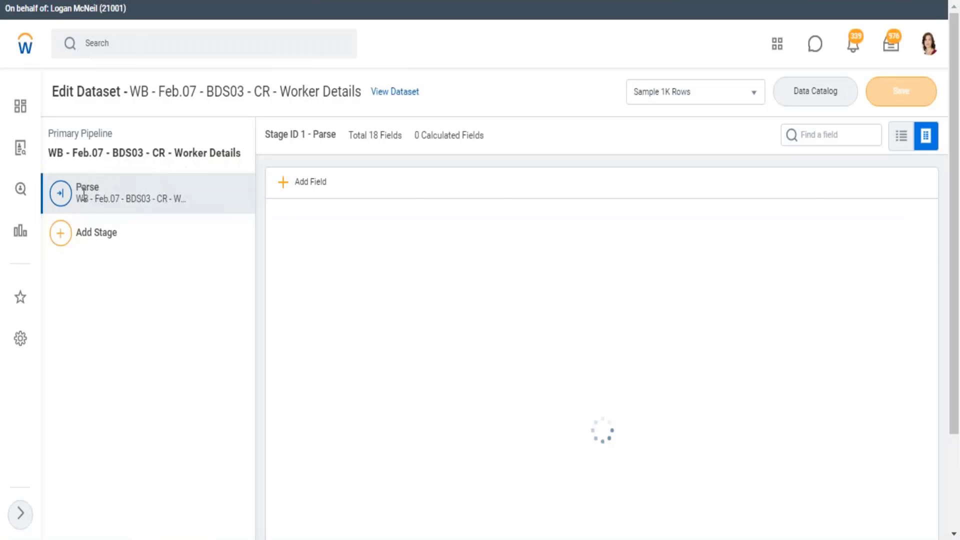
left_click_drag(143, 153, 84, 195)
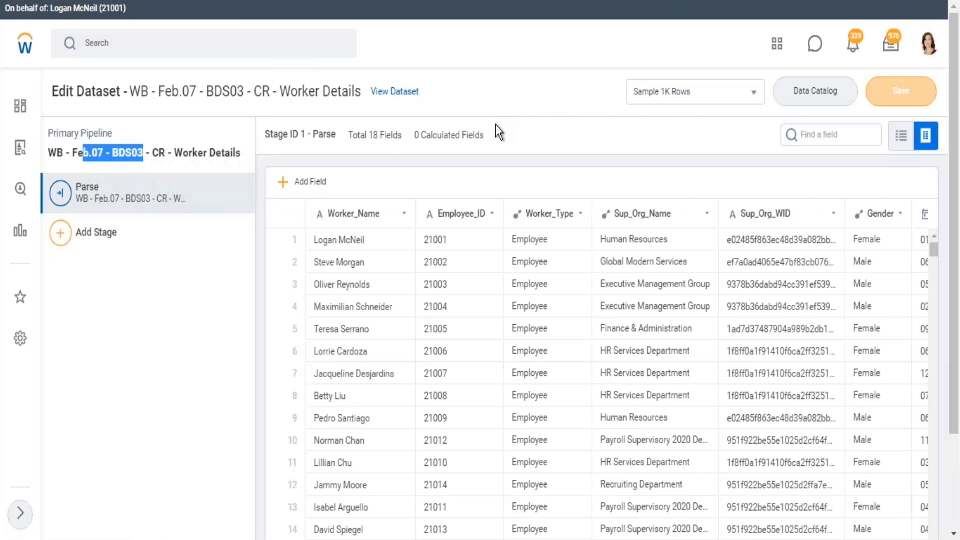
left_click(523, 116)
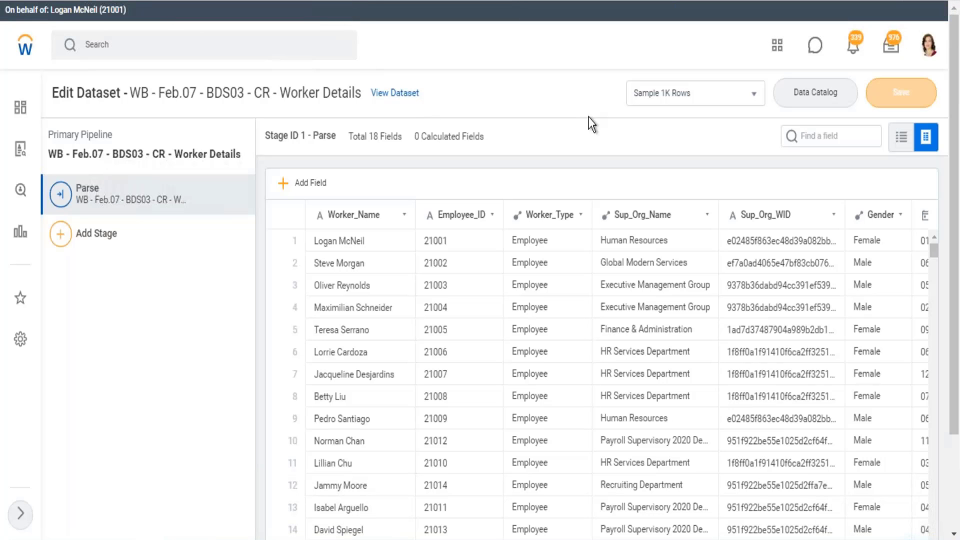
left_click(801, 96)
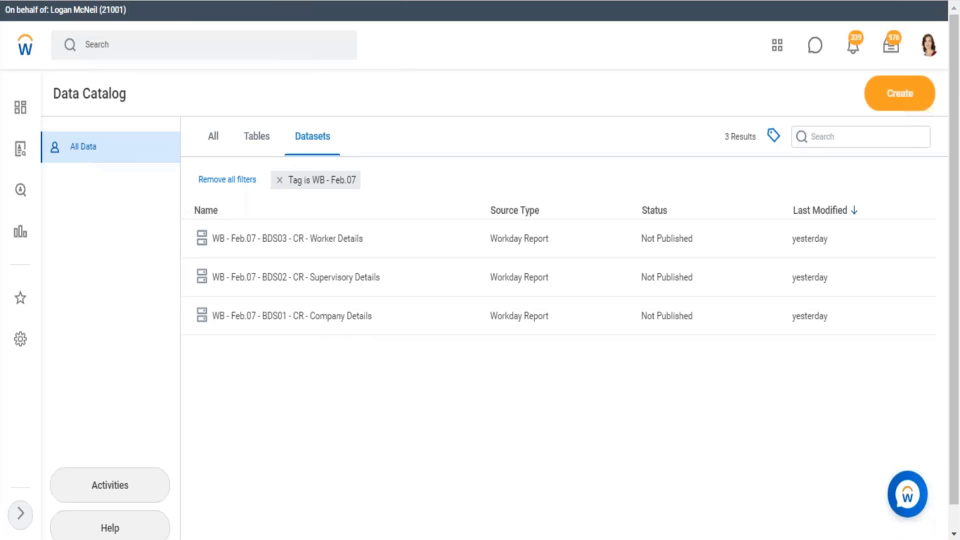
- Switch to the WB_21.02.07_PA workbook in Excel and enter the heading "Pipeline" in cell A25
key("alt+Tab")
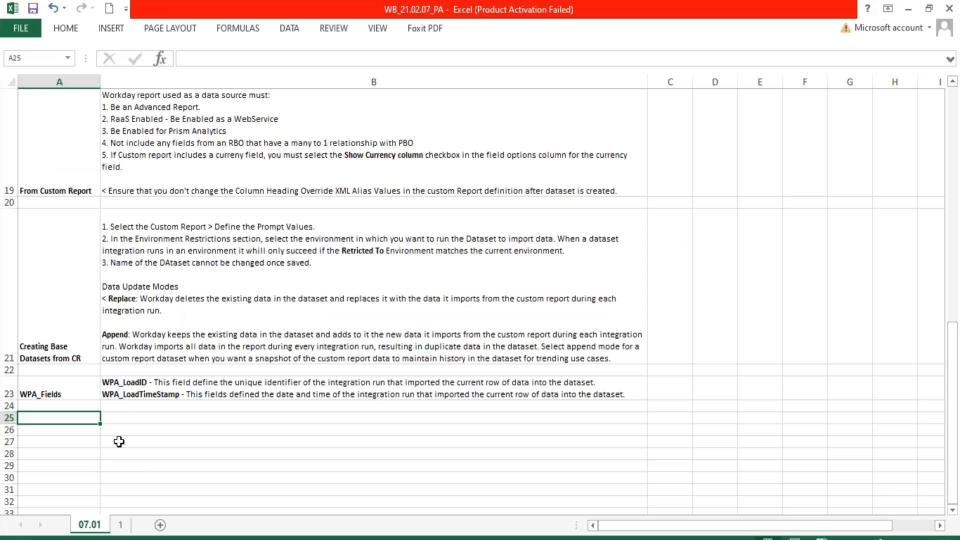
type("Pipeline")
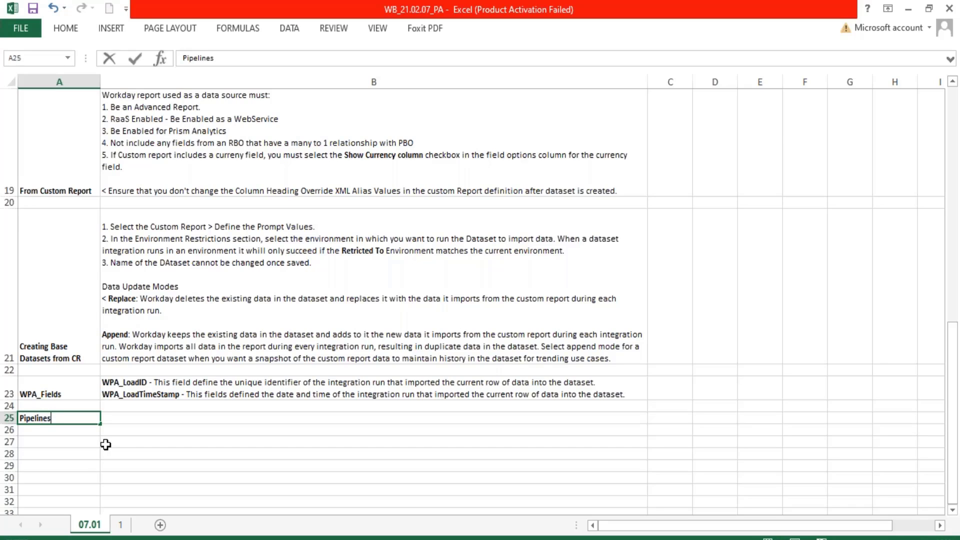
key("Tab")
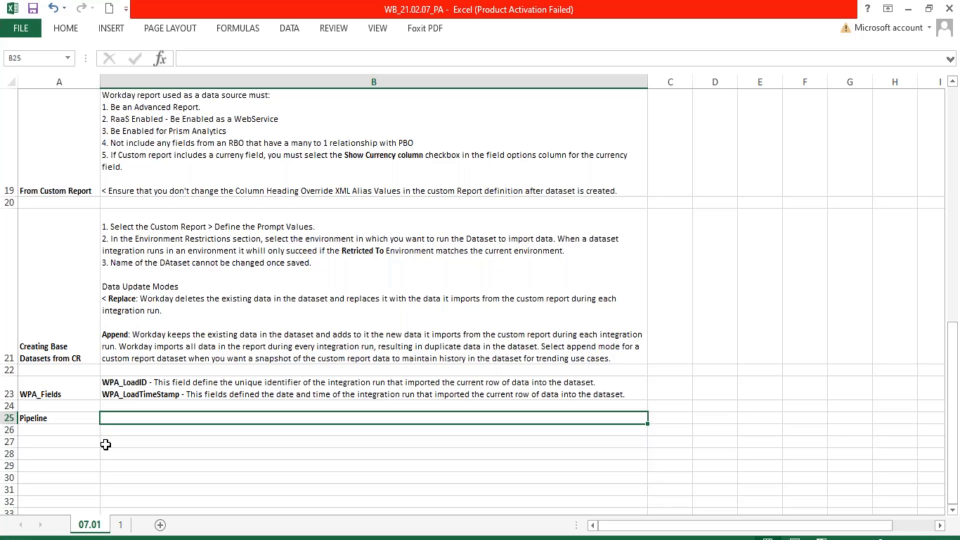
- Enter "< Datasets contain 1 or more pipelines. Pipelines can contain 1 or more stages." in cell B25
type("< DAtasets ")
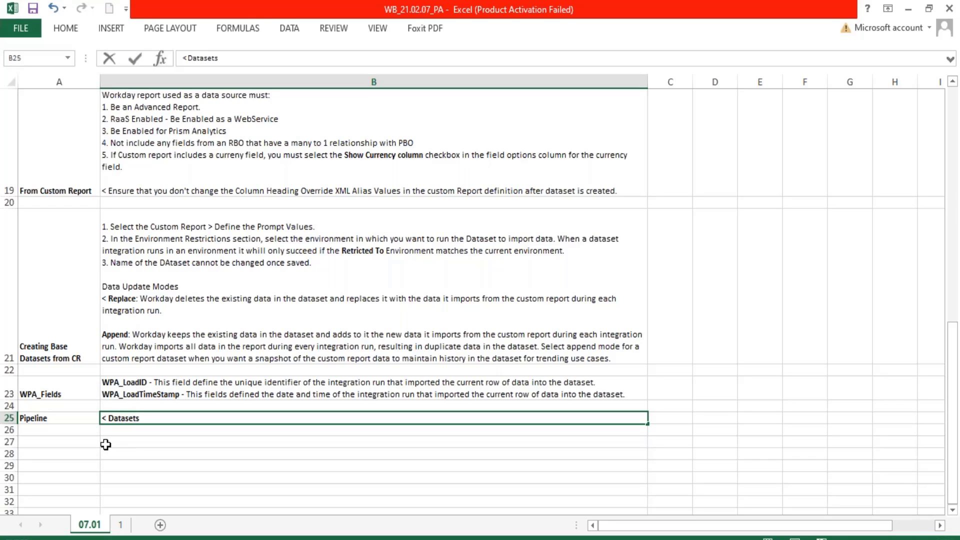
type("contain 1")
type("or more")
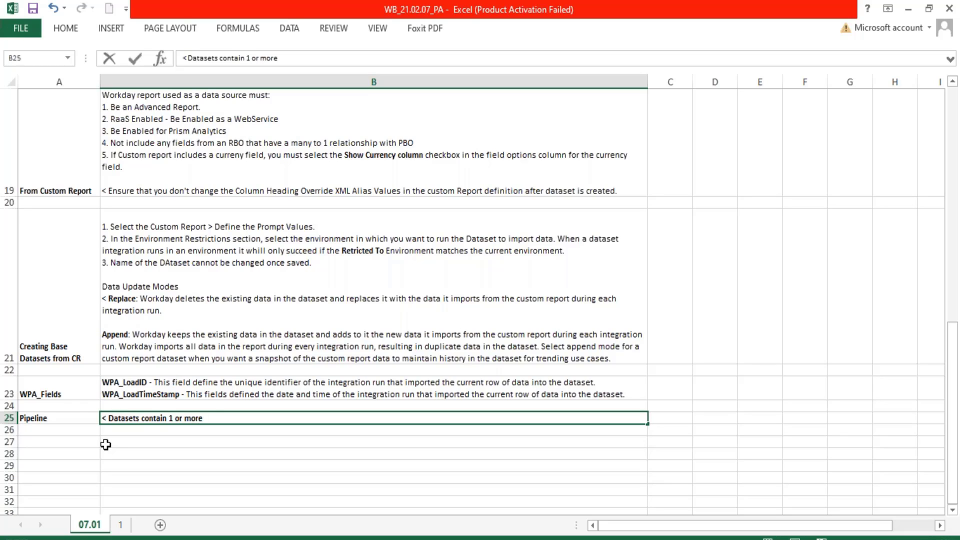
type(" pipelines. Pipeline")
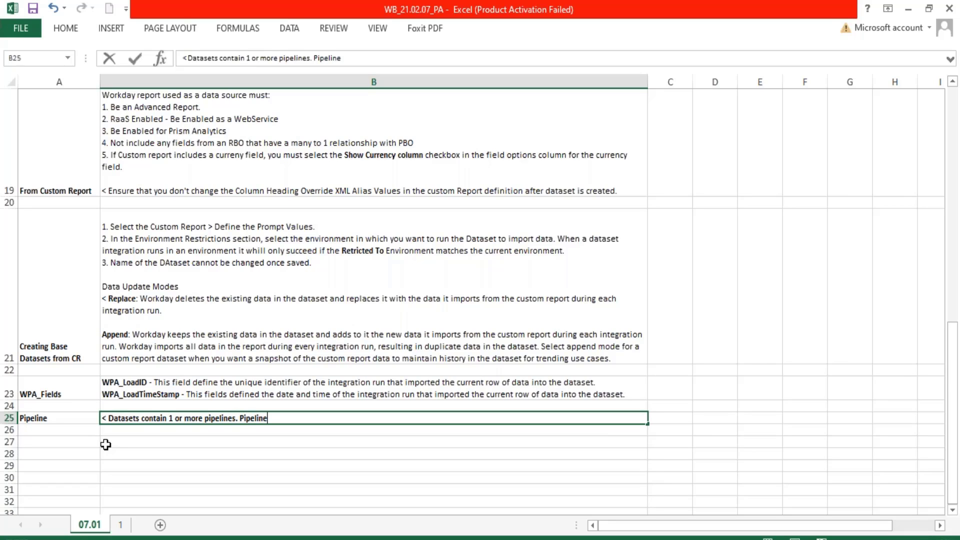
type("s can conta")
type("in 1 or")
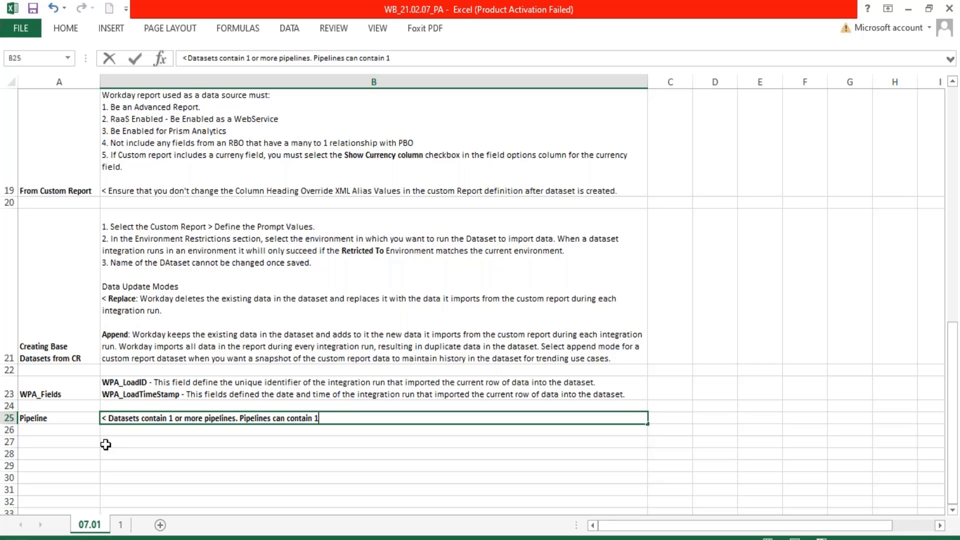
type(" more stages.")
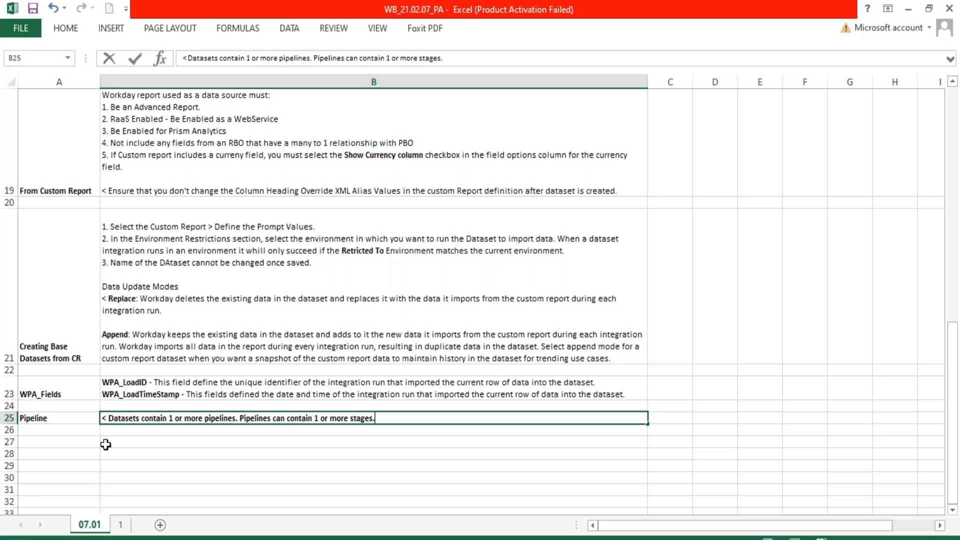
key("Return")
- Remove the bold formatting from the pipeline note in cell B25
key("Up")
key("Right")
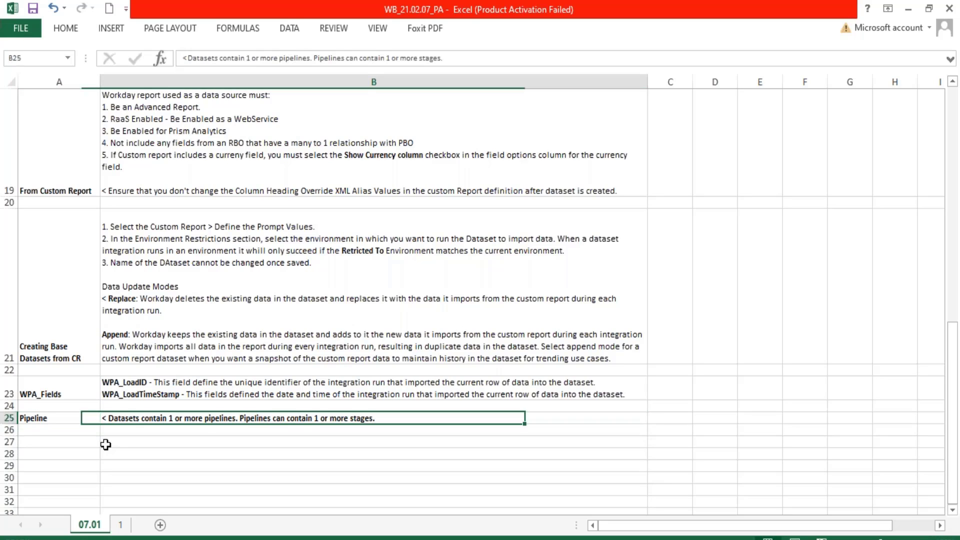
key("ctrl+b")
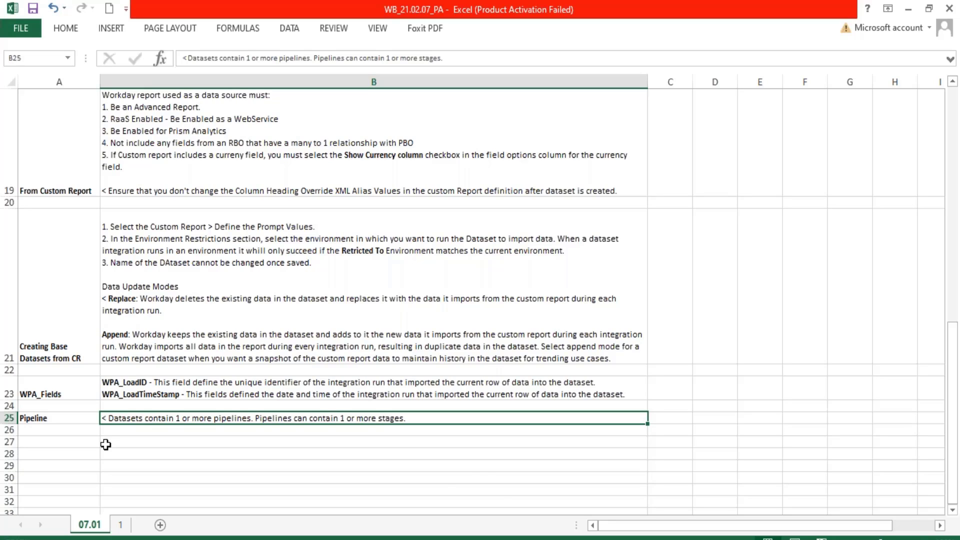
- Add the line "< A Pipleine is a container of stages. Stage models the flow of data/ Transform the data." to cell B25
double_click(419, 417)
key("alt+Return")
type("< A ")
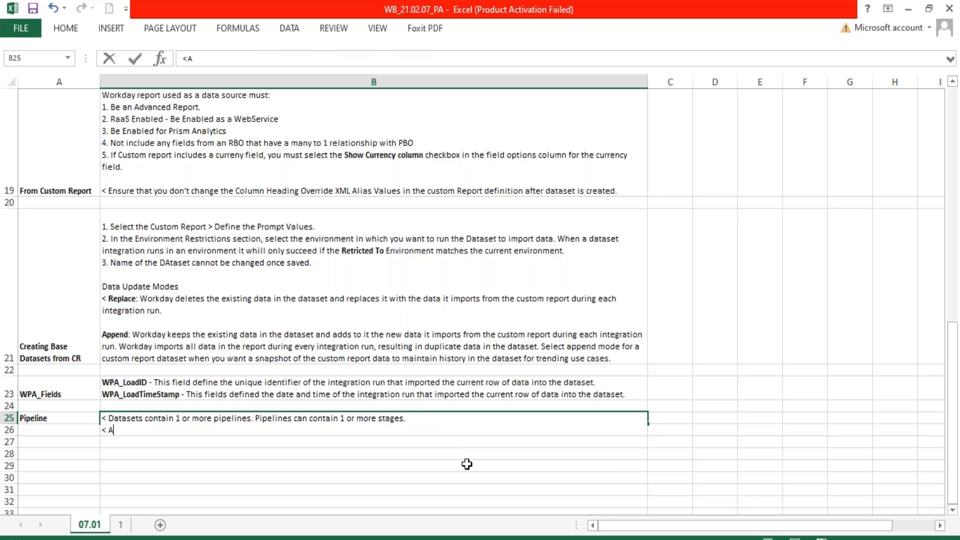
type("Pipleine is a container ")
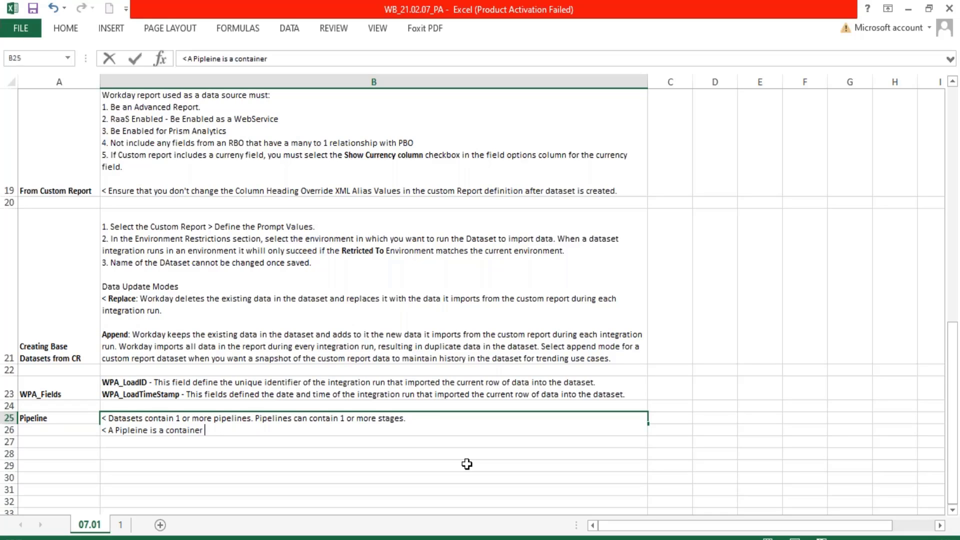
type("of stages.")
type("Sta")
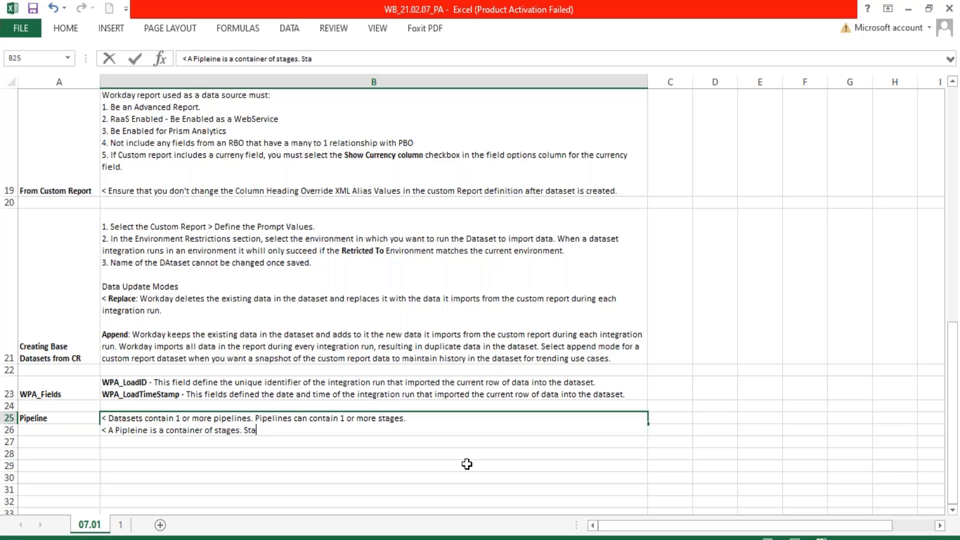
type("ge modesl the ")
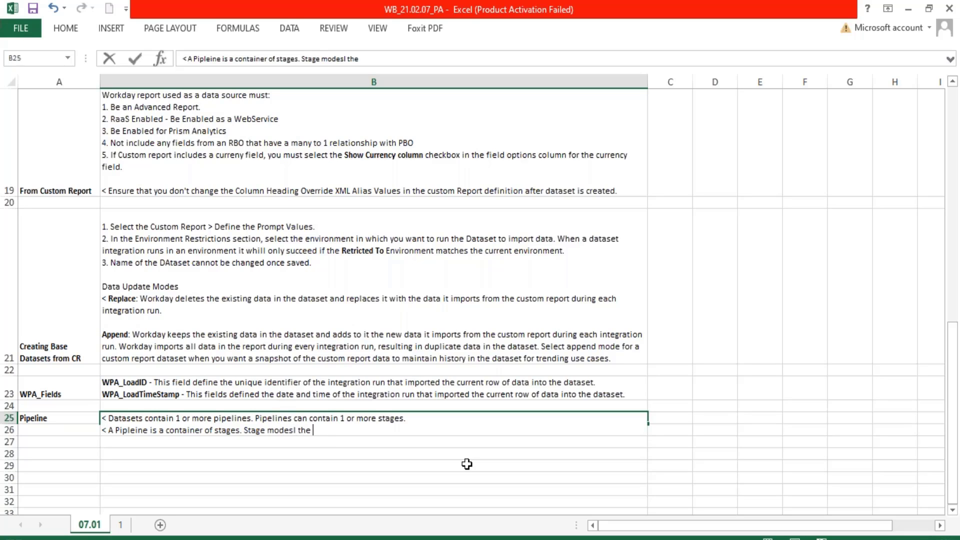
type("flow of daa")
key("BackSpace")
type("ta/")
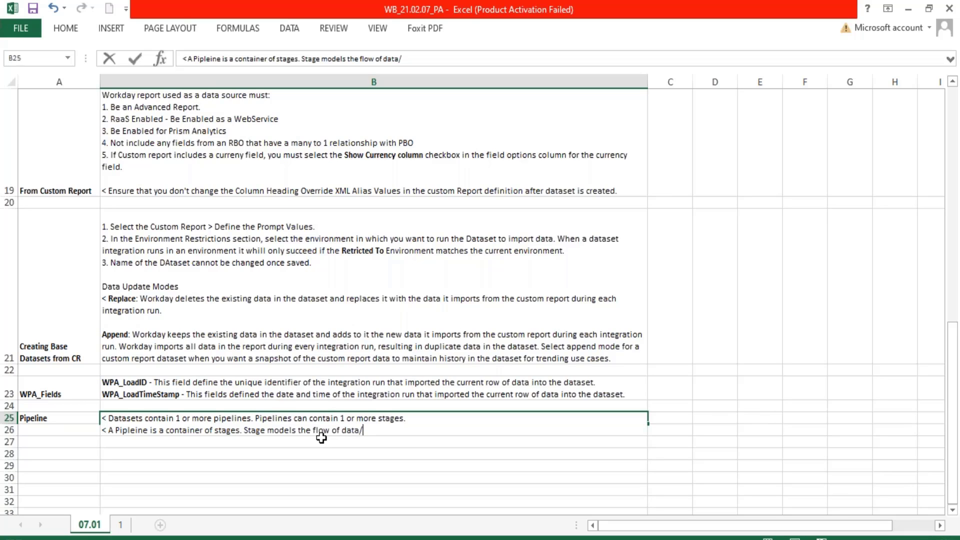
type(" Transform the data.")
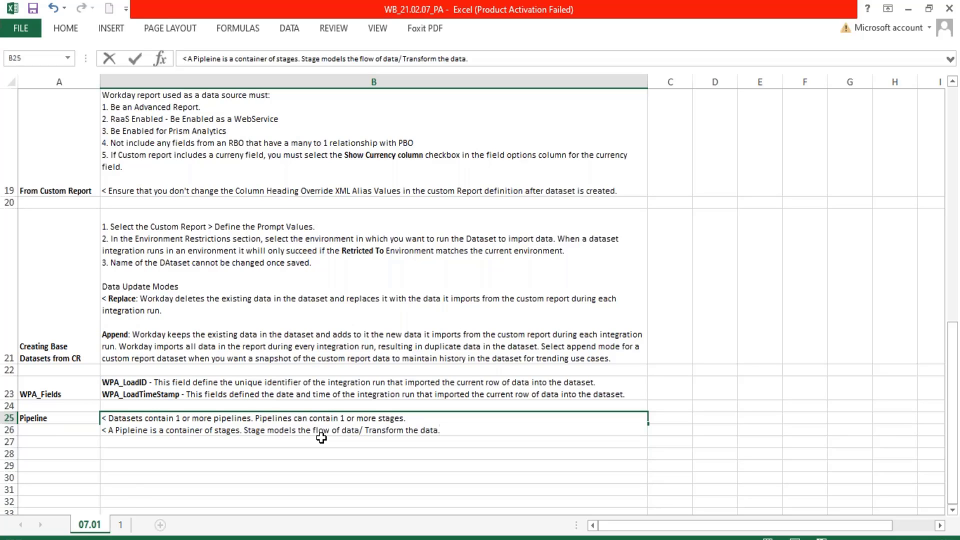
key("Return")
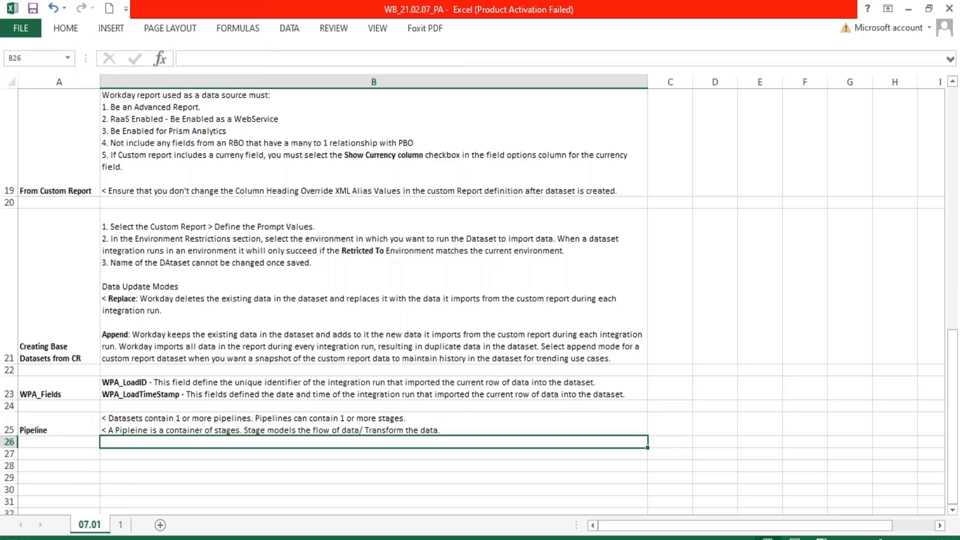
- Review the cleanse and transform, blending and security items of the Preparation stage in the Prism Workflow note, cell B3
scroll(353, 442, "up", 6)
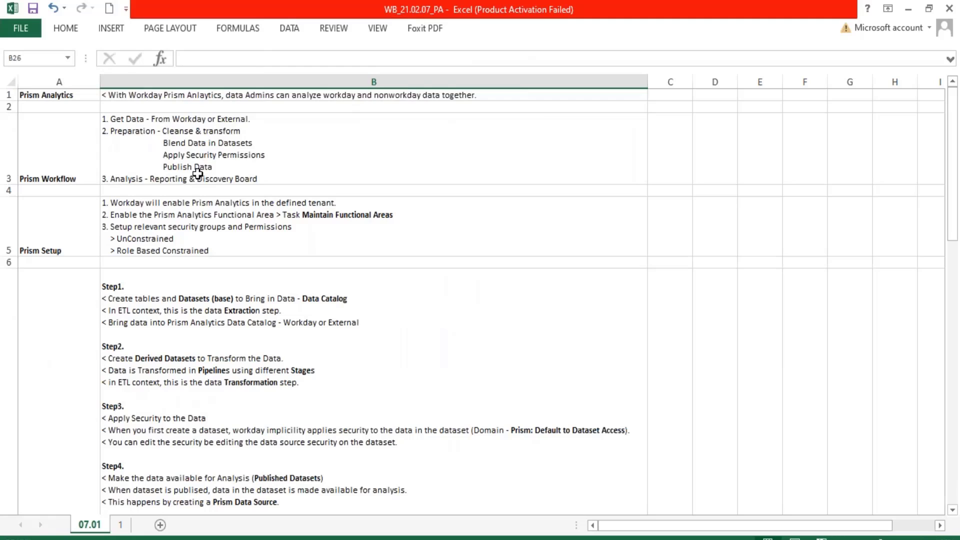
double_click(188, 131)
left_click_drag(164, 130, 240, 145)
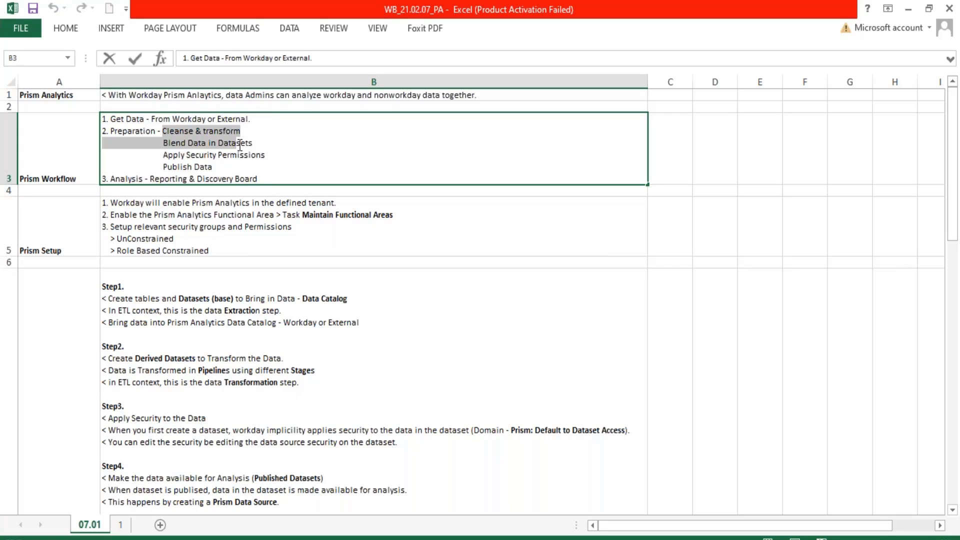
left_click_drag(245, 150, 251, 161)
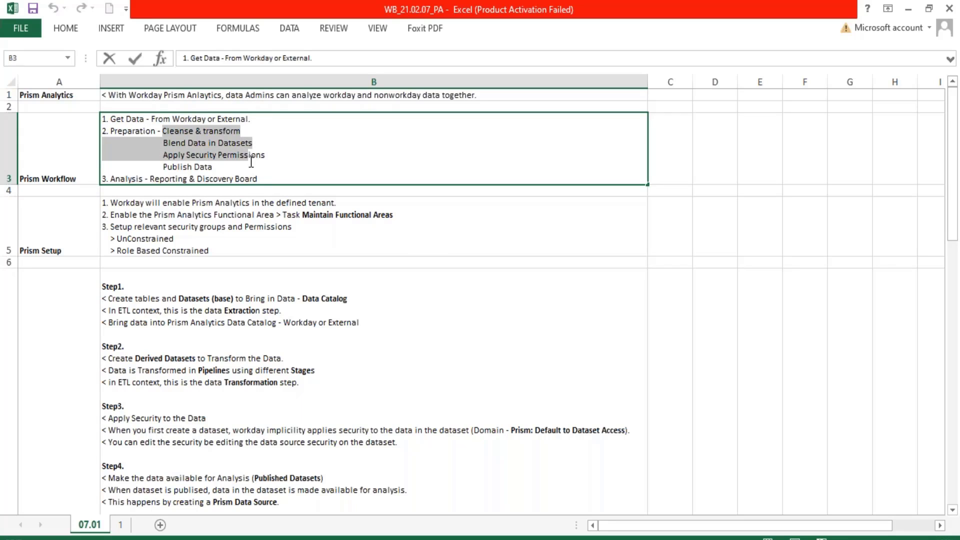
left_click(718, 200)
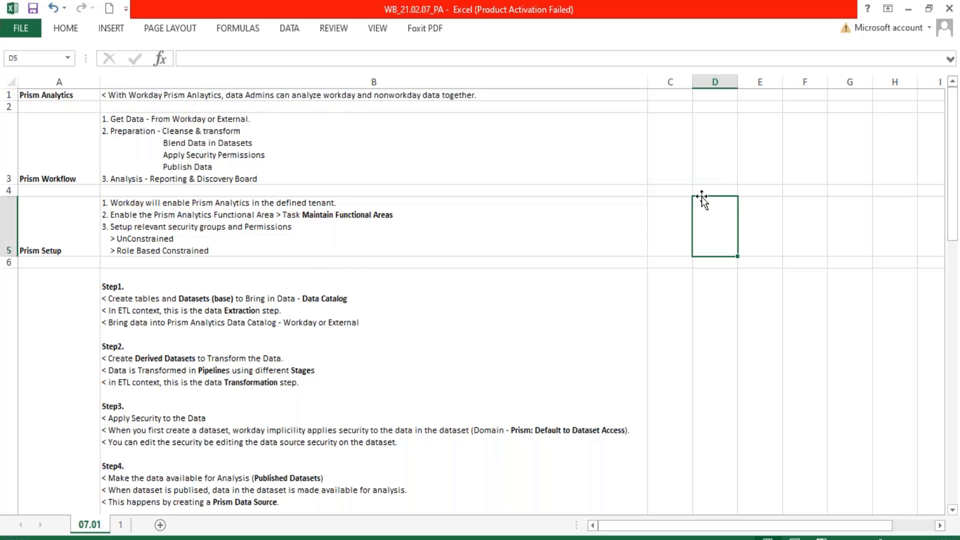
scroll(647, 216, "down", 3)
scroll(350, 340, "down", 6)
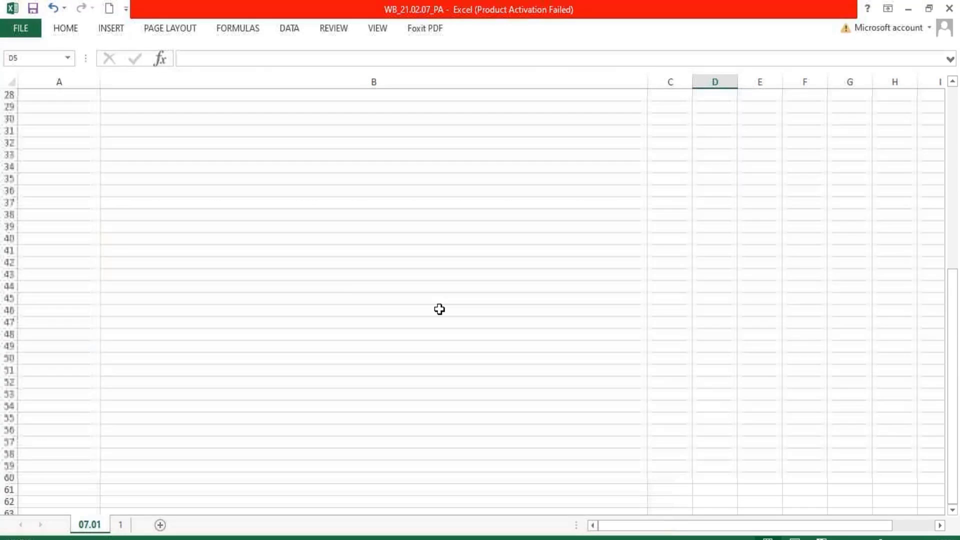
scroll(358, 285, "up", 3)
- Append "Each stage defines a single transformation action on the data." to the second line of the Pipeline note in cell B25
left_click(352, 426)
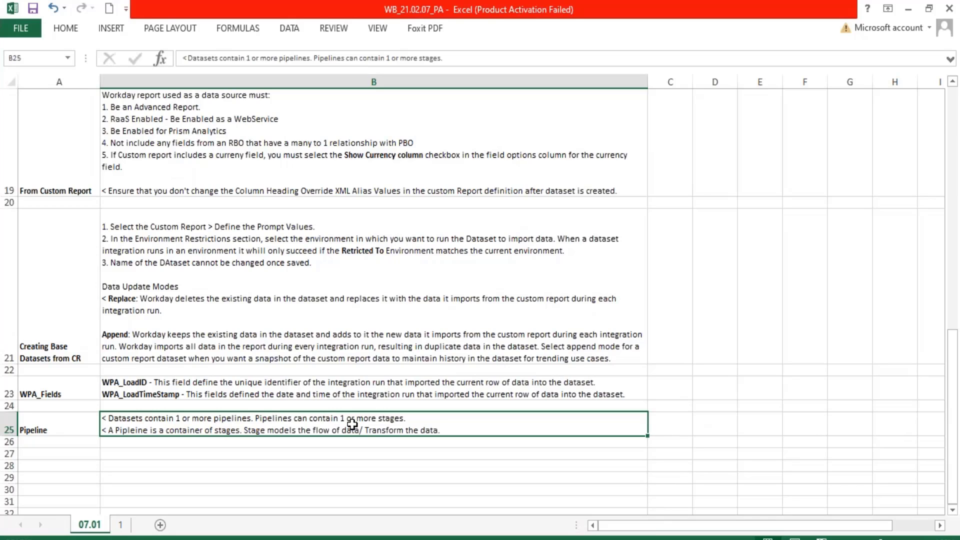
double_click(445, 431)
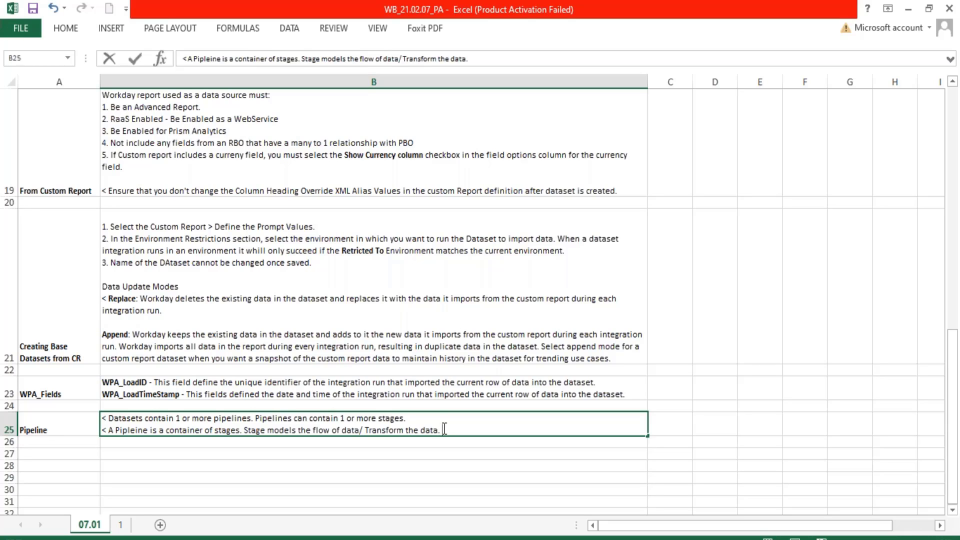
type("Each stage defin")
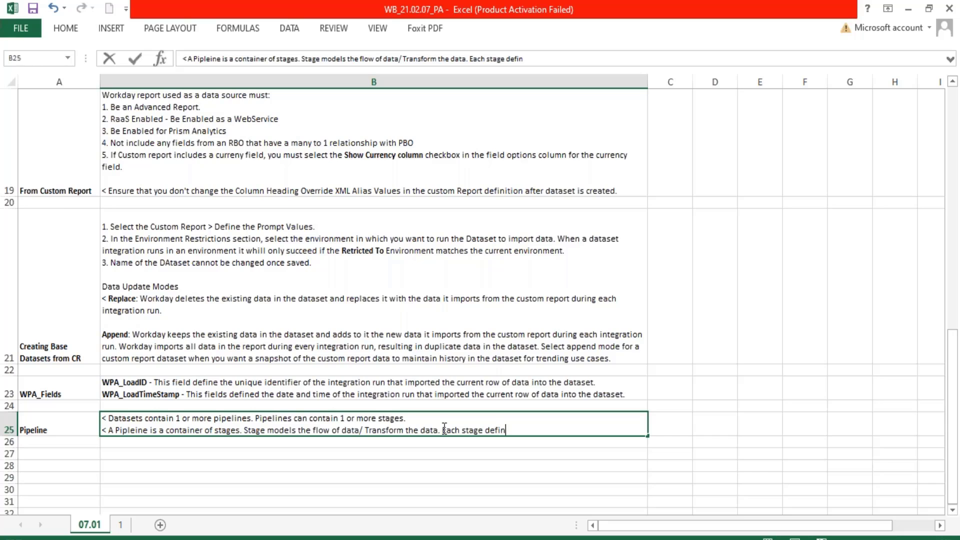
type("es a single transforma")
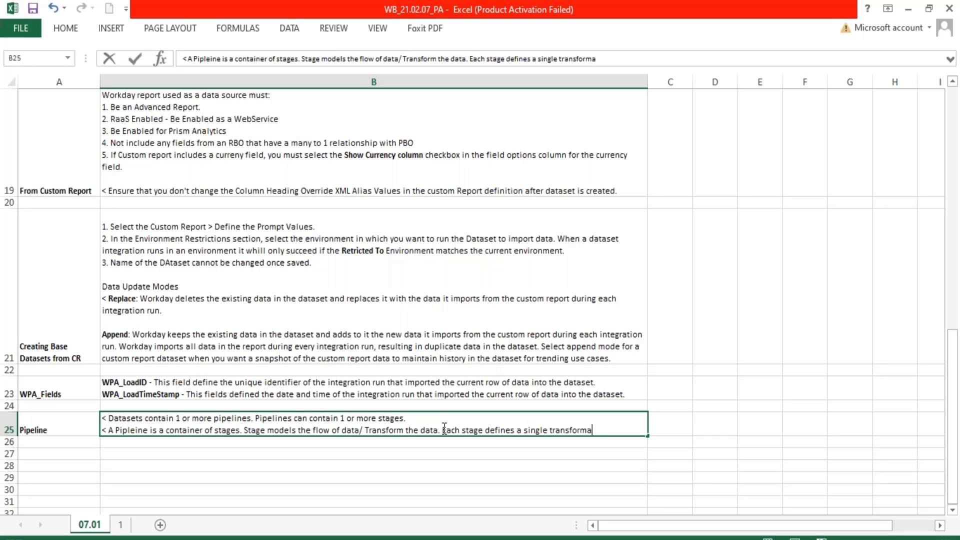
type("tion action of")
key("BackSpace")
type("n the data.")
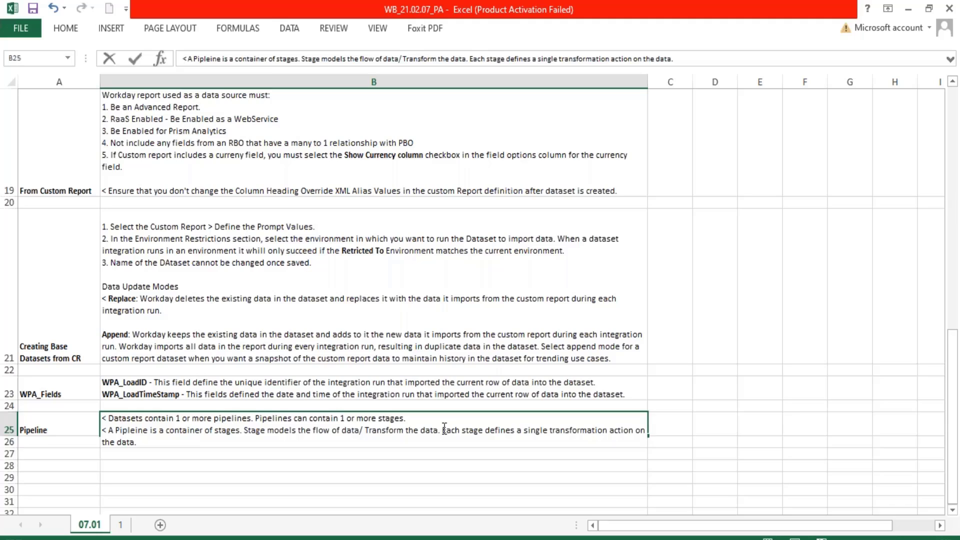
key("Return")
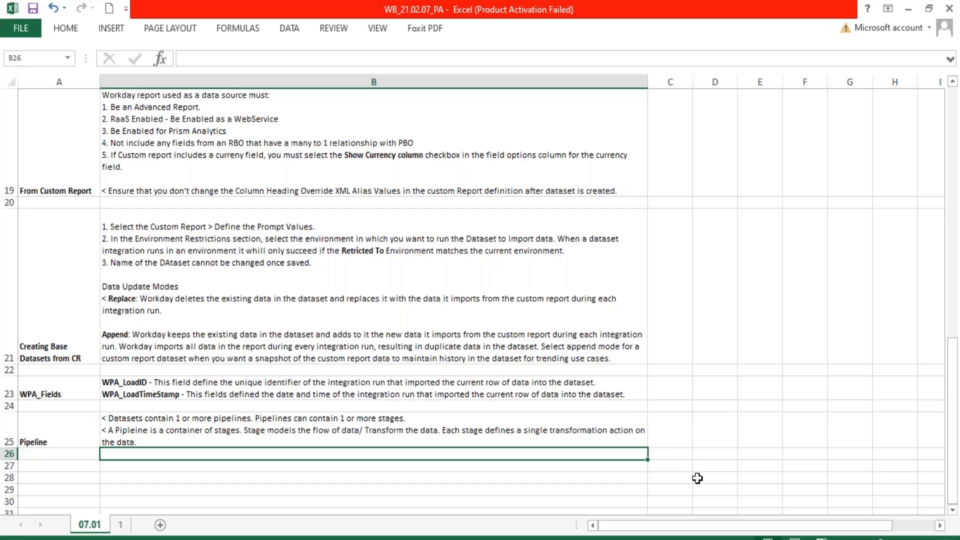
- Enter the label "BD" in cell D34 to start a dataset diagram beside the notes
scroll(698, 478, "down", 2)
left_click(713, 269)
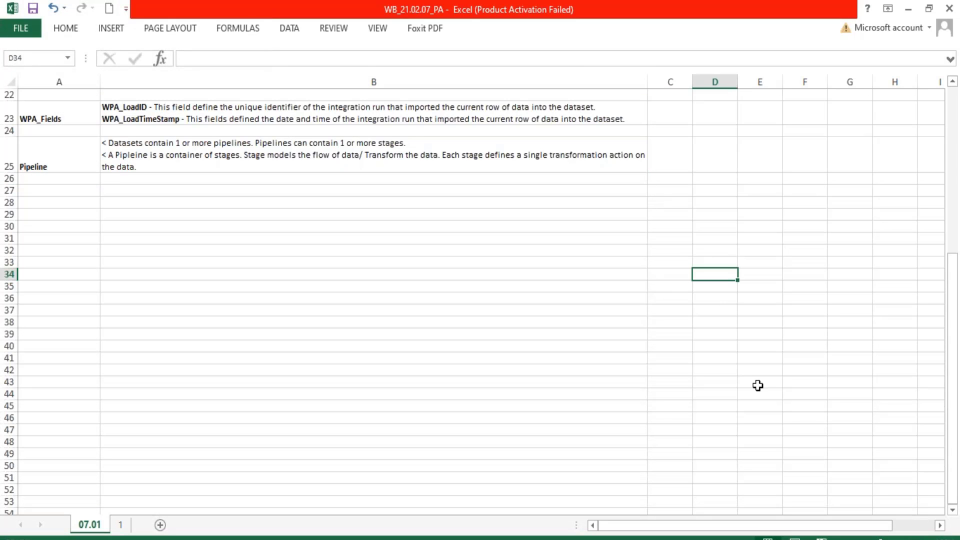
type("BD")
key("Return")
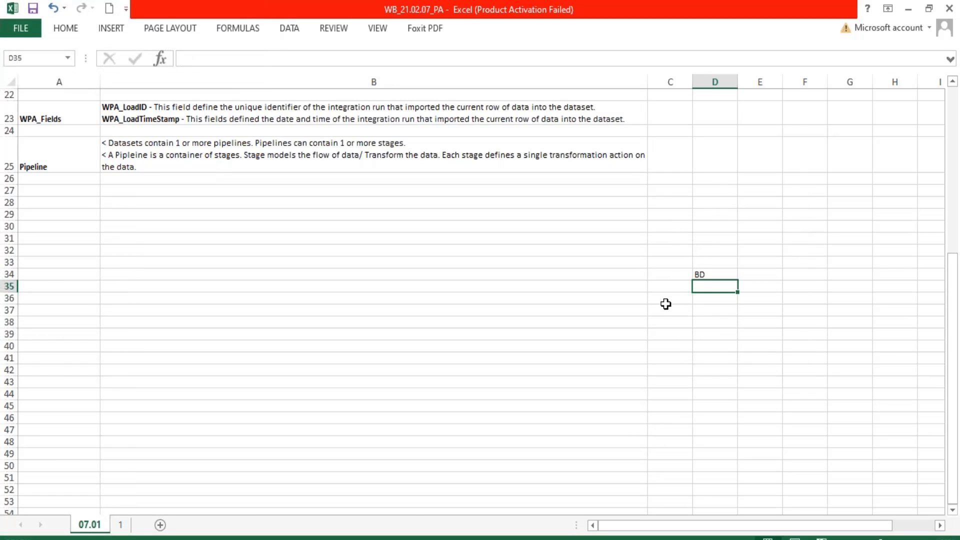
- Apply outside borders around cells D36:D47 below the BD label
left_click(720, 296)
left_click_drag(719, 297, 720, 431)
left_click(64, 29)
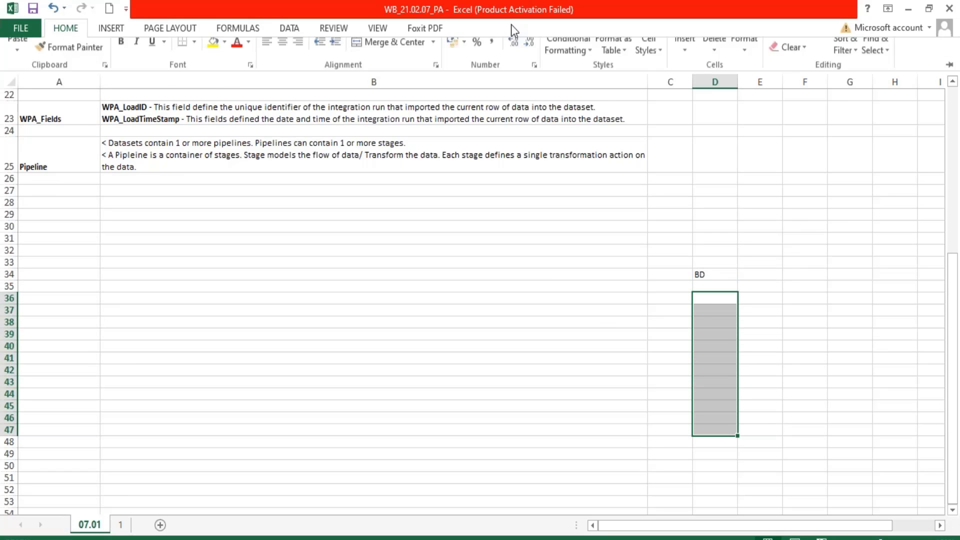
left_click(196, 77)
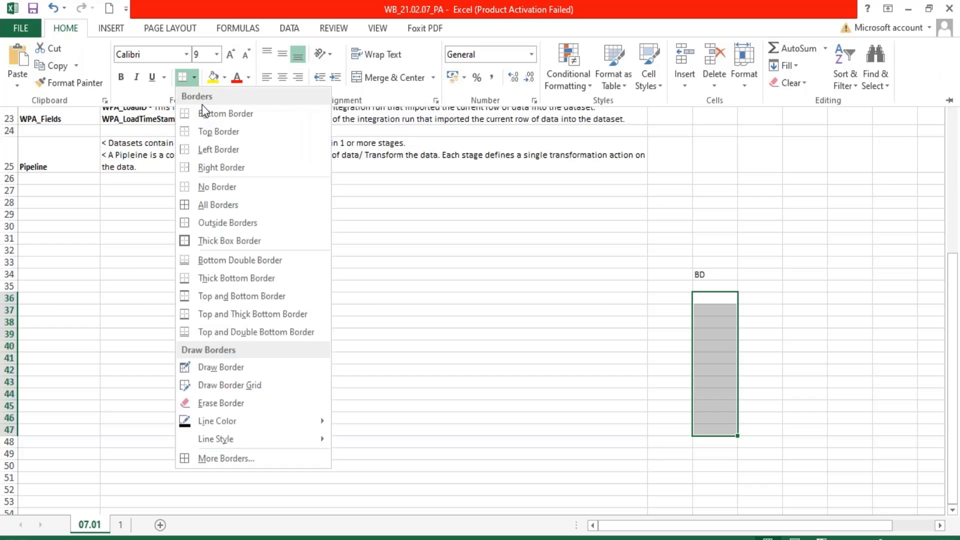
left_click(196, 218)
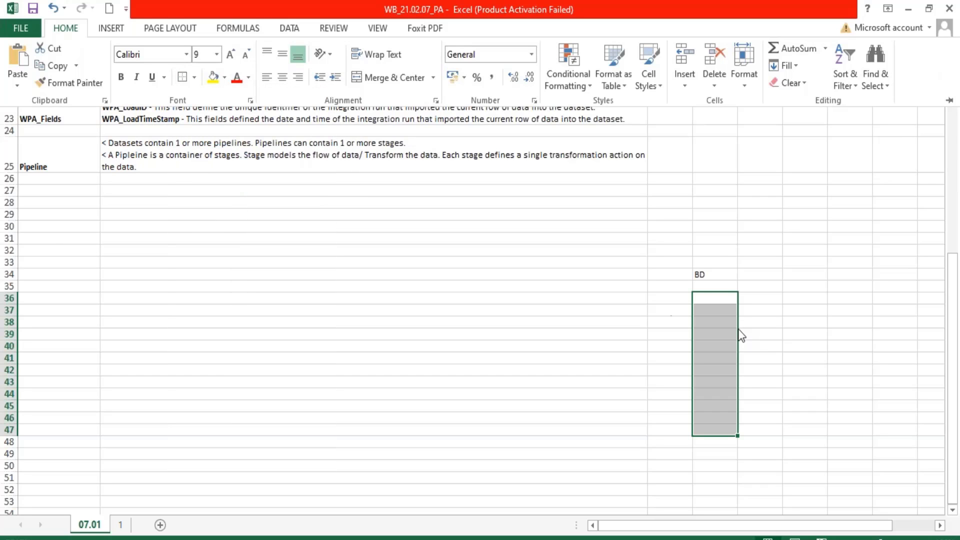
- Fill the bordered block of cells D36:D47 with yellow
left_click(793, 321)
left_click(793, 320)
left_click_drag(714, 300, 718, 427)
left_click(66, 29)
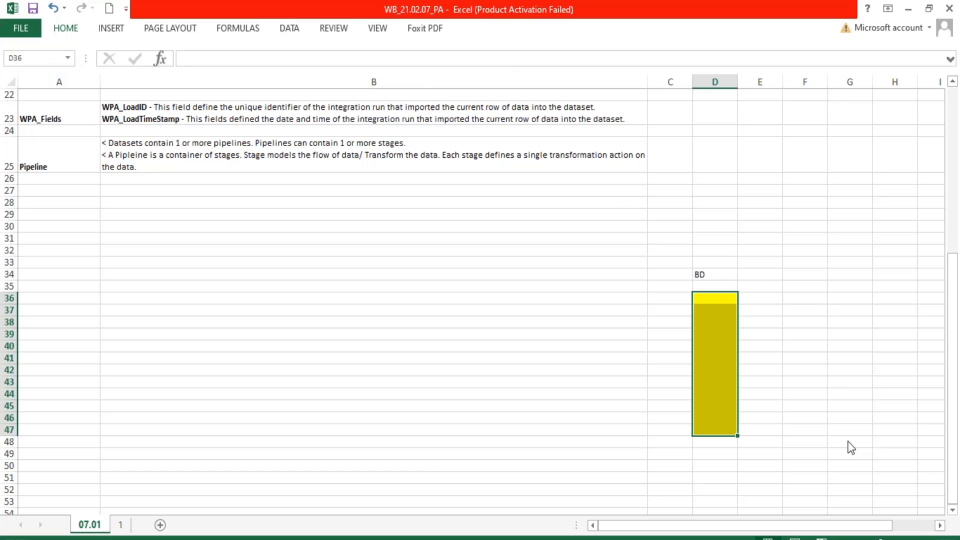
left_click(828, 403)
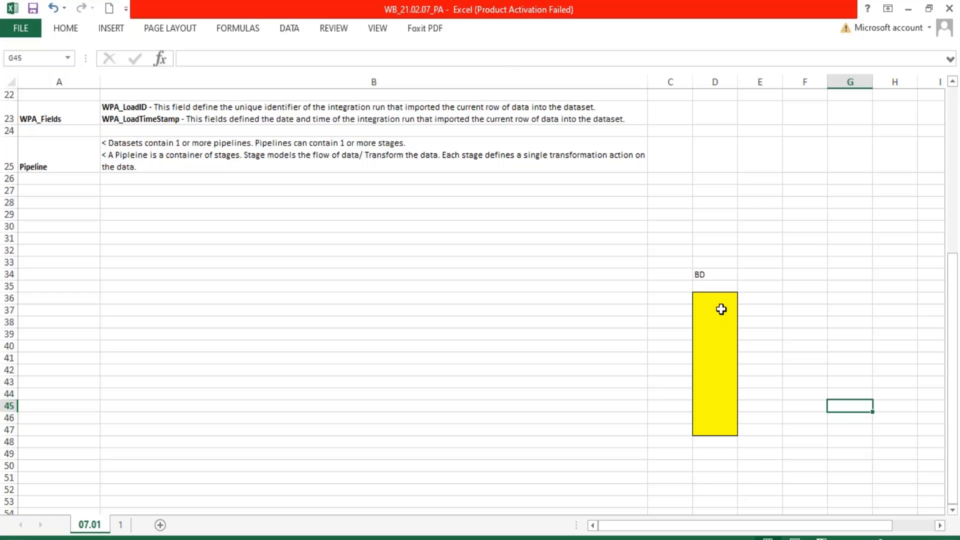
left_click_drag(723, 298, 723, 314)
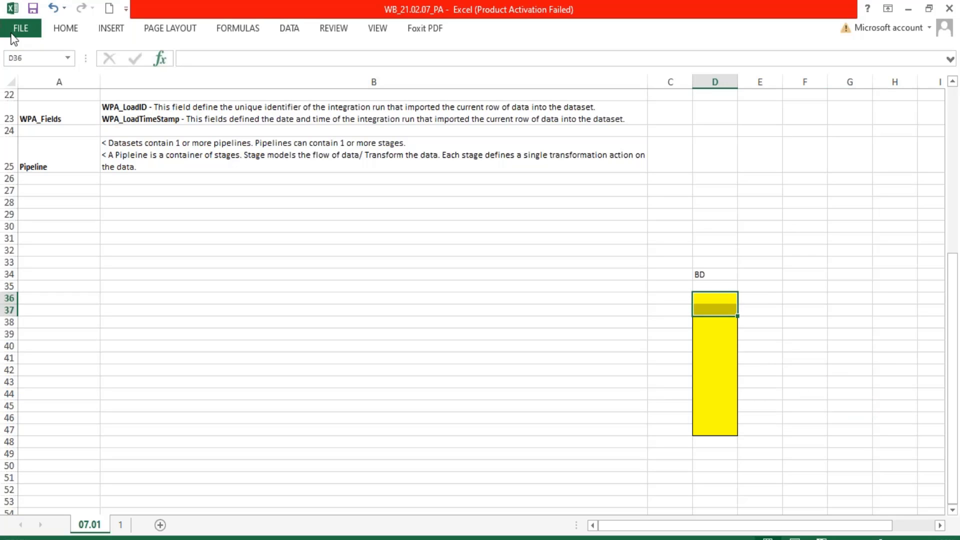
left_click(721, 273)
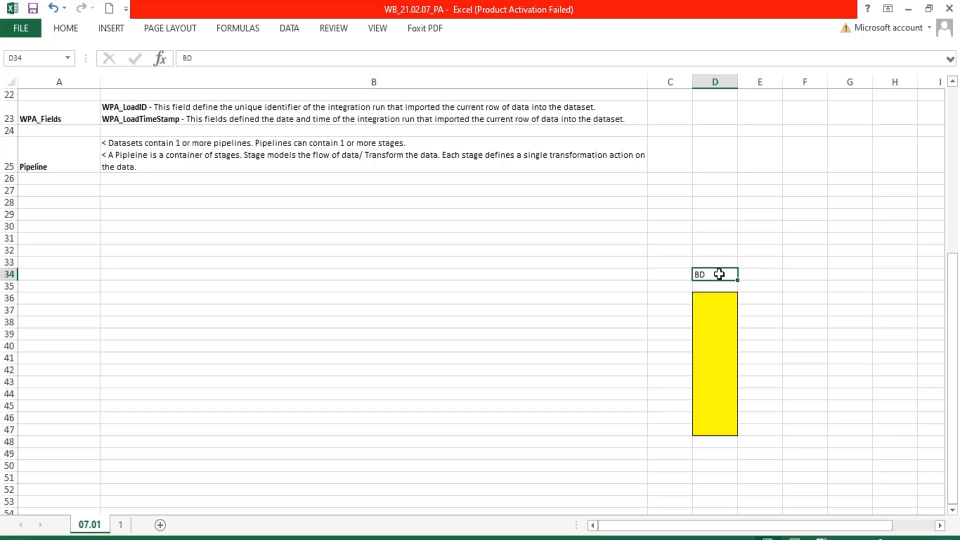
left_click_drag(710, 295, 710, 431)
left_click_drag(803, 309, 802, 322)
left_click_drag(802, 356, 790, 423)
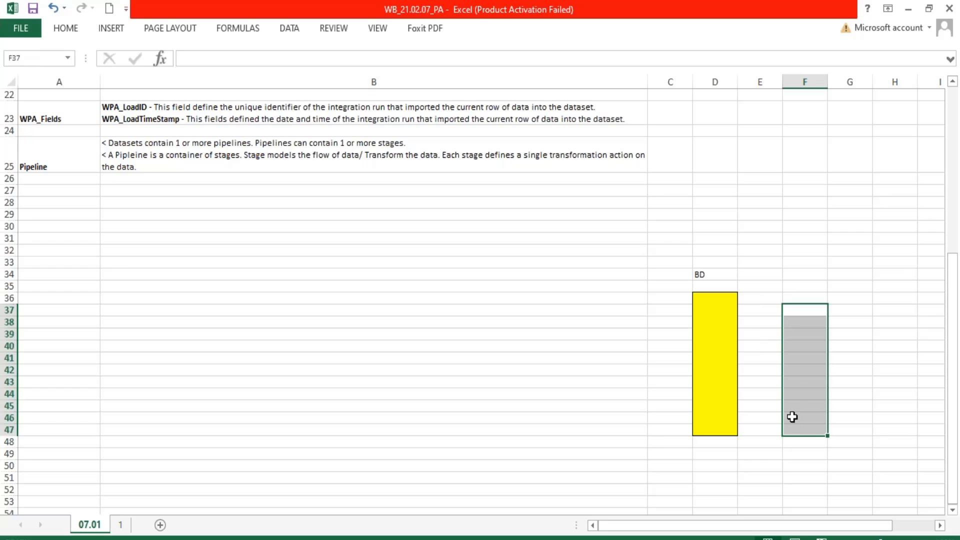
left_click_drag(712, 297, 724, 428)
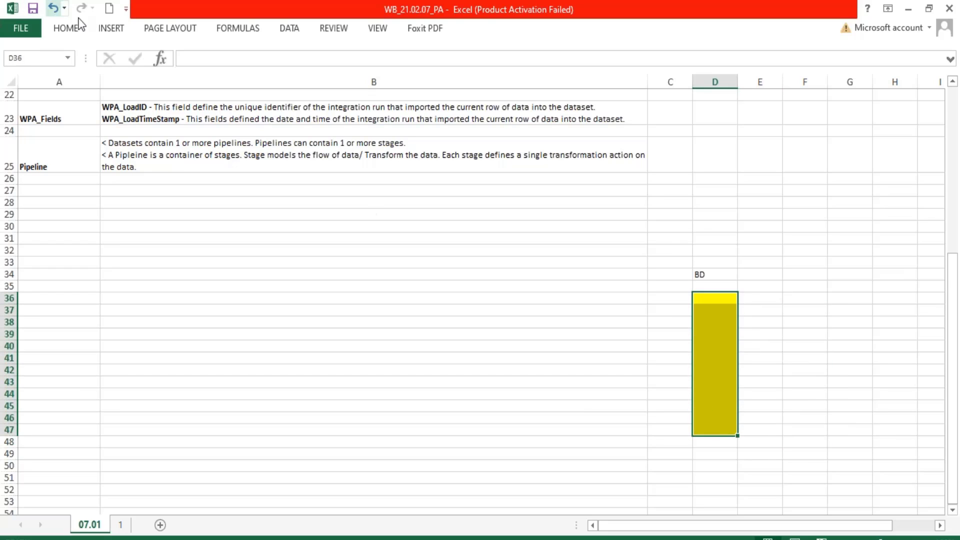
- Fill the first three cells of the BD block, D36:D38, with light green
left_click_drag(704, 295, 716, 326)
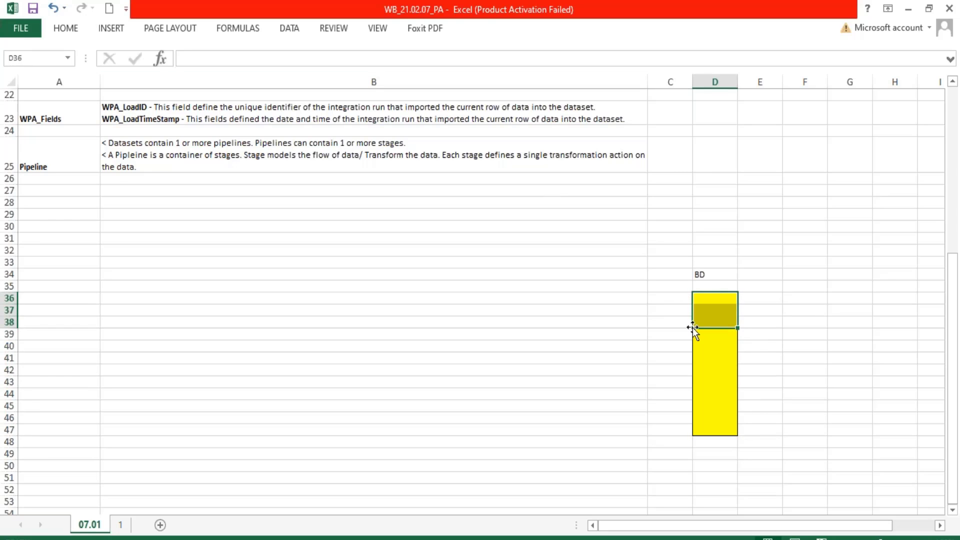
left_click(77, 31)
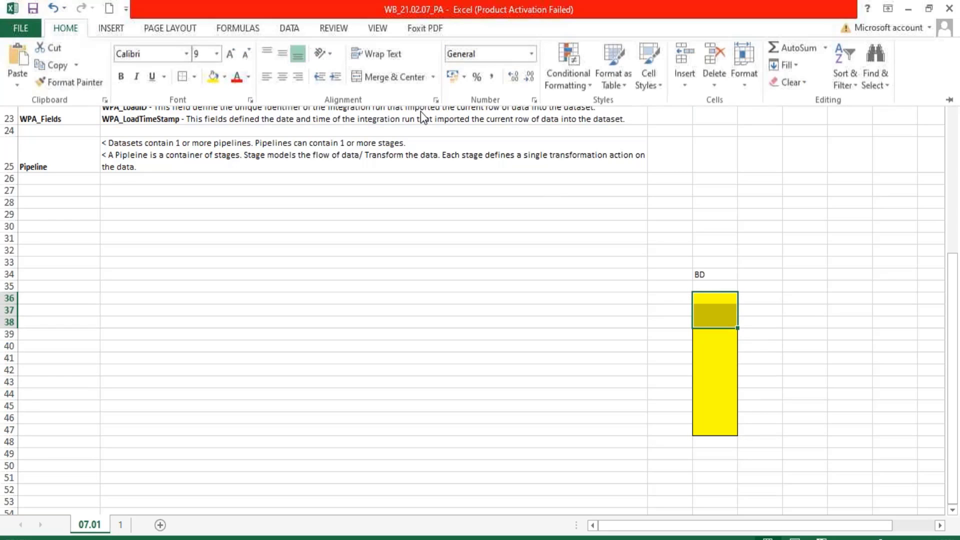
left_click(228, 78)
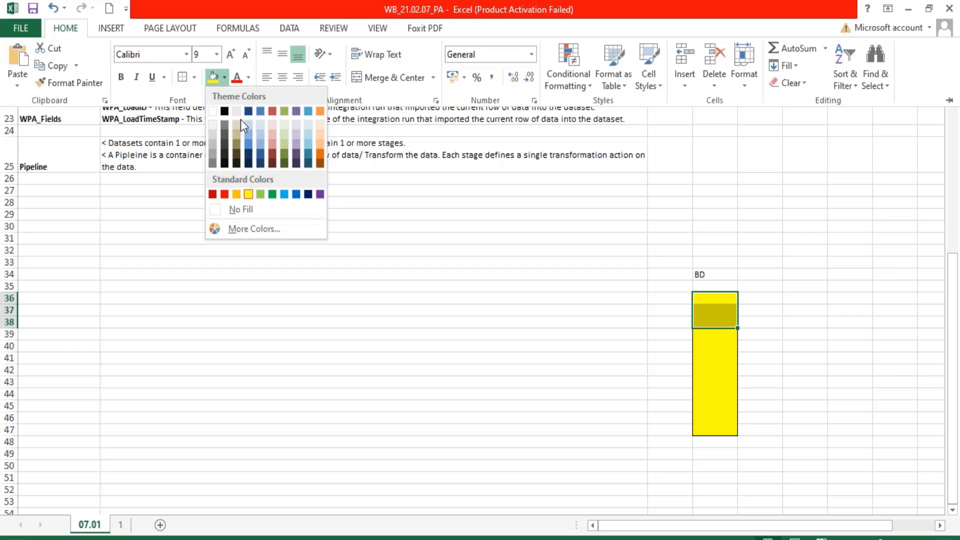
left_click(261, 194)
- Fill the next three cells of the BD block, D39:D41, with light blue
left_click(709, 333)
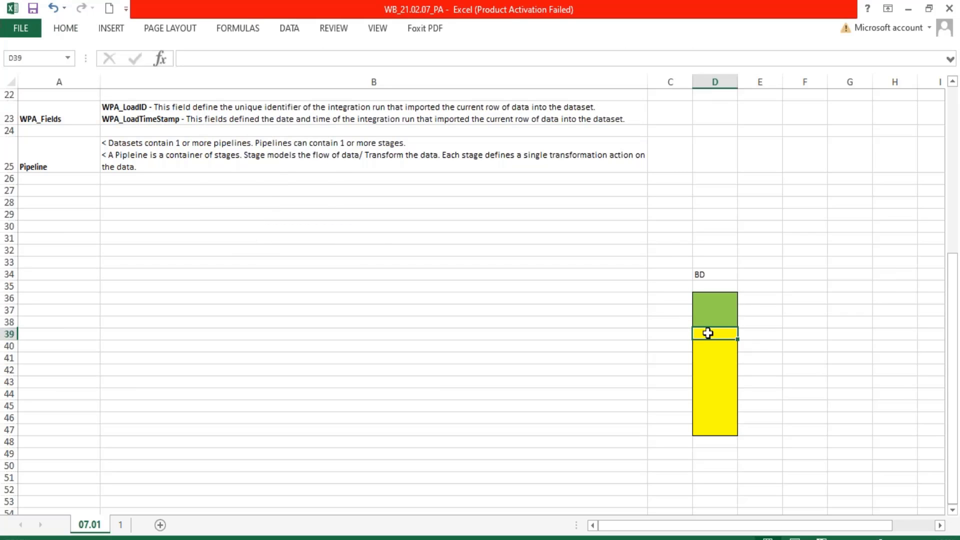
left_click_drag(708, 333, 706, 355)
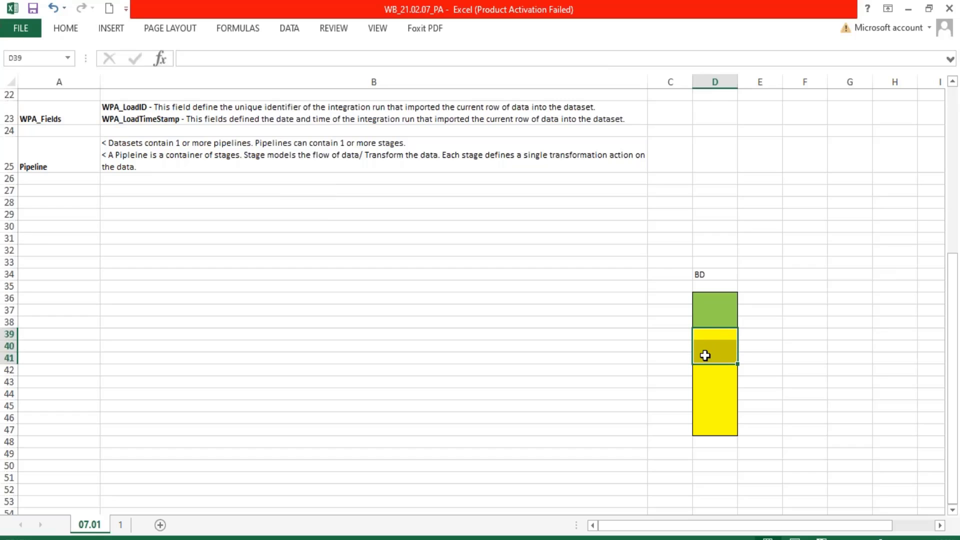
left_click(75, 29)
left_click(225, 77)
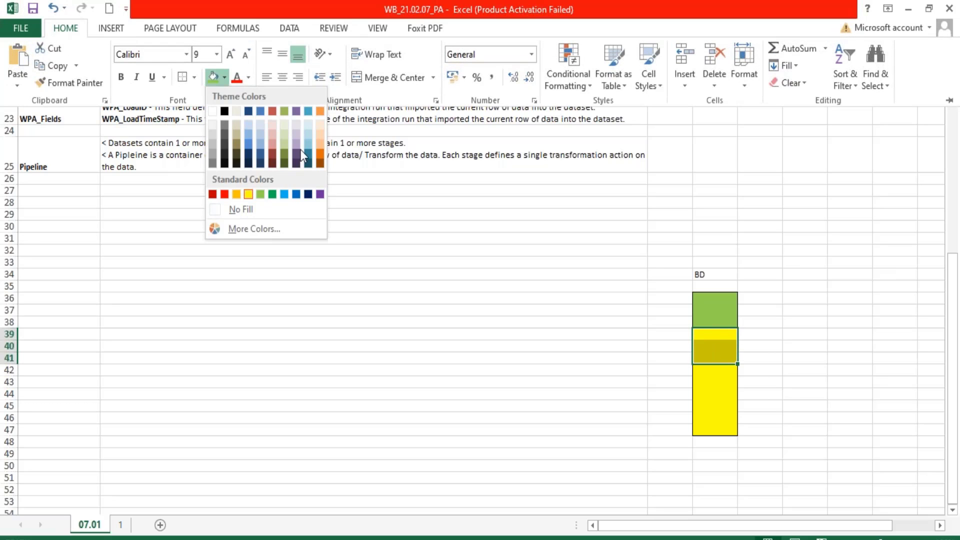
left_click(284, 194)
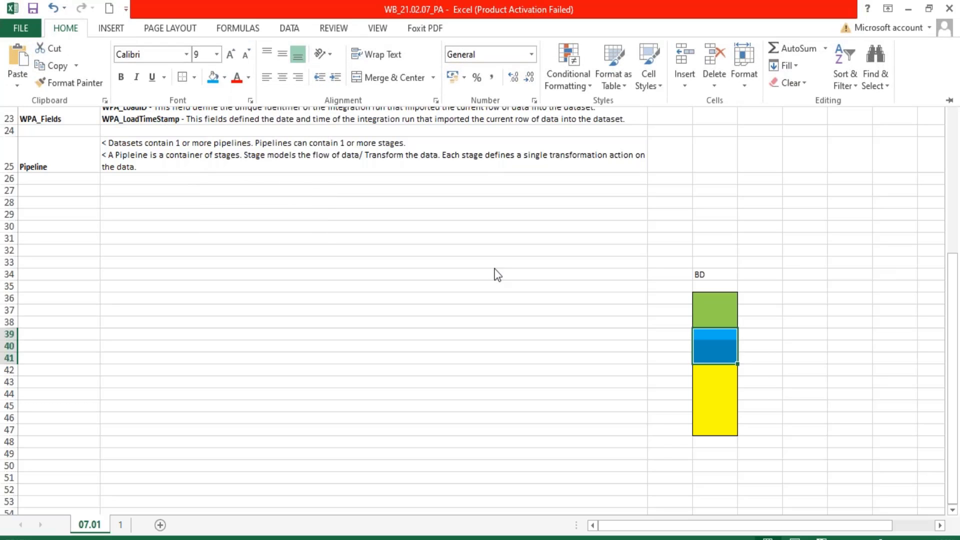
- Fill cells D42:D44 of the BD block with purple
double_click(708, 370)
left_click(708, 397)
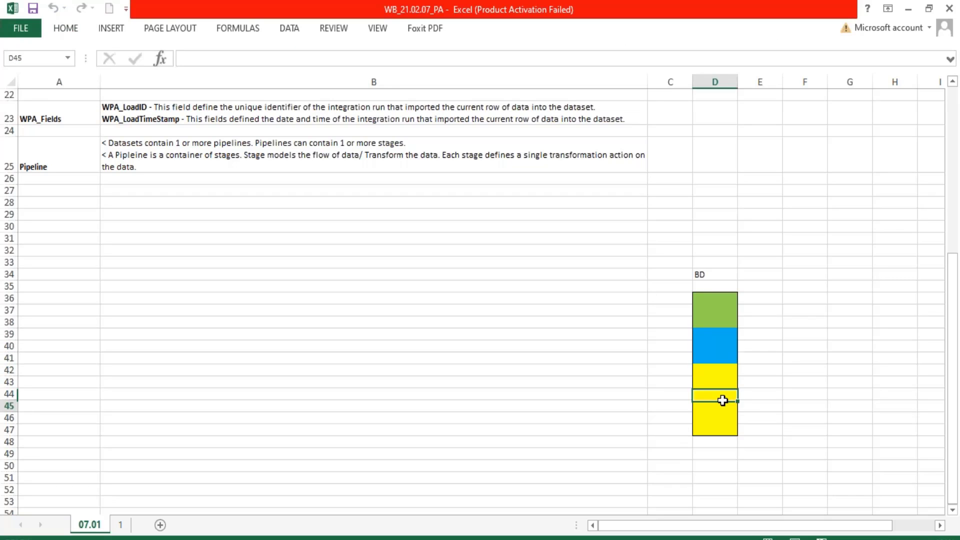
left_click_drag(719, 368, 718, 395)
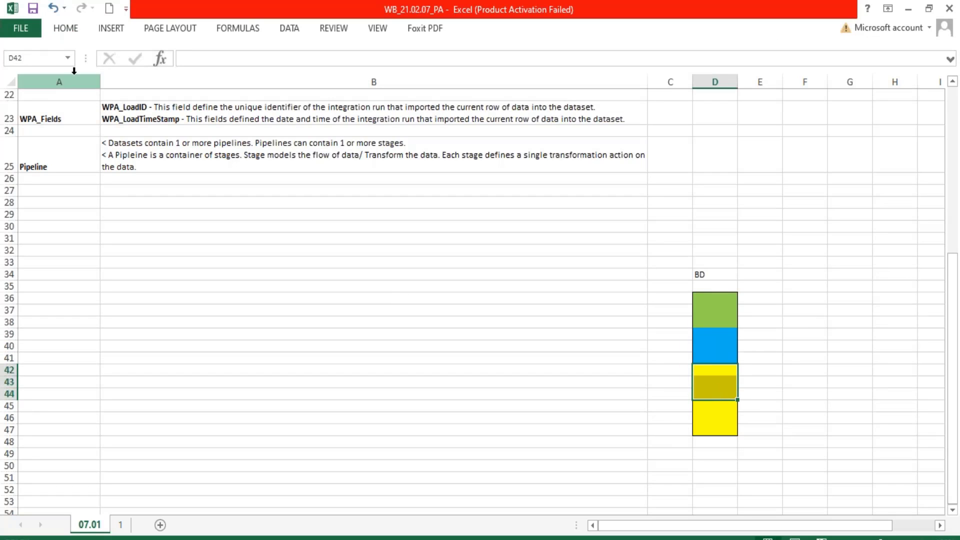
left_click(74, 31)
left_click(223, 79)
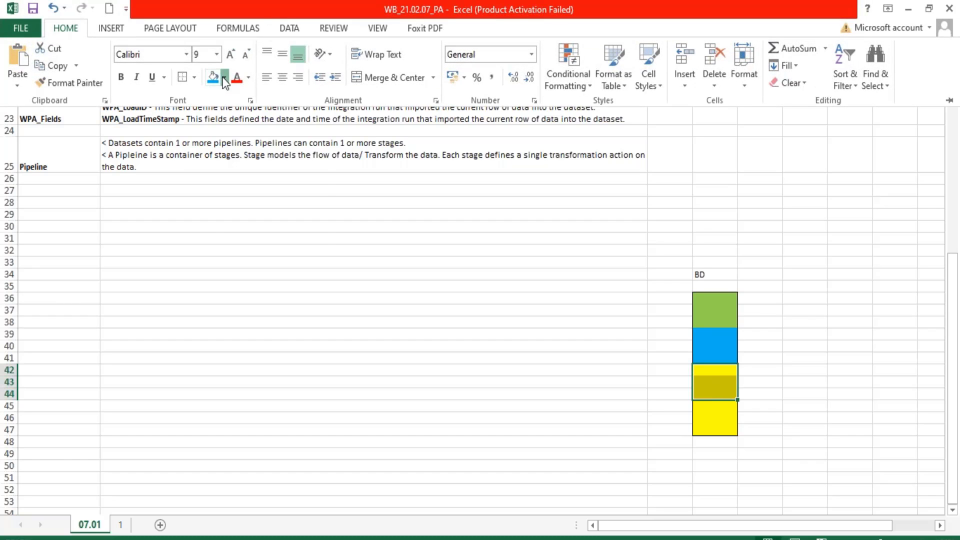
left_click(320, 196)
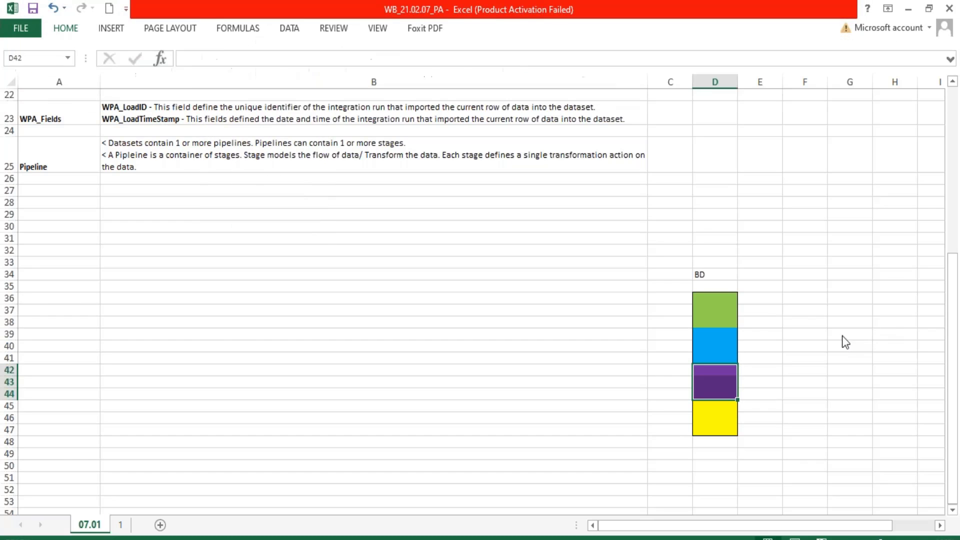
left_click(719, 311)
left_click_drag(715, 295, 725, 428)
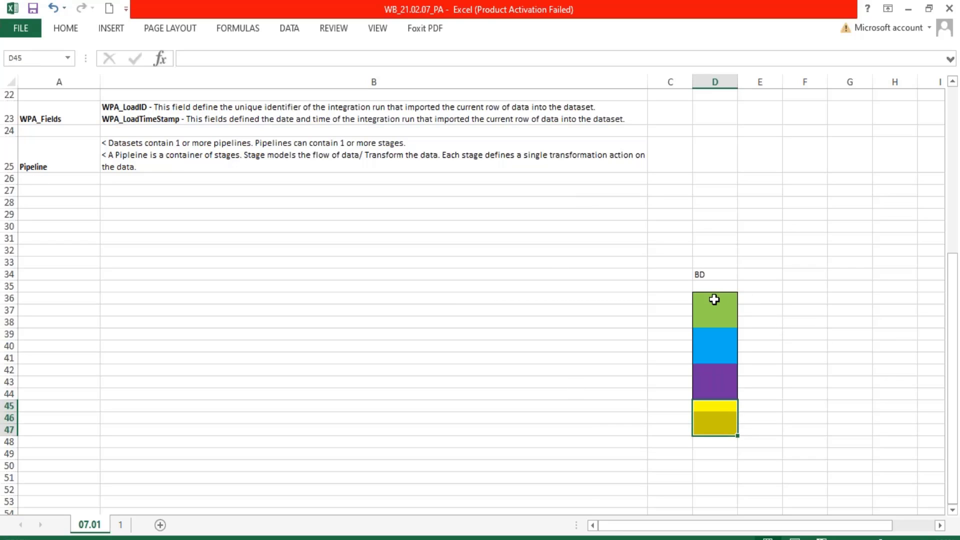
left_click_drag(714, 293, 724, 443)
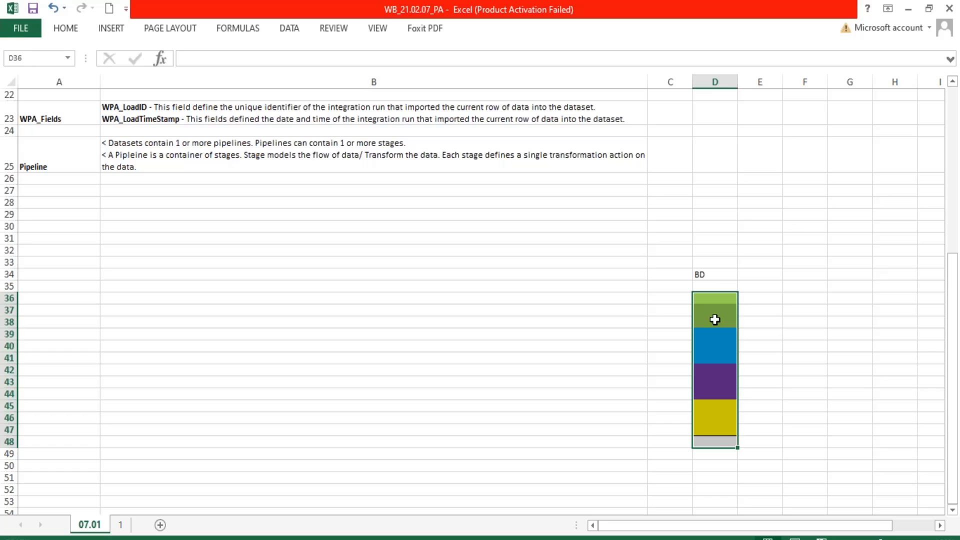
left_click_drag(722, 302, 729, 433)
left_click(714, 277)
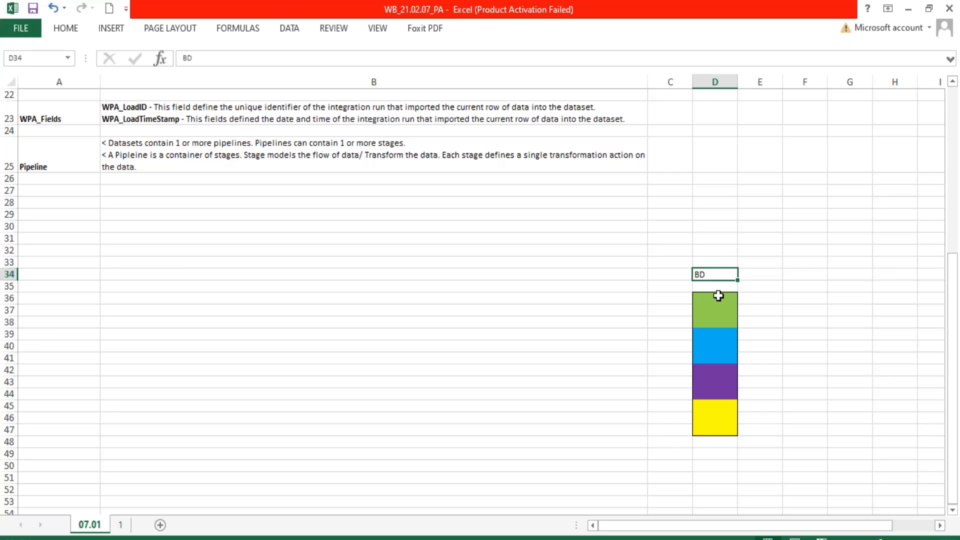
left_click_drag(721, 295, 719, 322)
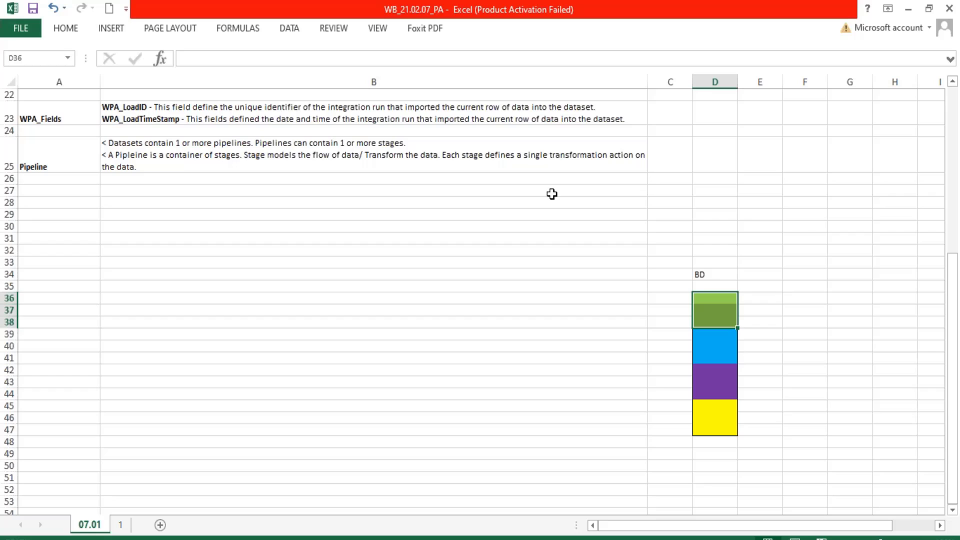
- Add the note "< Base Dataset contains only 1 Pipeline - Primary Pipeline" after a blank line in the Pipeline notes cell B25
left_click(556, 157)
left_click_drag(555, 157, 636, 164)
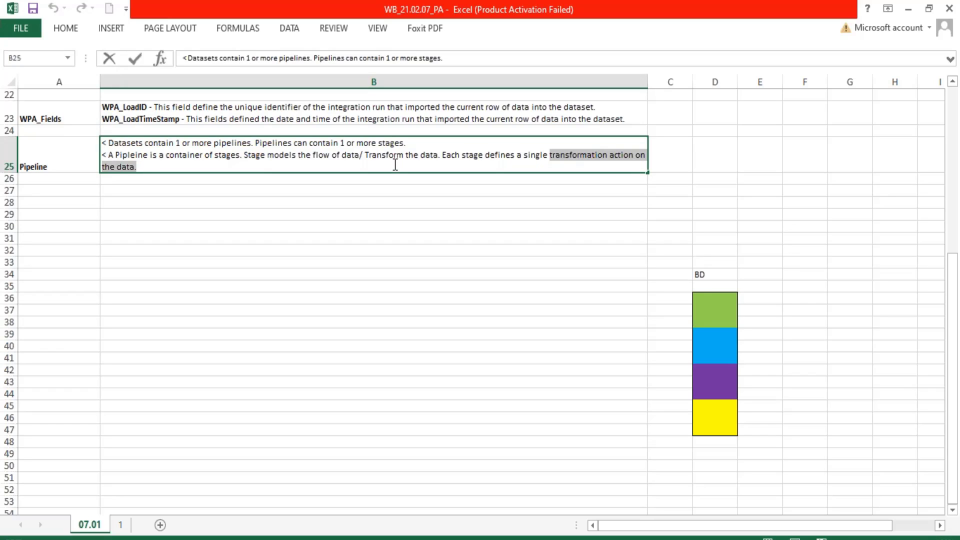
key("Right")
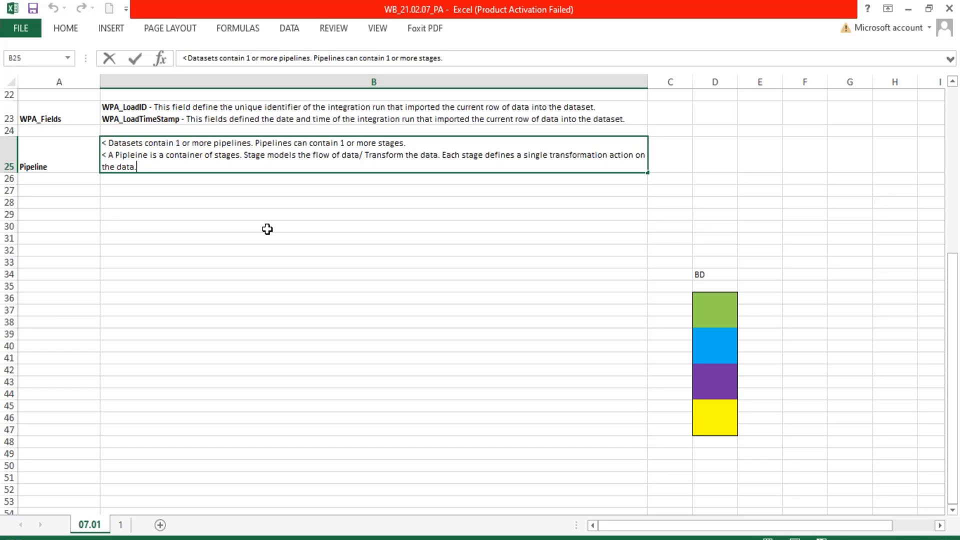
key("alt+Return")
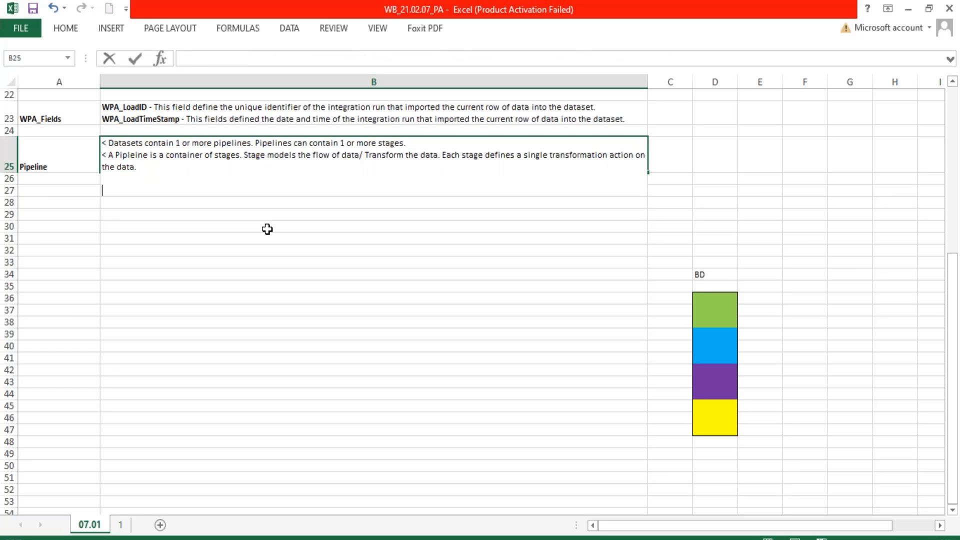
type("< Based Dataset")
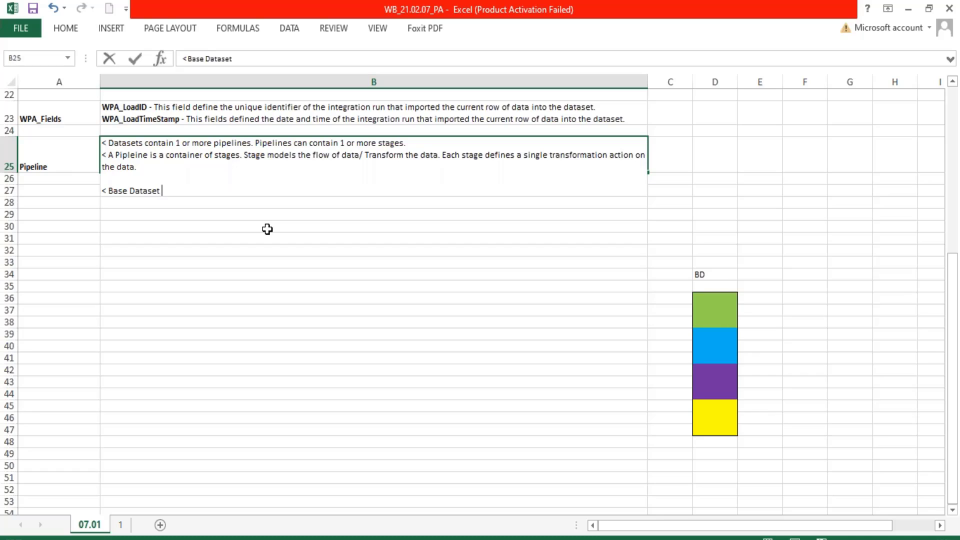
type(" contains only 1")
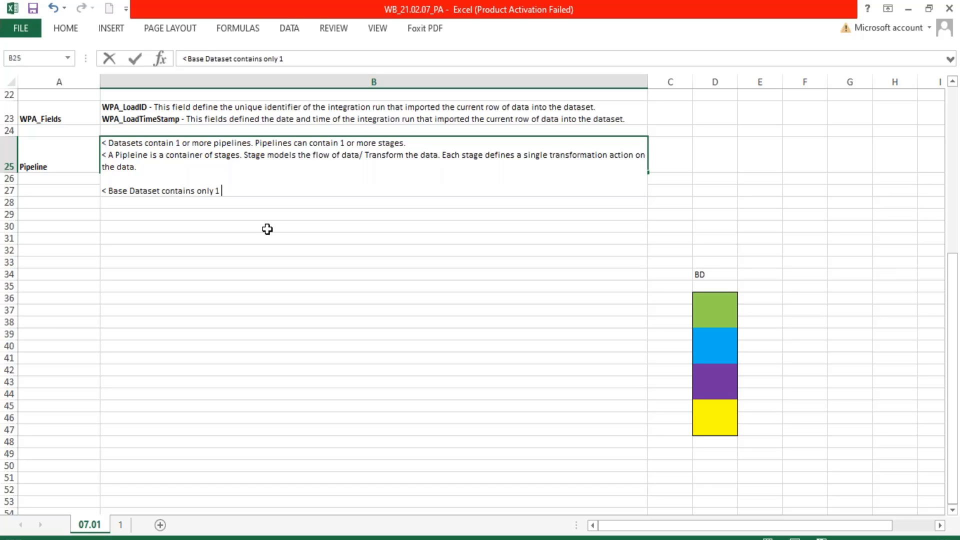
type(" Piplein")
key("BackSpace")
key("BackSpace")
key("BackSpace")
key("BackSpace")
key("BackSpace")
type("eline - Primary")
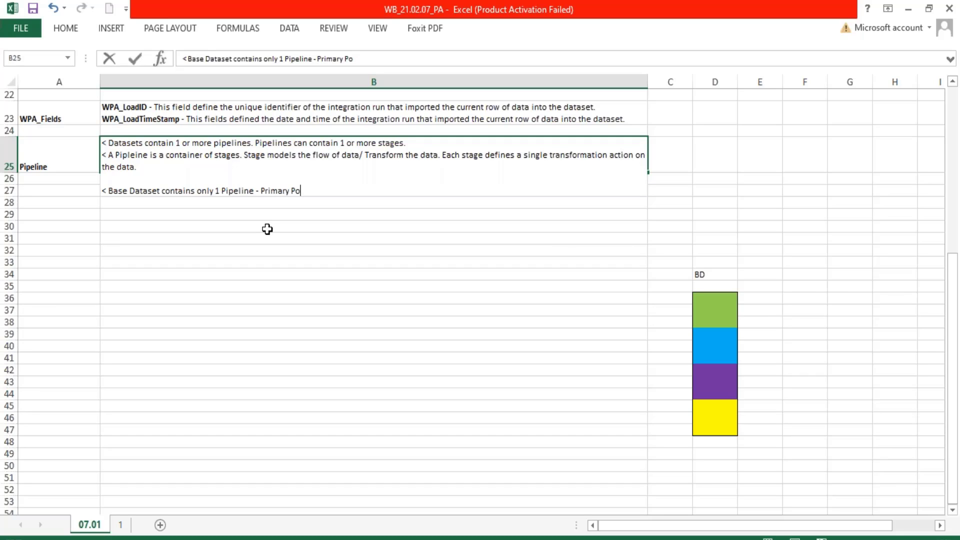
type(" Pipeline")
key("Return")
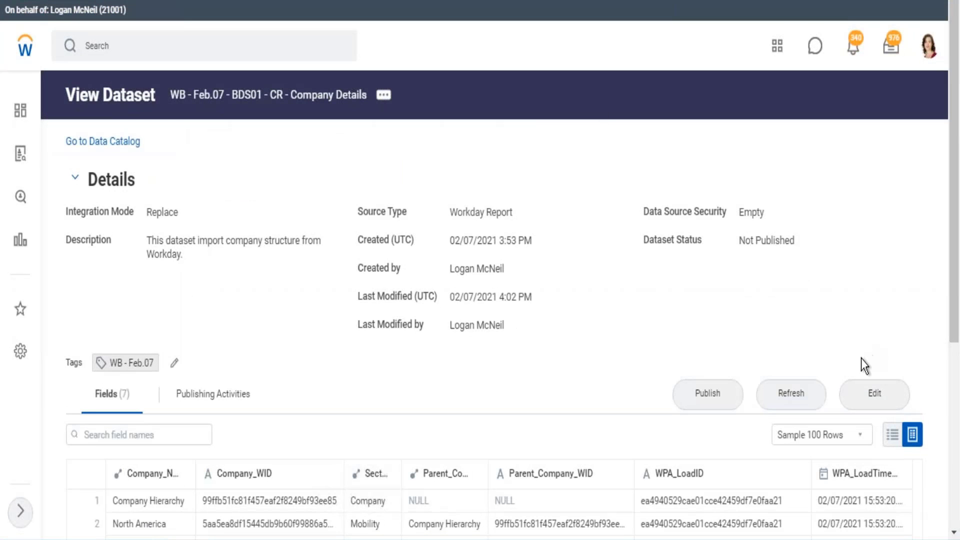
- In Workday, open the WB - Feb.07 - BDS01 - CR - Company Details dataset for editing and examine its primary pipeline
left_click(875, 394)
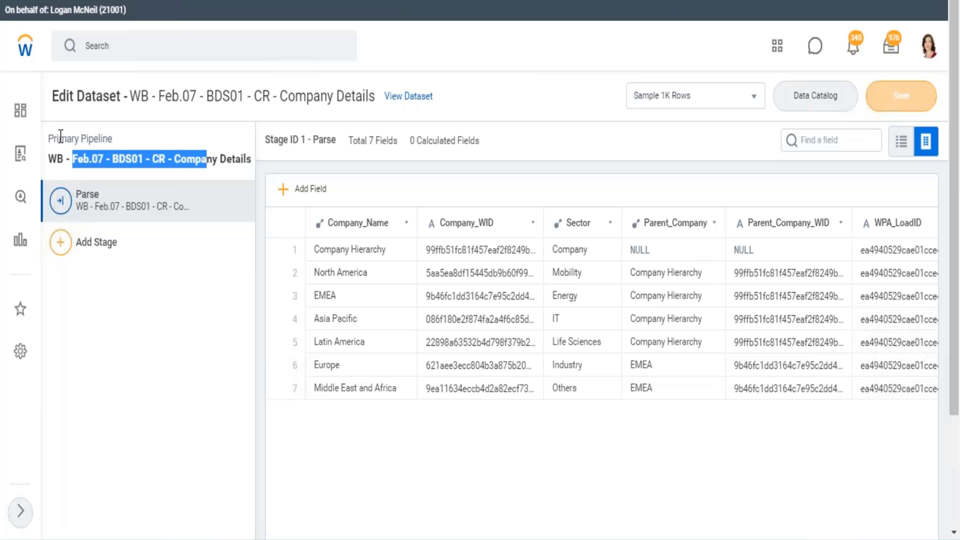
left_click_drag(50, 135, 113, 138)
- Switch back to Excel and add "< Derived Dataset can contain 1 or more pipleines - Primary + Additional Pipelines" as a new line in B25
key("alt+Tab")
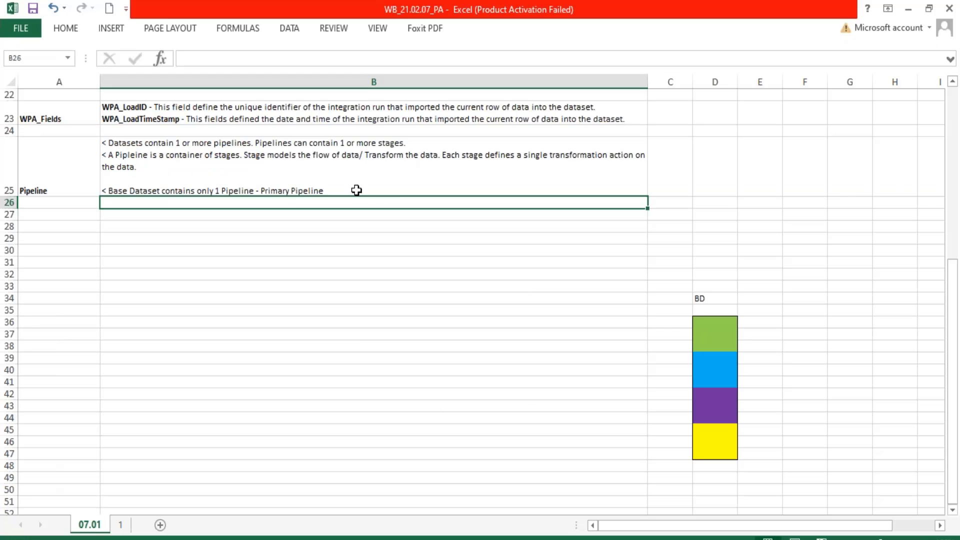
double_click(356, 187)
key("alt+Return")
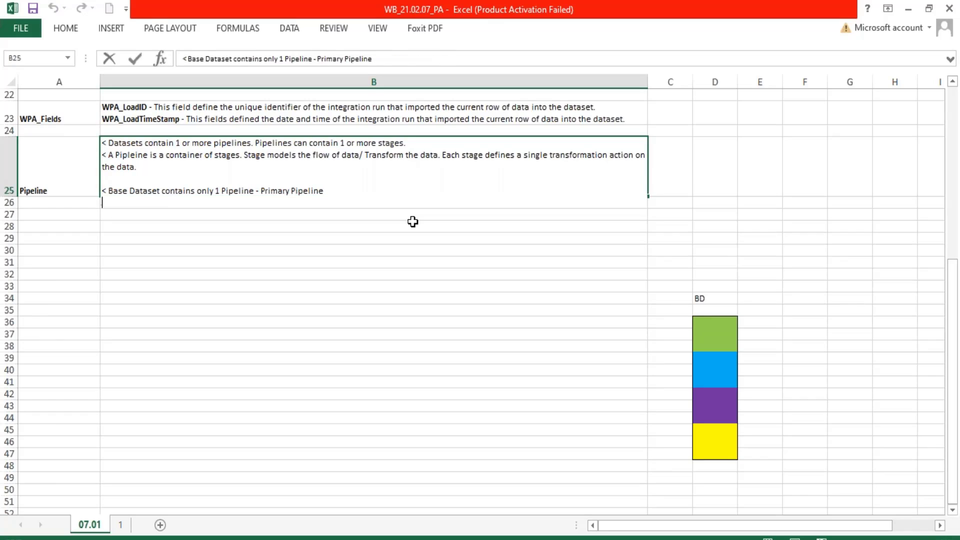
type("< Der")
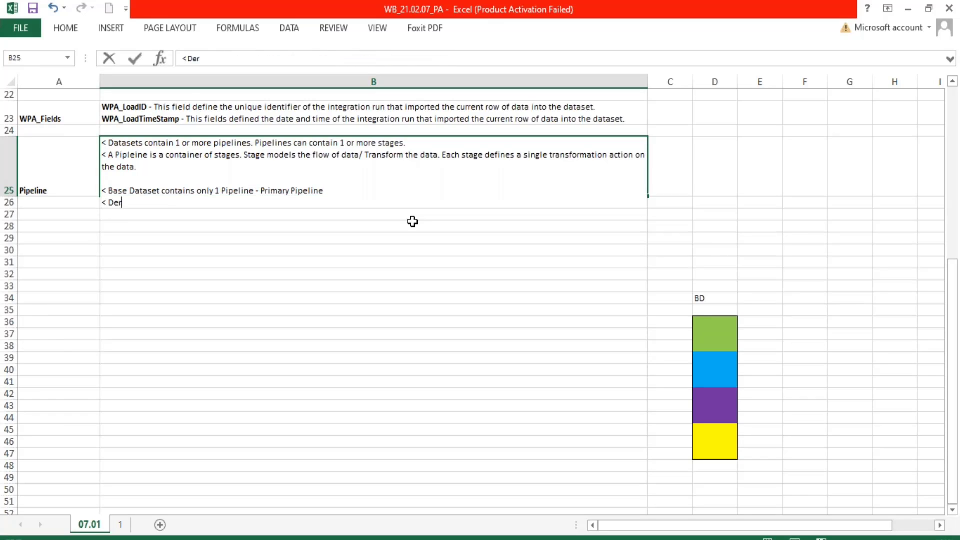
type("ived Dataset can ")
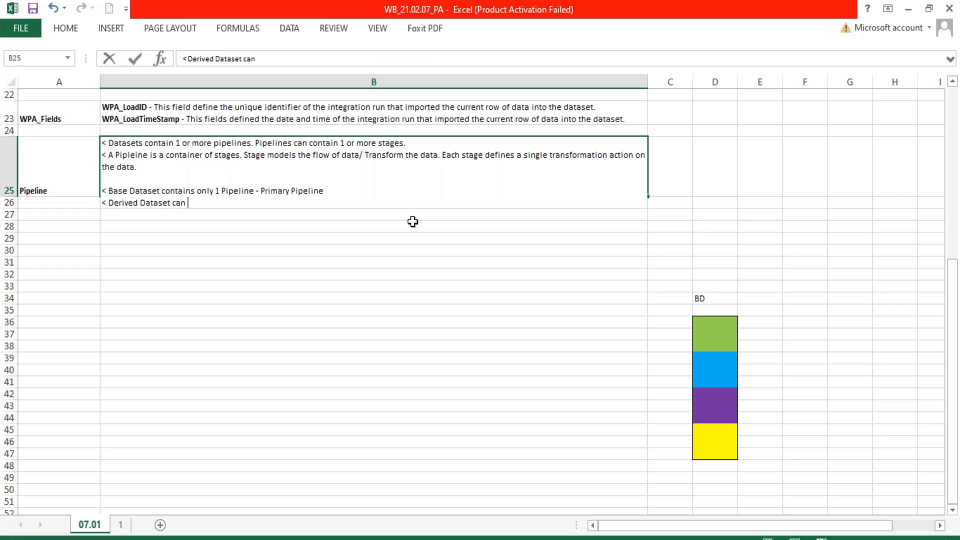
type("contain")
type("1 or more pi")
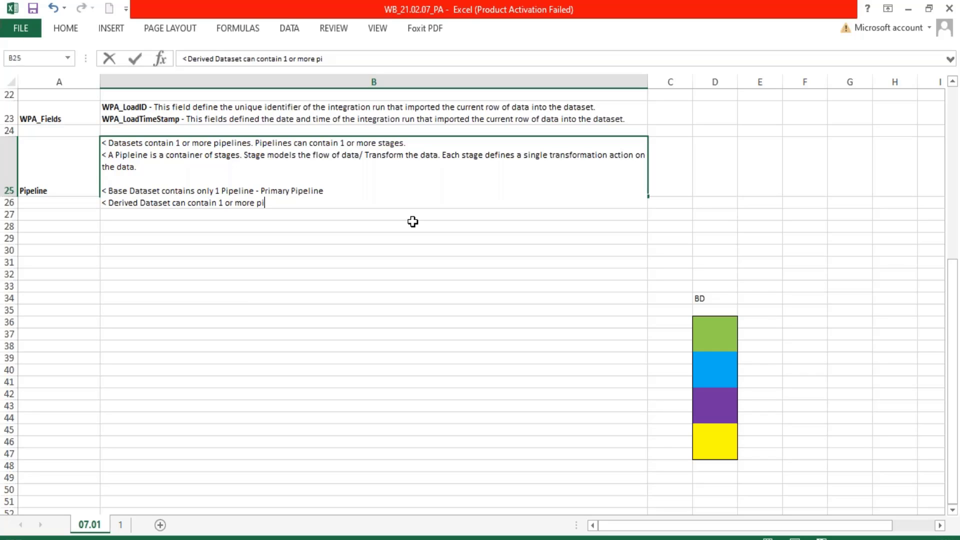
type("pleines. ")
type("Primary +")
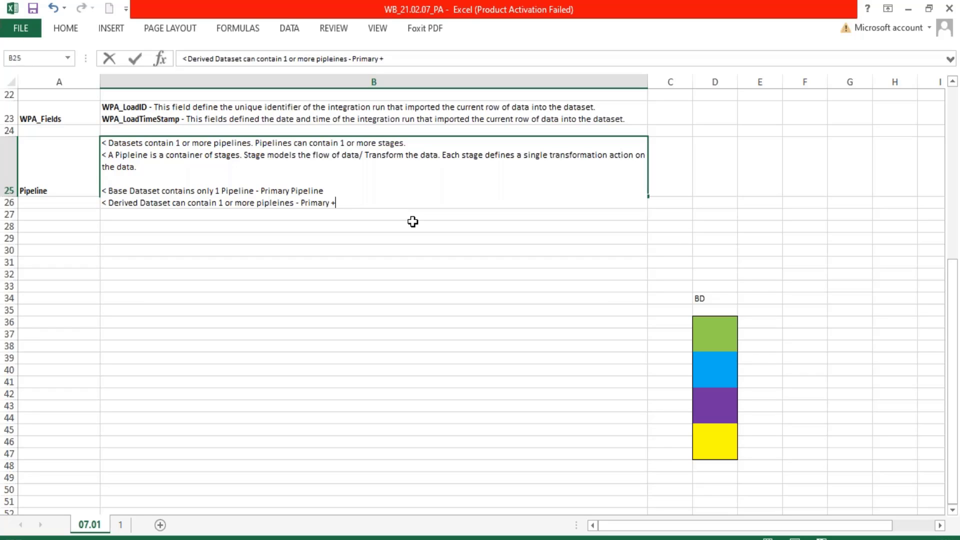
type(" Additional Pipelines")
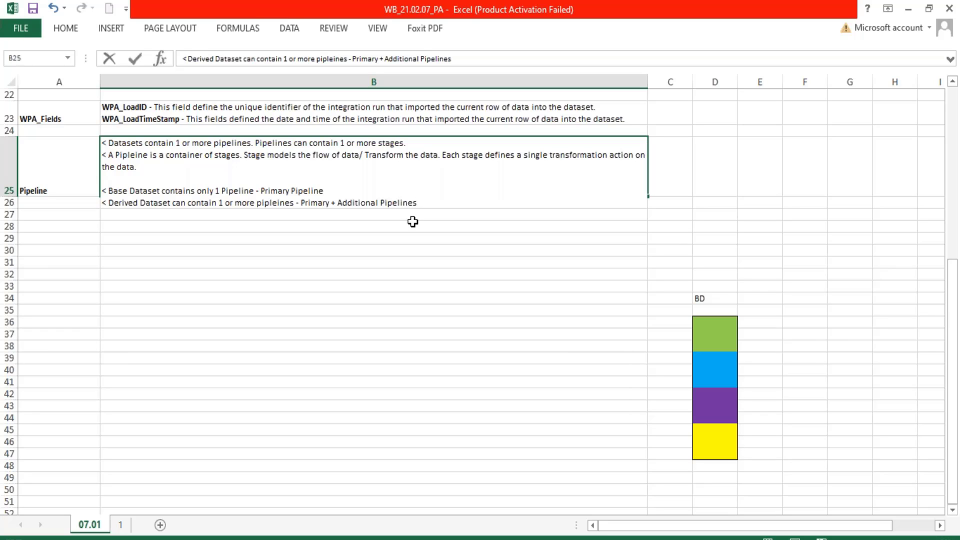
- Add the note "< The First stage of a Pipeline brings in data from the datasource" after a blank line in B25
key("alt+Return")
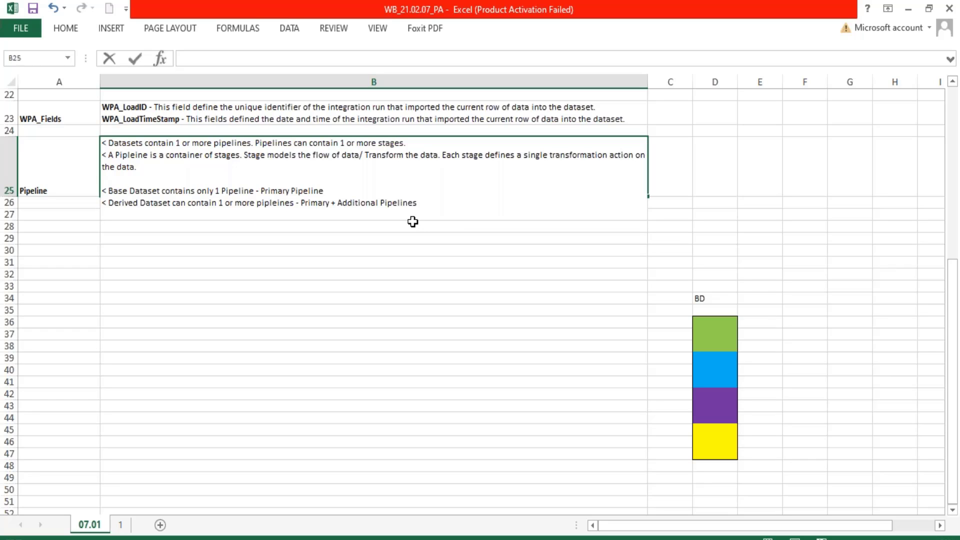
key("alt+Return")
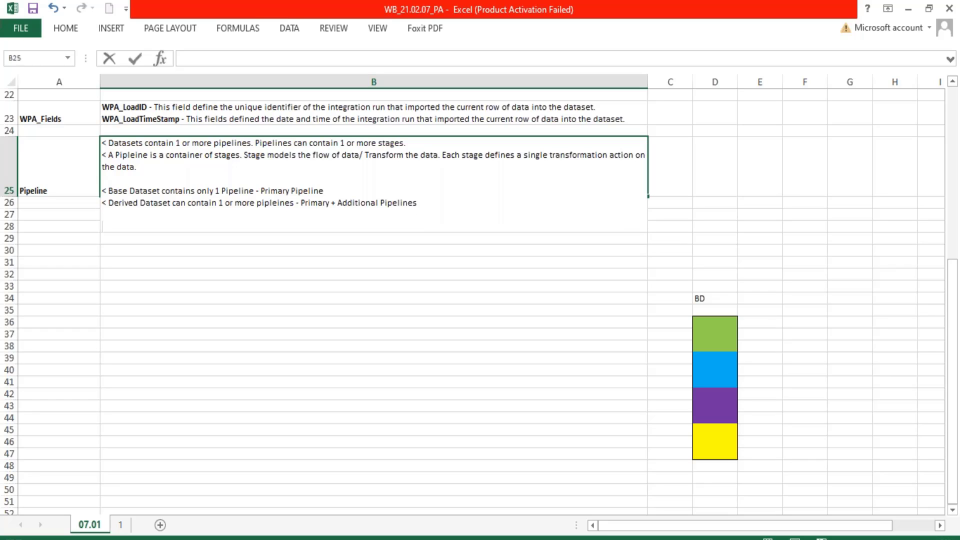
type("< The Fitrst stage of ")
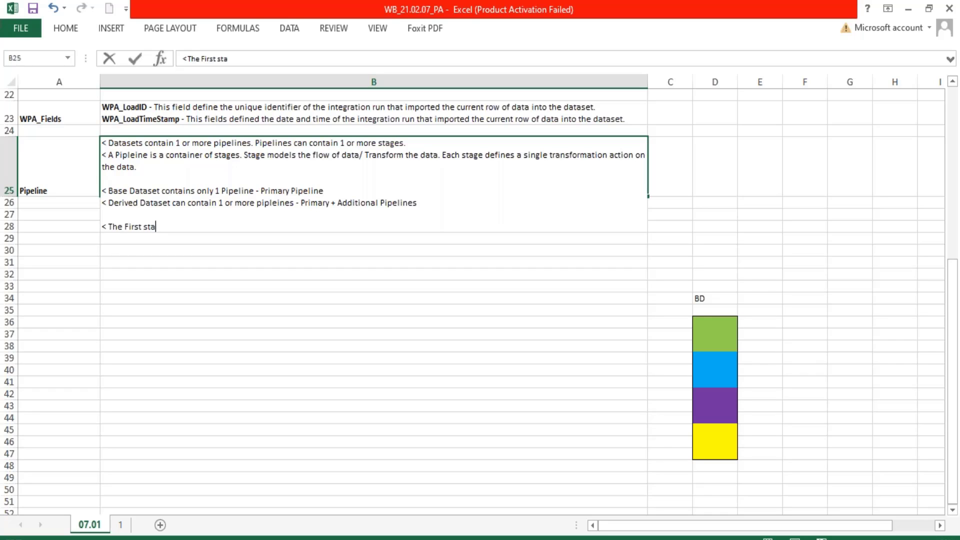
type("a Pipelines")
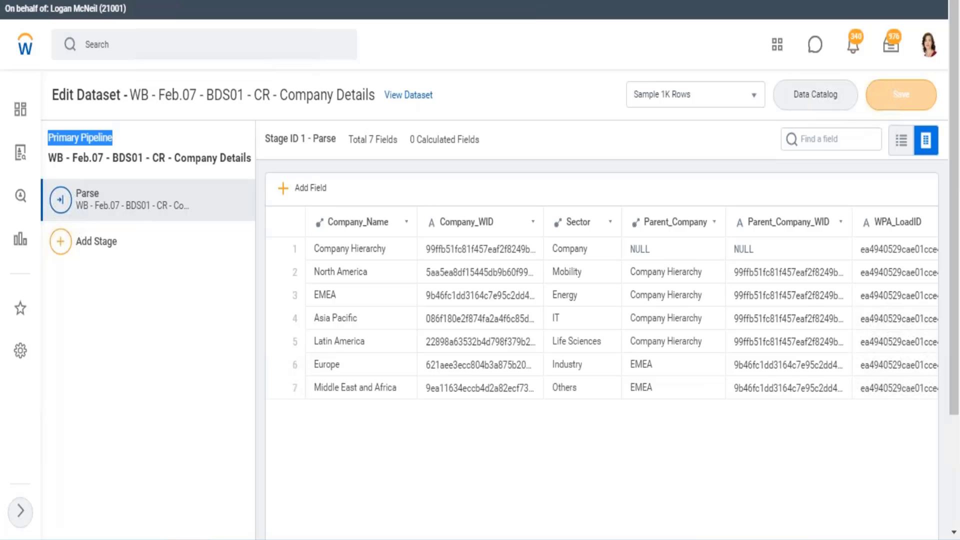
key("alt+Tab")
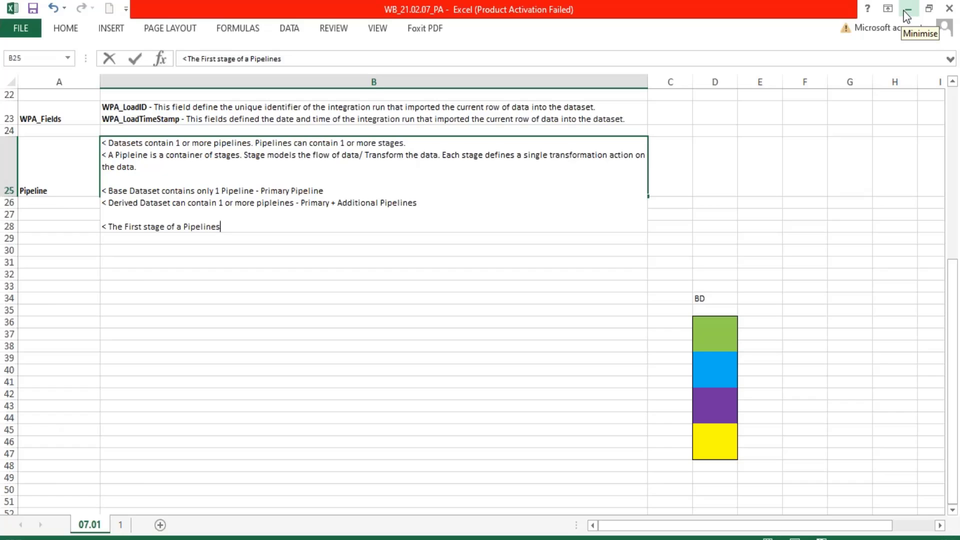
key("BackSpace")
type("brings in data")
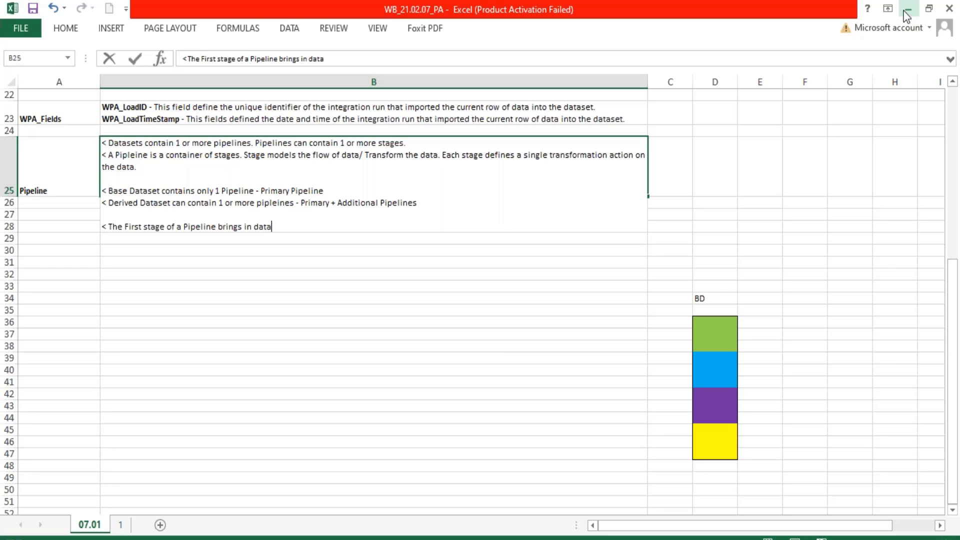
type(" from the datasource")
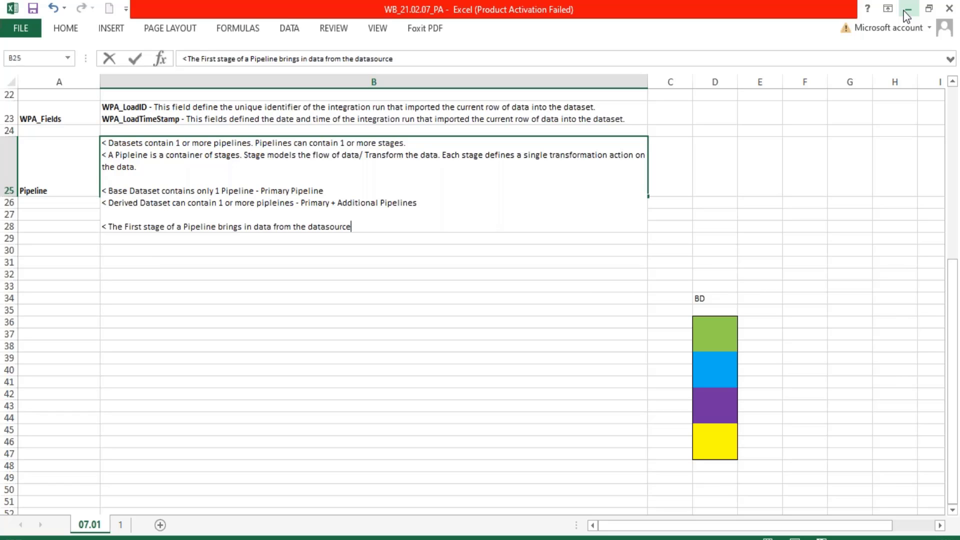
key("Return")
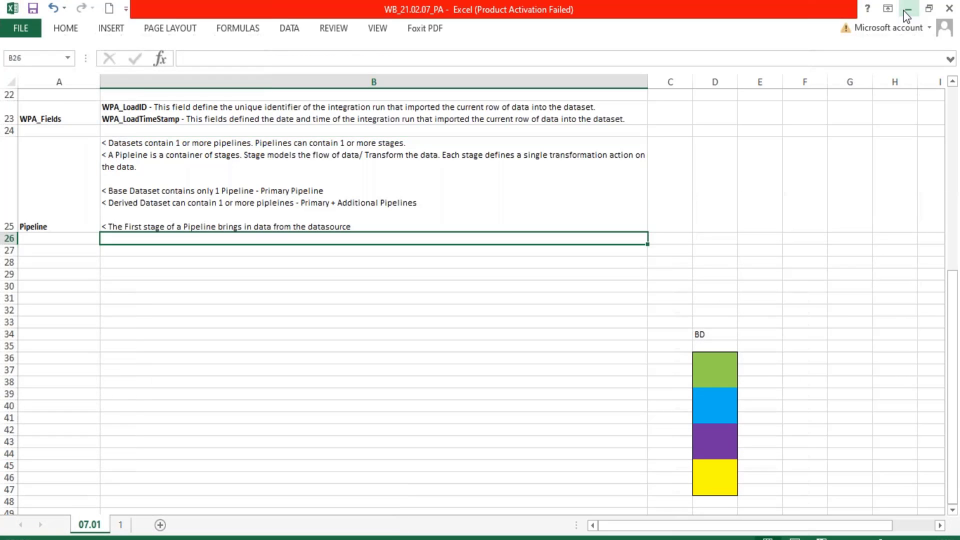
- Enter the label "CR" in cell D32, above the BD label of the coloured stage diagram
left_click(708, 313)
type("CR")
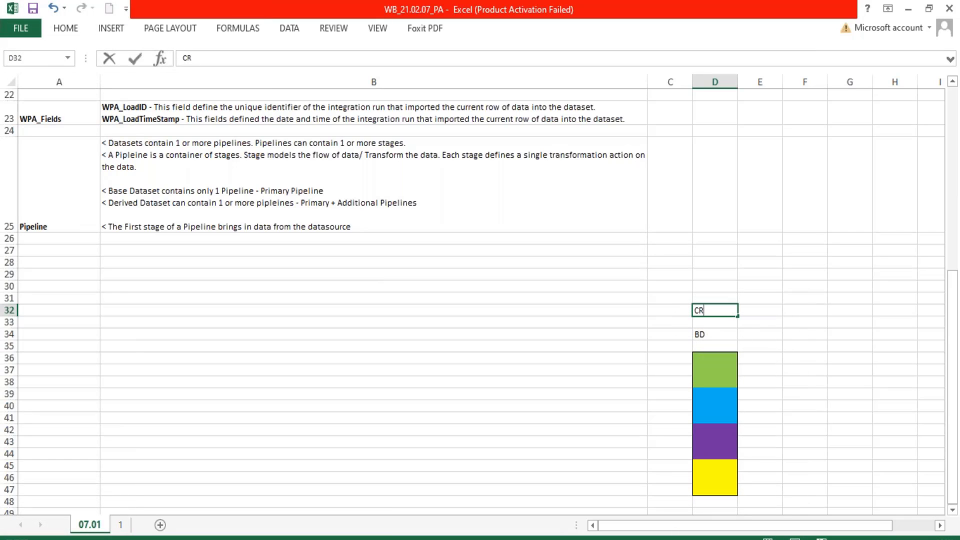
key("Return")
- Examine the diagram's flow in column D from CR and BD through the green, blue, purple and yellow stage blocks
left_click(719, 307)
left_click(710, 333)
left_click_drag(710, 333, 712, 326)
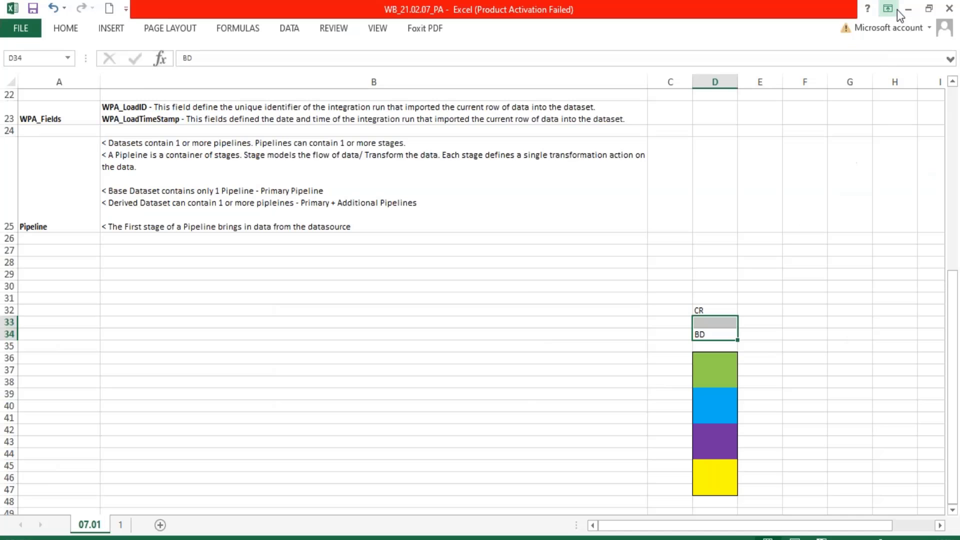
left_click(716, 369)
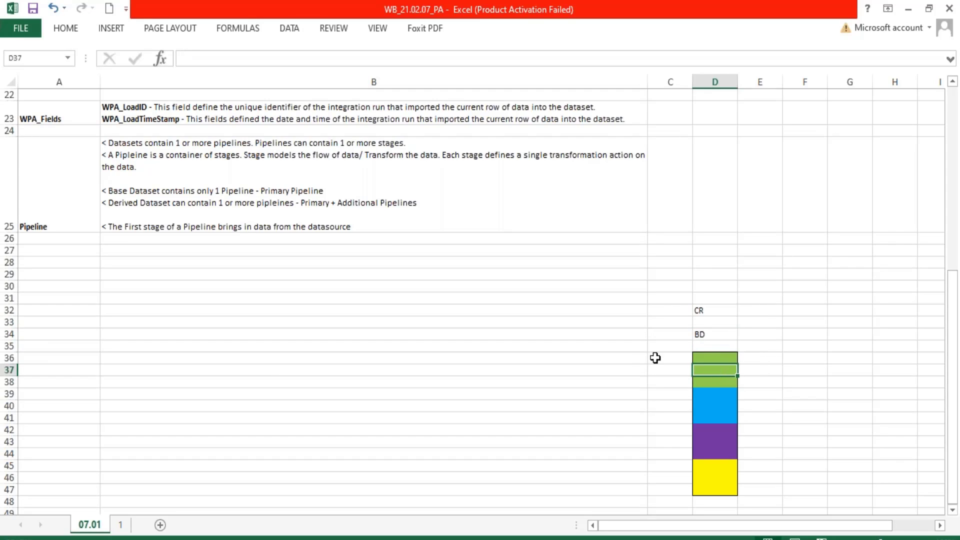
left_click(711, 300)
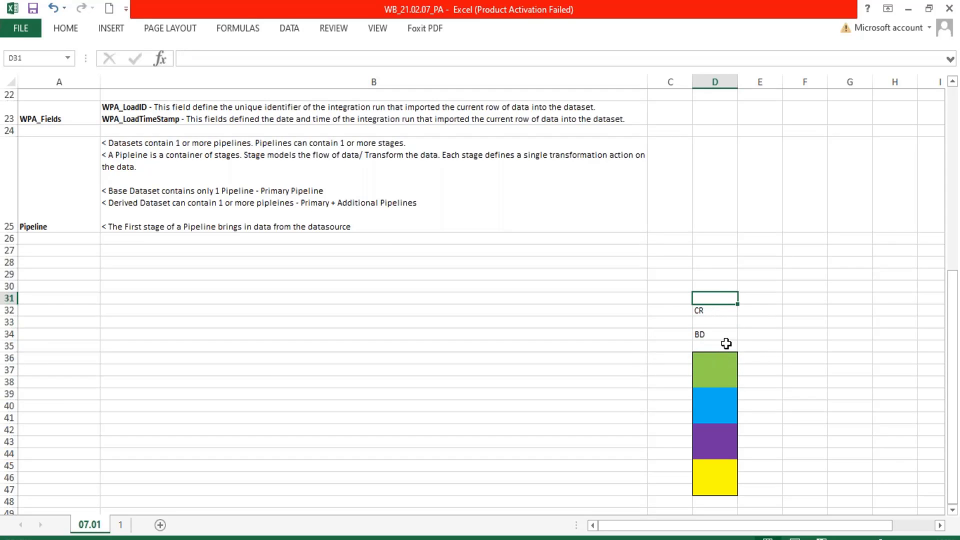
left_click(714, 310)
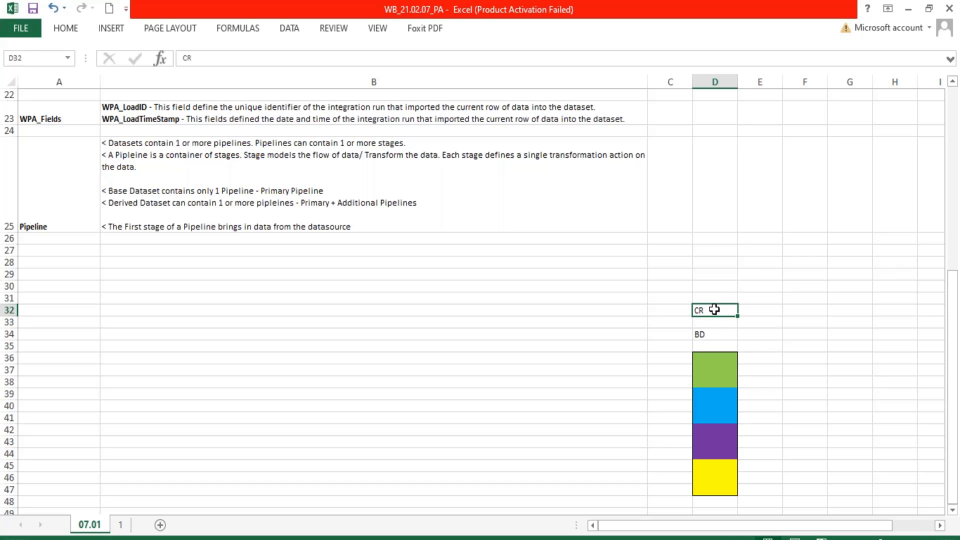
left_click_drag(713, 310, 708, 382)
left_click(709, 361)
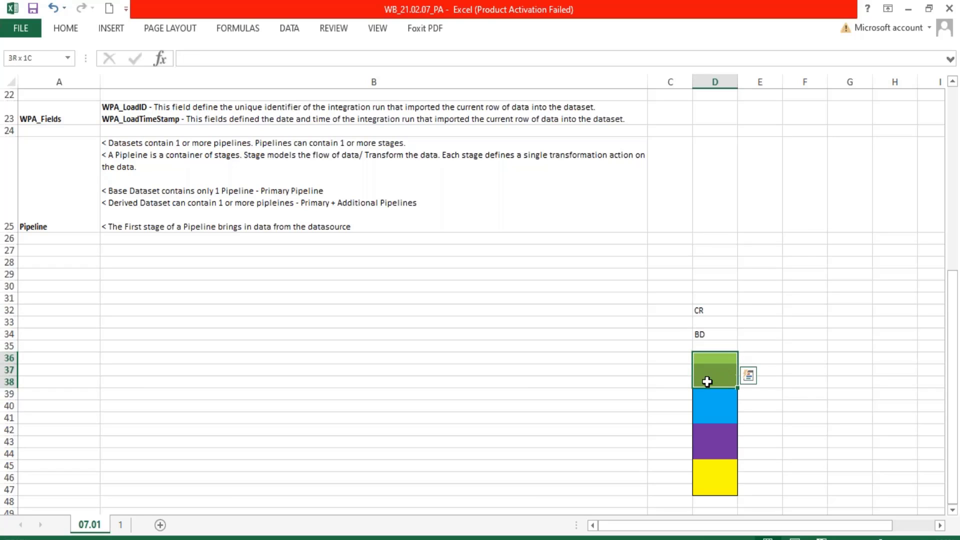
left_click_drag(707, 307, 716, 380)
left_click(716, 372)
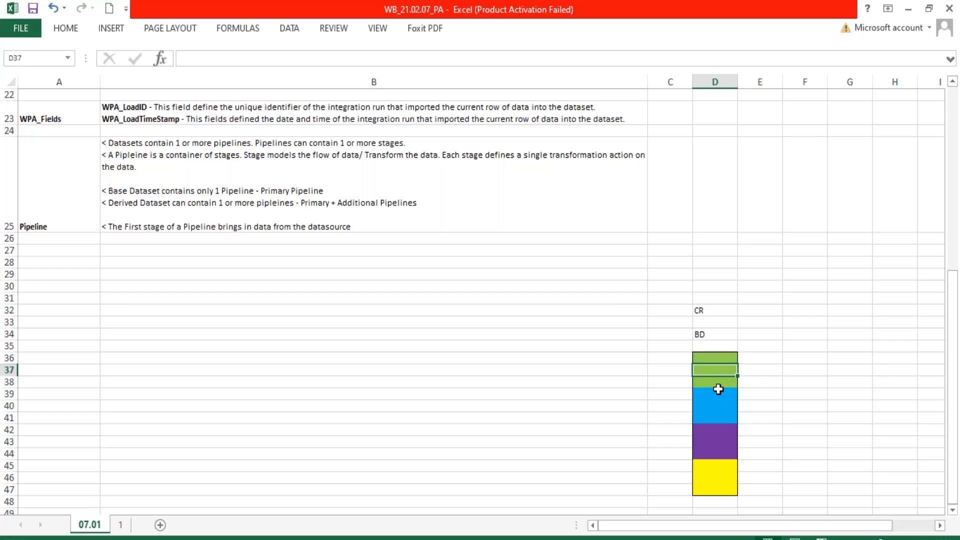
left_click(718, 390)
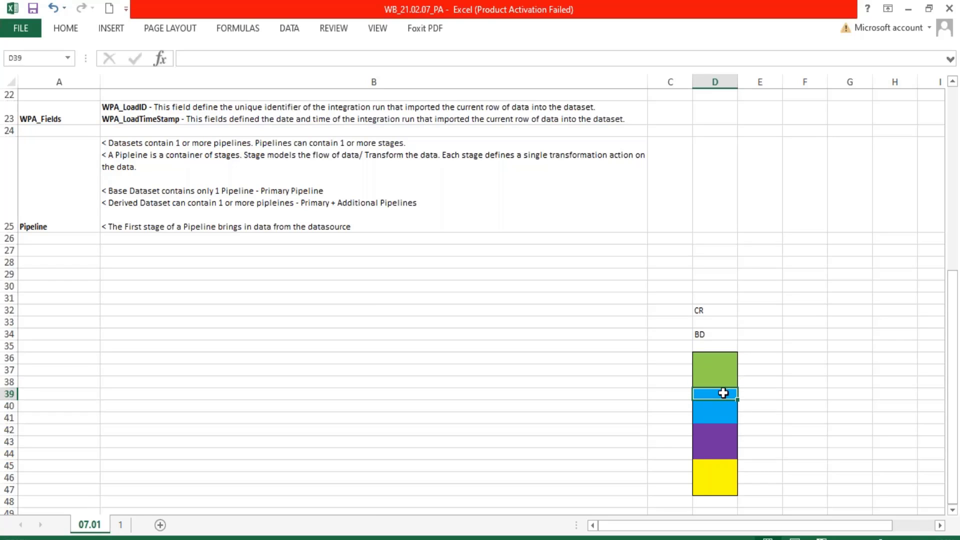
left_click(720, 418)
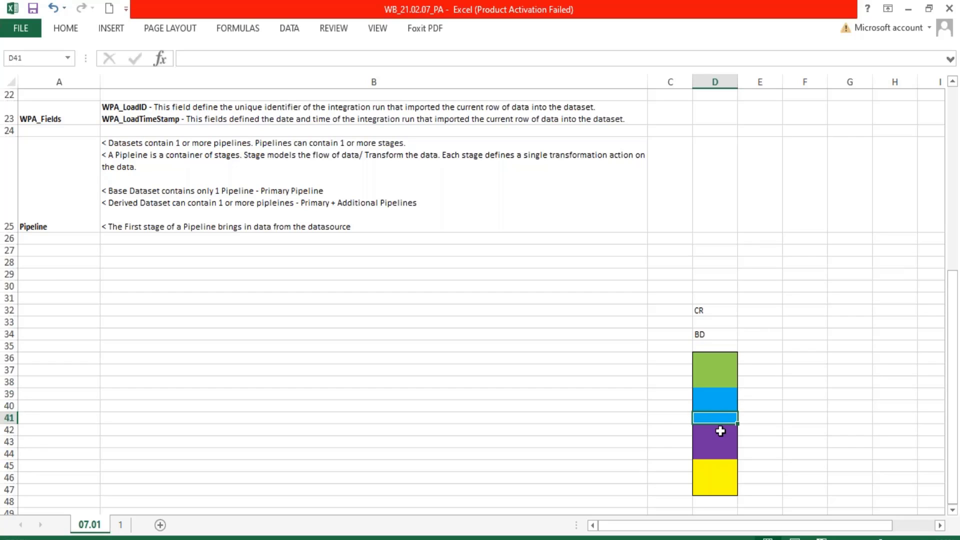
left_click_drag(721, 430, 716, 454)
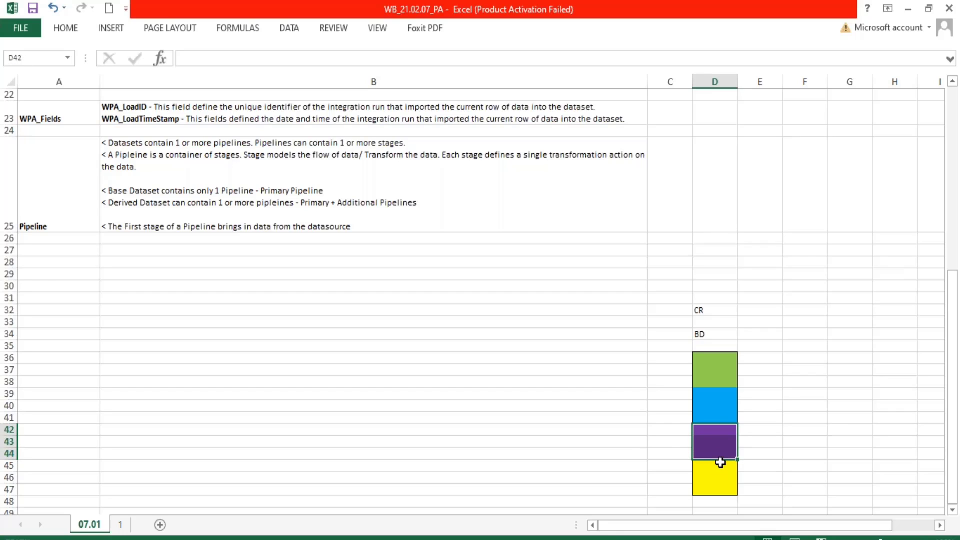
left_click(720, 465)
left_click_drag(720, 465, 714, 484)
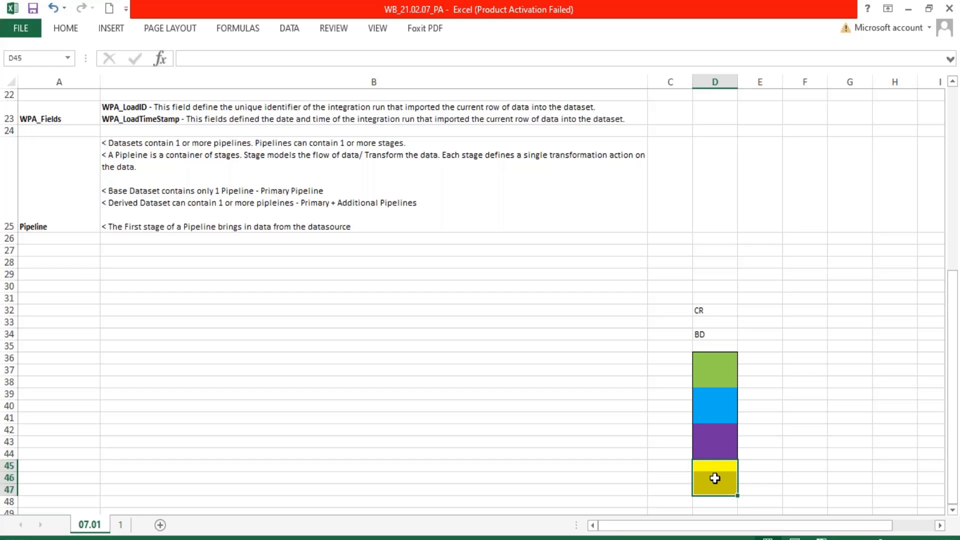
left_click_drag(720, 322, 713, 386)
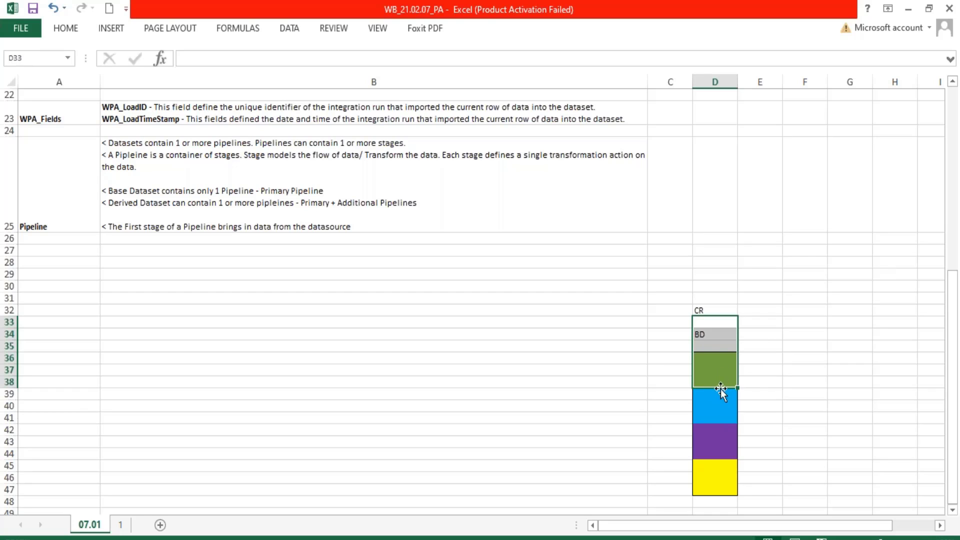
left_click(714, 464)
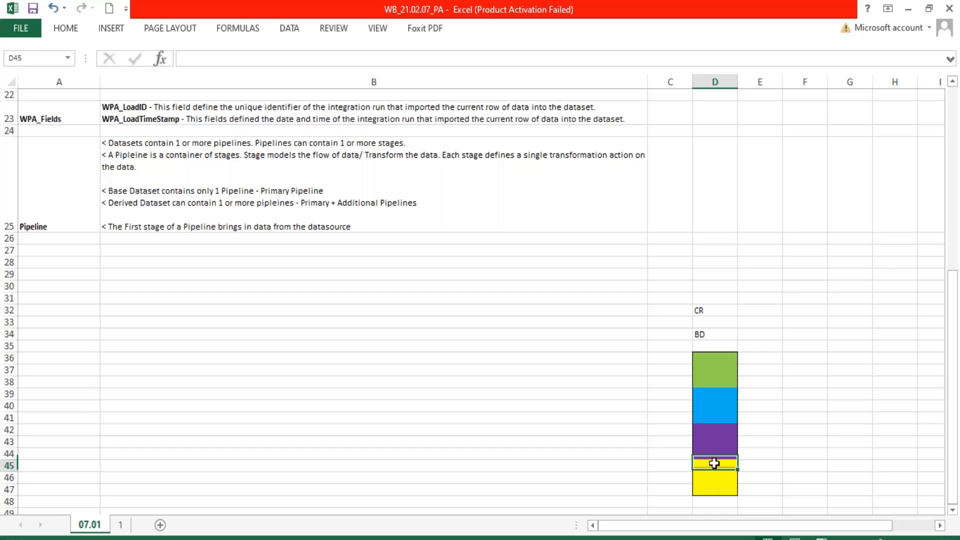
left_click_drag(715, 463, 718, 484)
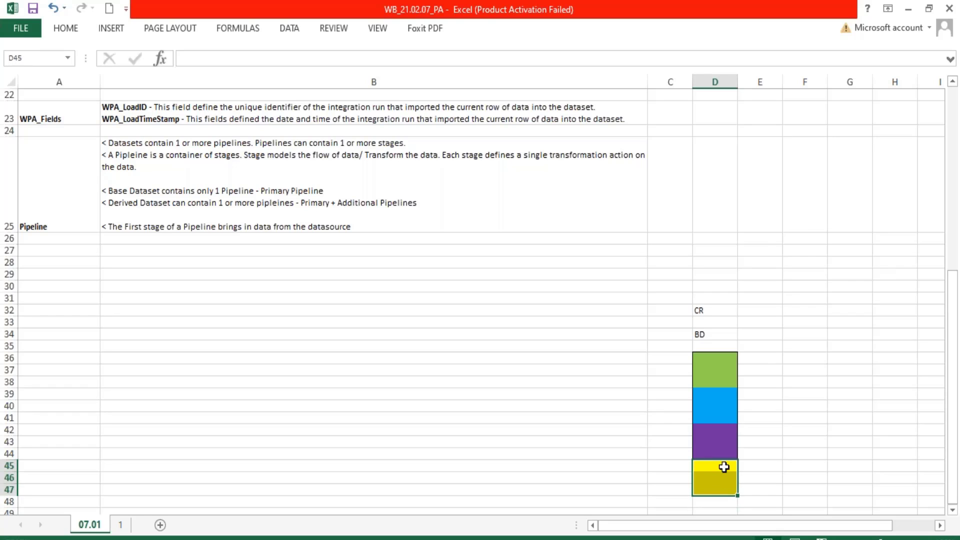
left_click_drag(709, 355, 703, 481)
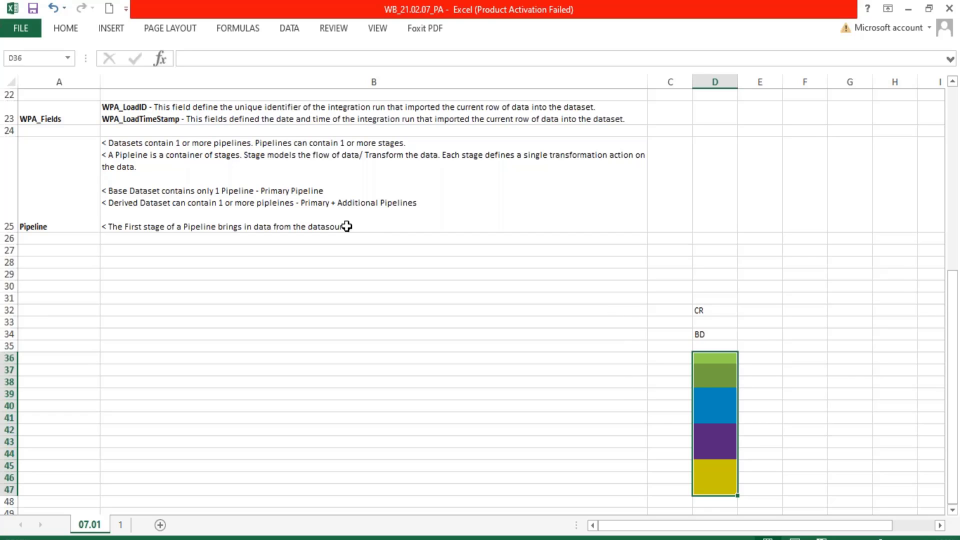
- Append ". Stages listed after the first stage in a pipeline take the output of the previous stage of the pipline as the input to the current stage" to B25
left_click(374, 227)
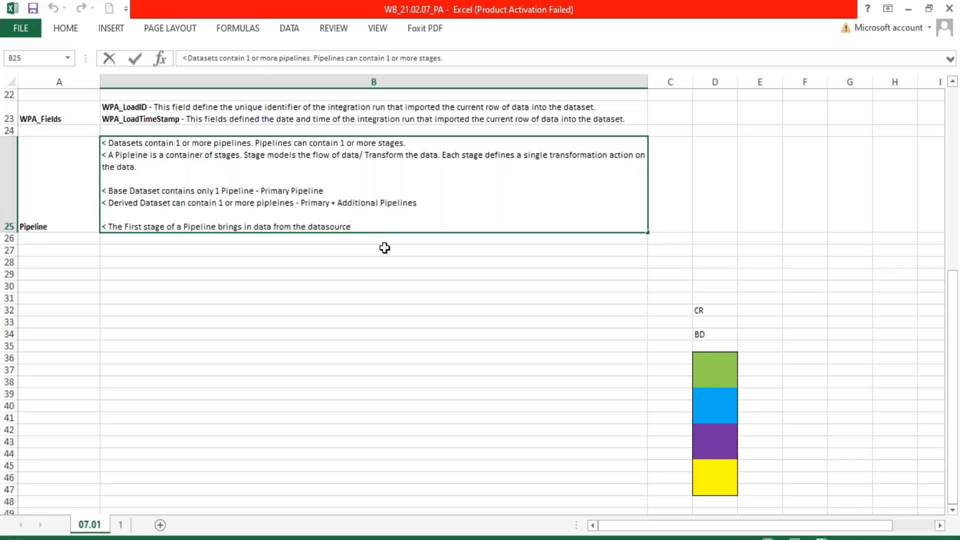
key("F2")
type(". Stages ")
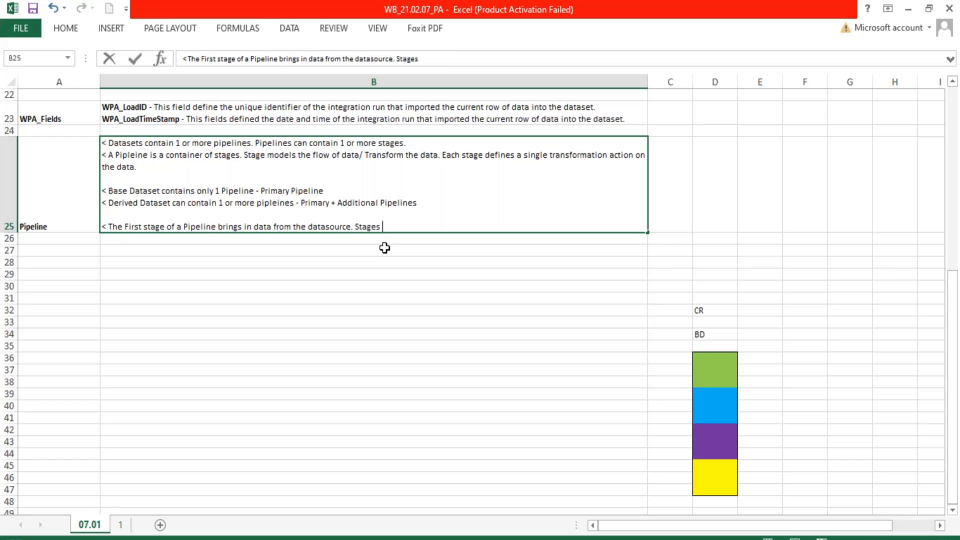
type("listed after t")
type("he fir")
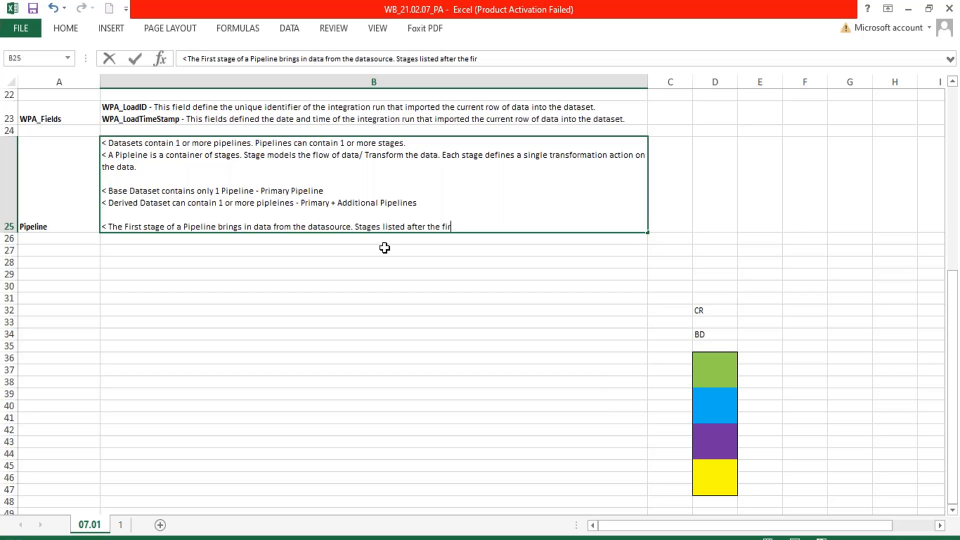
type("st stage in a p")
type("ipeline")
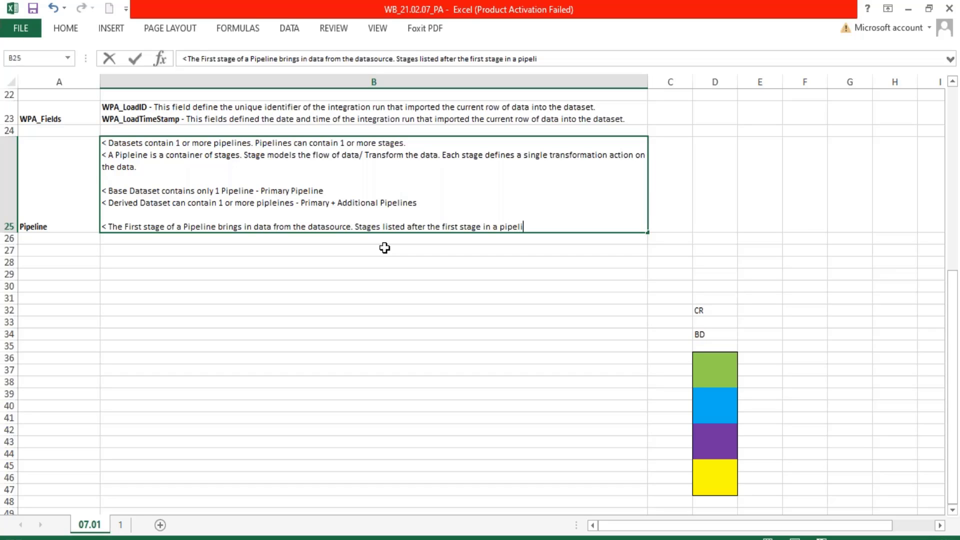
type(" take the outp")
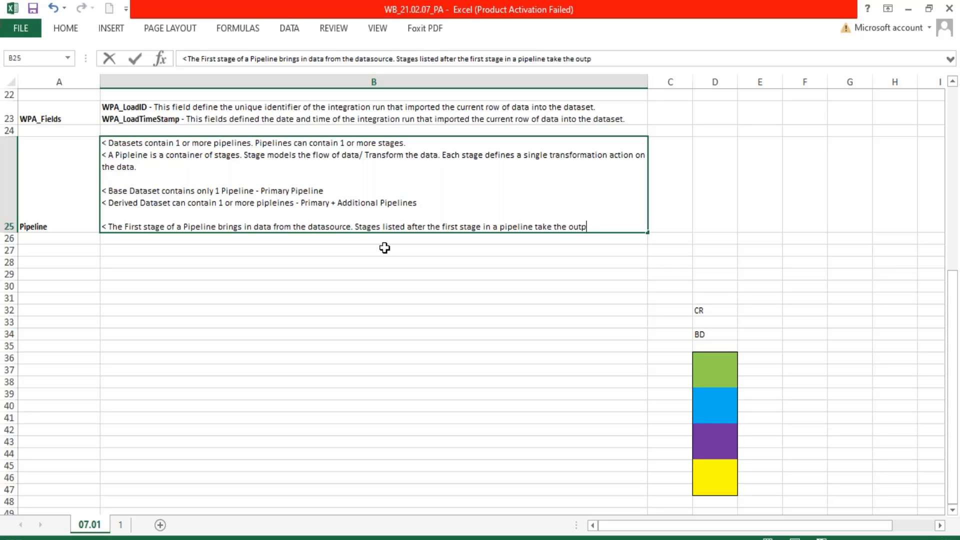
type("ut of the previous d")
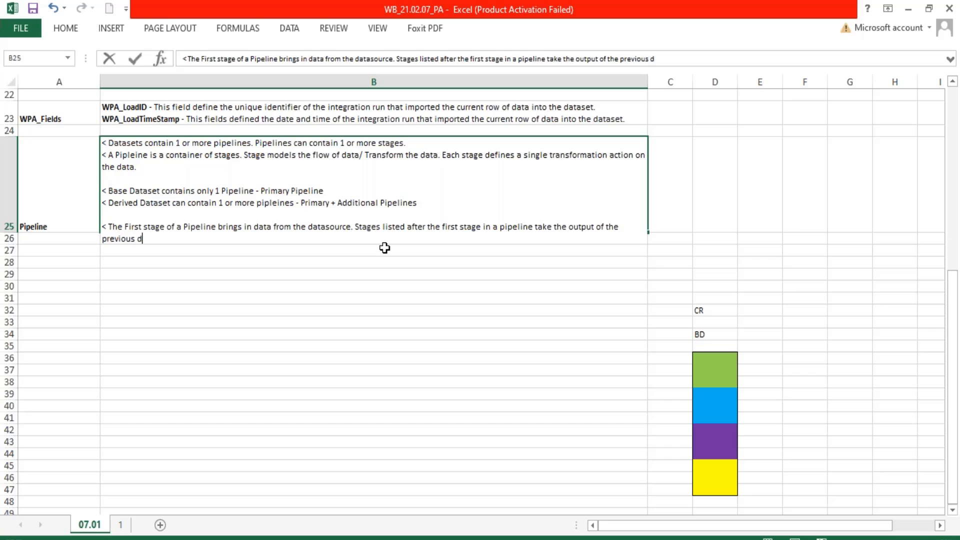
key("BackSpace")
type("stage and")
key("BackSpace")
key("BackSpace")
type("of the pr")
type("plein")
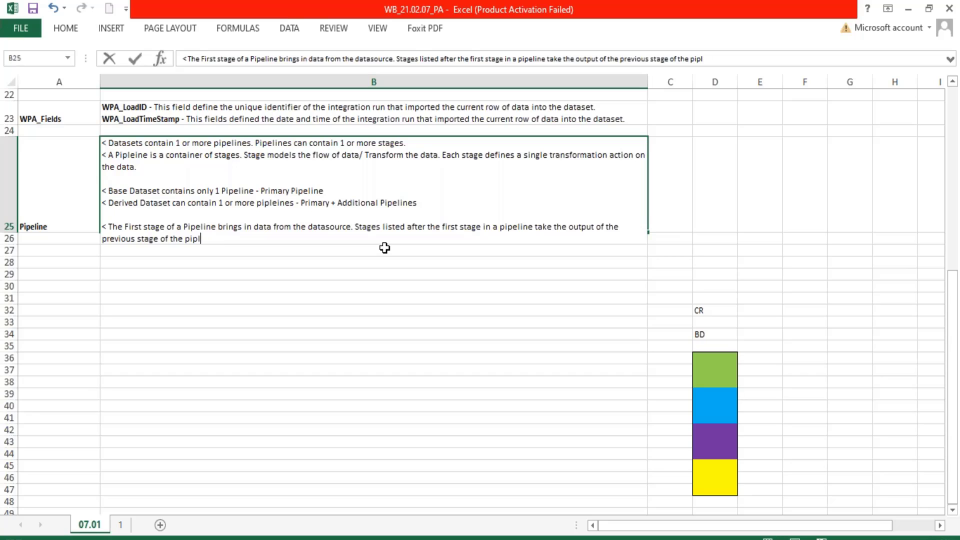
type("ine as the inpu")
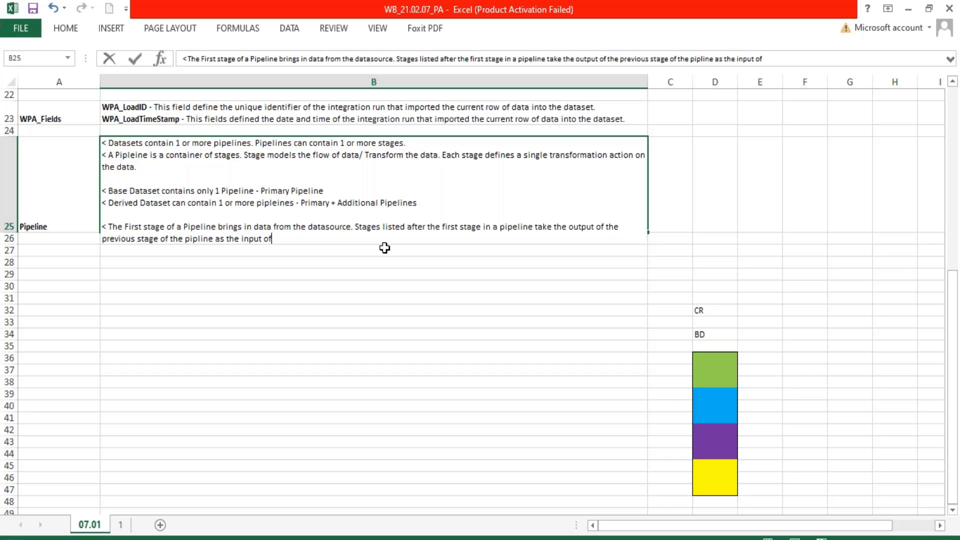
type("t to the current stag")
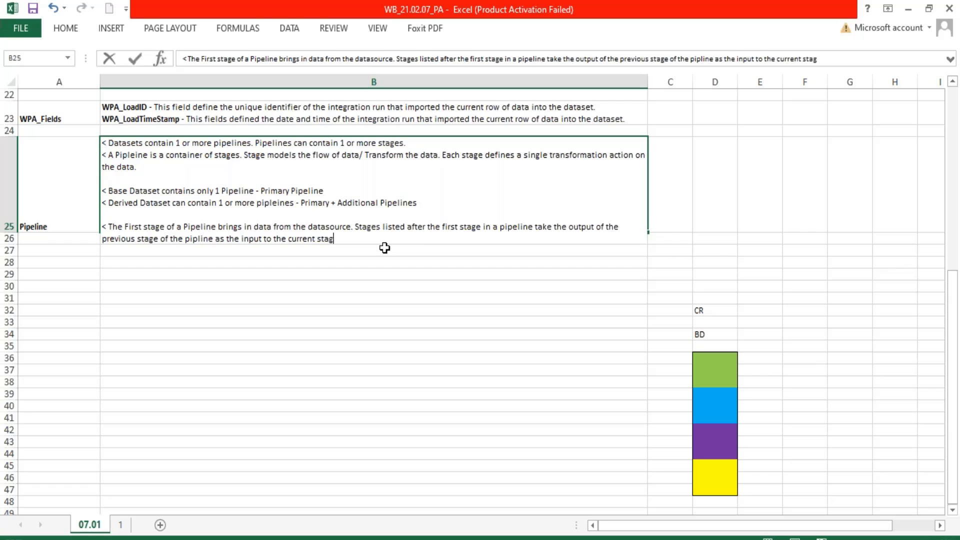
type("e")
key("Return")
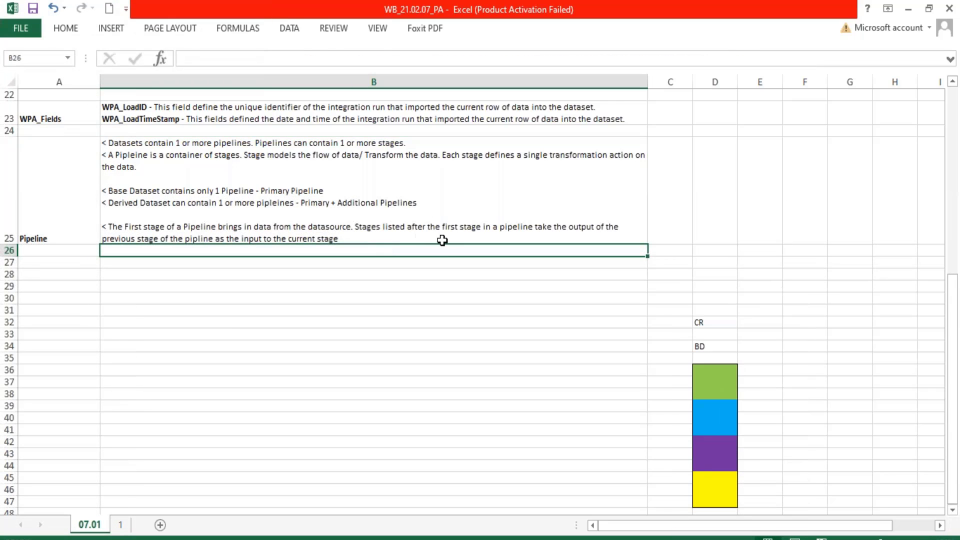
- Review the B25 wording on previous-stage output and current-stage input against the coloured stage blocks in column D
left_click(455, 224)
double_click(455, 223)
left_click_drag(441, 226, 597, 228)
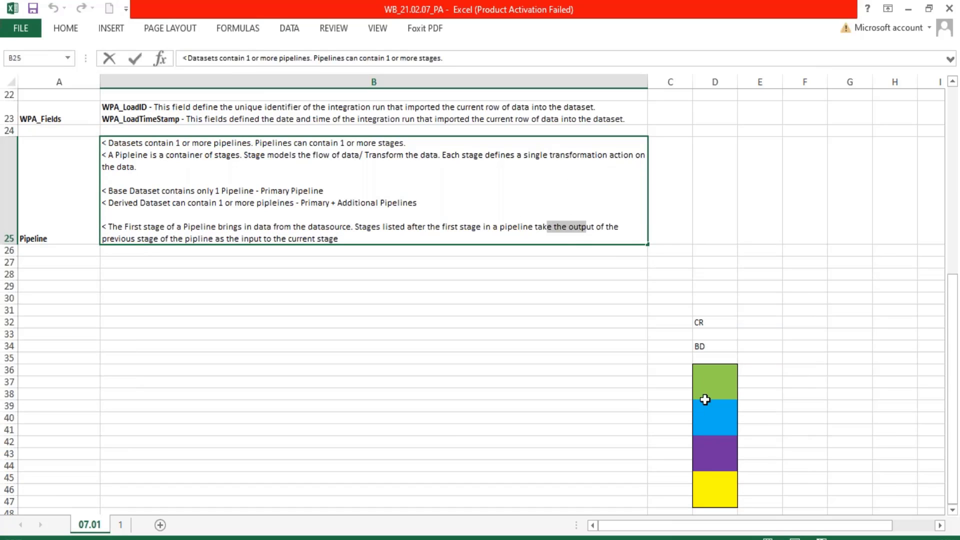
left_click_drag(706, 398, 708, 418)
left_click_drag(707, 369, 716, 468)
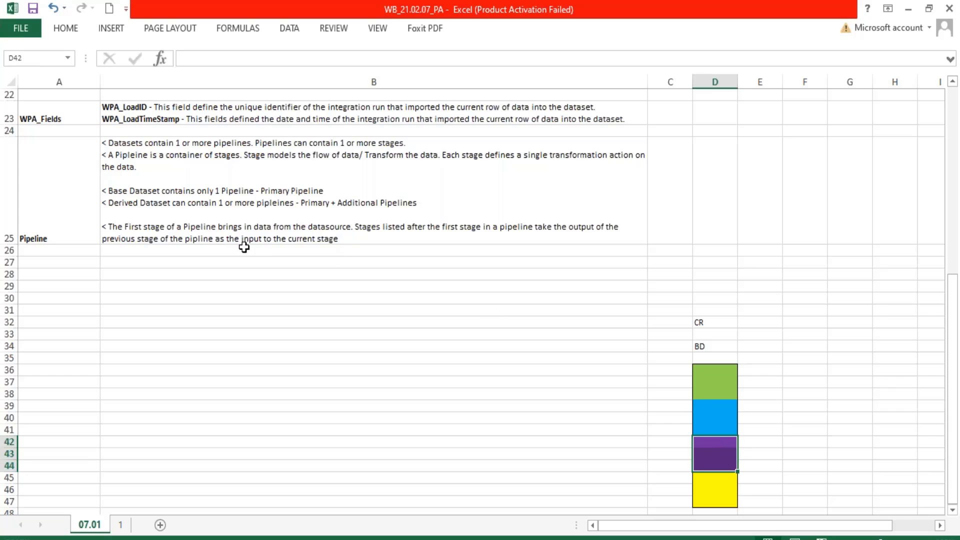
double_click(289, 240)
left_click_drag(289, 239, 340, 239)
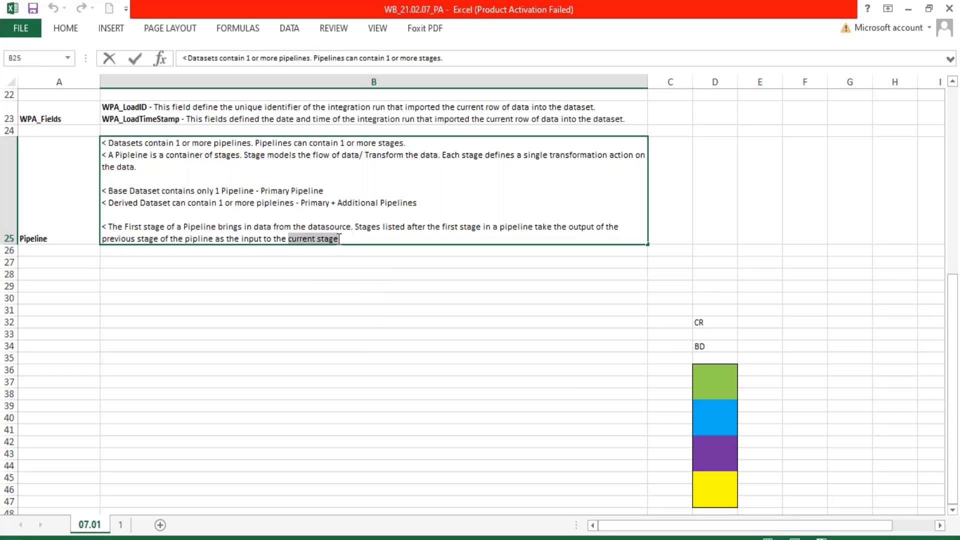
left_click_drag(573, 226, 604, 227)
left_click_drag(425, 231, 161, 239)
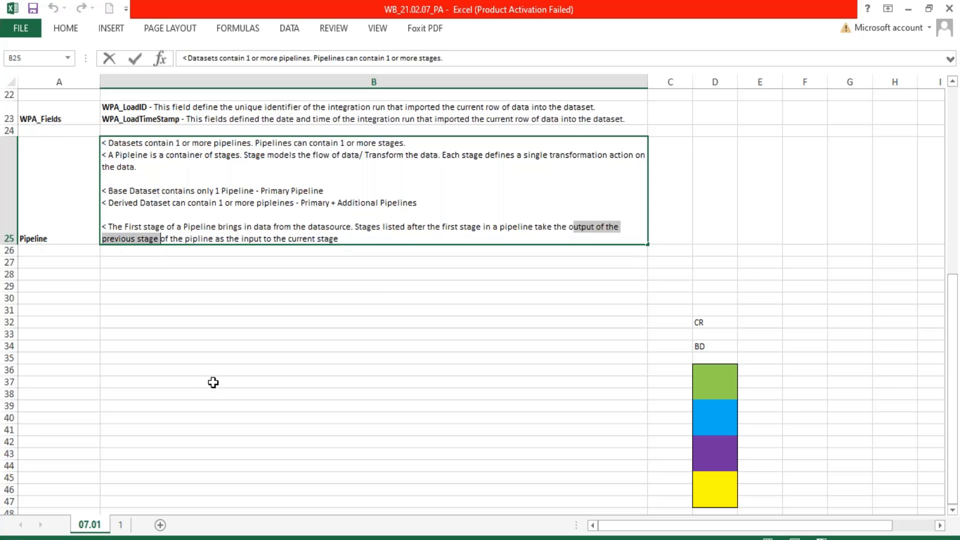
- End the B25 note with a period and add "< the last stage of any pipleine is the out of the entire pipline." after a blank line
left_click(352, 240)
type(".")
key("alt+Return")
key("alt+Return")
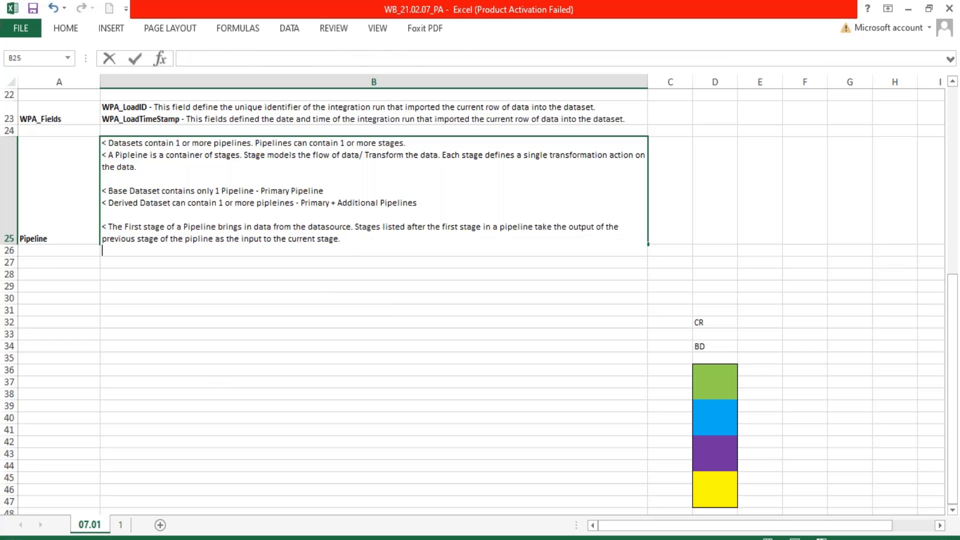
type("< the la")
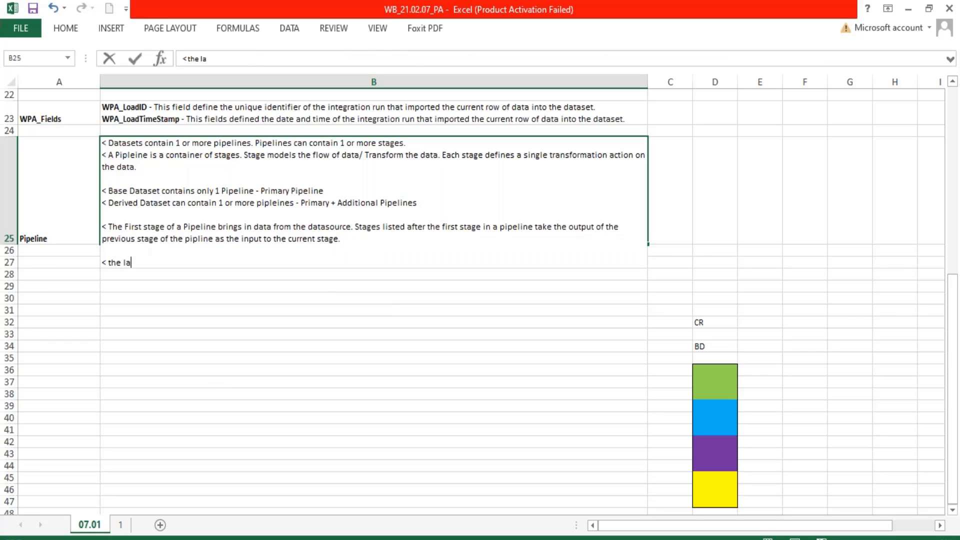
type("st stage of any p")
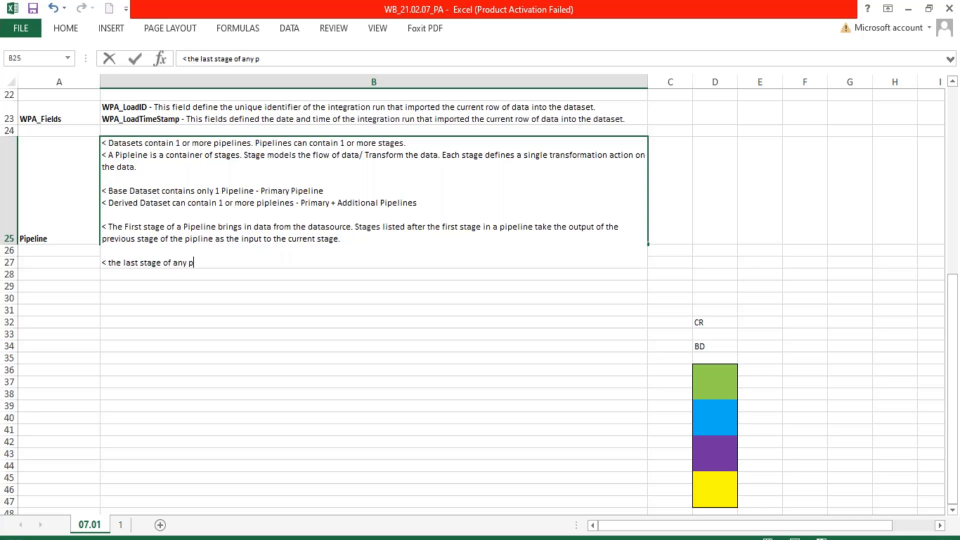
type("ipleine is the out of t")
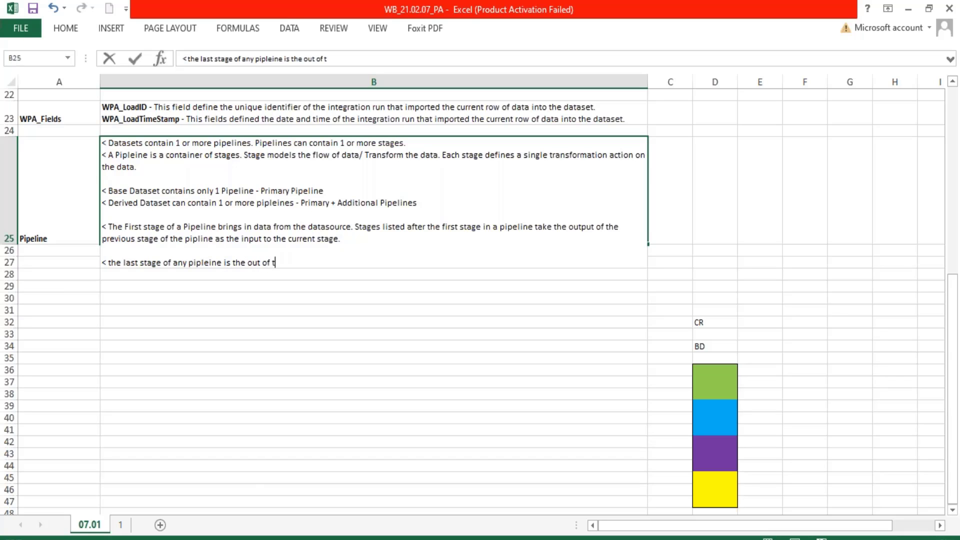
type("he entire ")
type("pipleine")
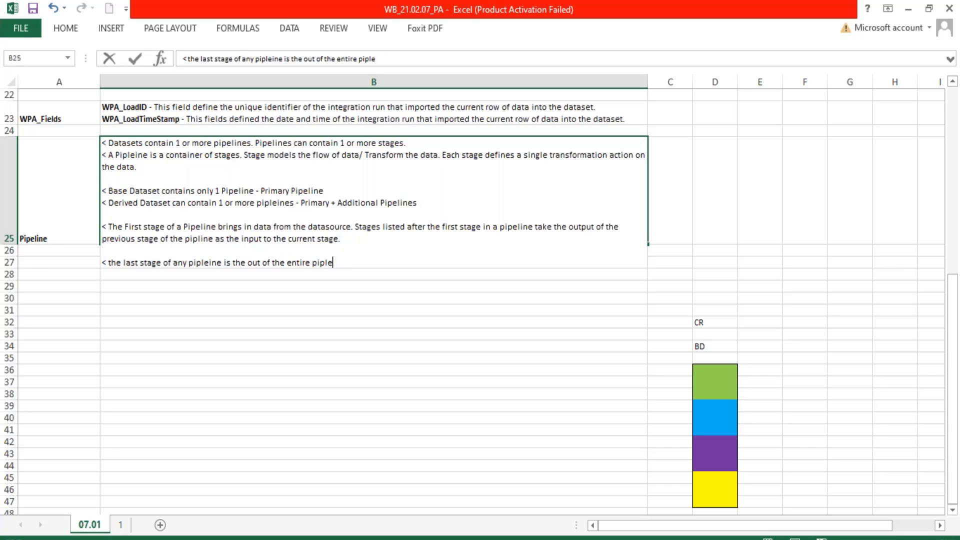
type("ne.")
key("Return")
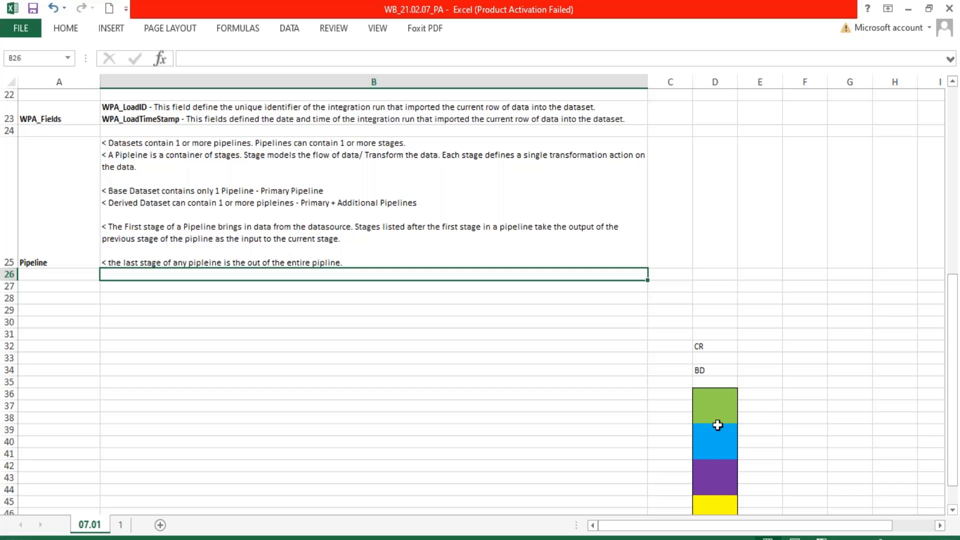
- Add outline borders around E36:E47 and F36:F47 as two further pipeline boxes beside the coloured stage blocks
scroll(718, 425, "down", 1)
left_click_drag(715, 343, 705, 480)
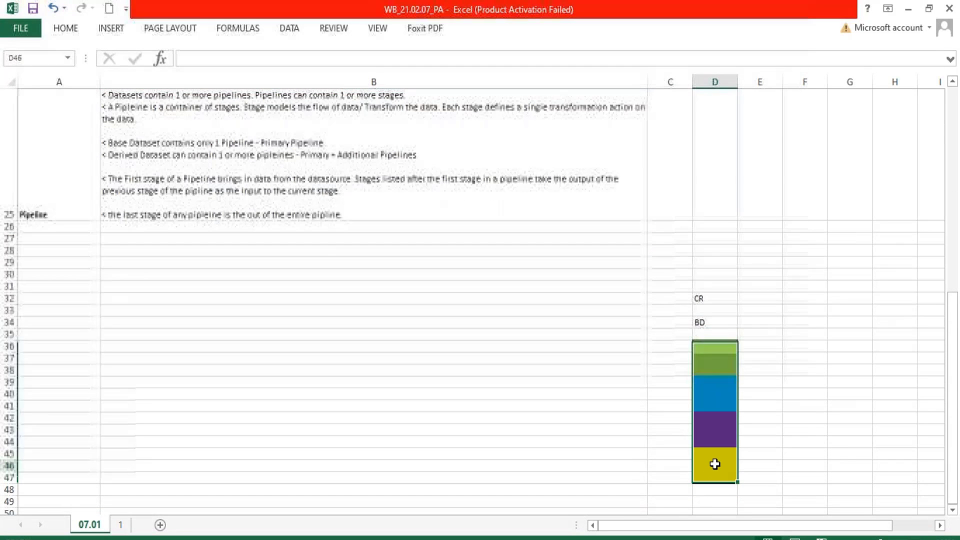
left_click(715, 464)
left_click_drag(720, 345, 712, 472)
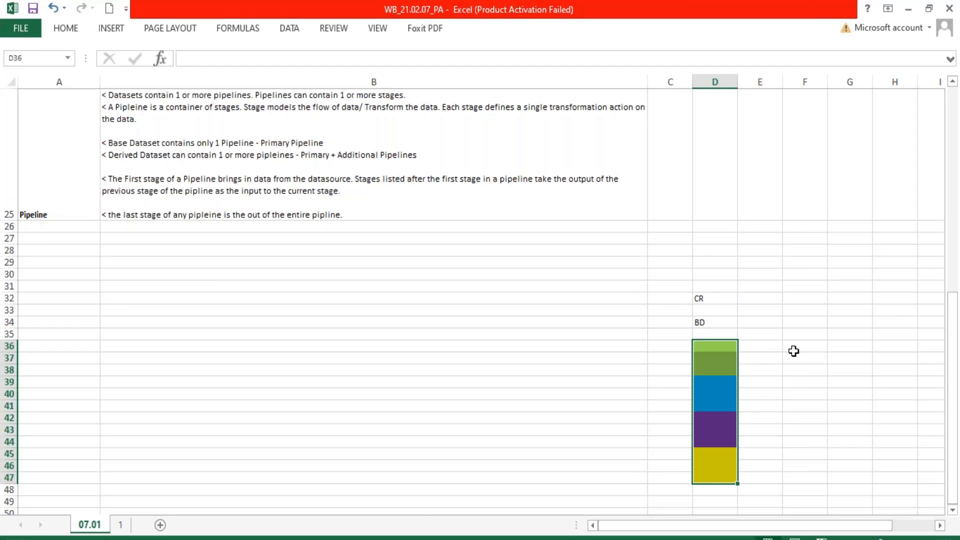
left_click_drag(765, 347, 747, 478)
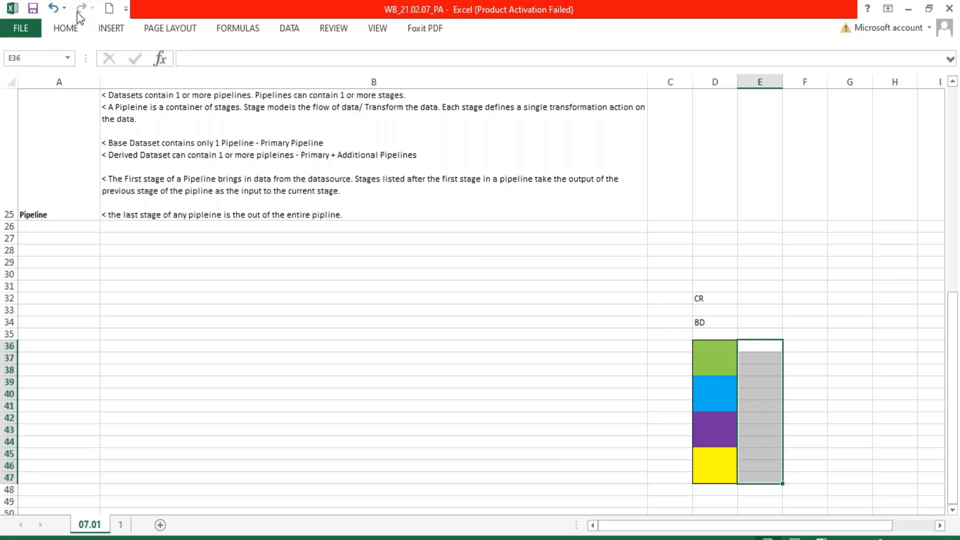
left_click(80, 33)
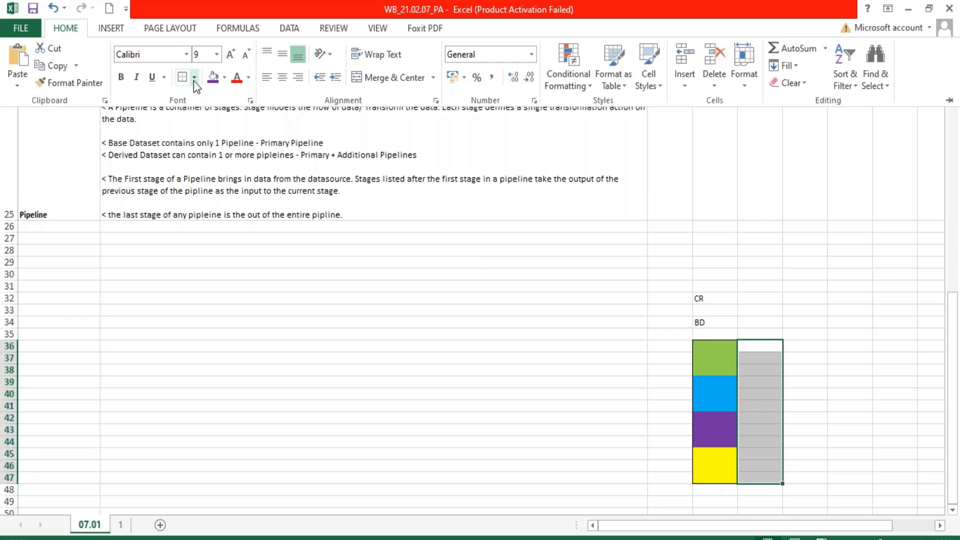
left_click(804, 369)
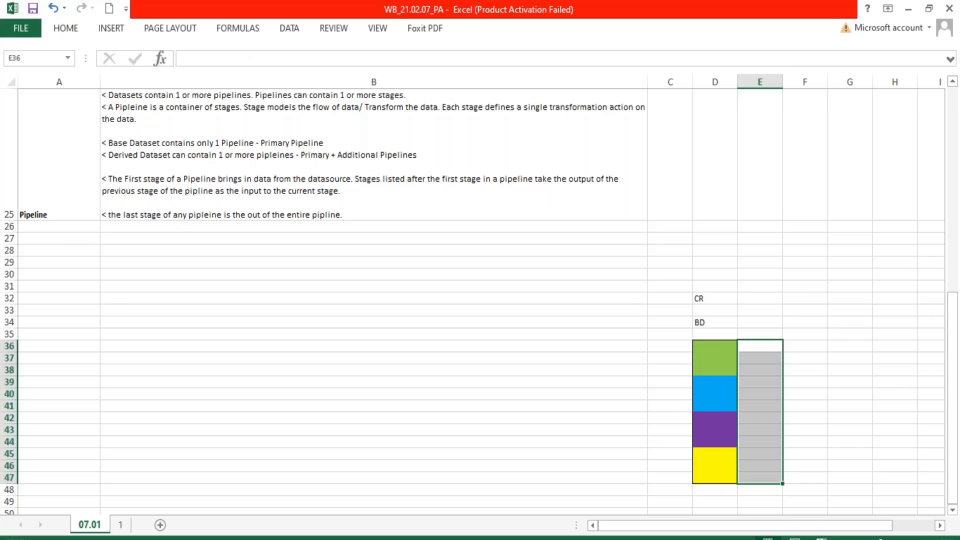
left_click_drag(806, 345, 804, 484)
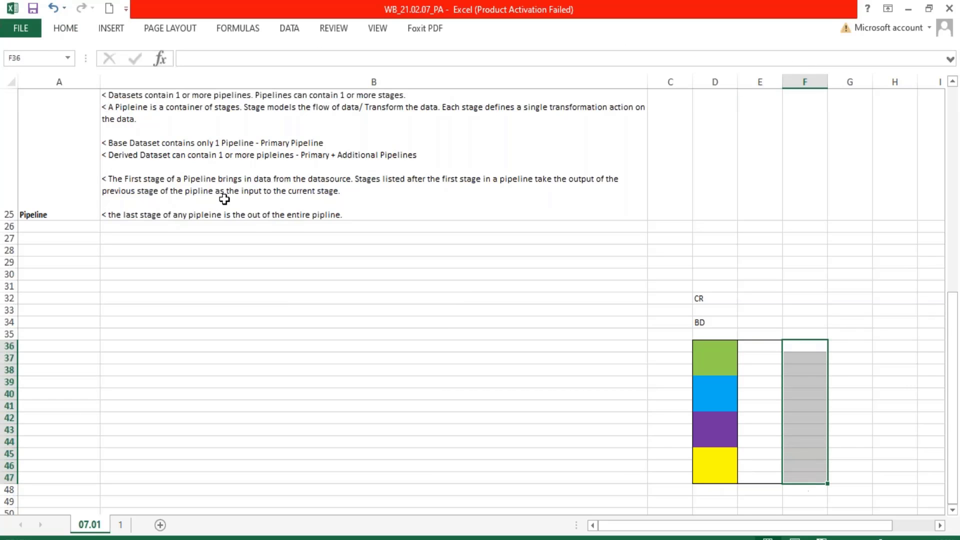
left_click(63, 30)
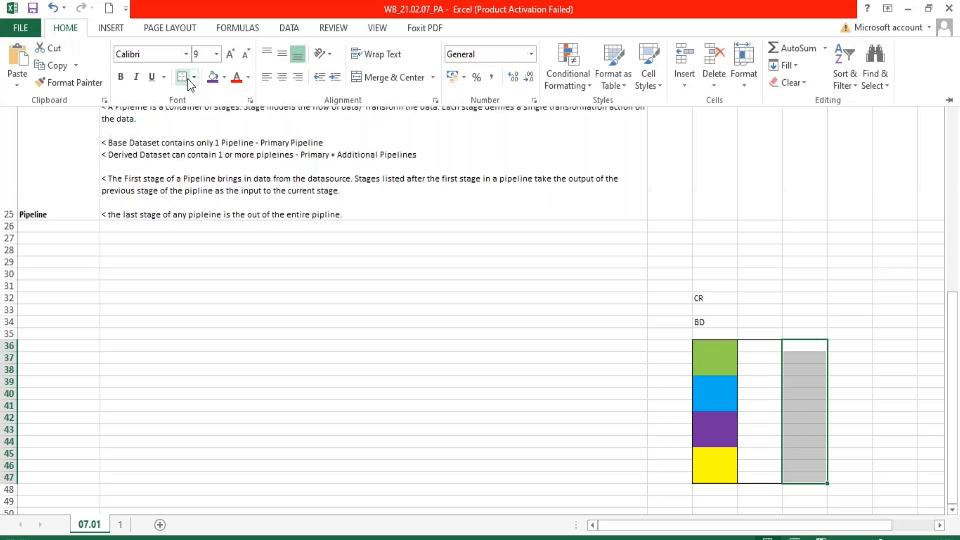
left_click(842, 425)
- Compare the coloured pipeline in column D with the two outlined pipeline boxes in columns E and F and the BD label
left_click_drag(724, 345, 730, 479)
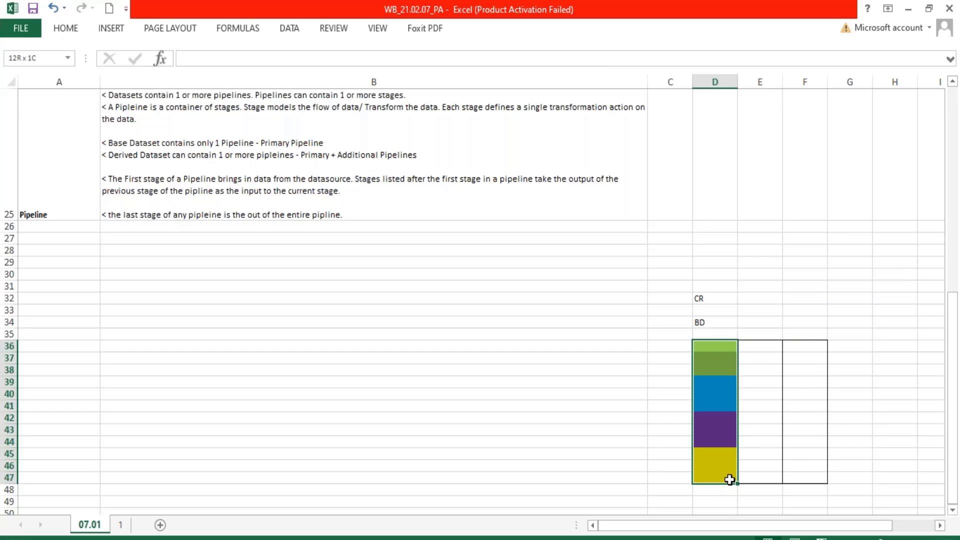
left_click_drag(730, 480, 730, 480)
left_click_drag(763, 346, 751, 476)
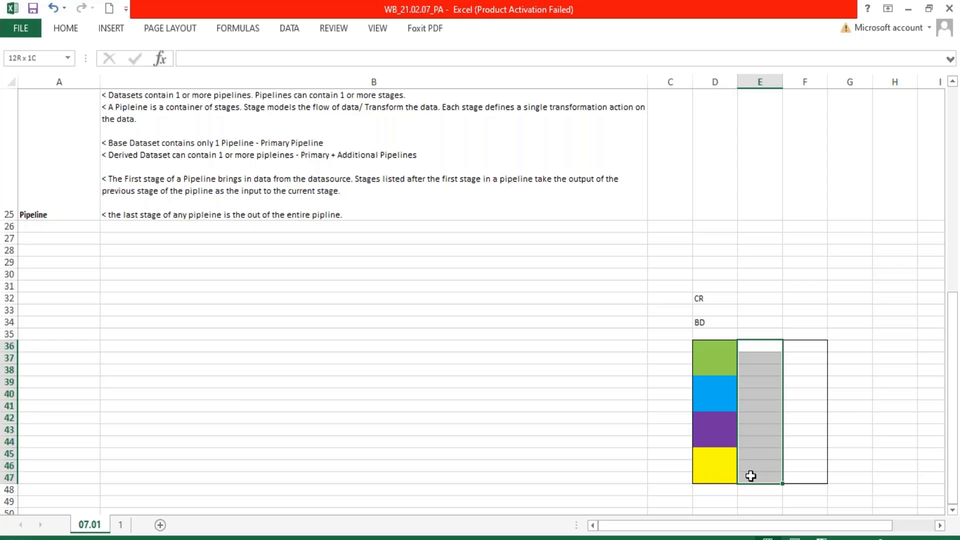
left_click_drag(807, 350, 801, 478)
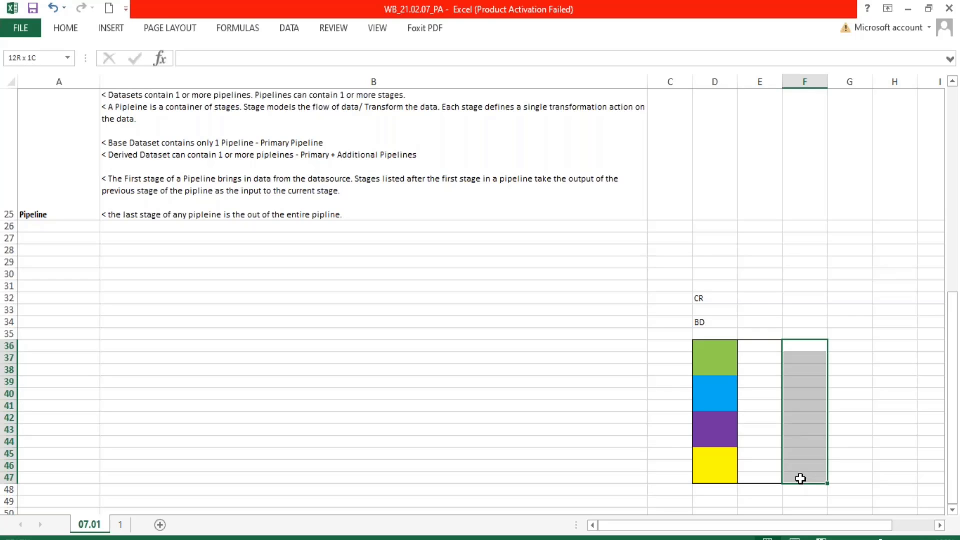
left_click_drag(800, 479, 801, 479)
scroll(710, 360, "down", 1)
left_click_drag(757, 193, 763, 316)
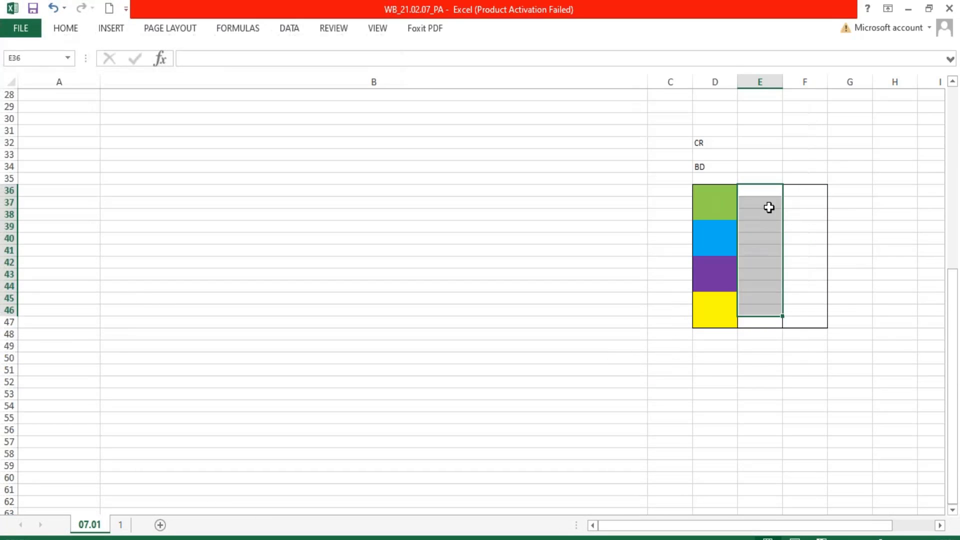
left_click_drag(769, 171, 768, 373)
left_click(713, 181)
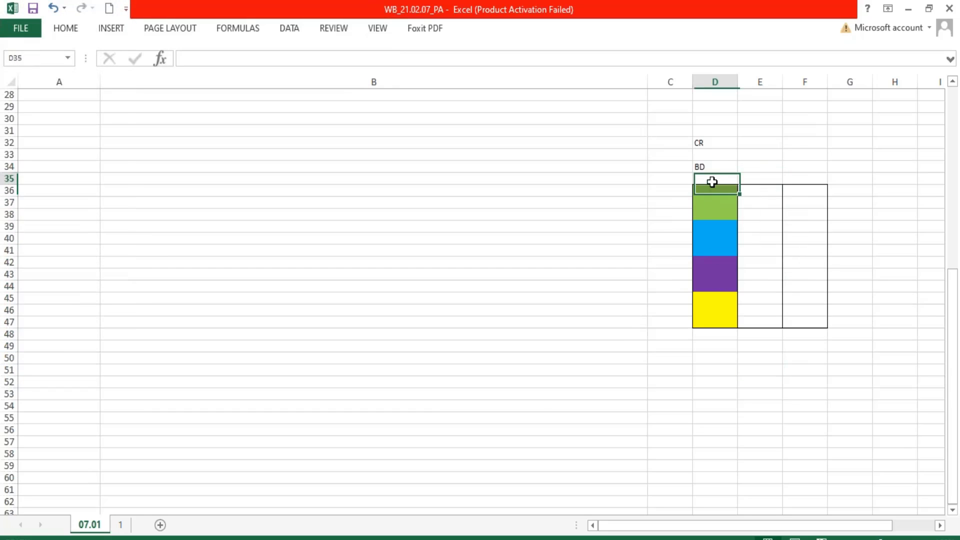
left_click_drag(712, 181, 715, 361)
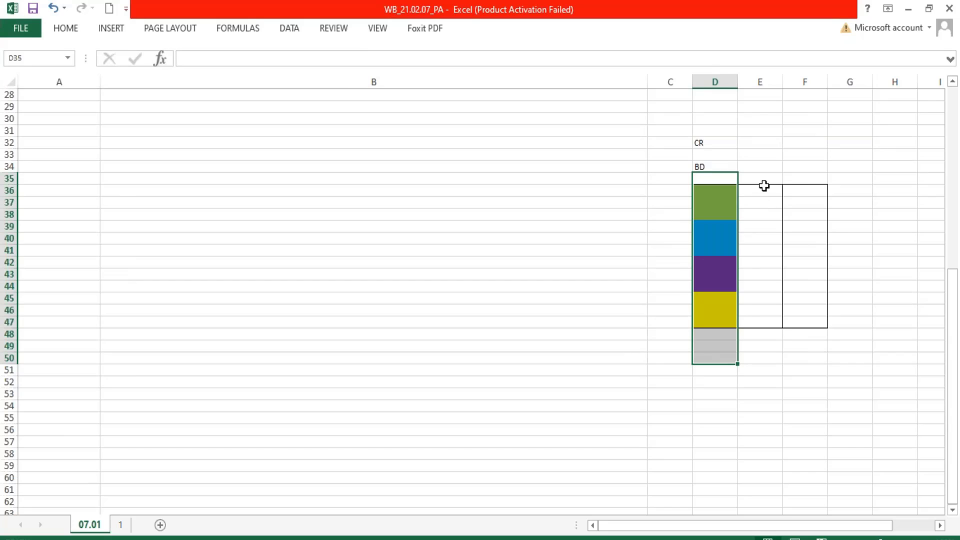
left_click_drag(762, 181, 751, 345)
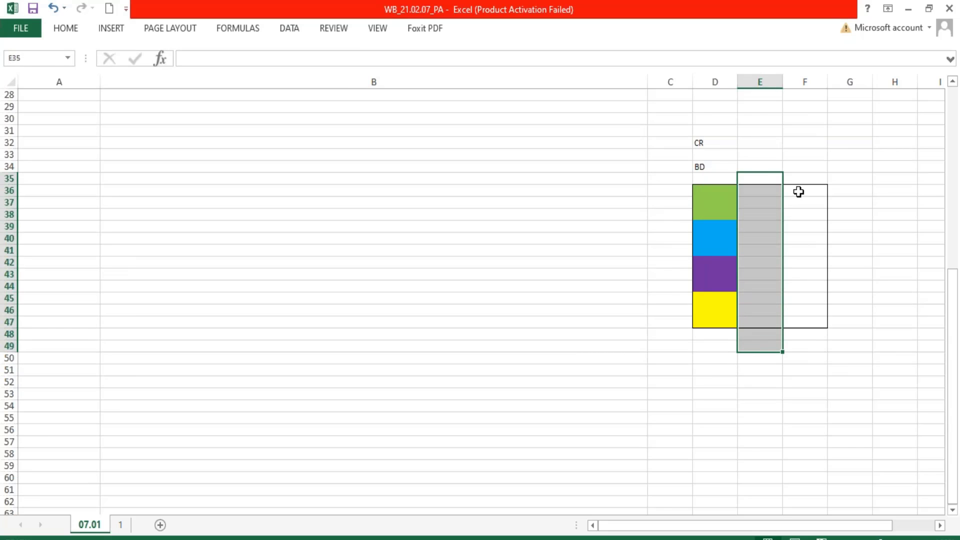
left_click_drag(798, 192, 800, 338)
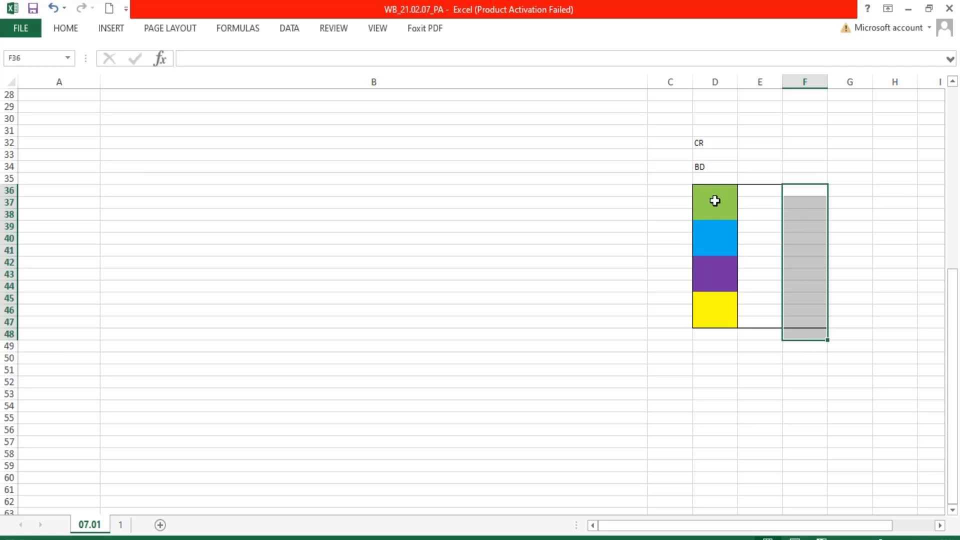
left_click(714, 167)
- Add the line "< the output of the Primary Pipeline is the output of the entire DAtaset" at the end of the B25 note
scroll(322, 135, "up", 2)
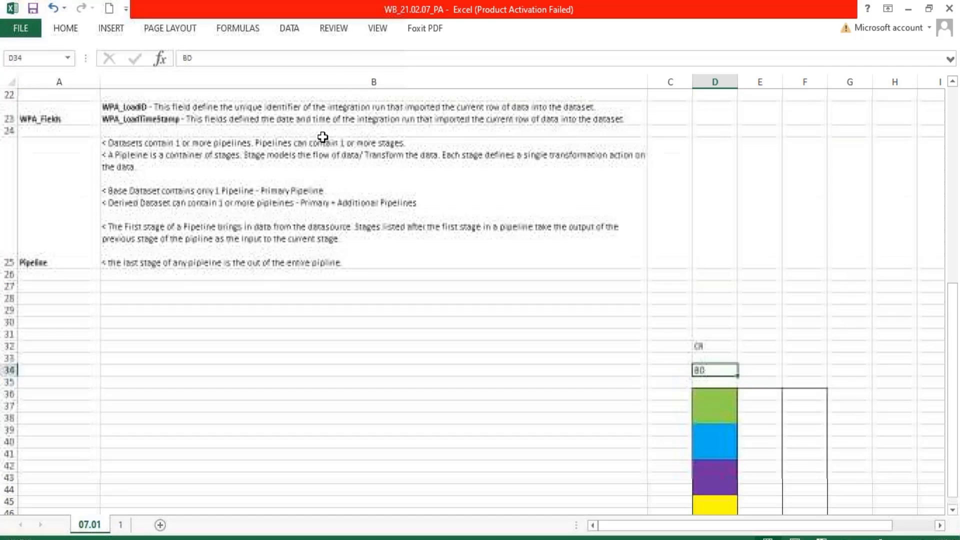
double_click(369, 260)
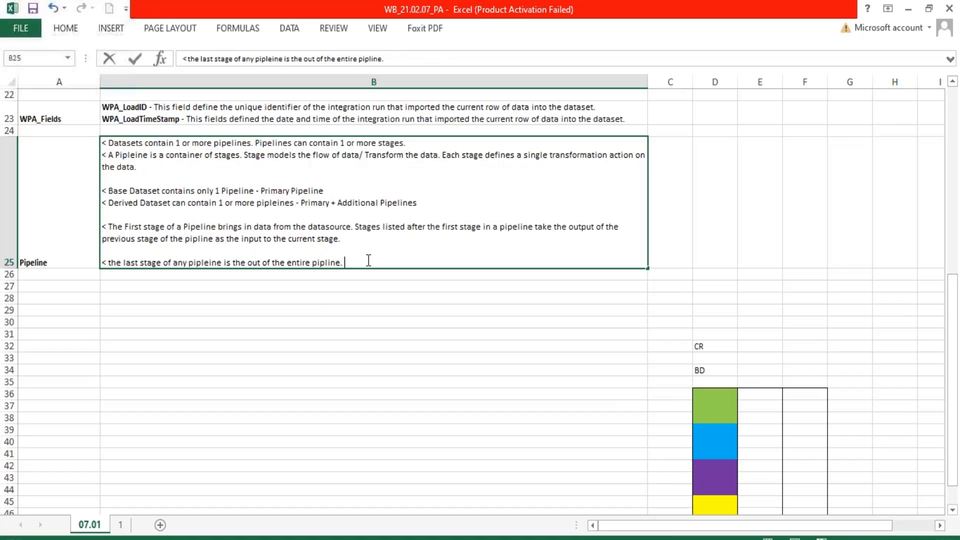
key("alt")
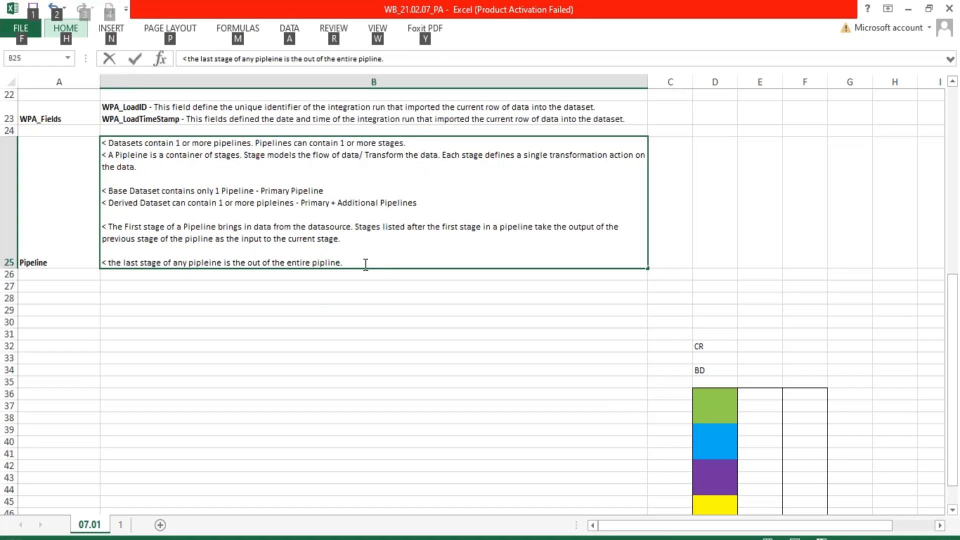
key("alt")
key("alt+Return")
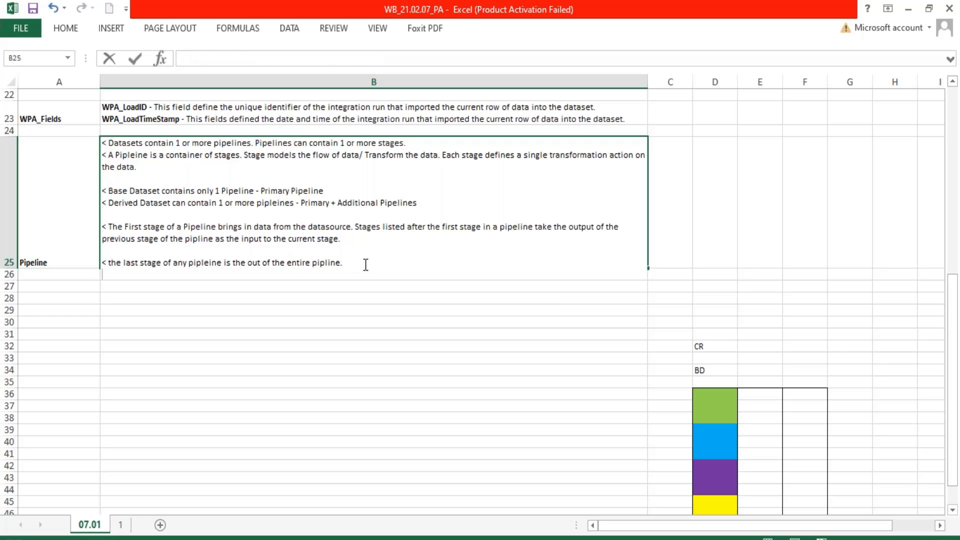
type("< the output of th")
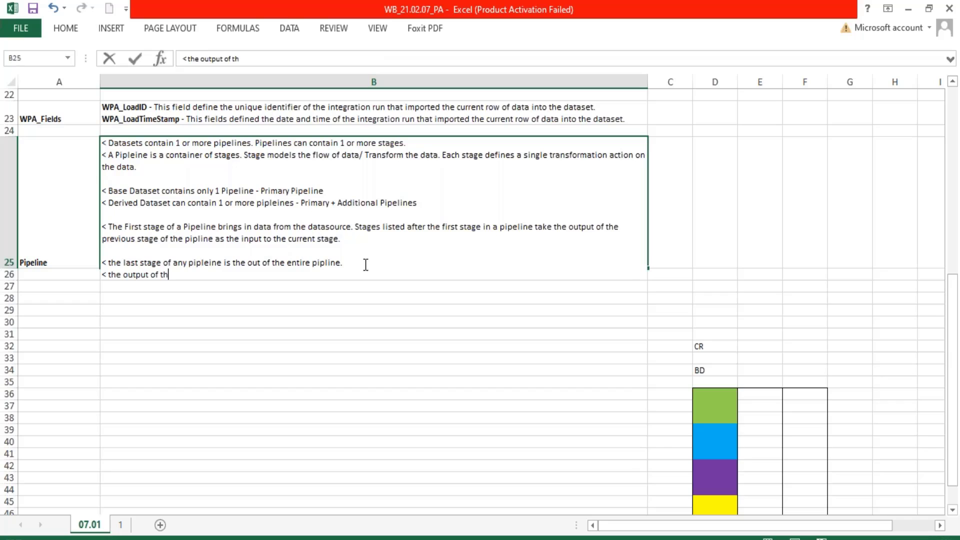
type("e Primar")
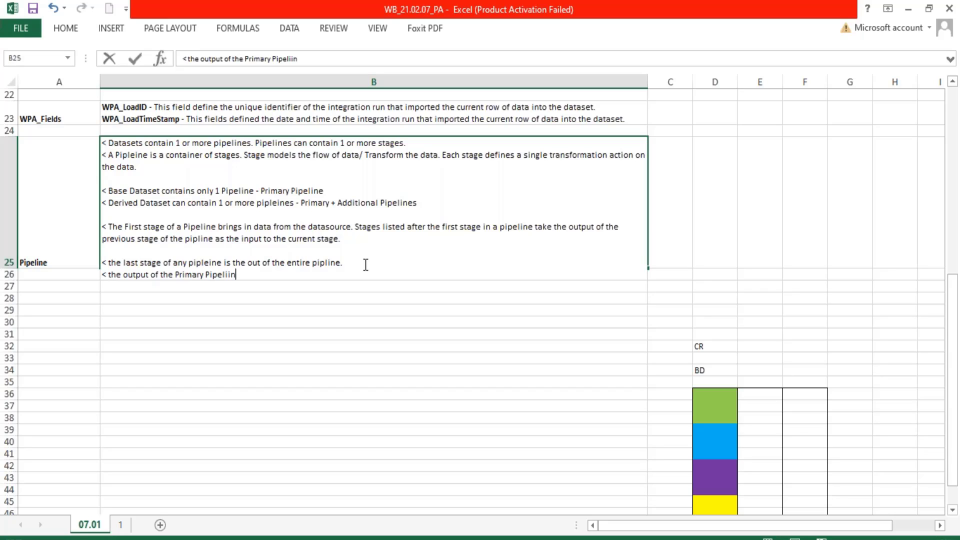
type("y Pipeline is th")
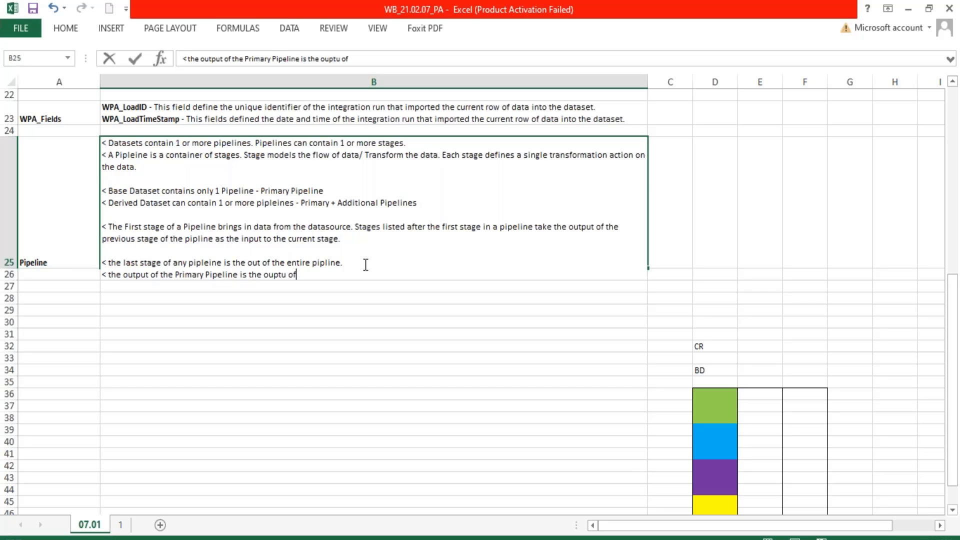
type("e output of the entire DAtaset")
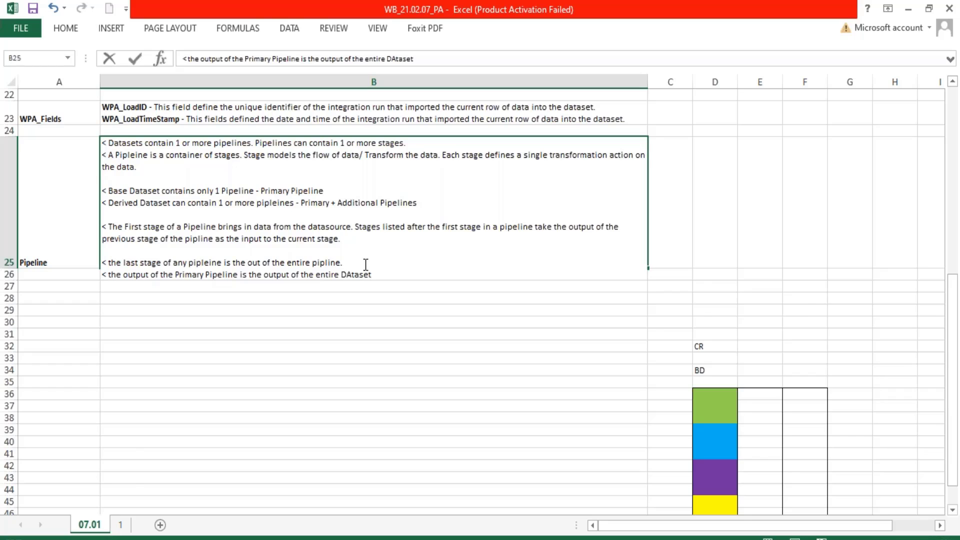
key("Return")
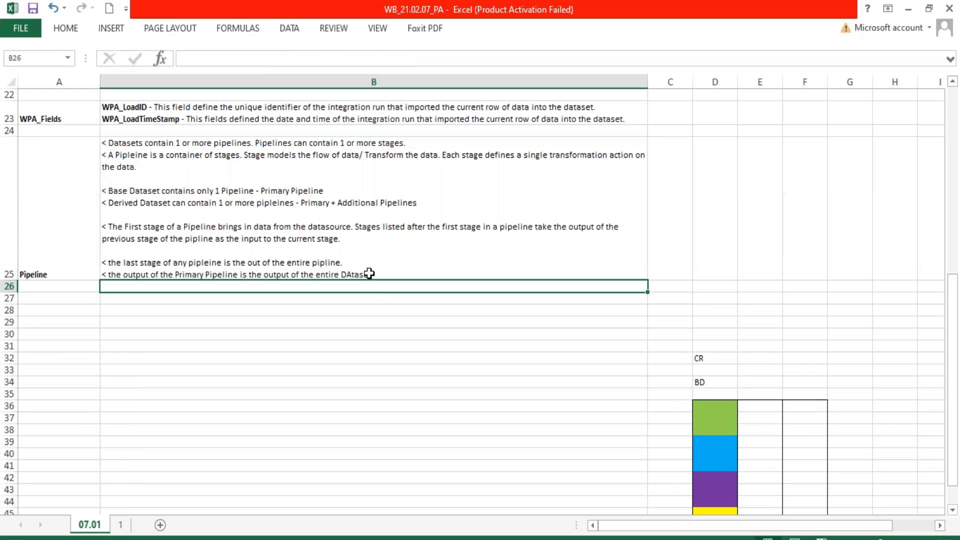
- Reword the last-stage line in B25 to "< the output of the last stage of any pipleine is the output of the entire pipline."
double_click(259, 261)
key("Right")
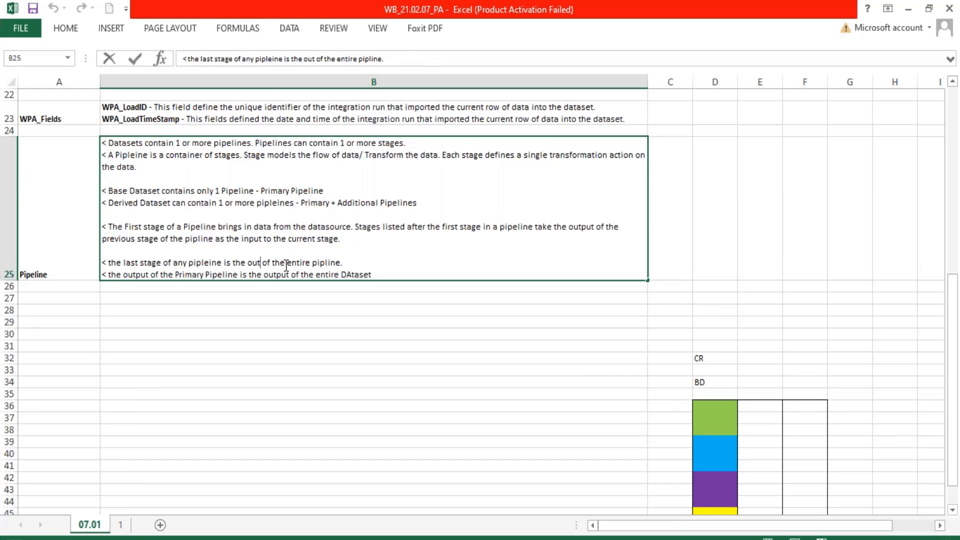
type("put")
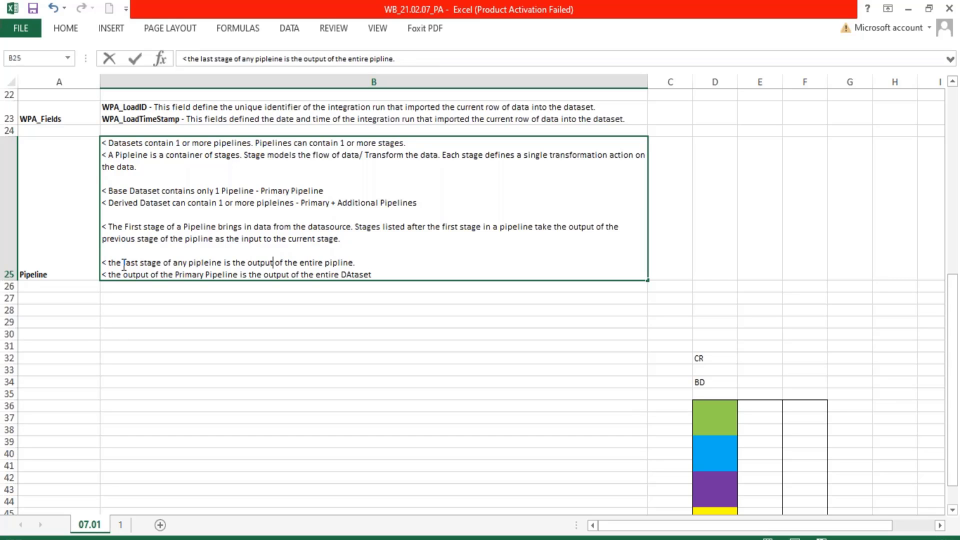
type("output of")
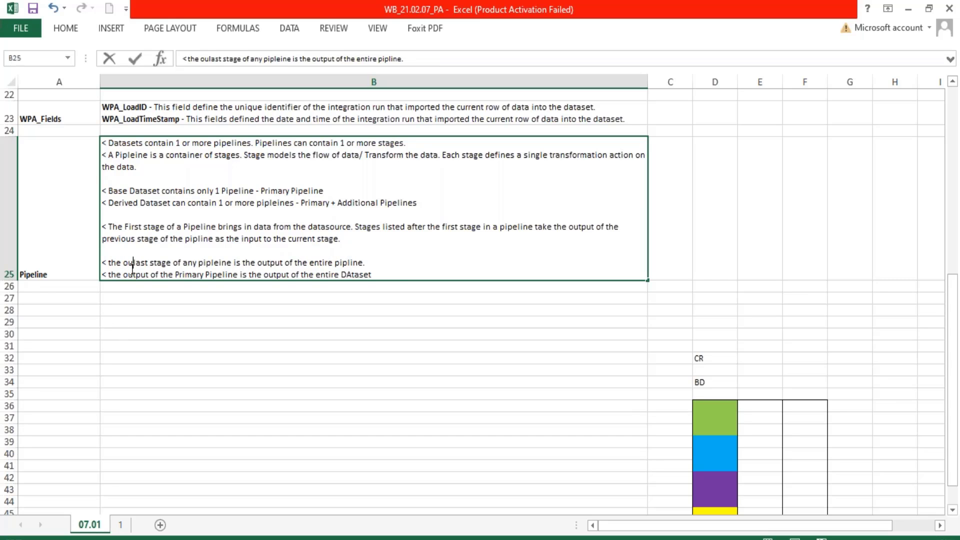
type(" the")
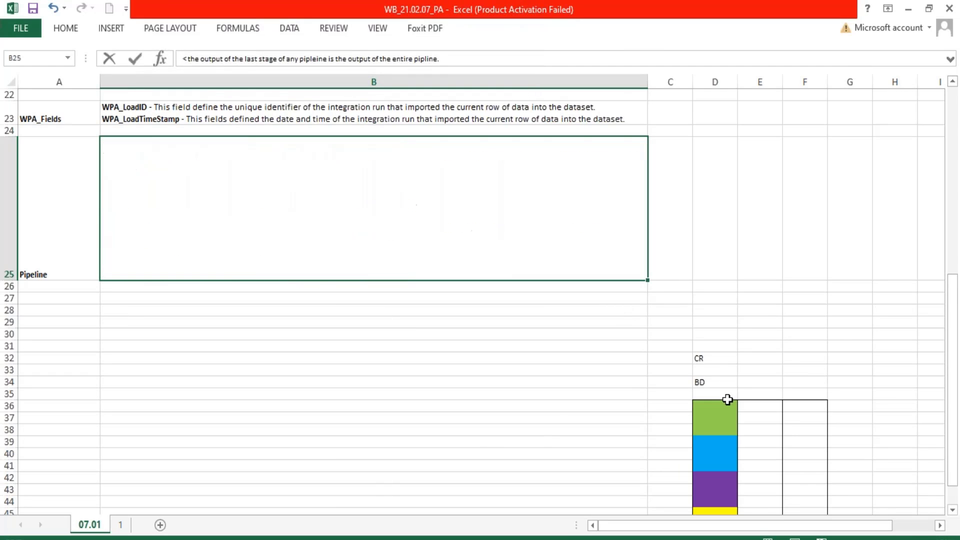
- Trace the diagram from BD through the column D stages to the yellow last stage, and compare it with the empty column E pipeline
scroll(733, 439, "down", 2)
left_click(714, 476)
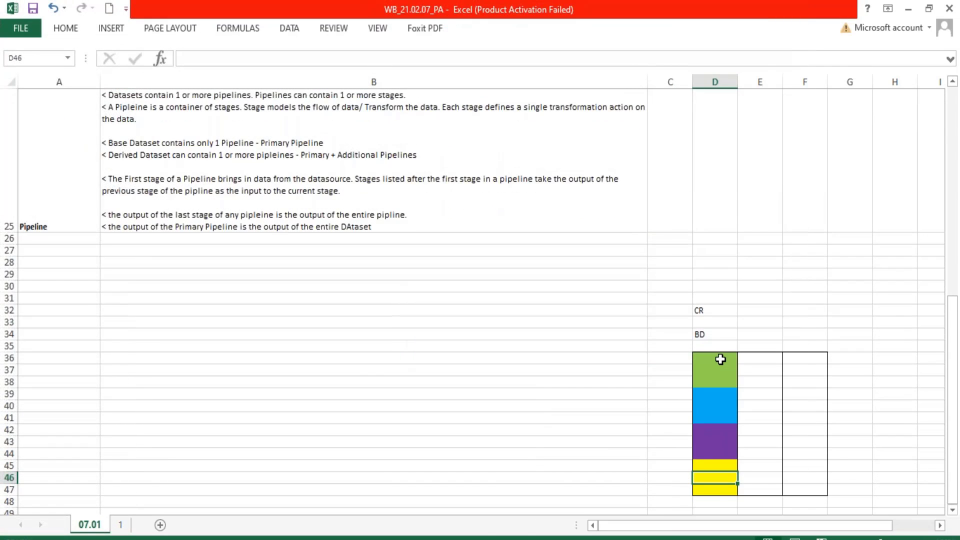
left_click_drag(720, 360, 711, 492)
left_click(703, 334)
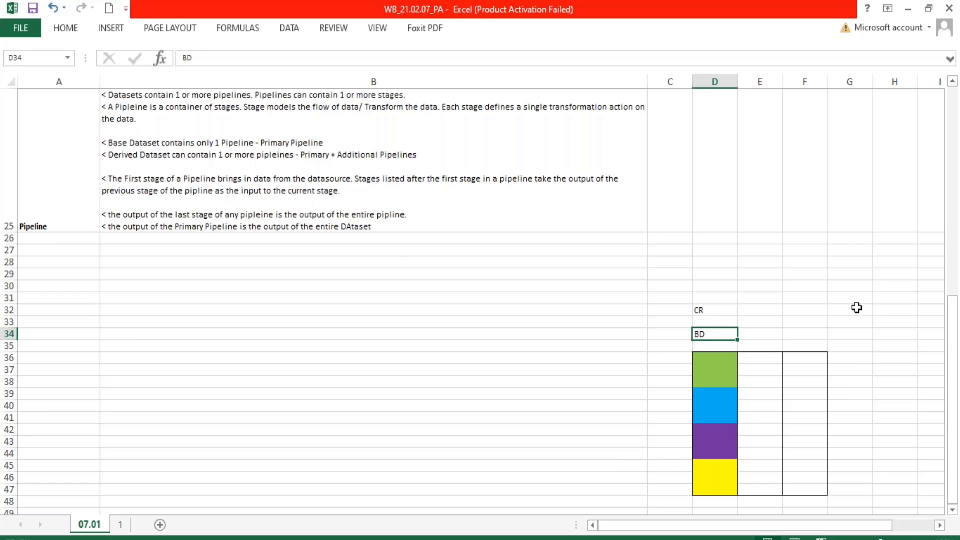
scroll(866, 244, "down", 1)
scroll(866, 243, "down", 1)
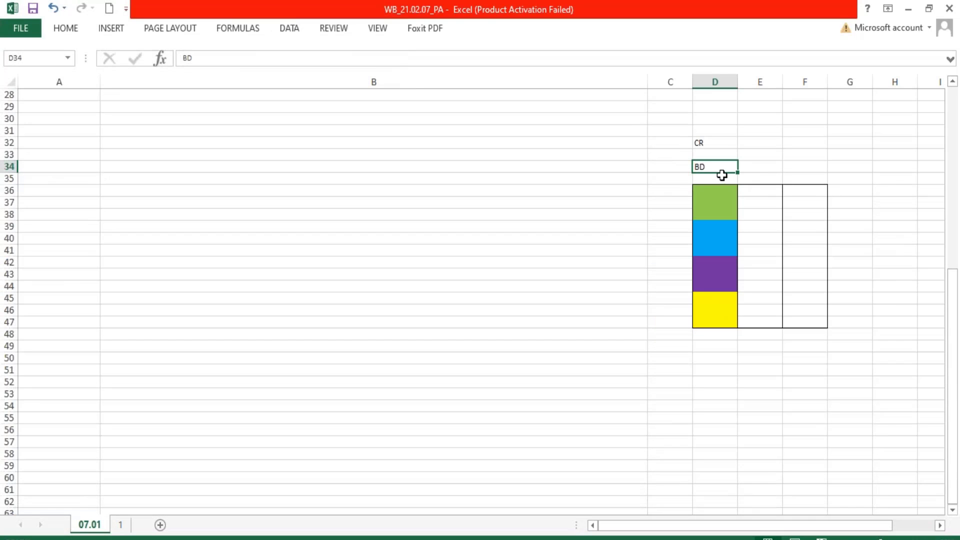
left_click_drag(722, 170, 720, 345)
left_click_drag(720, 298, 715, 322)
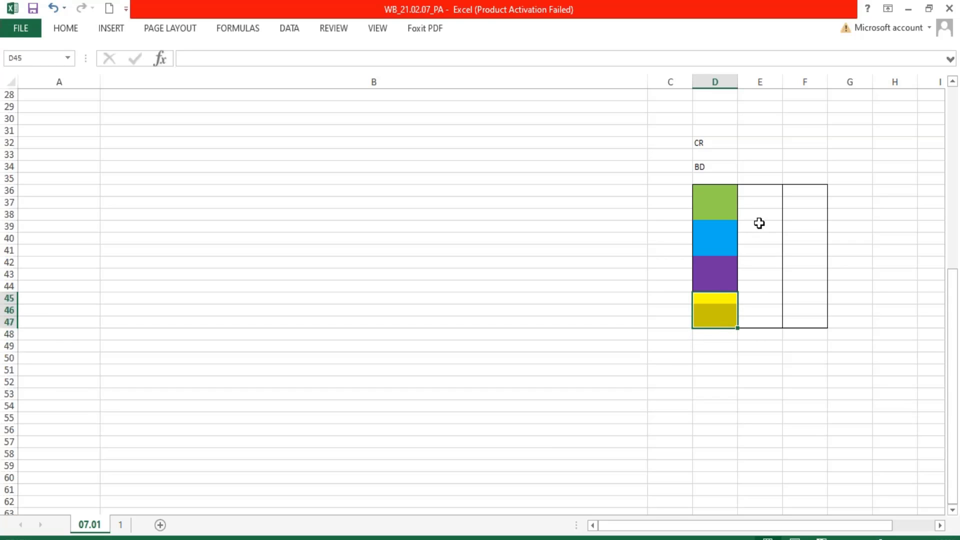
left_click_drag(765, 193, 758, 324)
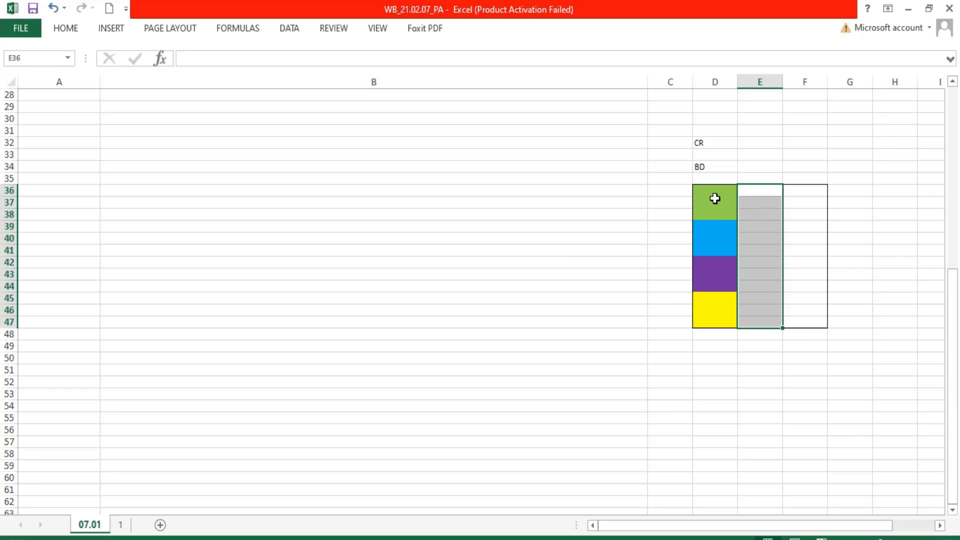
left_click_drag(713, 193, 718, 323)
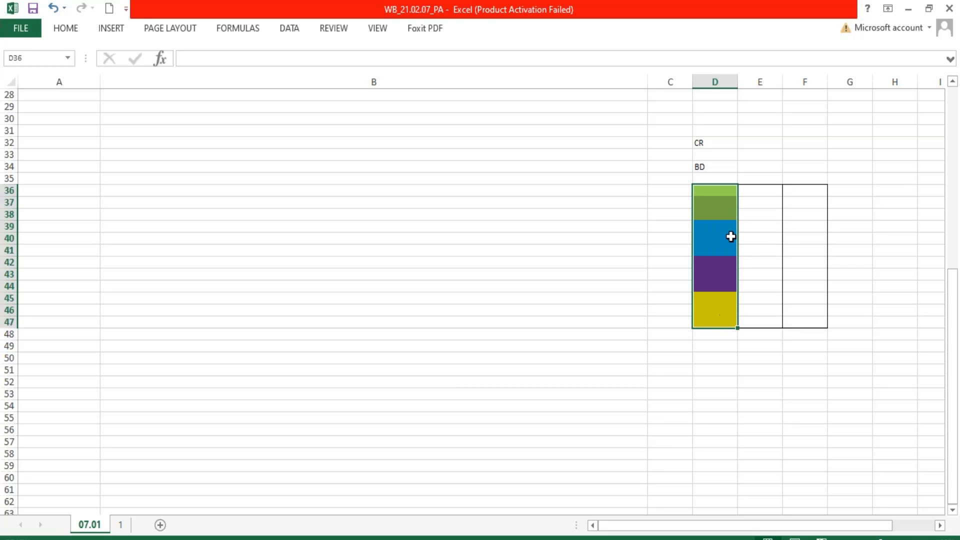
scroll(733, 263, "up", 1)
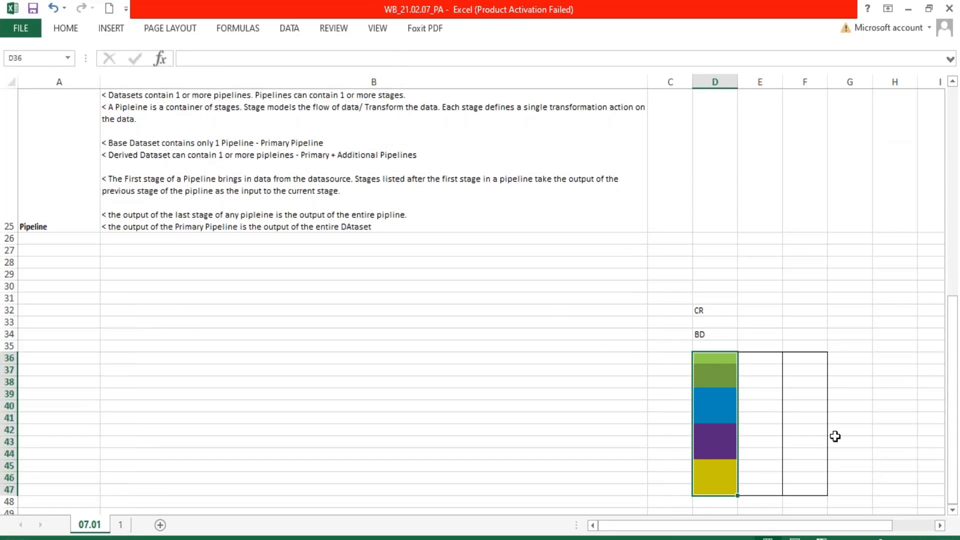
- Examine the BD label, the additional pipeline boxes in columns E and F, and the yellow last stage of the column D pipeline
scroll(775, 422, "down", 1)
left_click_drag(716, 297, 713, 324)
scroll(713, 322, "up", 1)
left_click(710, 333)
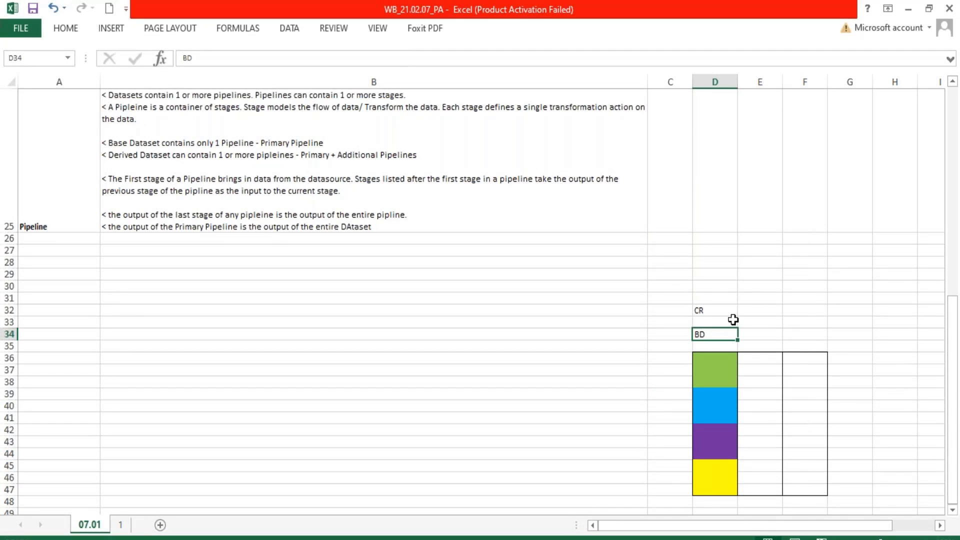
scroll(733, 320, "down", 1)
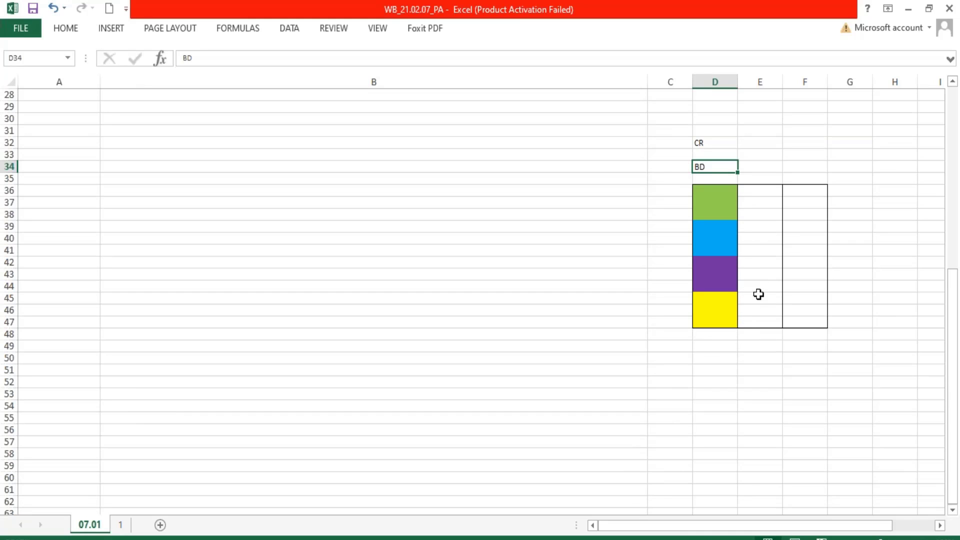
left_click_drag(765, 200, 766, 323)
left_click_drag(797, 202, 801, 311)
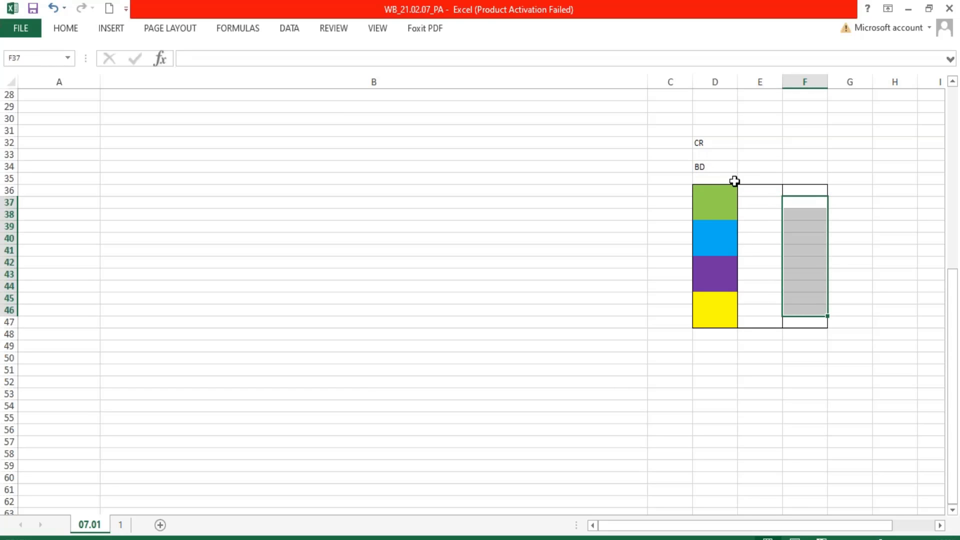
left_click_drag(727, 302, 728, 346)
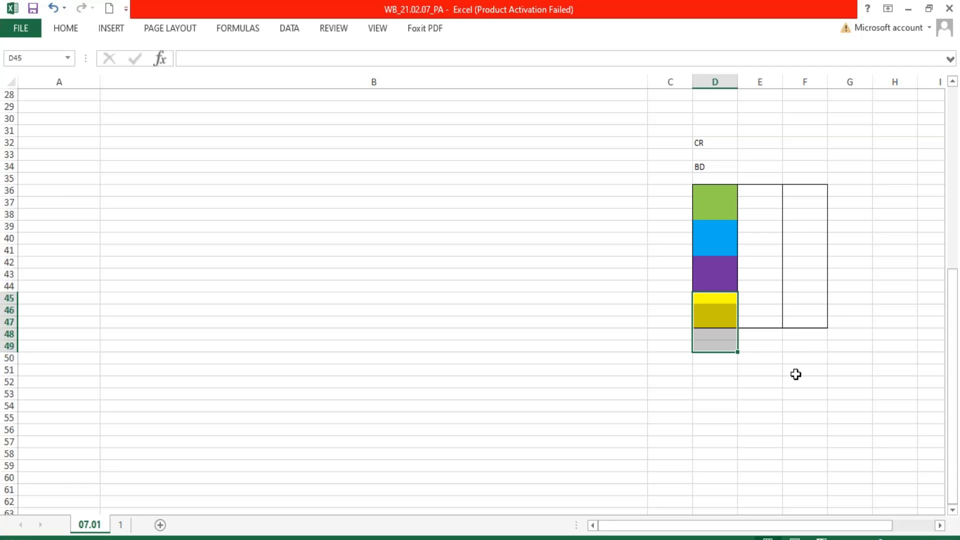
scroll(799, 376, "up", 2)
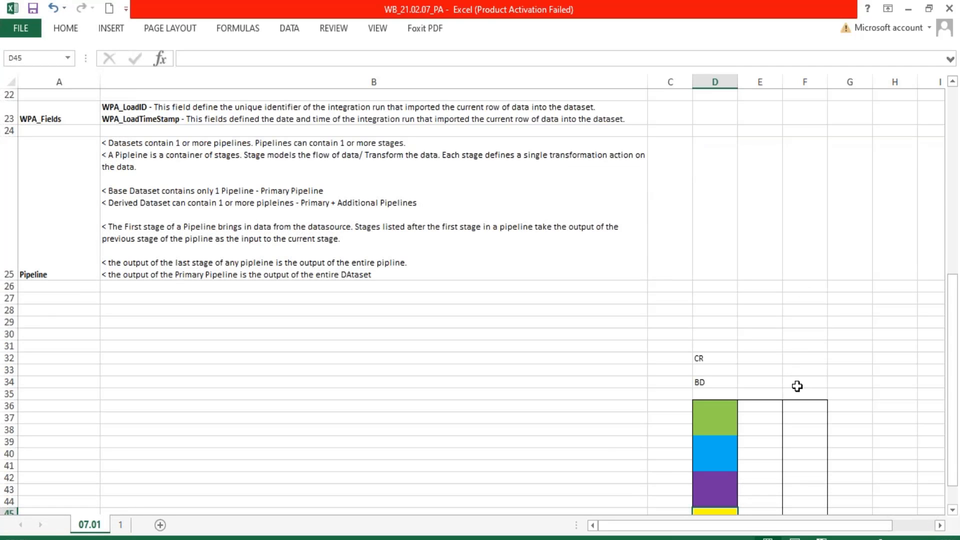
- Switch to the Workday dataset editor and show the stage types available for the Company Details primary pipeline
left_click(65, 247)
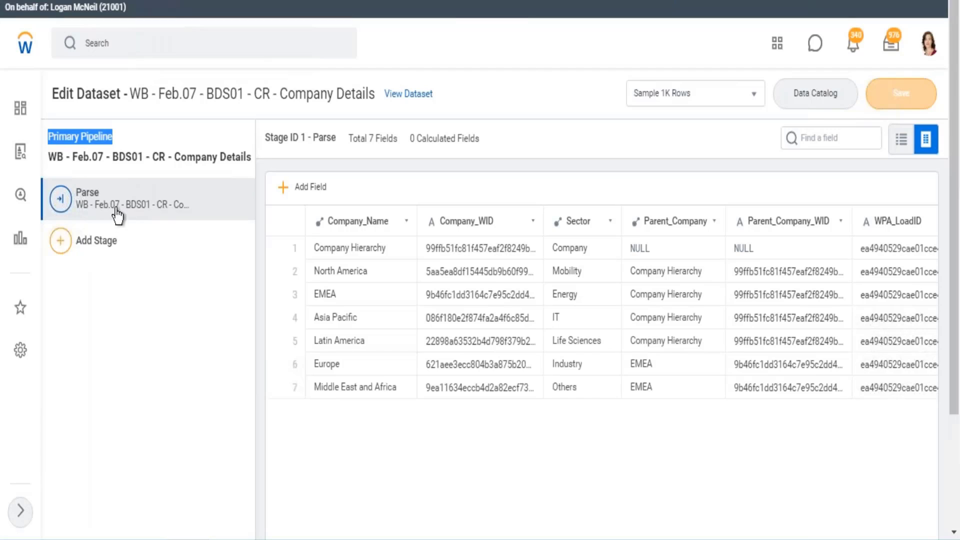
left_click(69, 252)
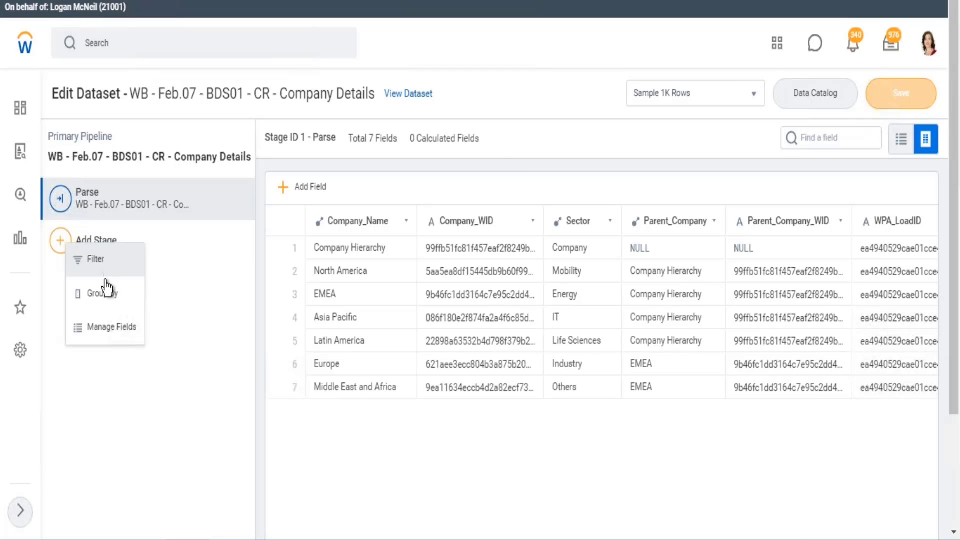